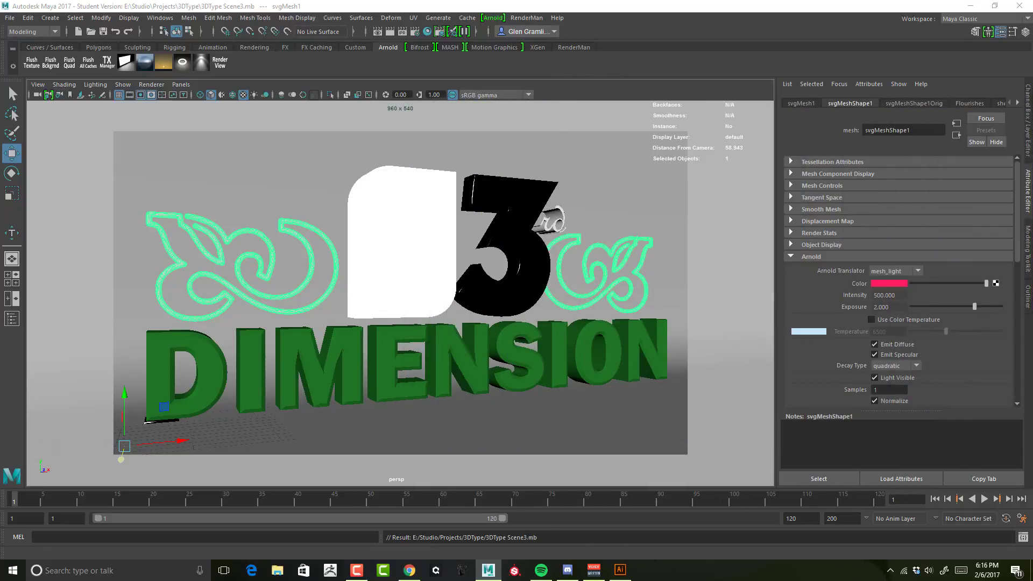
Select the curved backdrop plane and move it along its Z axis to adjust its depth behind the logo
scroll(406, 283, "down", 5)
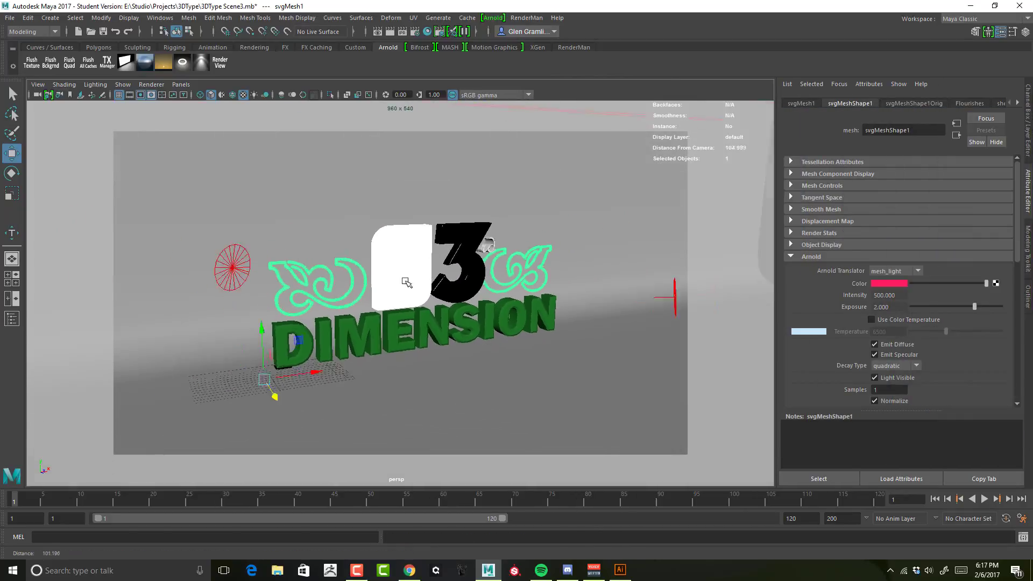
scroll(406, 283, "down", 3)
left_click_drag(398, 284, 369, 290, "alt")
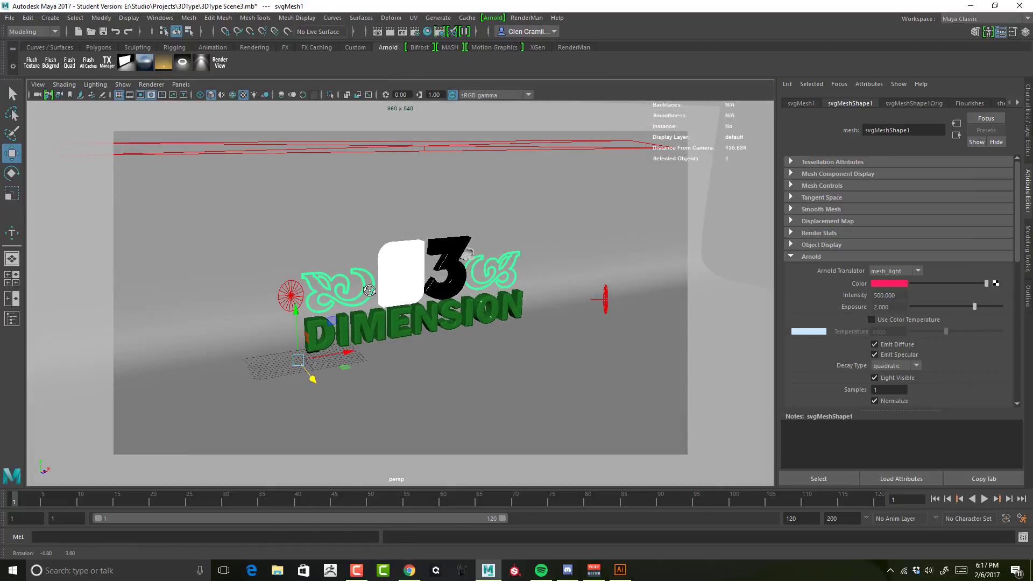
left_click(395, 170)
left_click_drag(415, 208, 611, 389, "alt")
left_click_drag(558, 311, 565, 366)
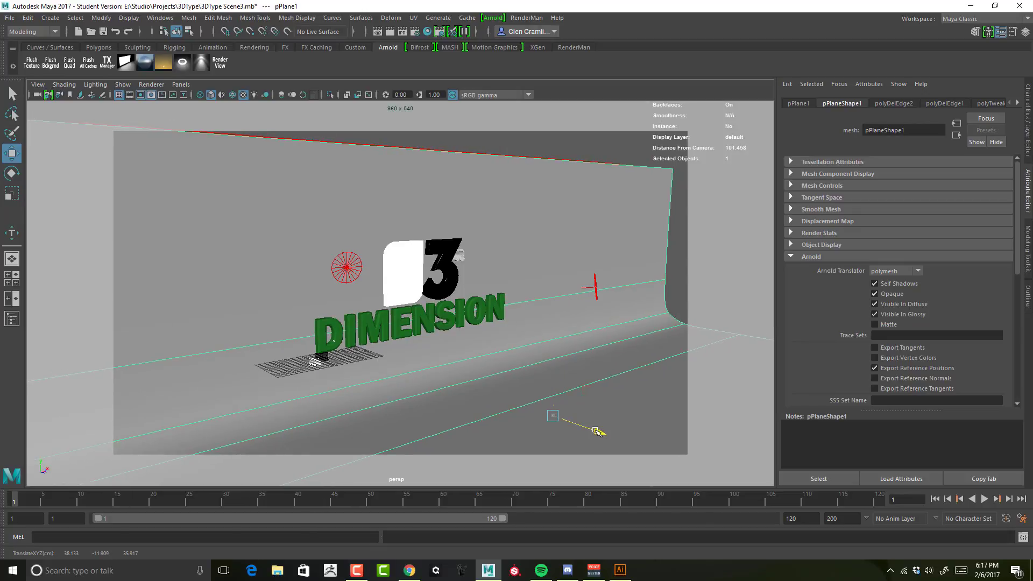
left_click_drag(592, 429, 451, 322)
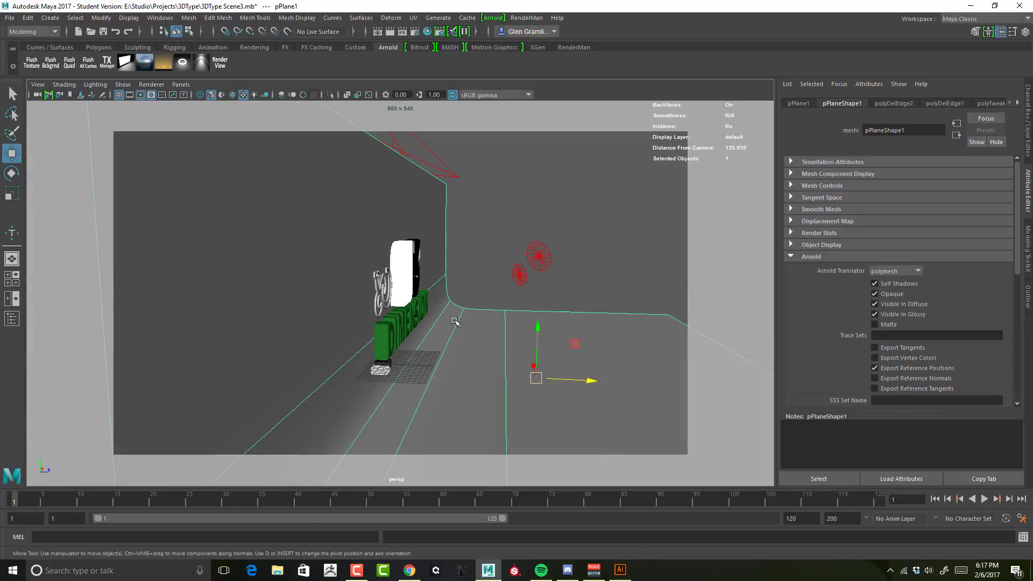
left_click_drag(597, 390, 419, 290)
Select the flourishes and move them slightly forward along the Z axis, away from the backdrop wall
right_click_drag(419, 290, 444, 308, "alt")
left_click_drag(443, 309, 389, 337, "alt")
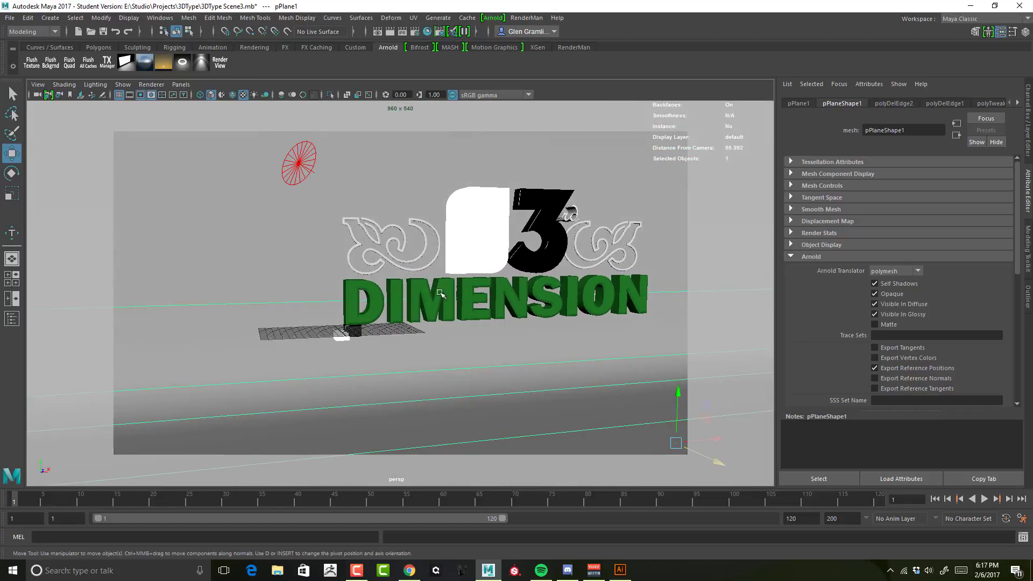
middle_click_drag(459, 289, 460, 315, "alt")
right_click_drag(460, 315, 570, 308, "alt")
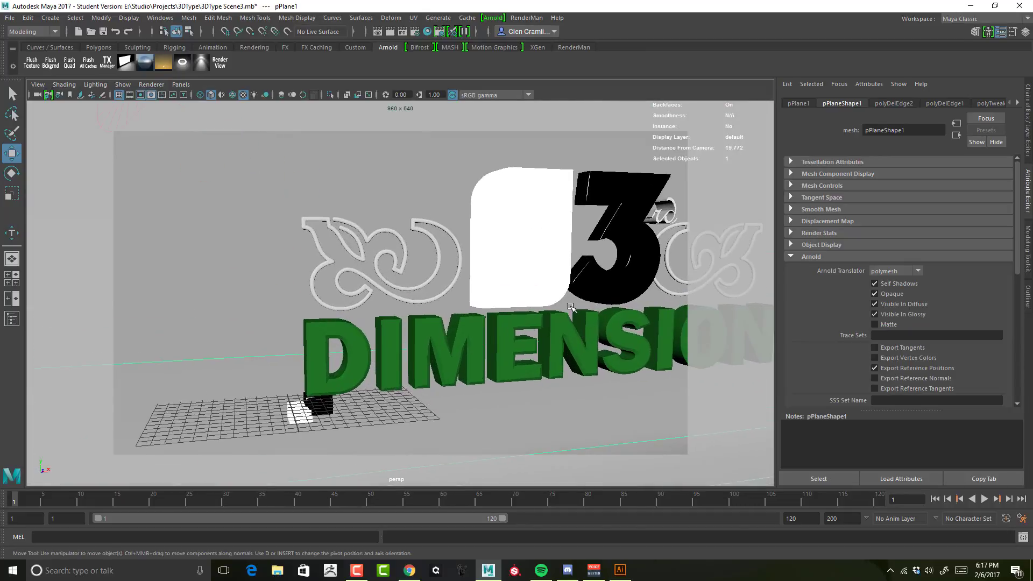
left_click_drag(571, 308, 562, 305, "alt")
middle_click_drag(562, 305, 440, 325, "alt")
left_click_drag(440, 325, 547, 307, "alt")
left_click(355, 313)
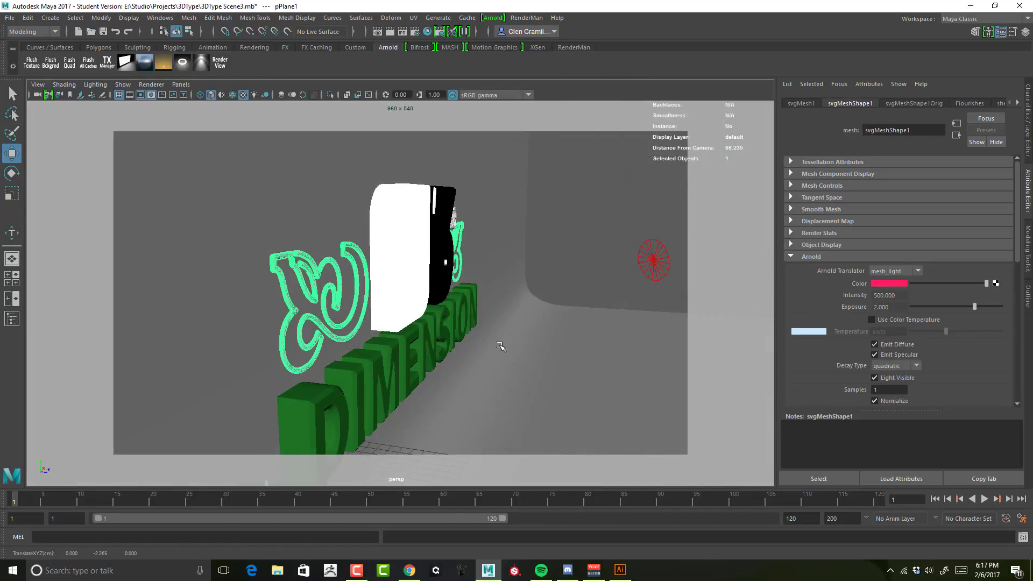
middle_click_drag(503, 347, 560, 311, "alt")
right_click_drag(560, 311, 445, 337, "alt")
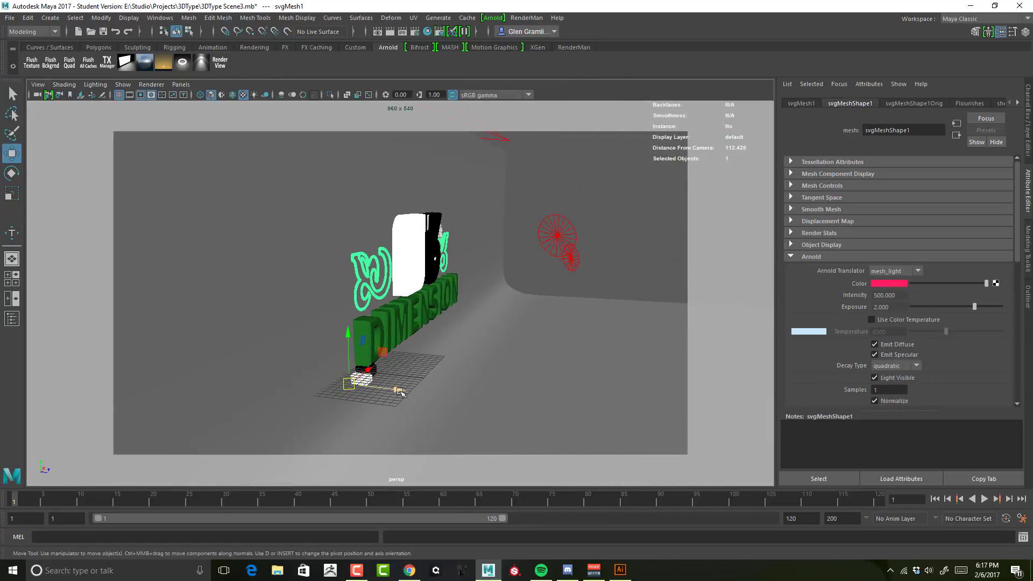
left_click_drag(399, 392, 412, 393)
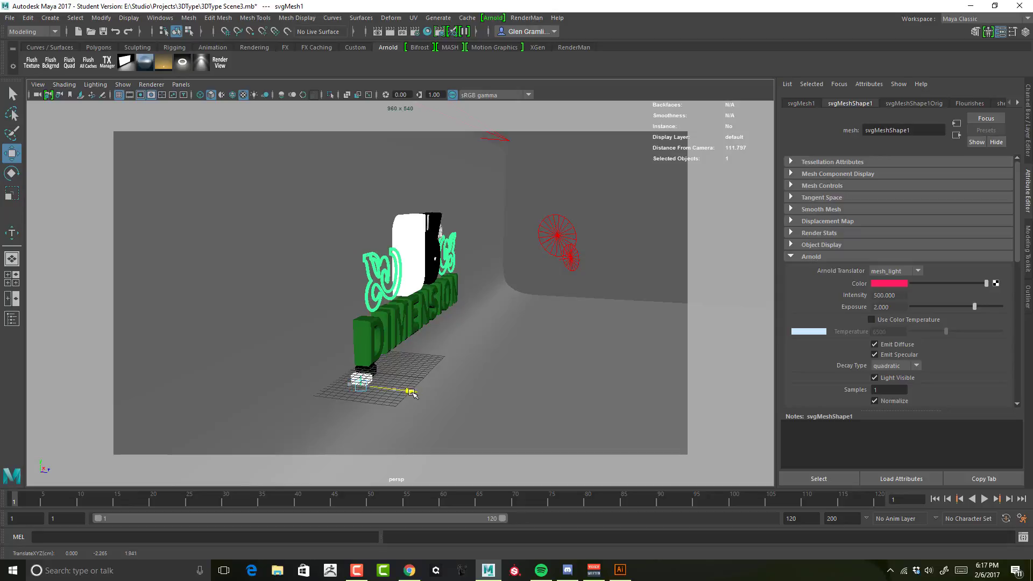
left_click_drag(491, 356, 435, 371, "alt")
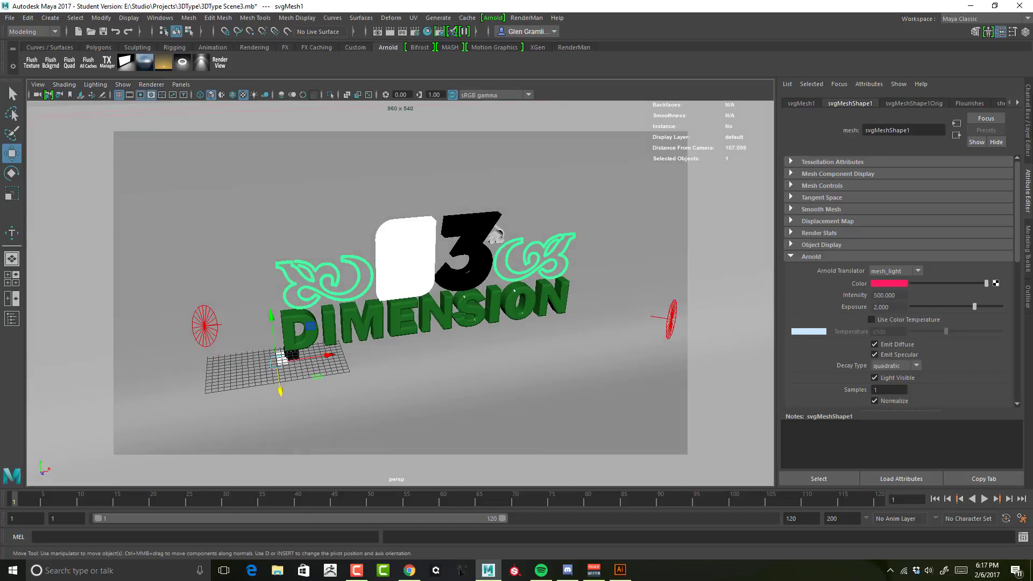
Open the curved backdrop plane's material attributes and examine its alSurface shader settings, including the advanced ones
left_click_drag(594, 329, 635, 219, "alt")
left_click(623, 204)
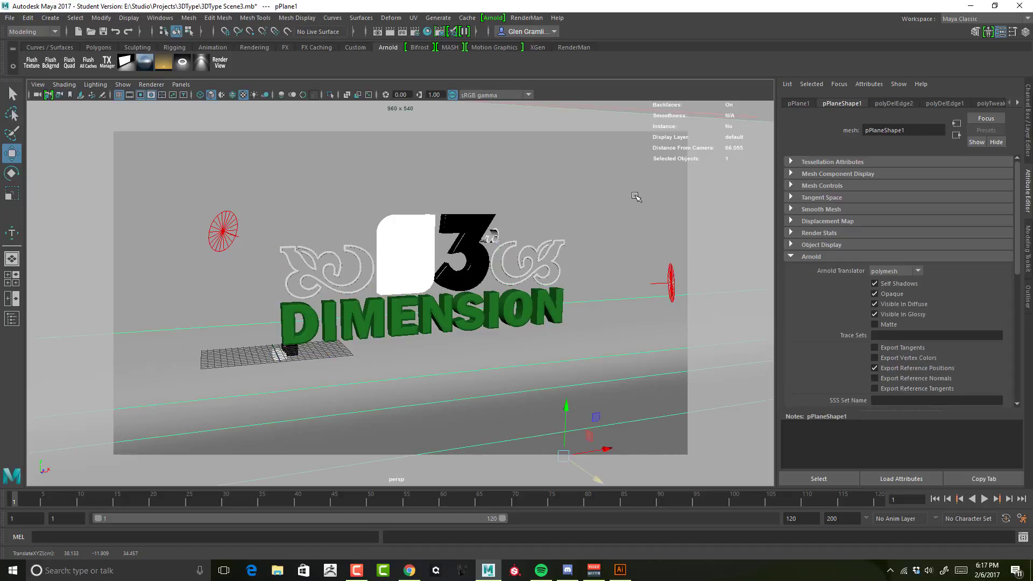
right_click_drag(635, 195, 647, 459)
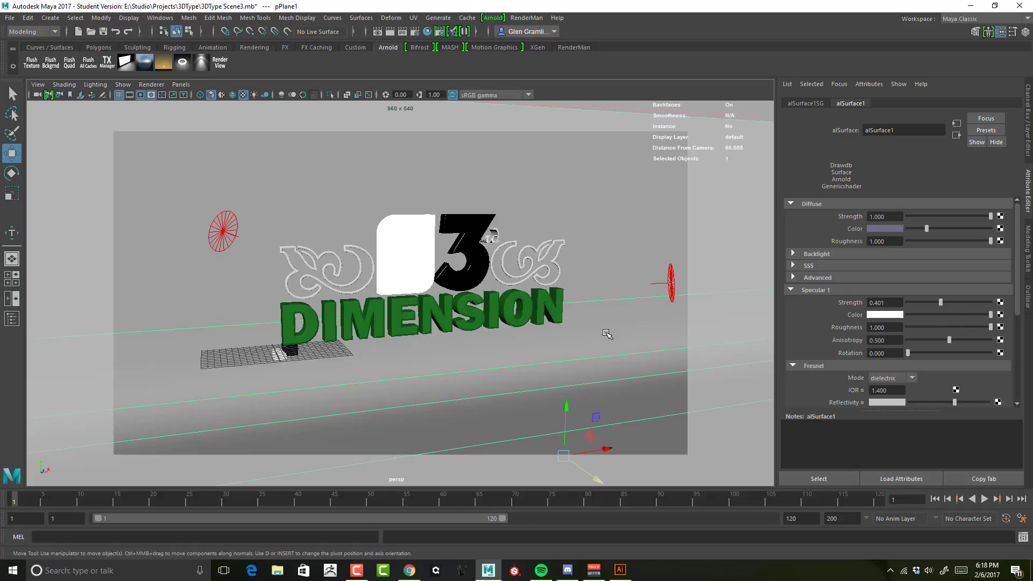
right_click_drag(606, 333, 569, 294, "alt")
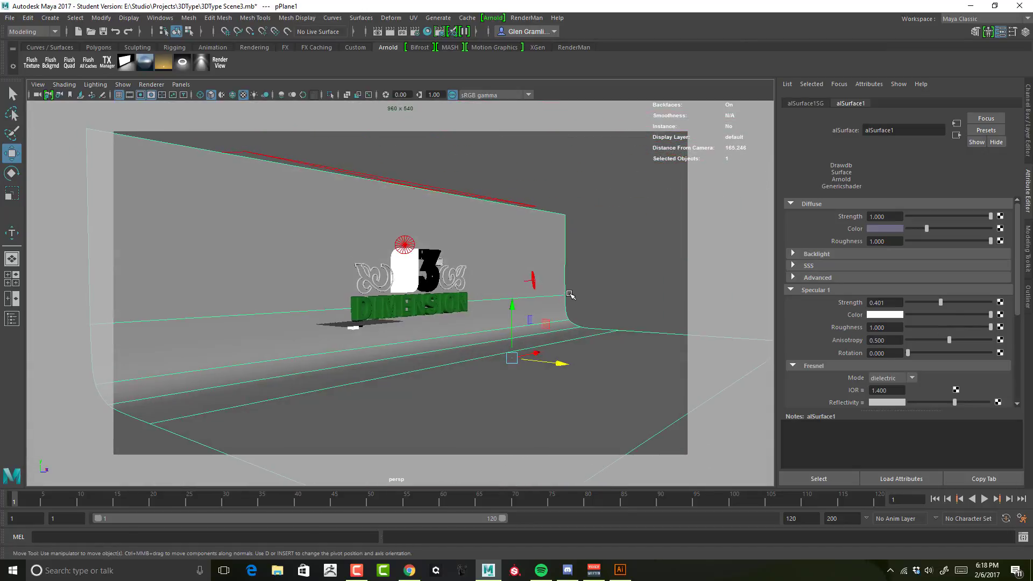
left_click(557, 265)
left_click(531, 243)
left_click_drag(586, 241, 546, 243, "alt")
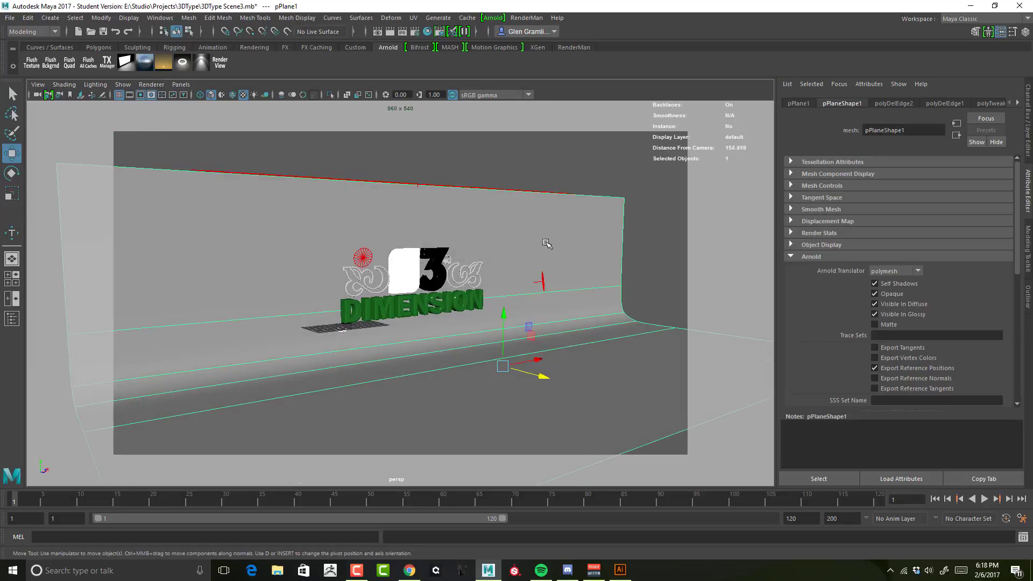
right_click(482, 234)
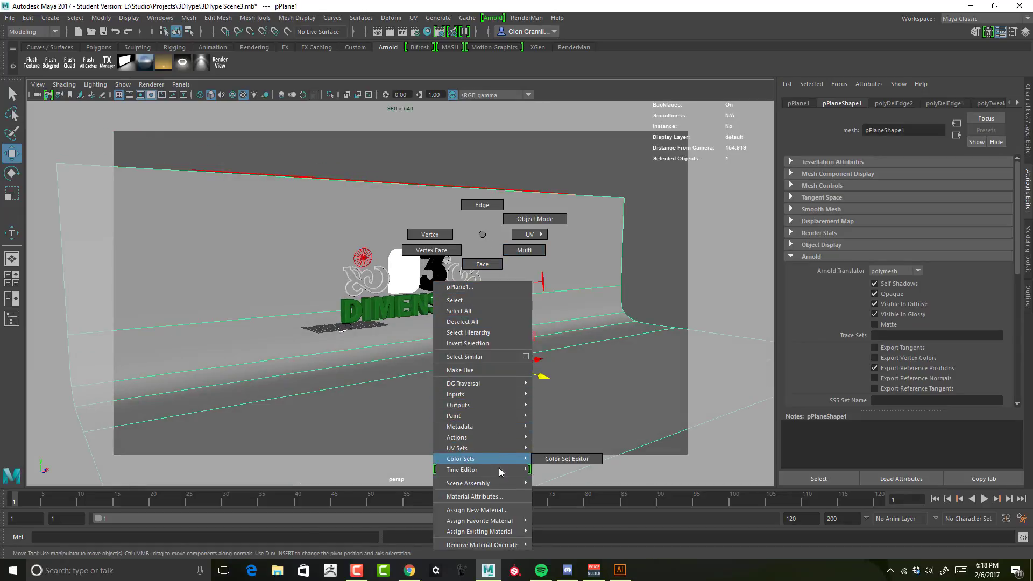
left_click(470, 496)
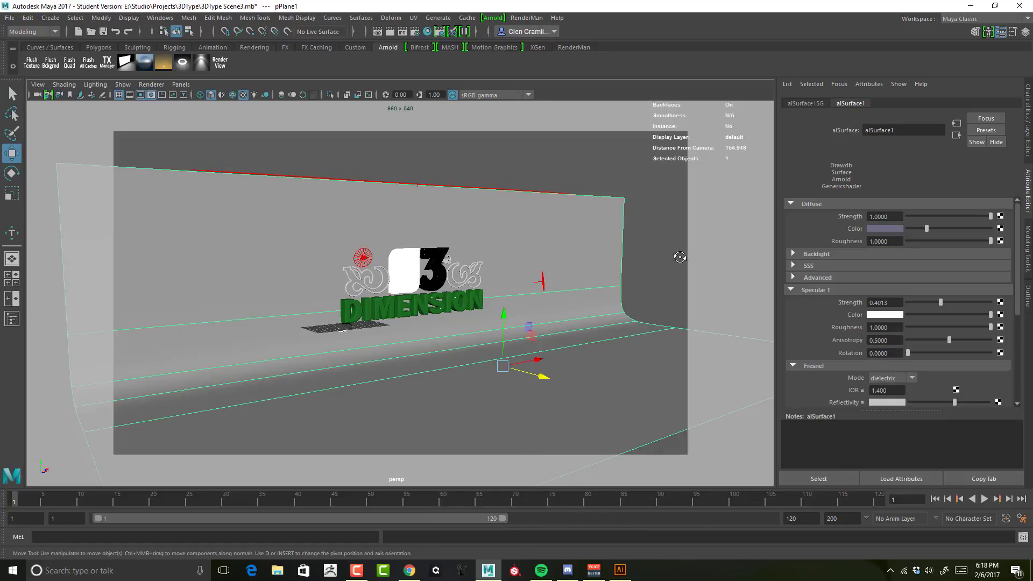
left_click_drag(679, 257, 684, 260, "alt")
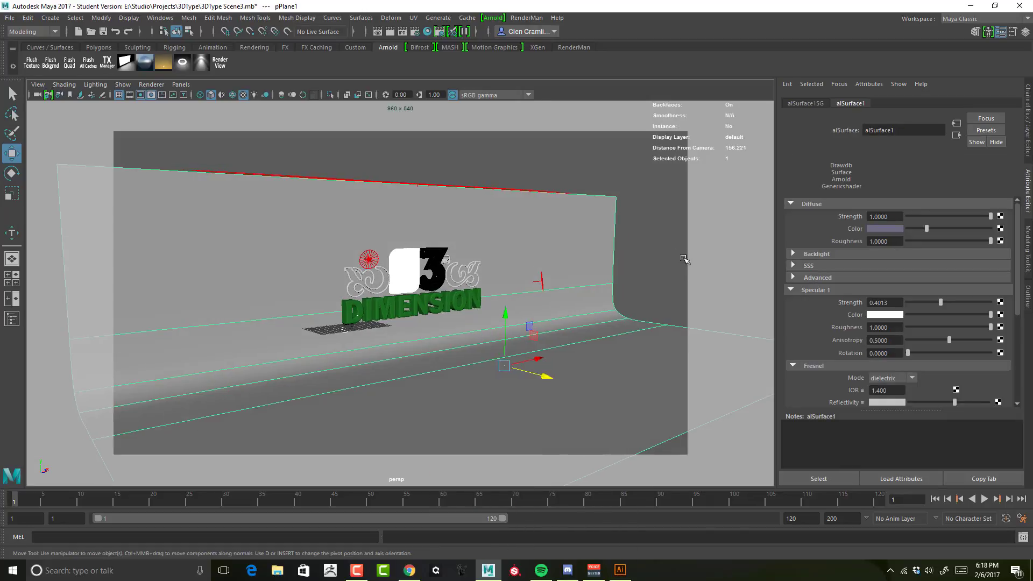
left_click(813, 280)
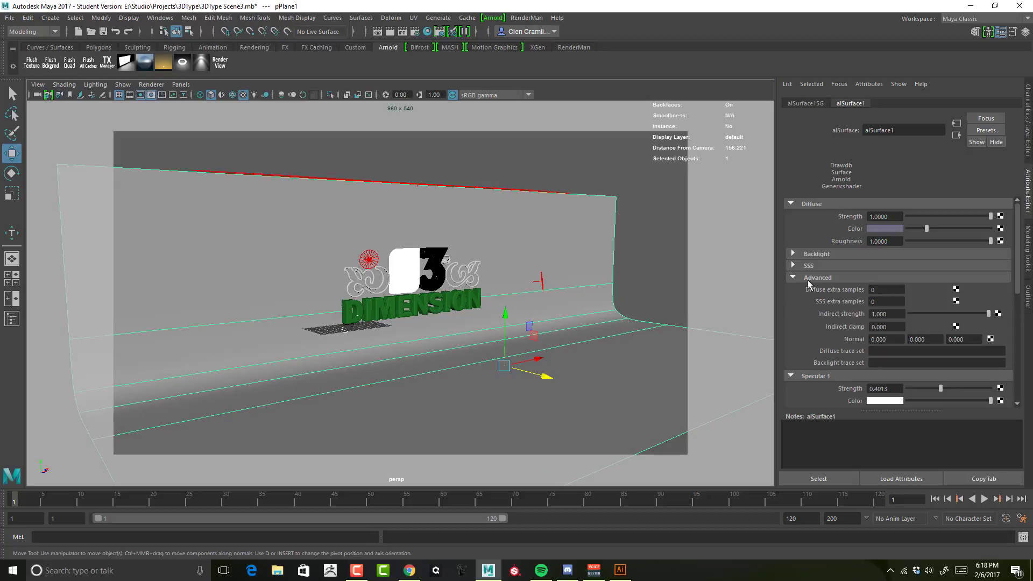
left_click(809, 280)
Assign a new Arnold aiStandard material to the curved backdrop plane
left_click_drag(531, 240, 557, 252, "alt")
right_click_drag(557, 252, 604, 245, "alt")
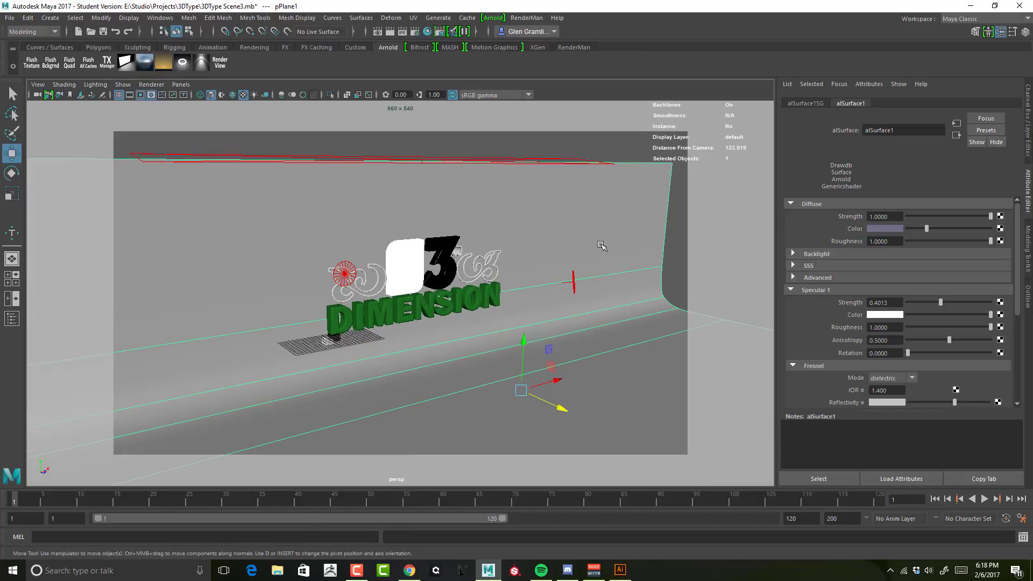
left_click_drag(582, 247, 573, 246, "alt")
right_click_drag(573, 245, 571, 510)
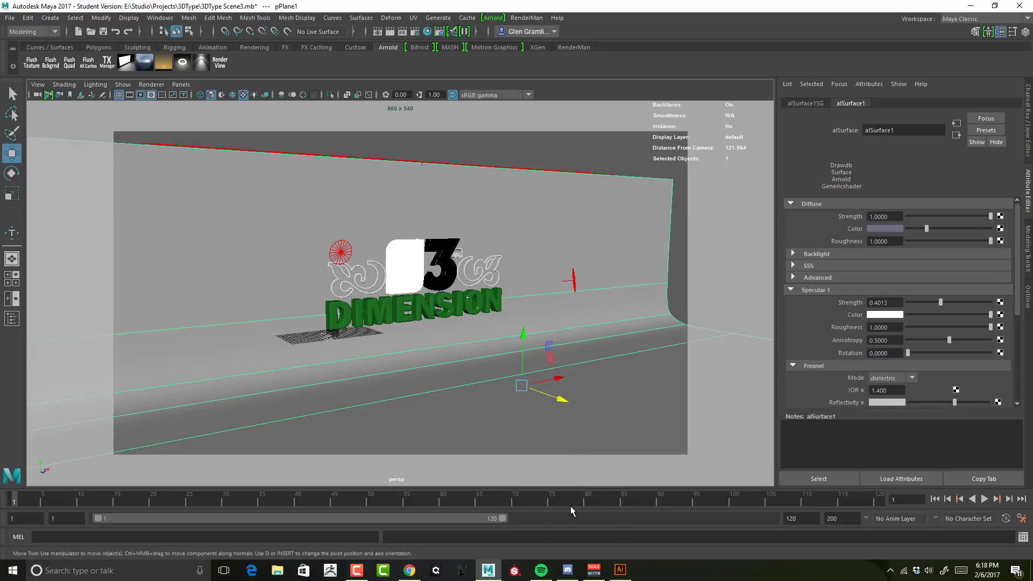
right_click_drag(617, 260, 628, 537)
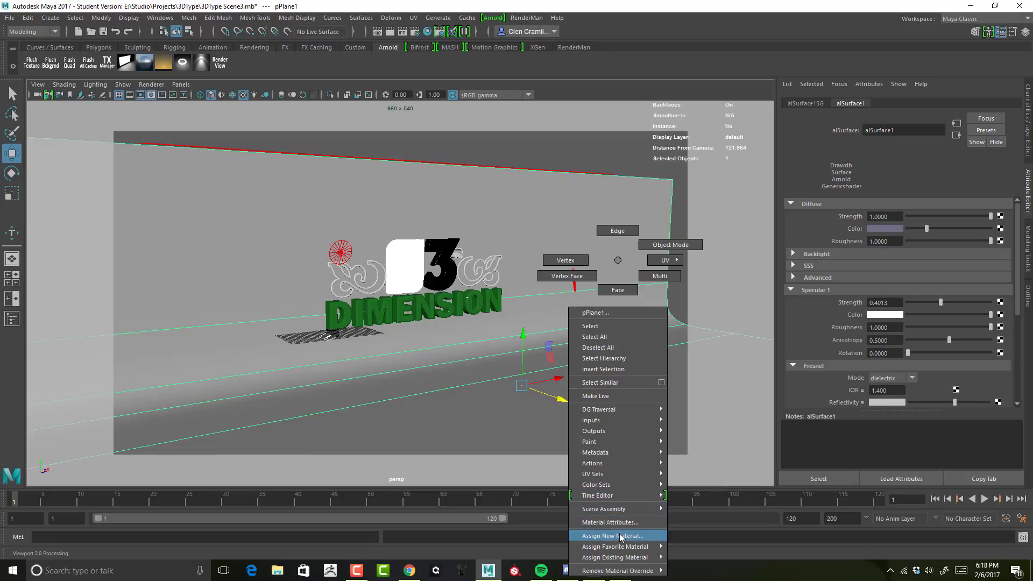
right_click_drag(621, 535, 620, 537)
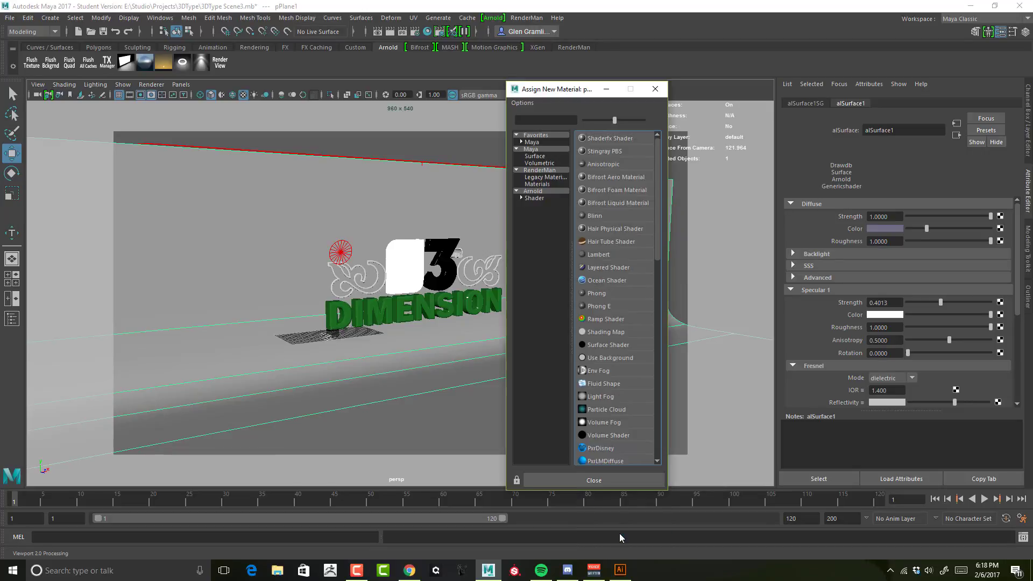
left_click(534, 198)
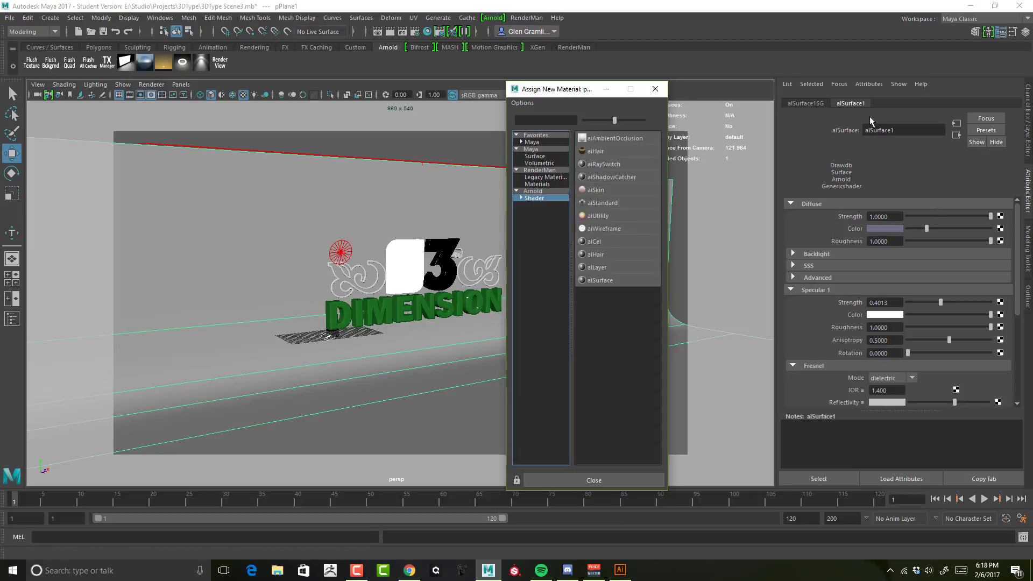
left_click(603, 202)
scroll(825, 302, "down", 5)
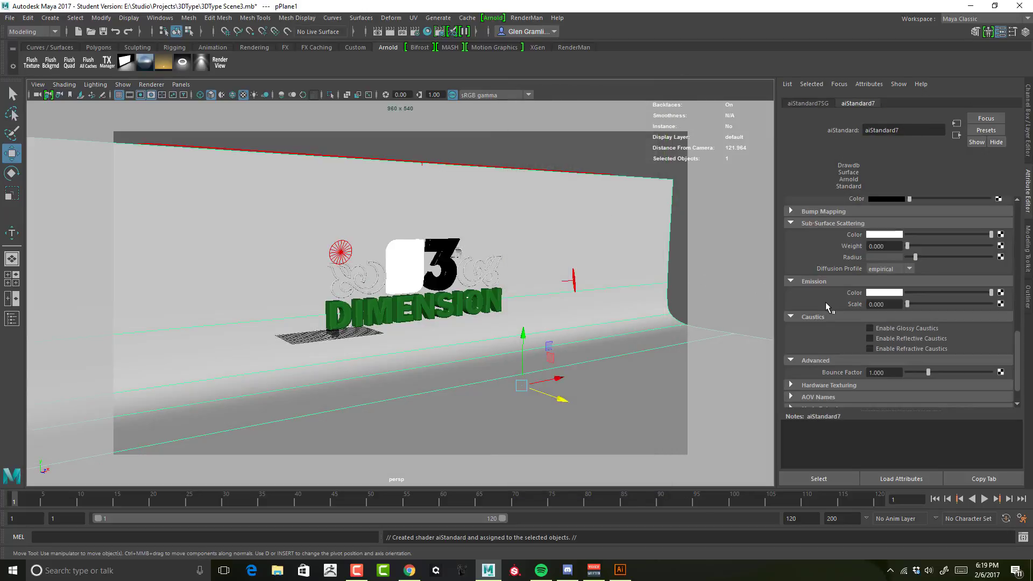
left_click(884, 234)
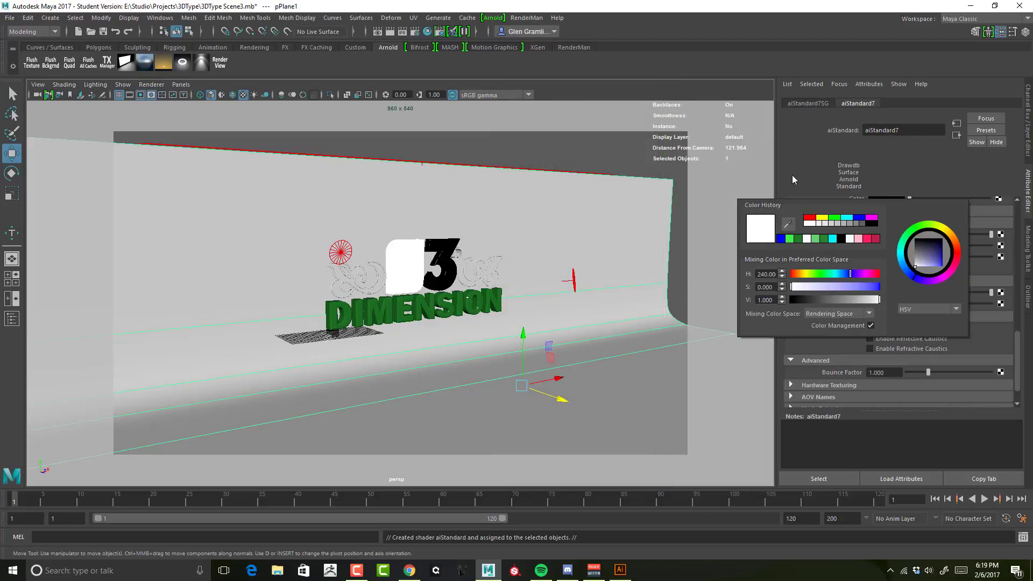
scroll(813, 242, "up", 5)
scroll(814, 243, "up", 4)
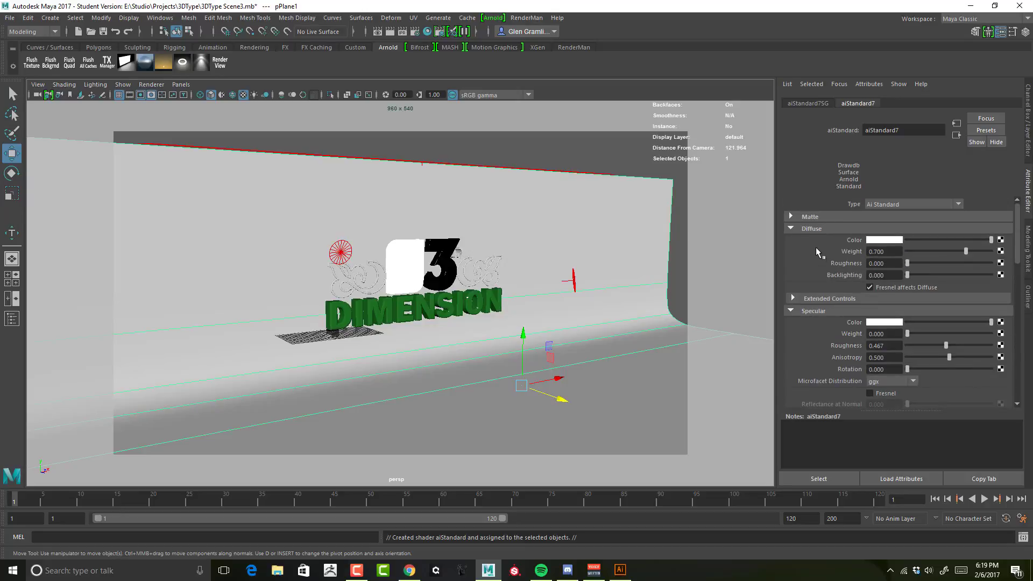
Set the backdrop material's diffuse color to a dark bluish grey and its diffuse weight to 1
left_click(878, 241)
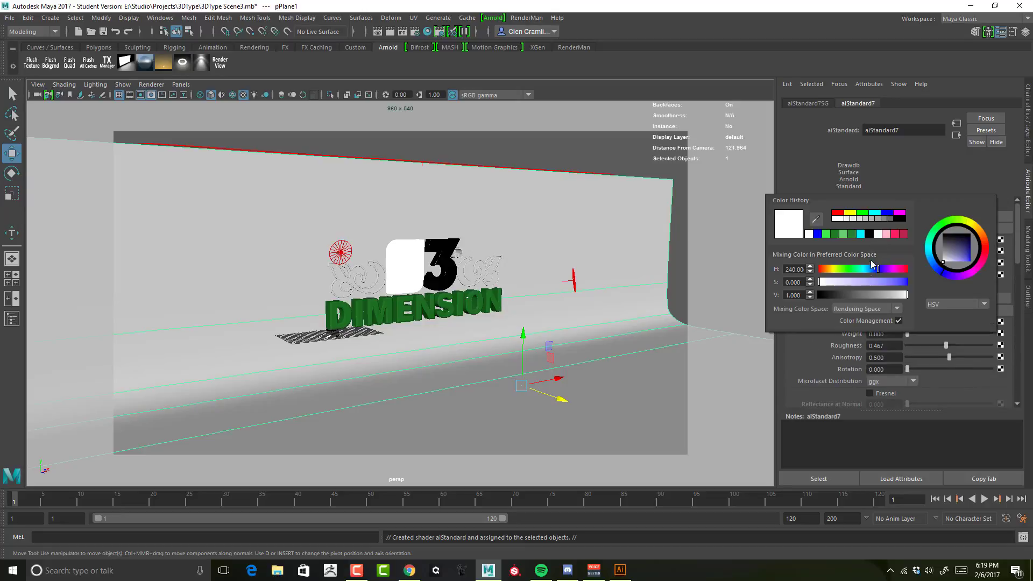
left_click_drag(853, 282, 889, 281)
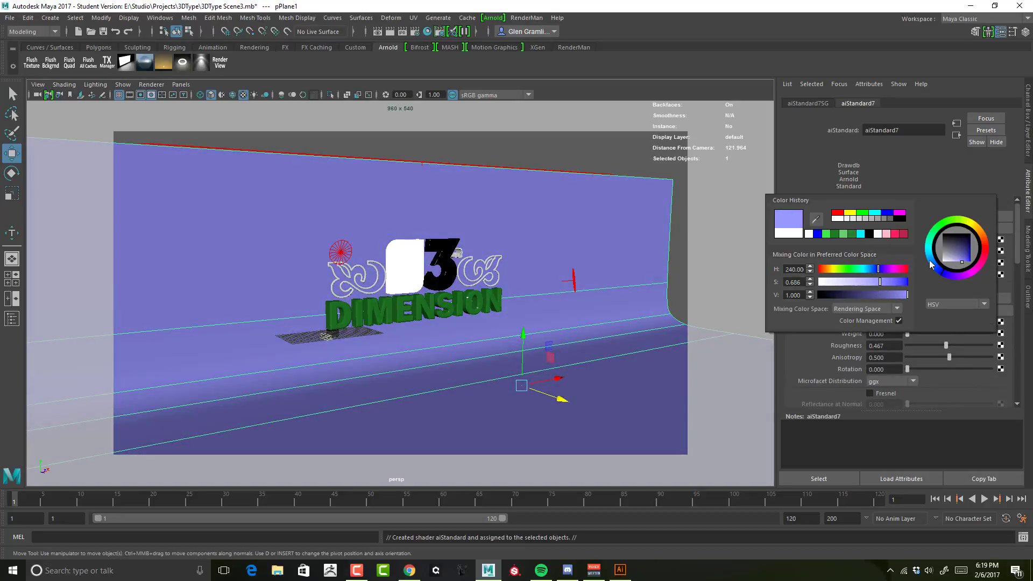
left_click(951, 246)
left_click_drag(951, 247, 948, 246)
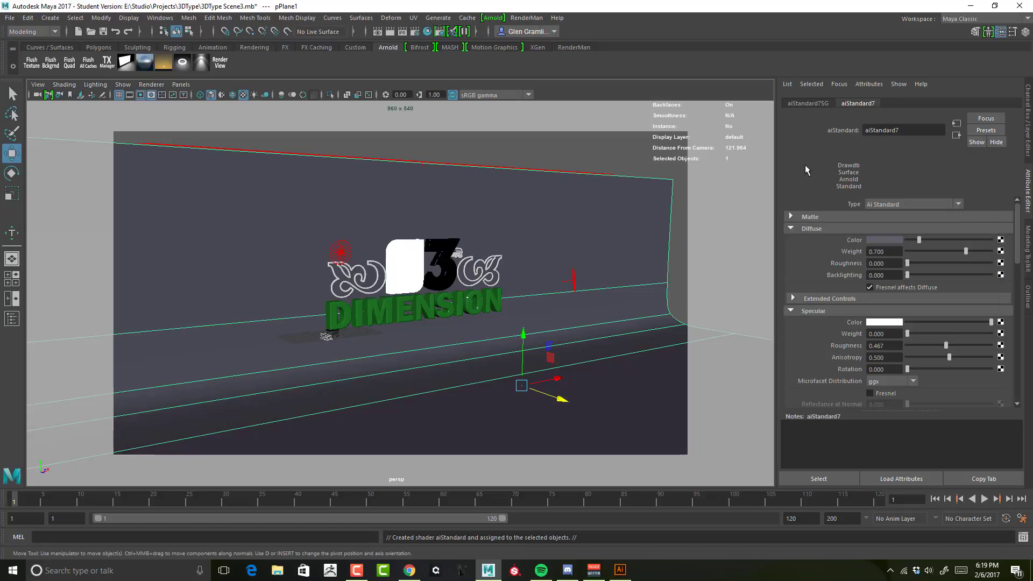
left_click_drag(972, 250, 1011, 249)
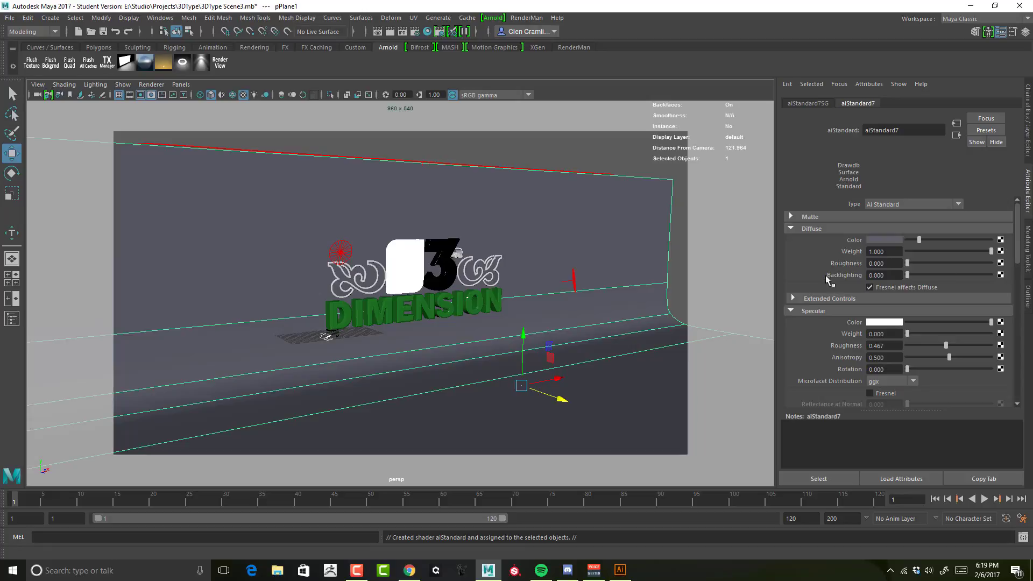
Set the backdrop material's specular roughness to 1 and specular weight to about 0.091
scroll(836, 275, "down", 1)
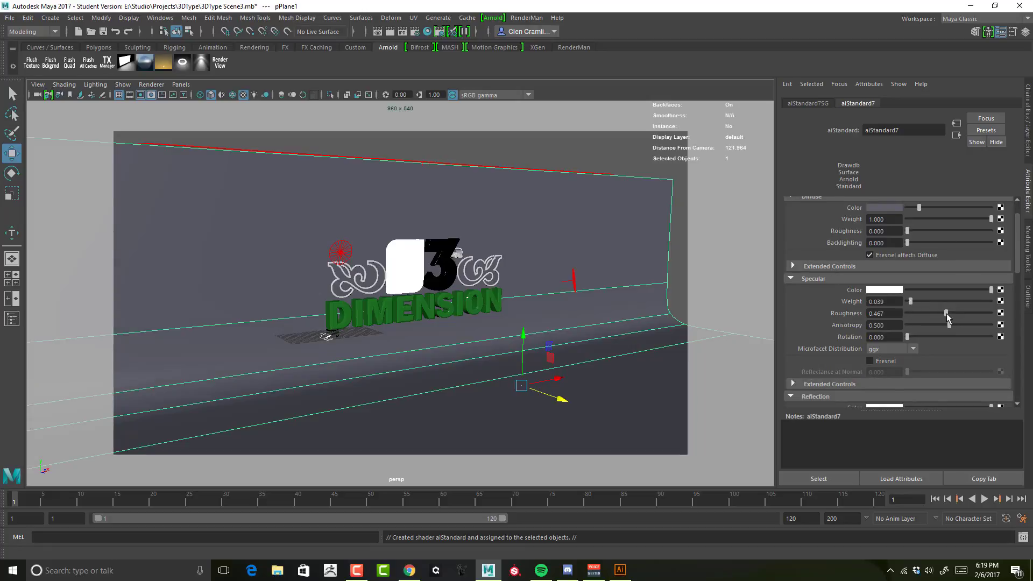
left_click_drag(947, 316, 1014, 315)
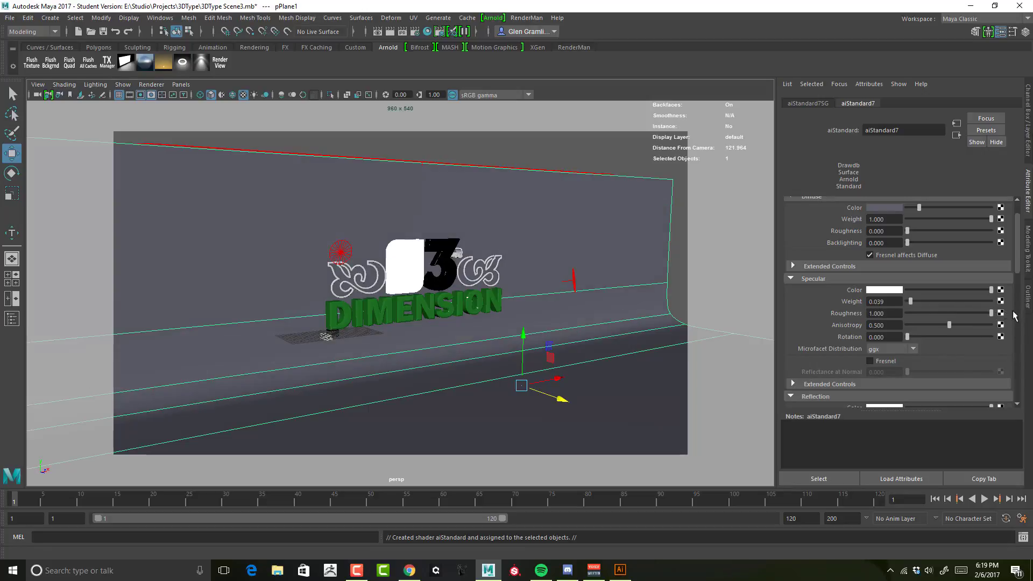
left_click(916, 302)
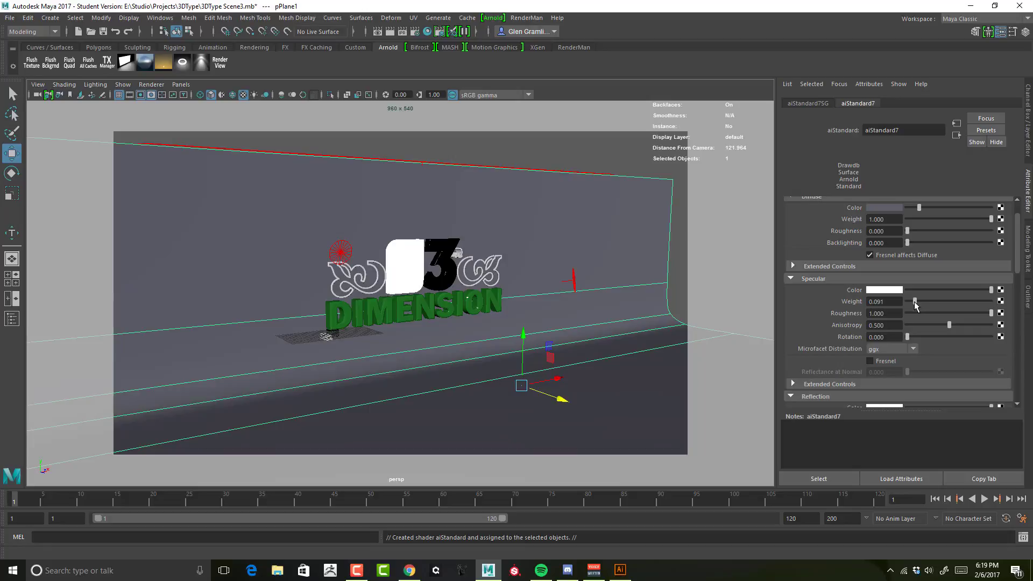
scroll(520, 291, "up", 5)
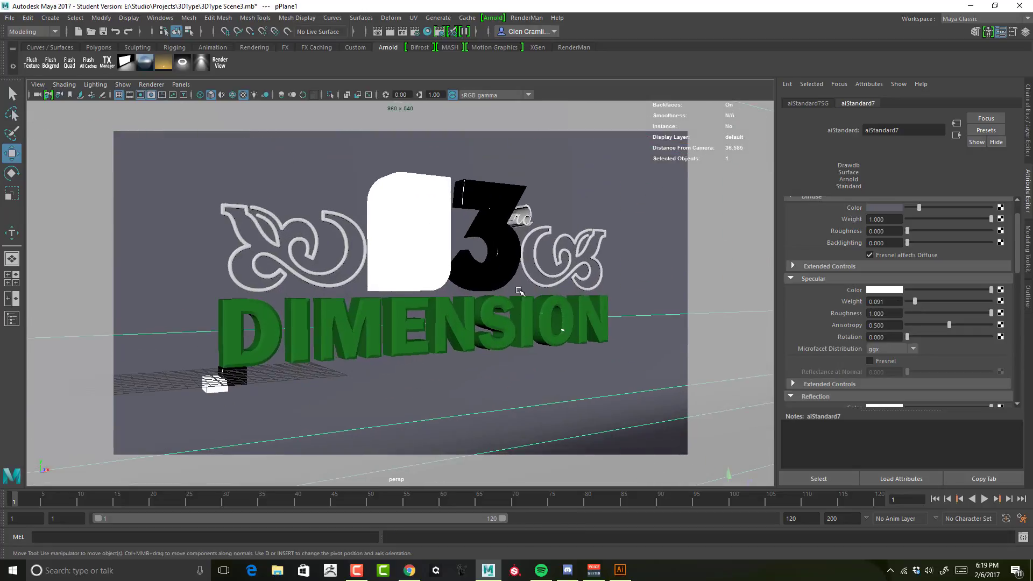
left_click_drag(520, 291, 525, 298, "alt")
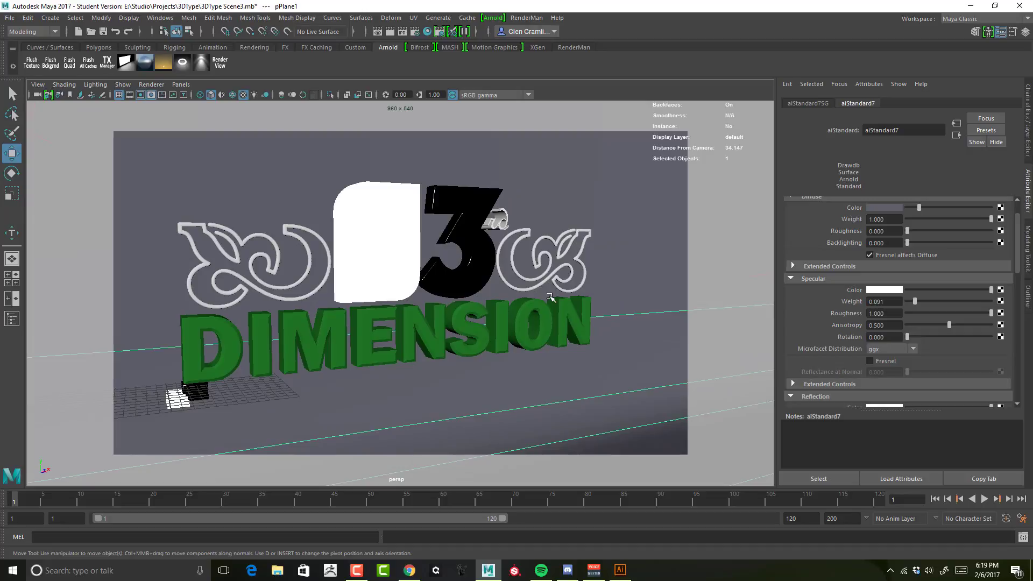
Select the flourishes and set the intensity of their Arnold mesh light to 200
left_click_drag(518, 284, 416, 293, "alt")
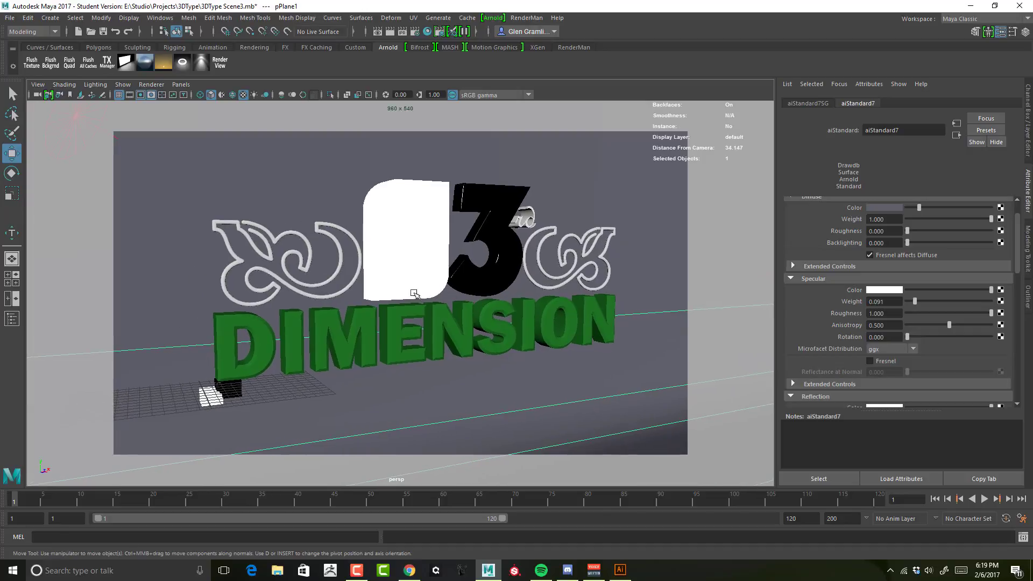
left_click(352, 293)
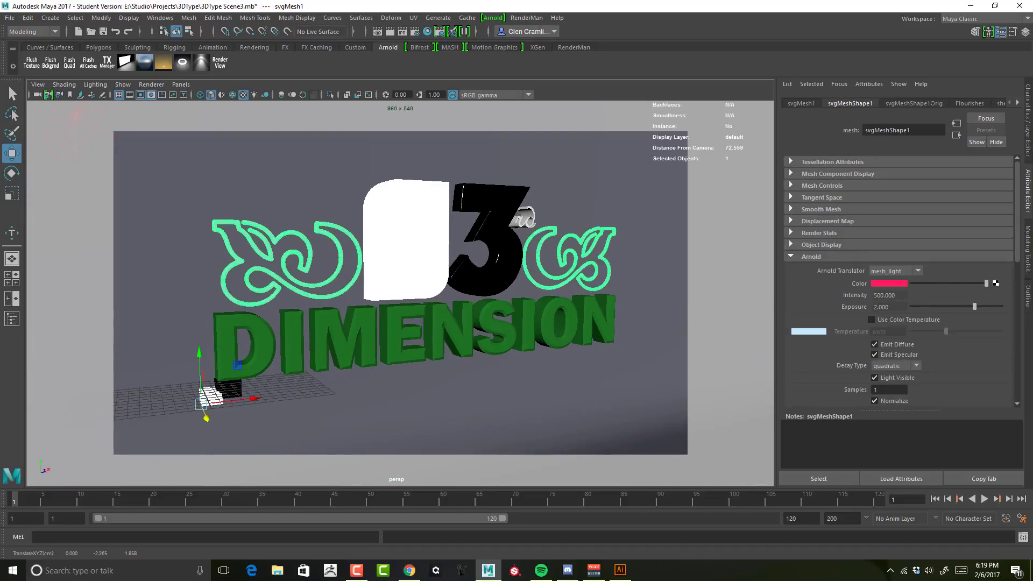
left_click(893, 286)
left_click_drag(903, 295, 844, 304)
type("200")
key("Return")
Change the flourishes' mesh light color to bright orange with hue 7.538, saturation 0.987 and value 1
left_click(890, 283)
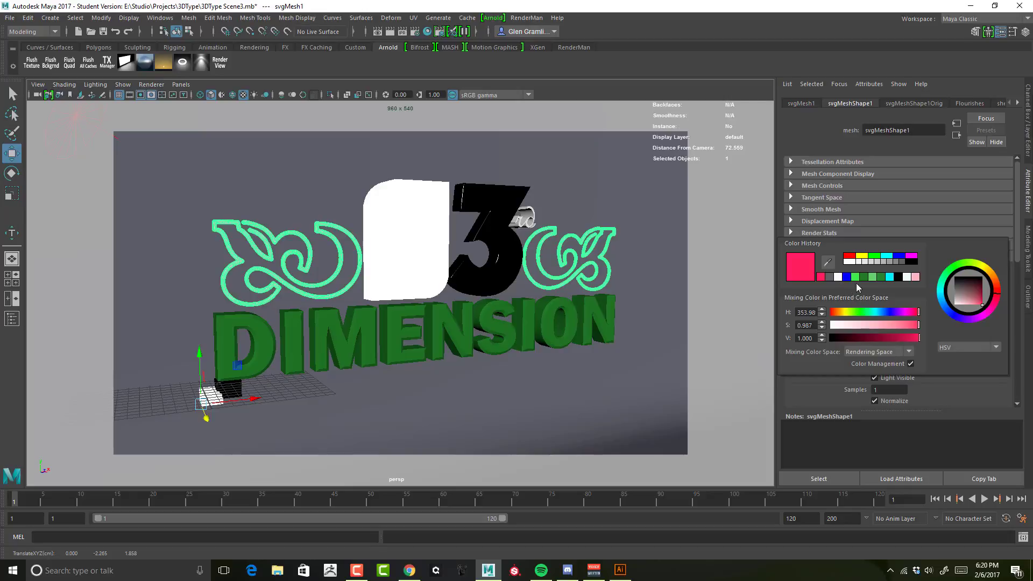
mouse_move(965, 319)
left_mouse_down()
mouse_move(983, 321)
mouse_move(975, 324)
mouse_move(998, 293)
mouse_move(978, 266)
mouse_move(948, 273)
mouse_move(980, 260)
left_mouse_up()
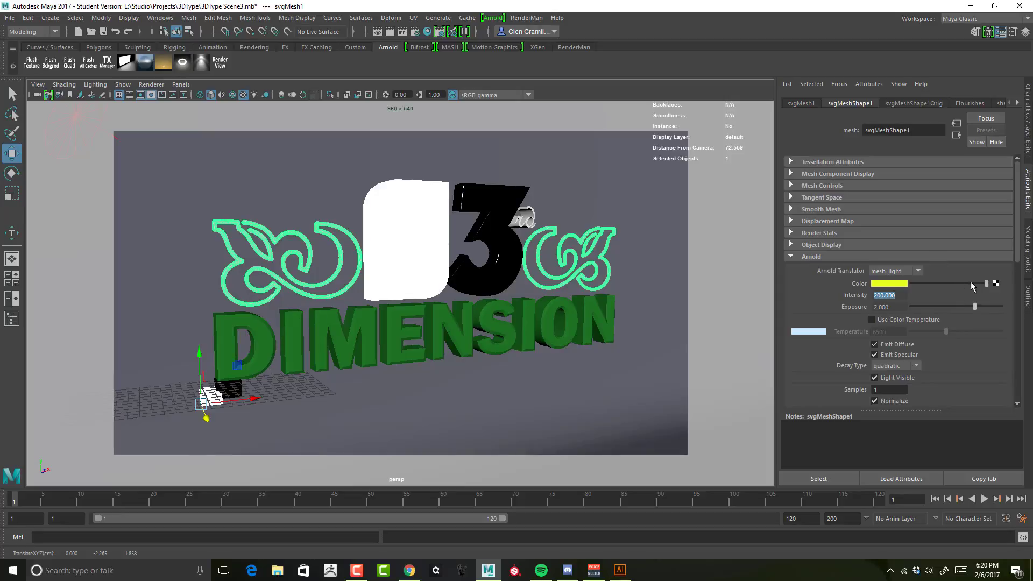
left_click(899, 285)
left_click_drag(977, 266, 1001, 289)
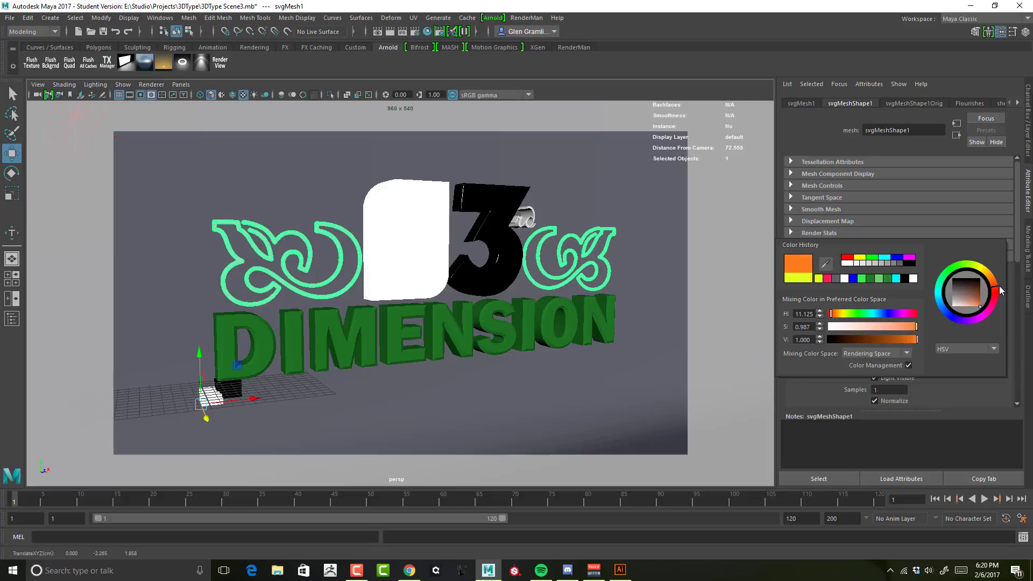
left_click_drag(1000, 289, 934, 337)
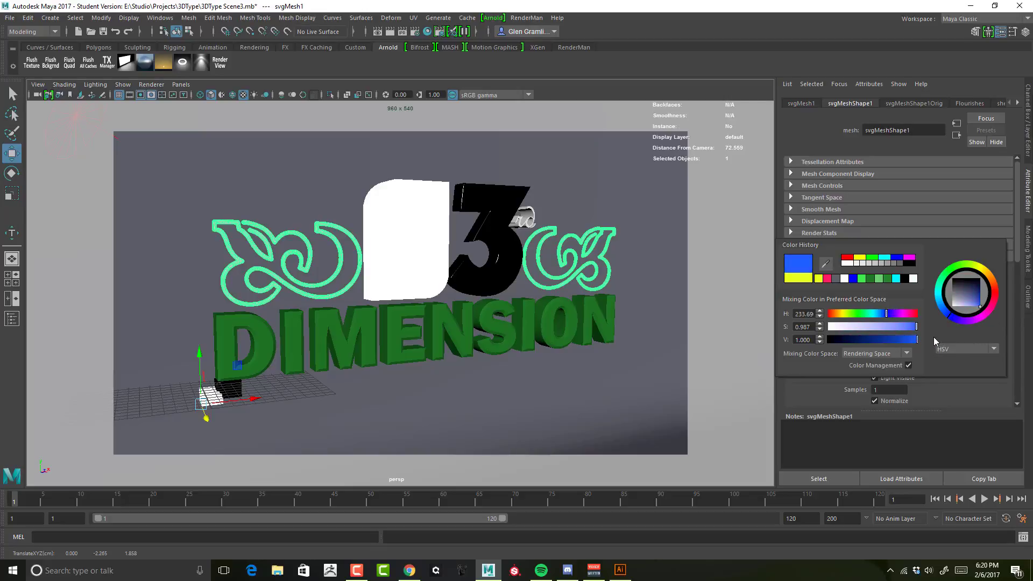
mouse_move(934, 337)
left_mouse_down()
mouse_move(935, 301)
mouse_move(961, 272)
mouse_move(977, 333)
left_mouse_up()
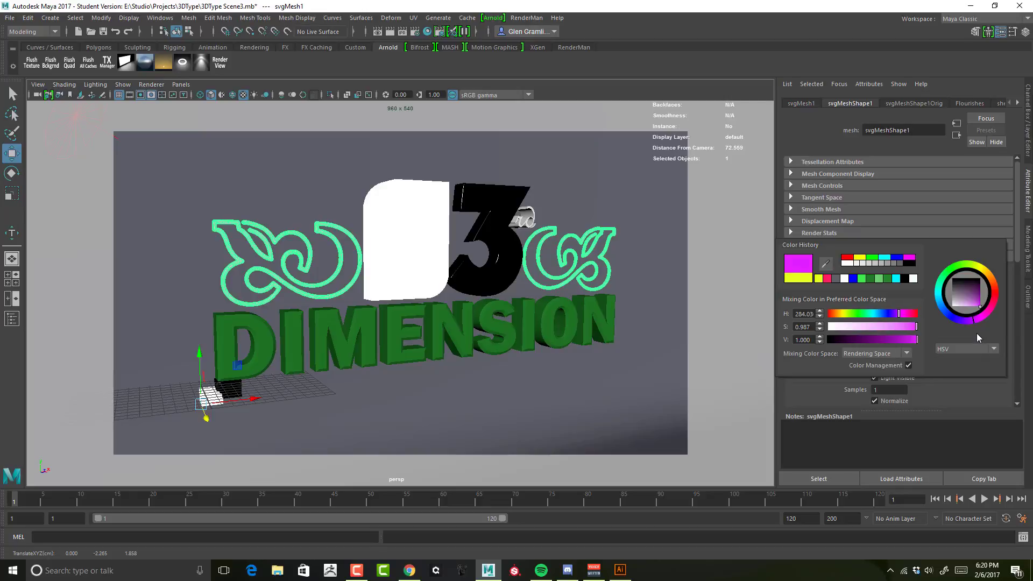
mouse_move(910, 340)
left_mouse_down()
mouse_move(898, 345)
mouse_move(926, 341)
left_mouse_up()
left_click_drag(976, 320, 1004, 289)
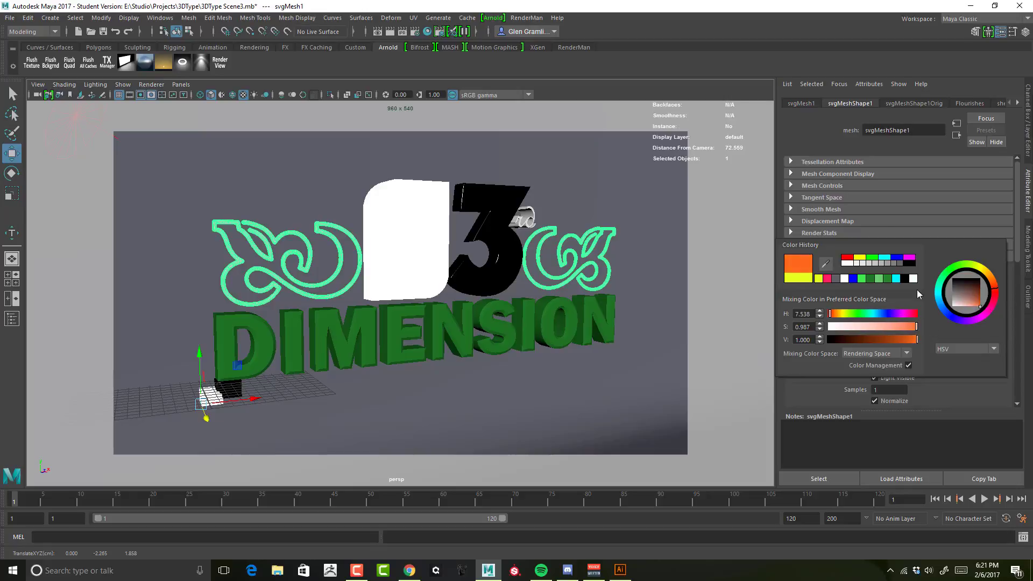
left_click(884, 295)
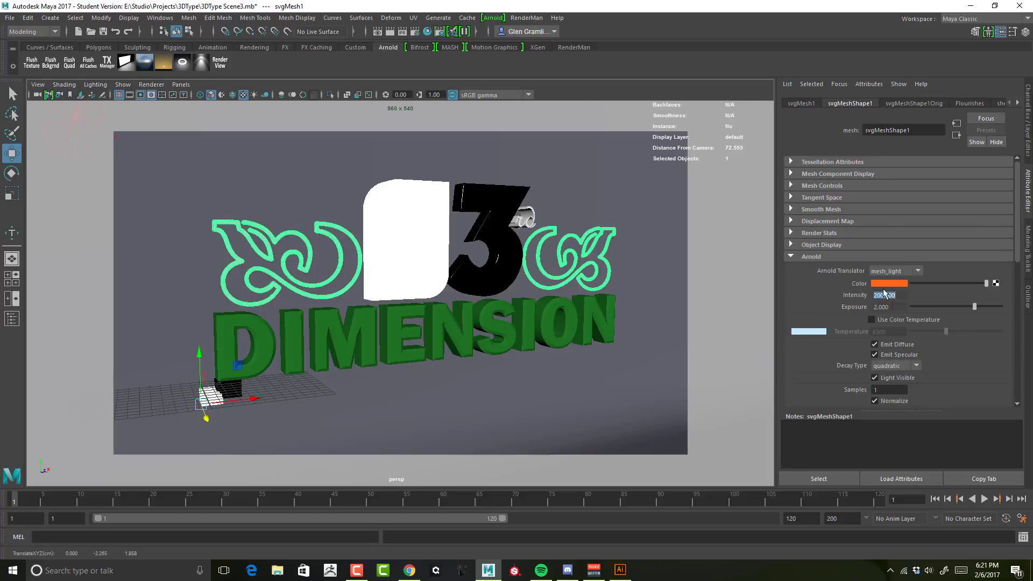
Set the flourishes' mesh light exposure to 3 and its intensity to 150
left_click(904, 308)
type("3")
key("Return")
left_click_drag(900, 296, 833, 299)
type("150")
key("Return")
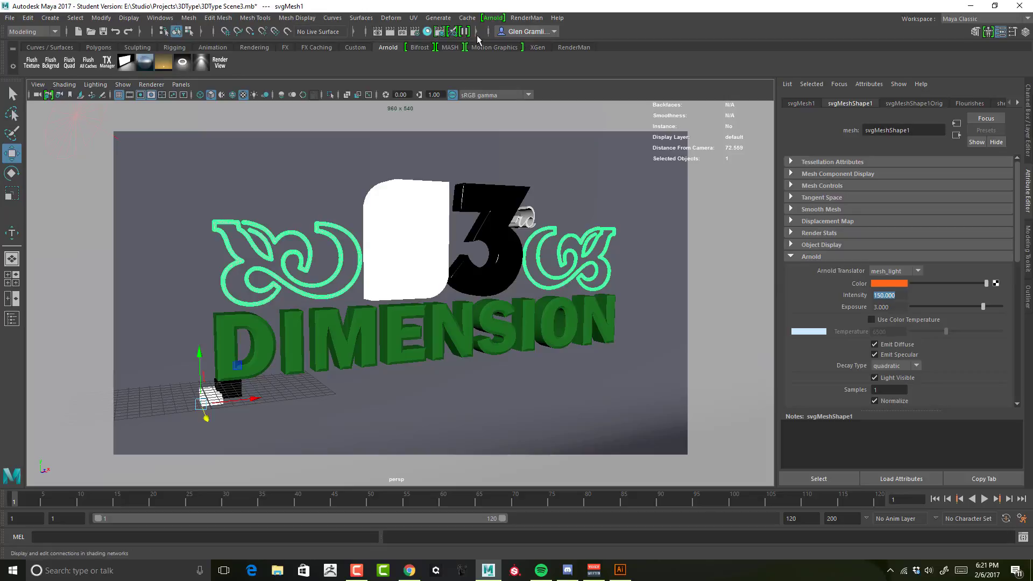
Render the scene in the Arnold Render View and examine the glowing flourishes and backdrop from different camera distances
left_click_drag(754, 1, 649, 119)
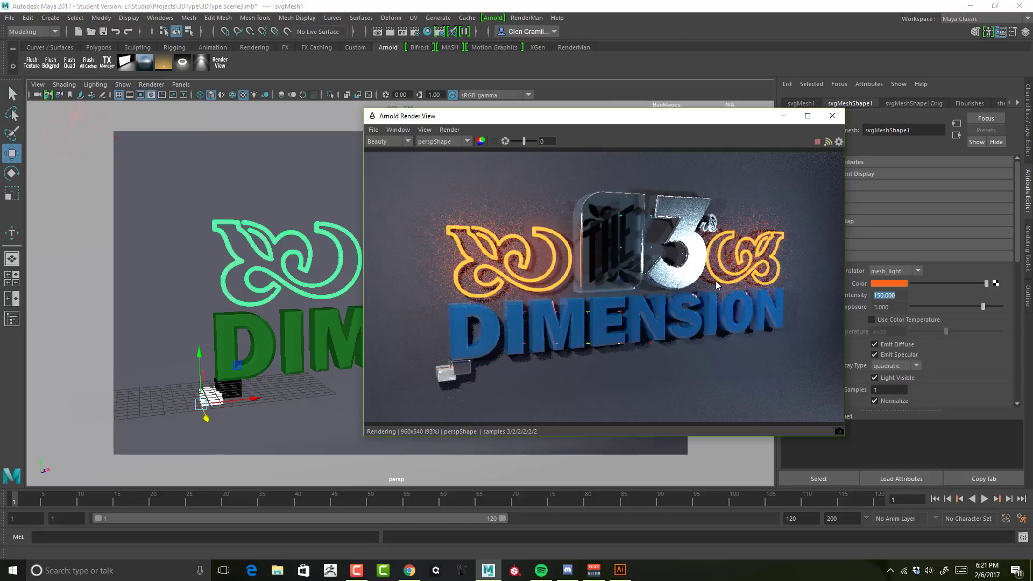
left_click_drag(630, 120, 763, 148)
left_click(327, 166)
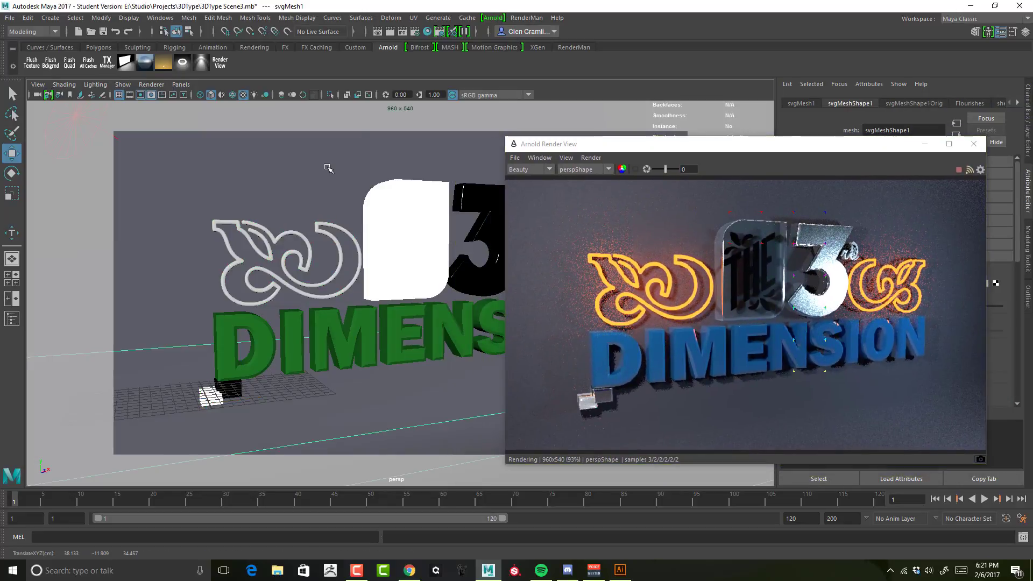
right_click_drag(411, 369, 357, 365, "alt")
left_click_drag(358, 364, 408, 328, "alt")
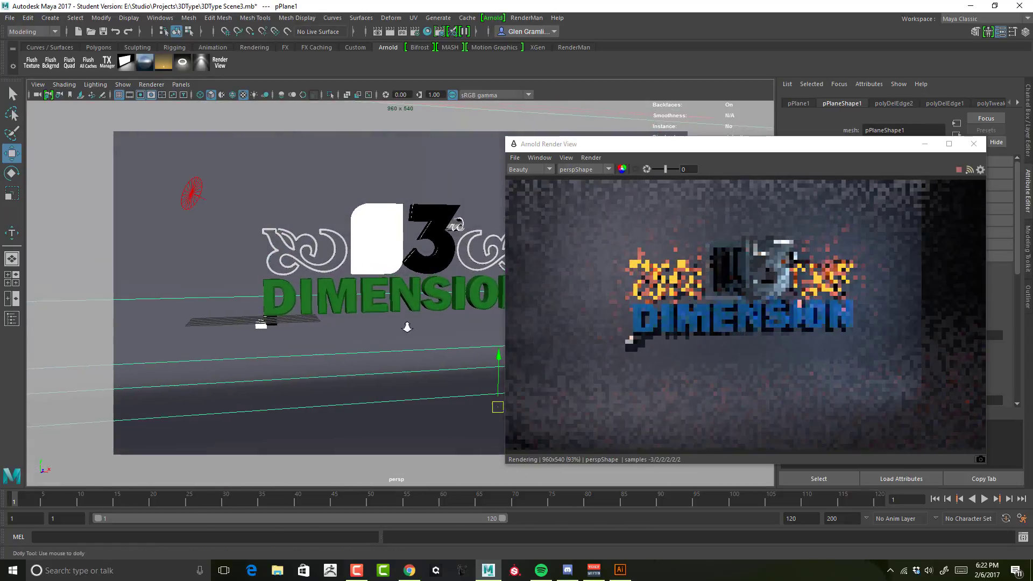
right_click_drag(409, 327, 411, 291, "alt")
middle_click_drag(411, 291, 398, 341, "alt")
right_click_drag(399, 341, 403, 330, "alt")
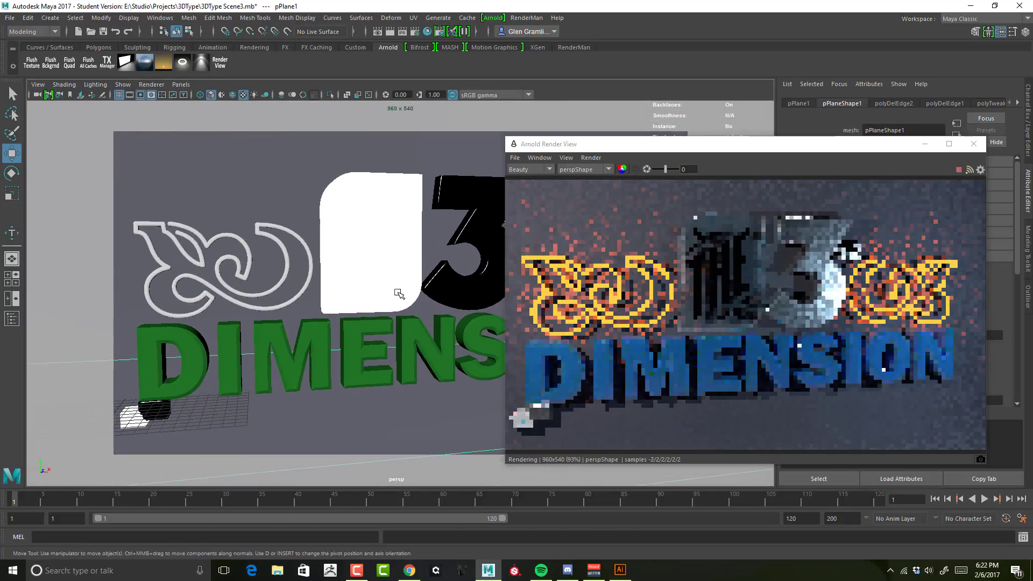
Select the rounded block around the word THE and shift it slightly along its depth axis
left_click(399, 295)
left_click_drag(413, 322, 404, 352, "alt")
middle_click_drag(403, 351, 394, 330, "alt")
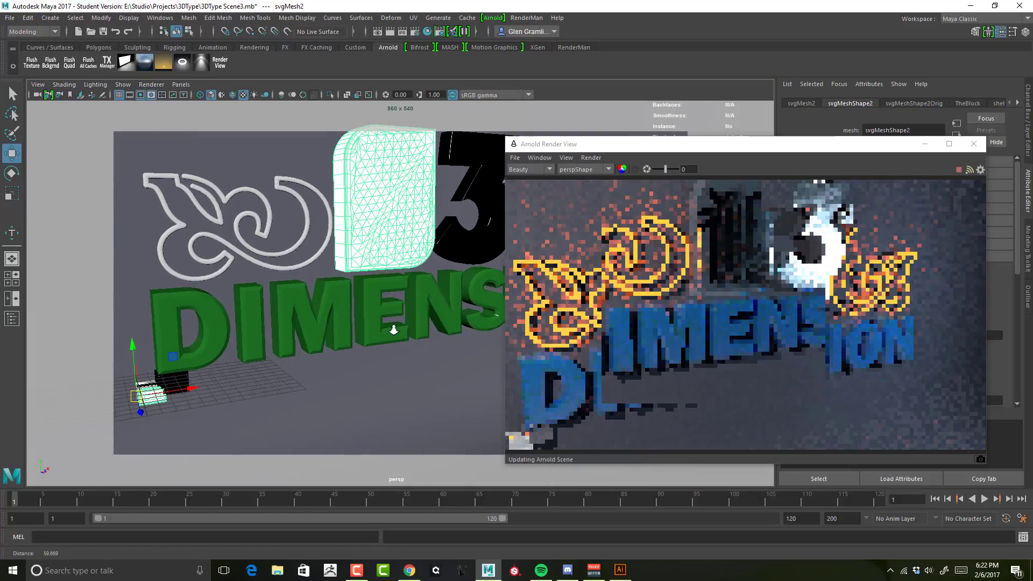
right_click_drag(393, 329, 377, 334, "alt")
left_click_drag(164, 386, 167, 403)
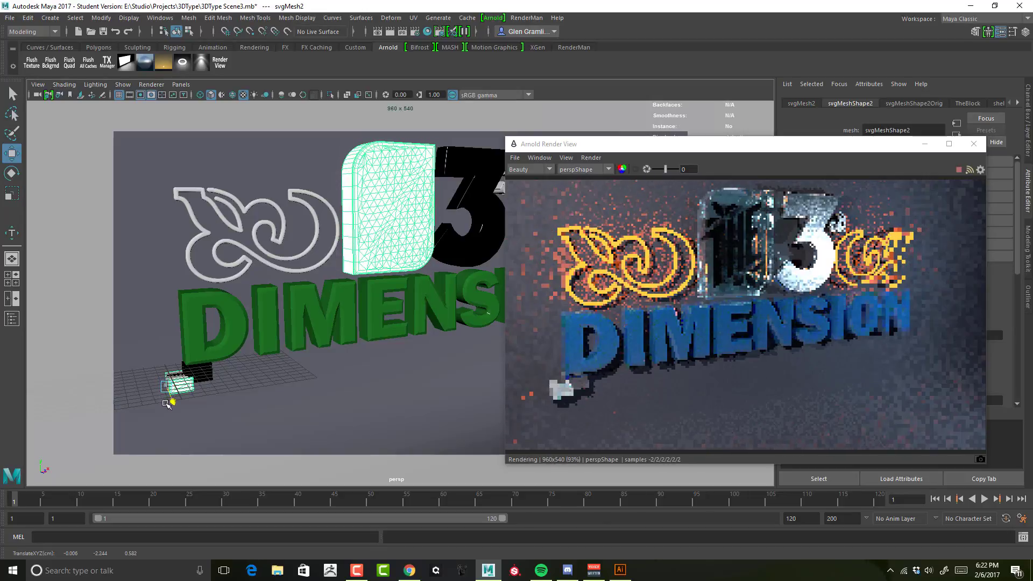
Inspect the glass block, the THE lettering and the 3 up close in the live Arnold render
left_click_drag(213, 339, 236, 305, "alt")
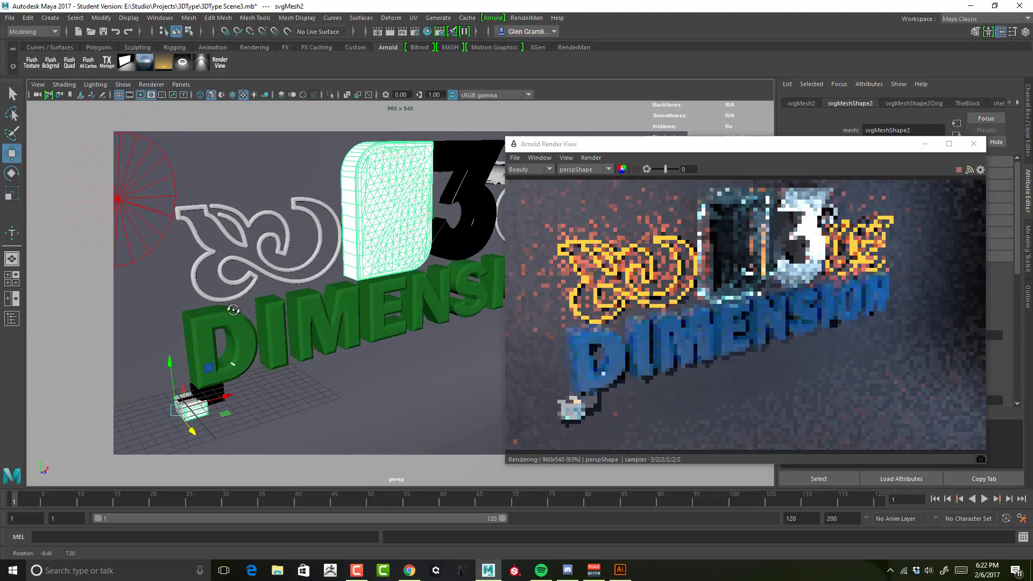
left_click_drag(397, 310, 378, 295, "alt")
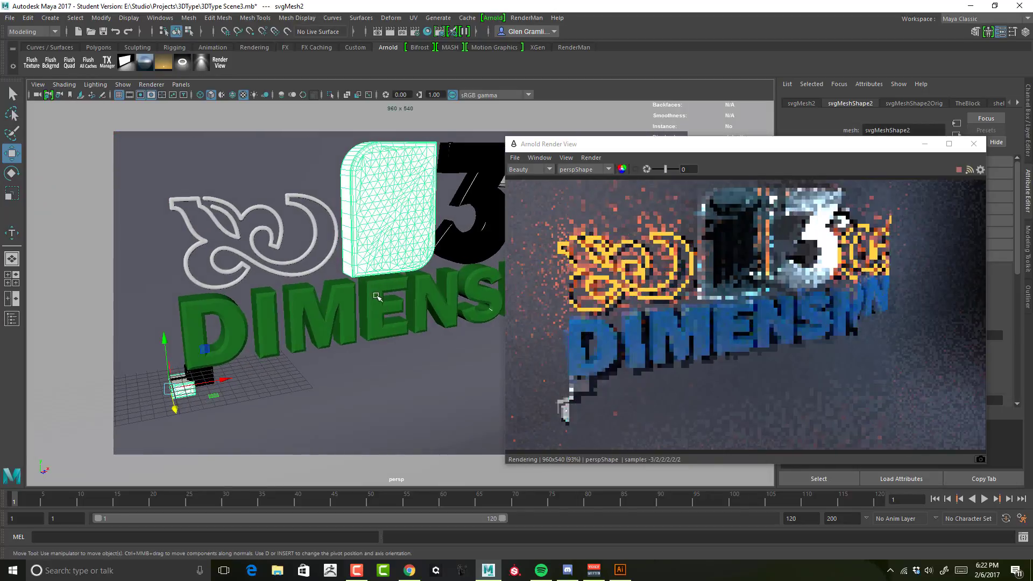
right_click_drag(378, 296, 420, 264, "alt")
left_click_drag(419, 265, 406, 329, "alt")
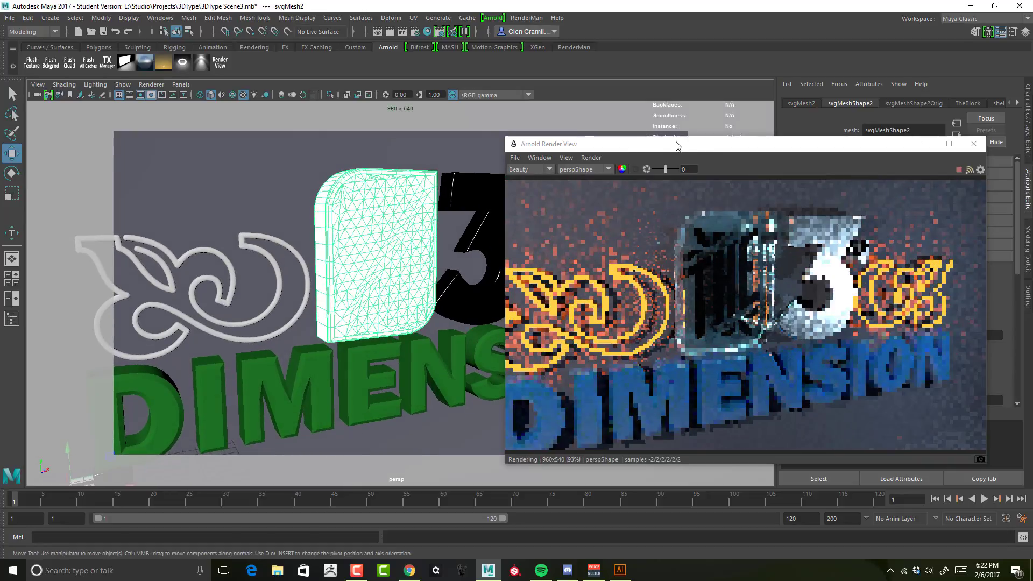
right_click_drag(352, 259, 454, 250, "alt")
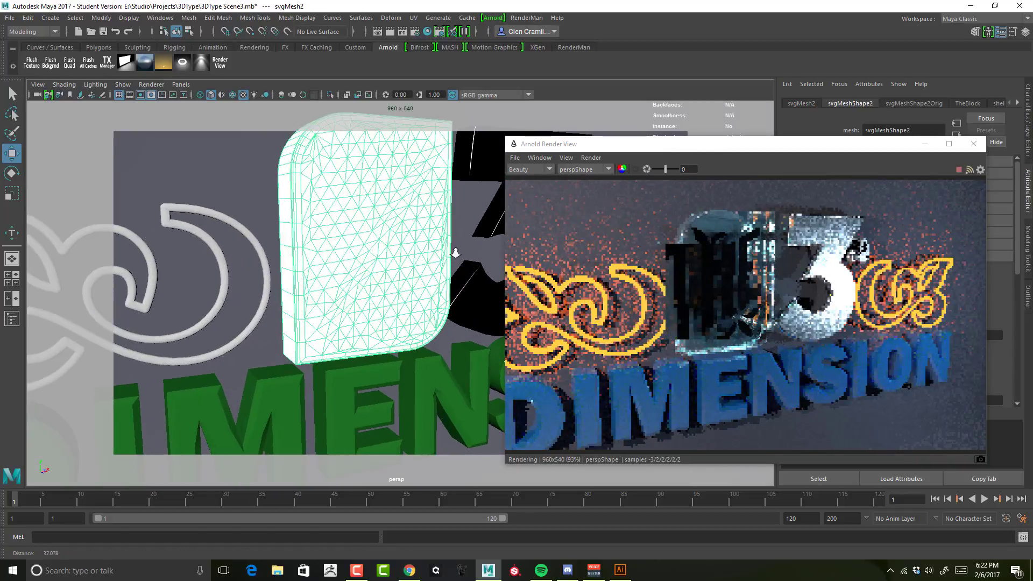
left_click_drag(608, 150, 1, 122)
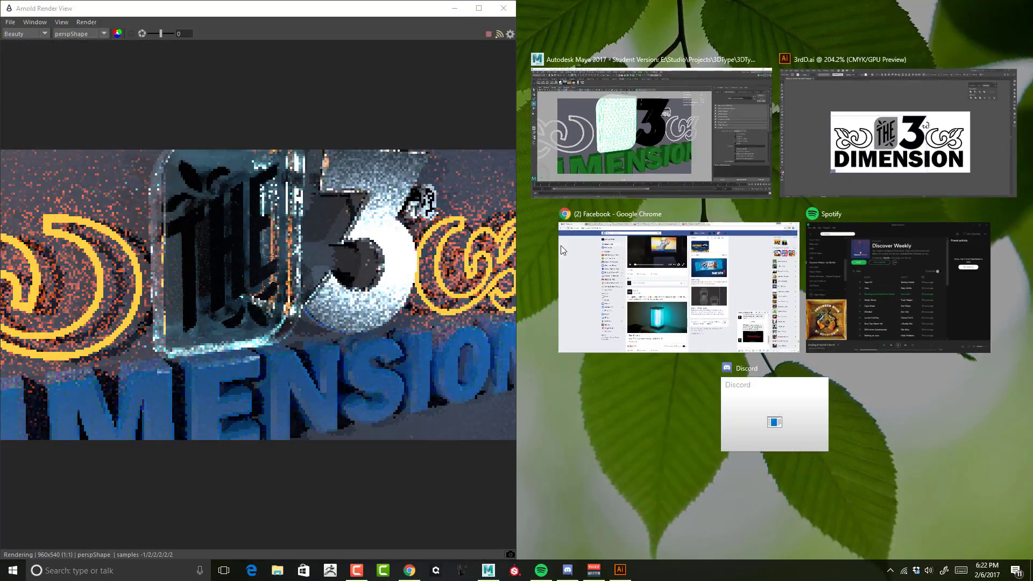
left_click(392, 7)
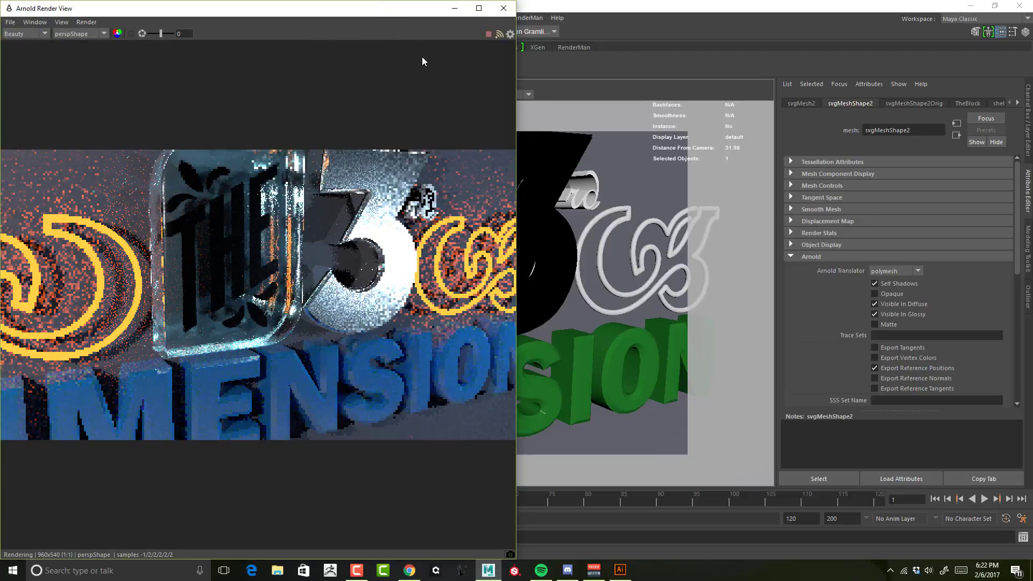
left_click_drag(395, 14, 375, 142)
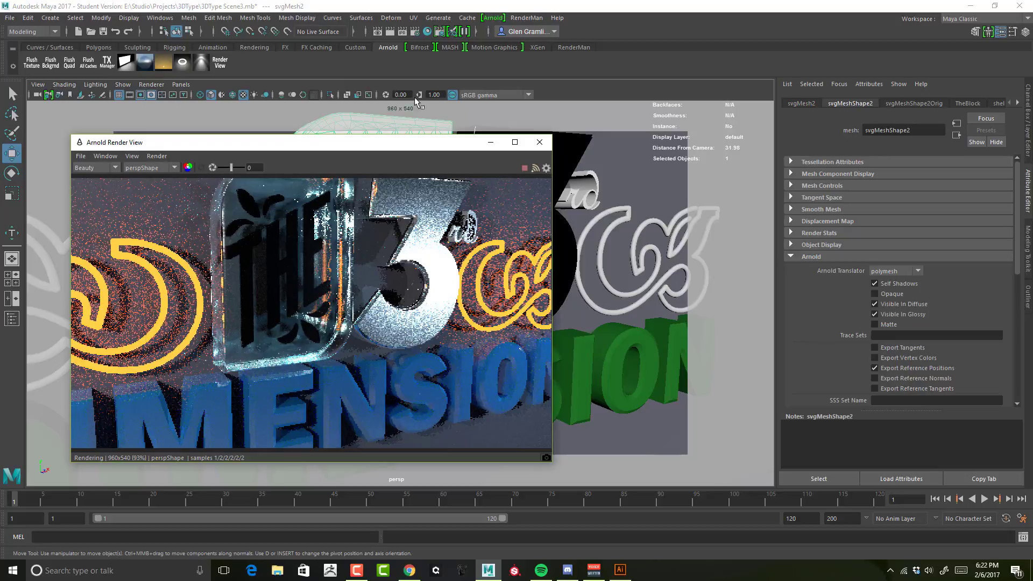
Look through the scene's materials in the Hypershade and load the black aiStandard4 material of the THE lettering for editing
left_click(428, 32)
left_click(429, 32)
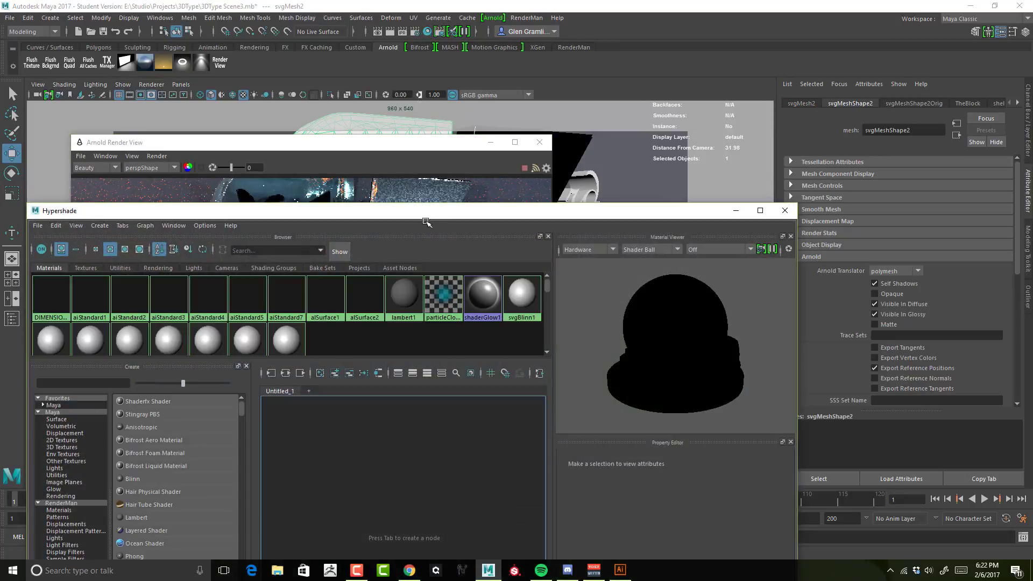
left_click_drag(442, 215, 464, 130)
left_click(387, 211)
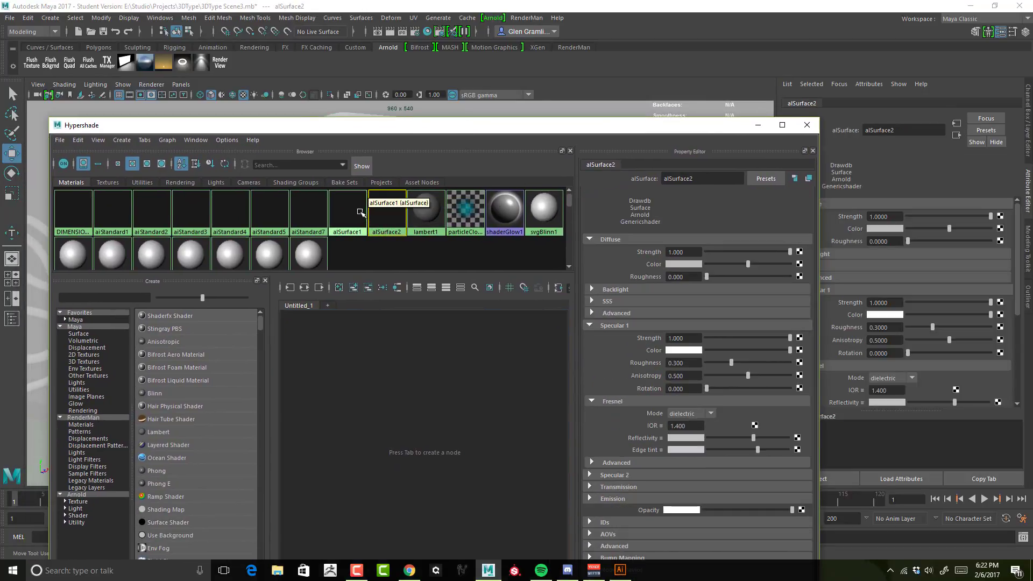
left_click(356, 213)
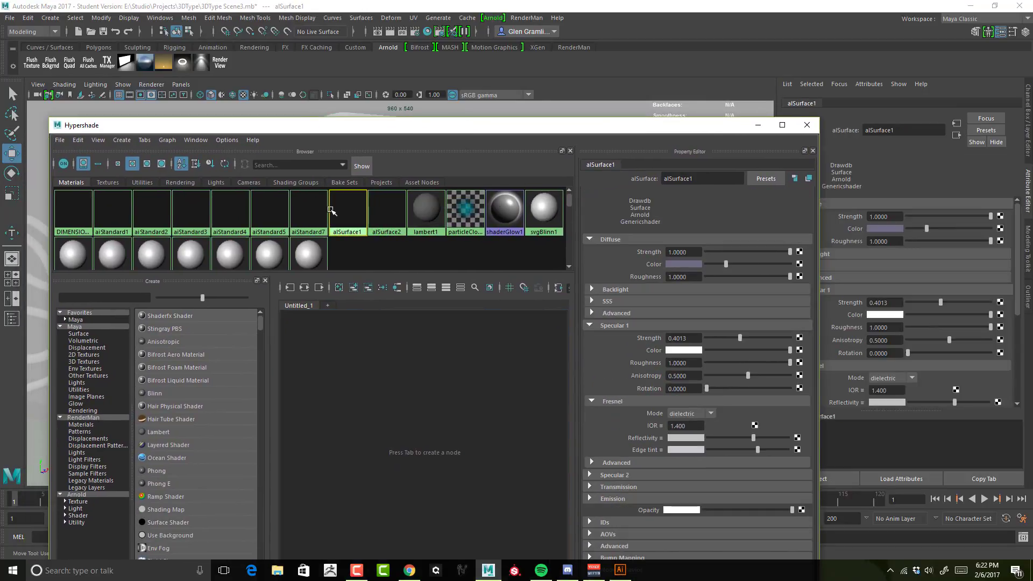
left_click(280, 213)
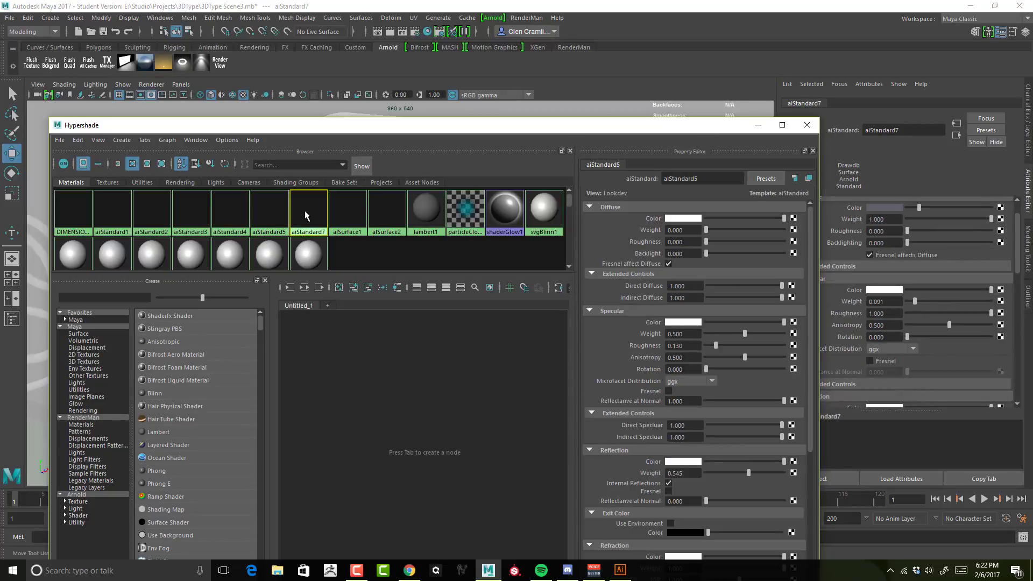
left_click(237, 212)
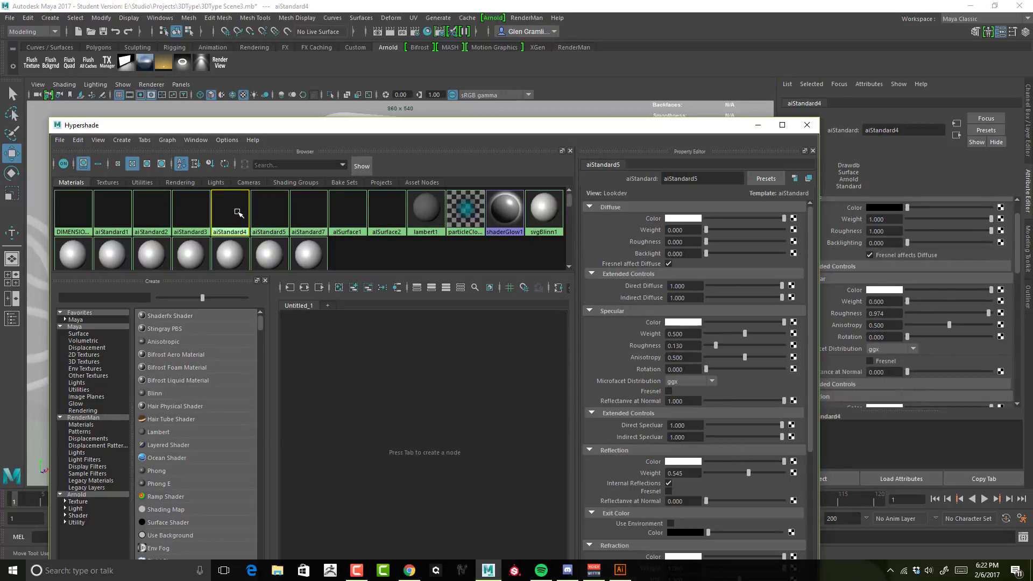
left_click(203, 207)
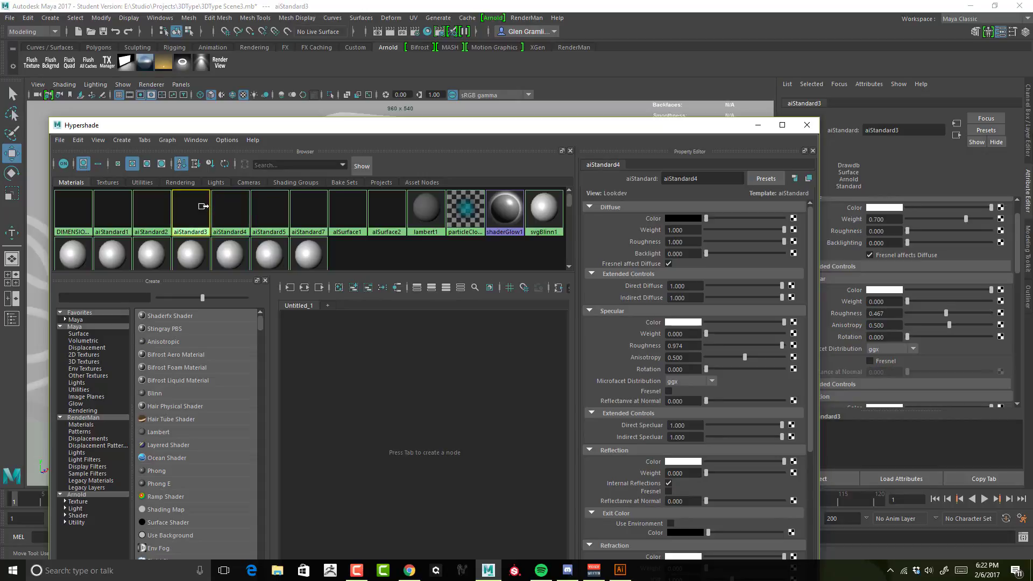
left_click(242, 206)
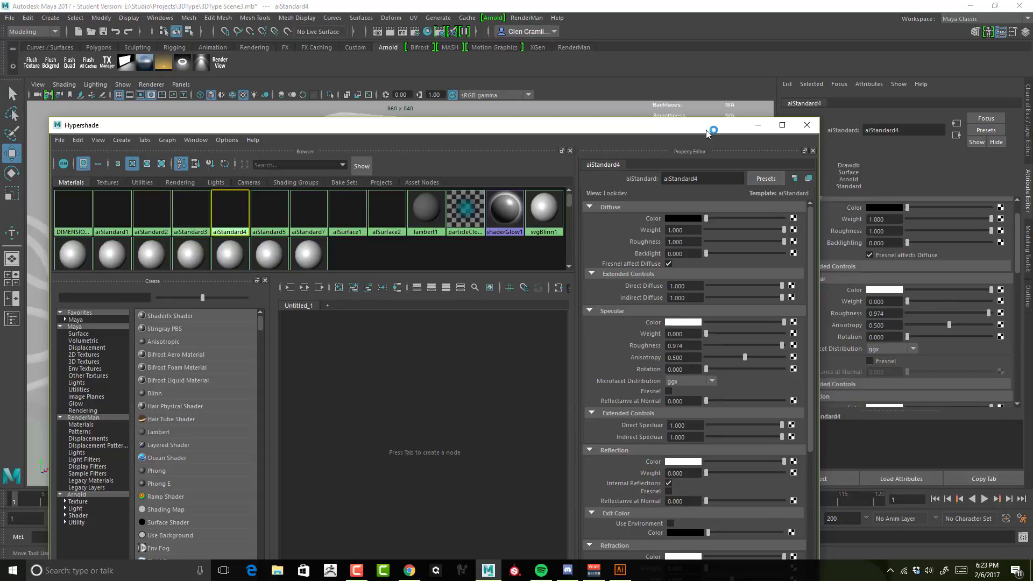
left_click(809, 126)
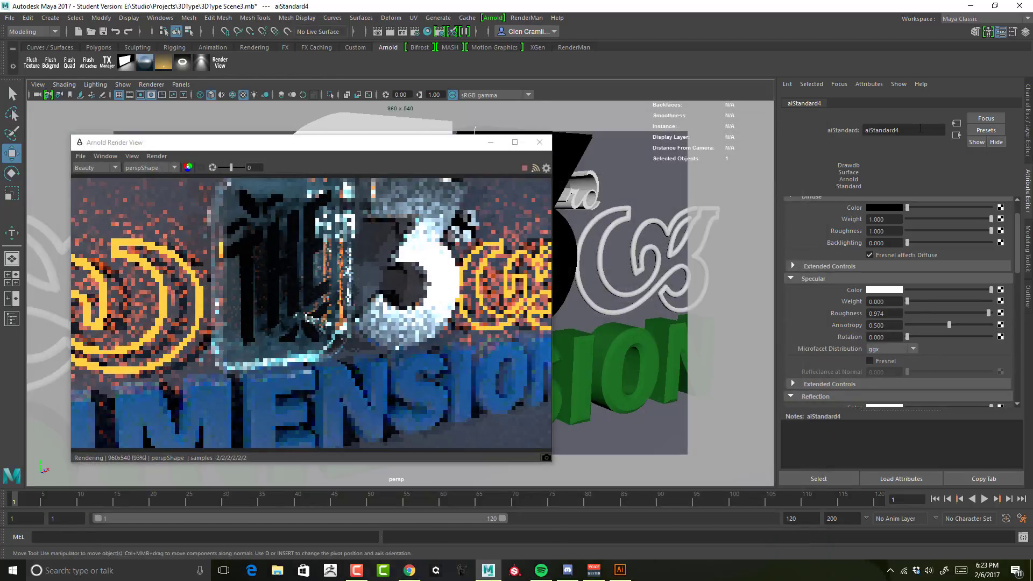
Try a dark orange diffuse color with value 0.472 on the THE lettering's material, and return it to black
left_click(888, 208)
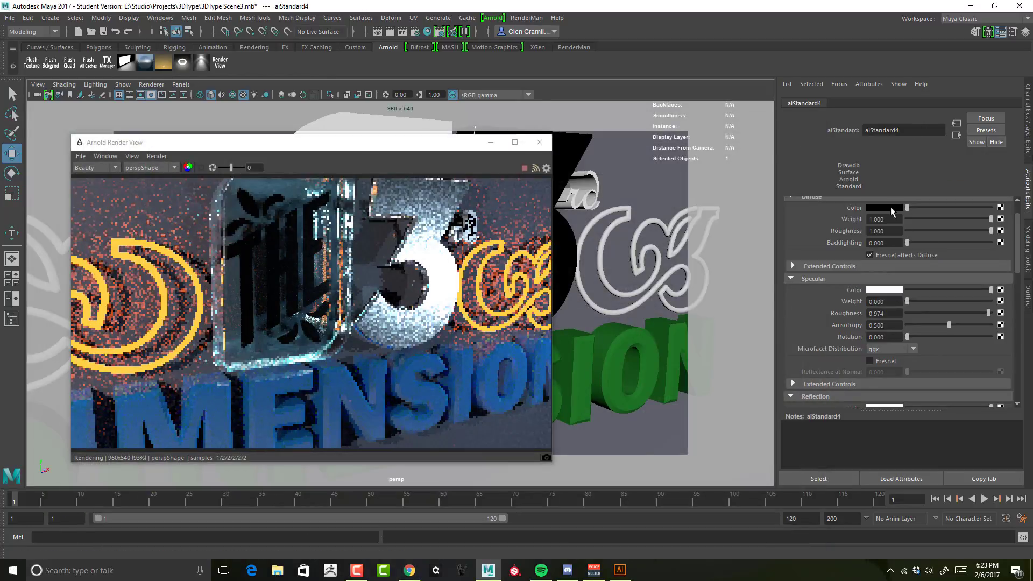
left_click(892, 207)
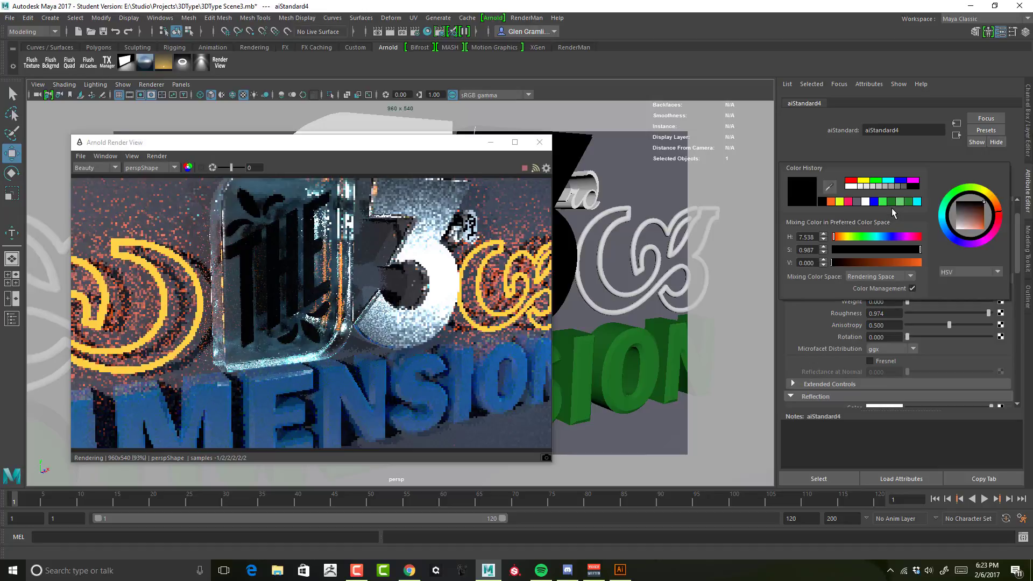
left_click(903, 263)
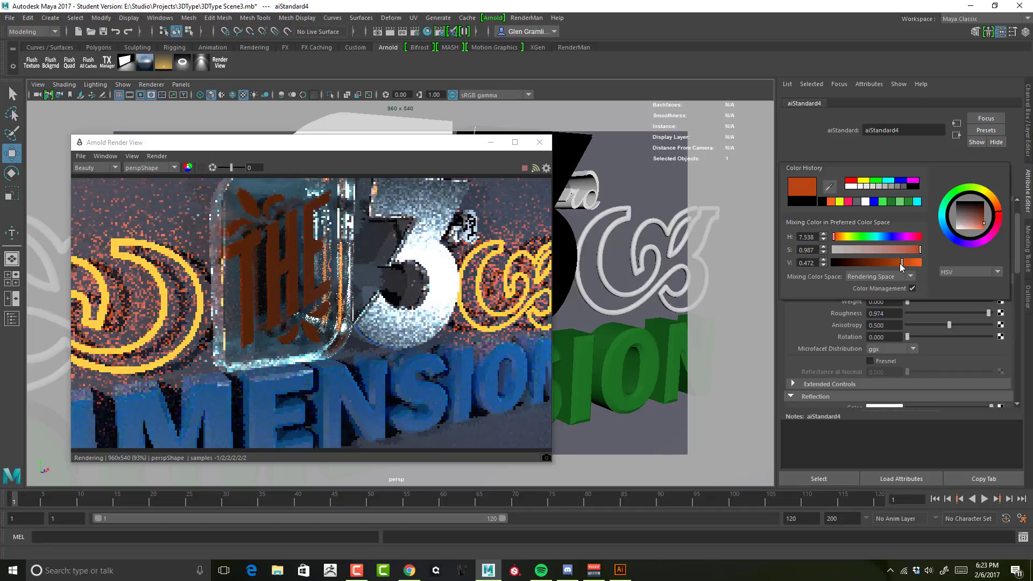
left_click_drag(902, 267, 805, 264)
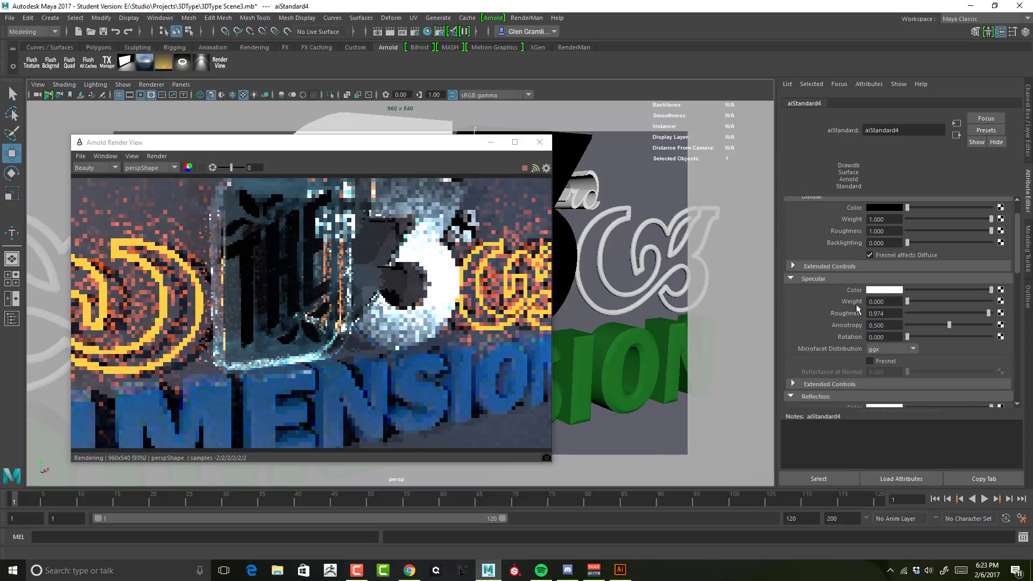
Set the THE lettering material's specular weight to 0.162 and specular roughness to 0.429
left_click_drag(908, 302, 912, 300)
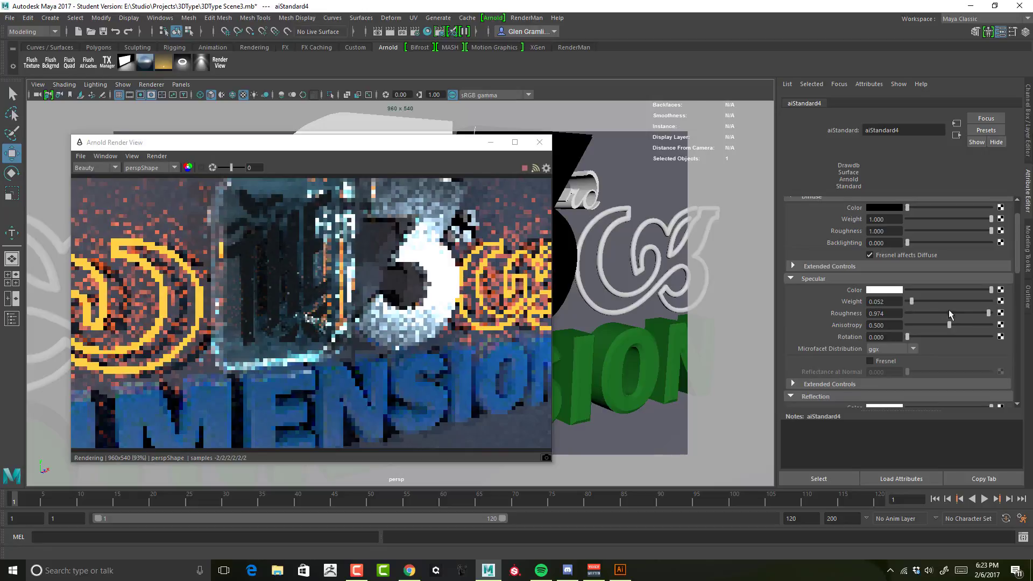
left_click_drag(988, 313, 921, 302)
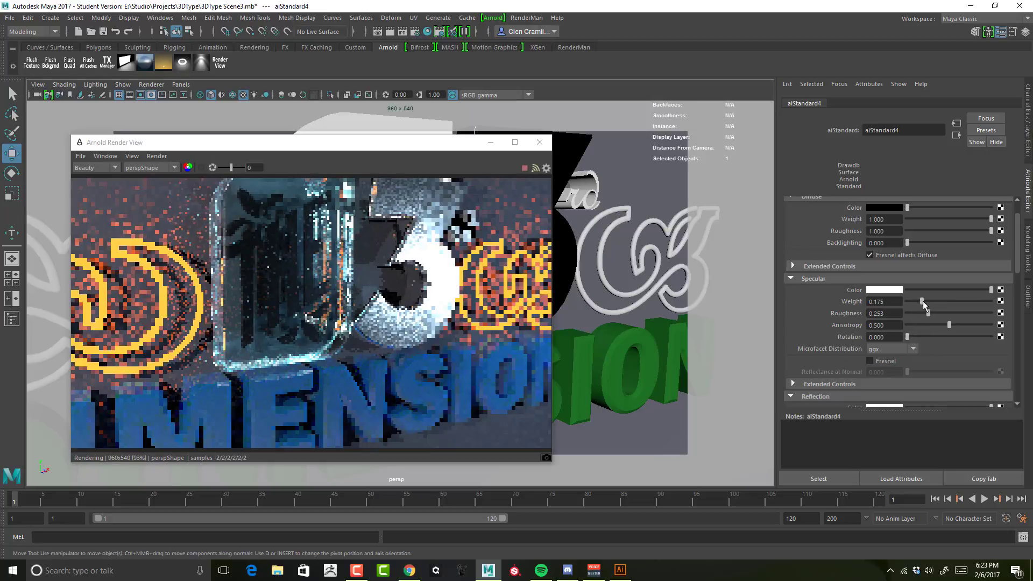
left_click_drag(923, 304, 918, 308)
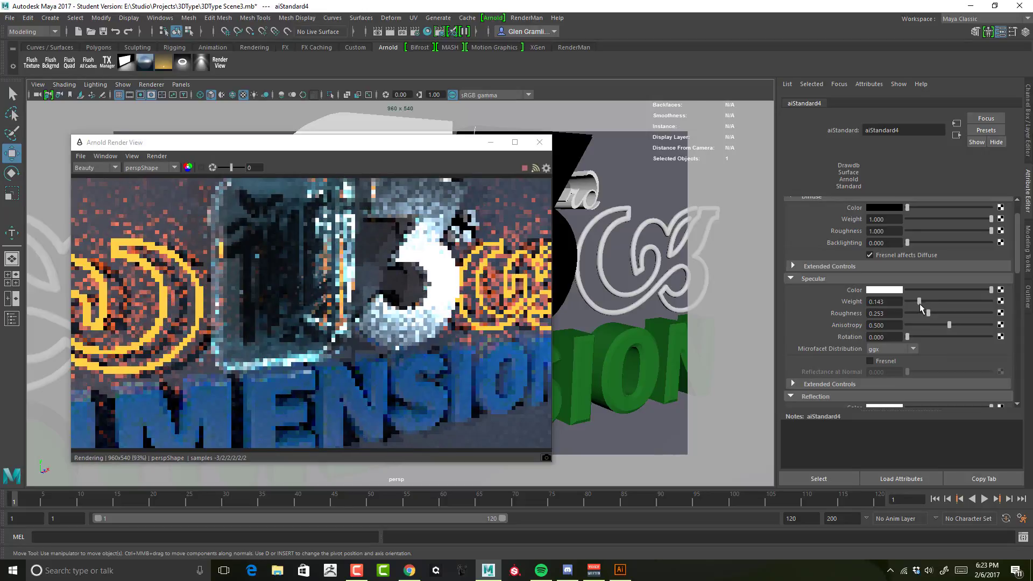
left_click_drag(930, 312, 943, 312)
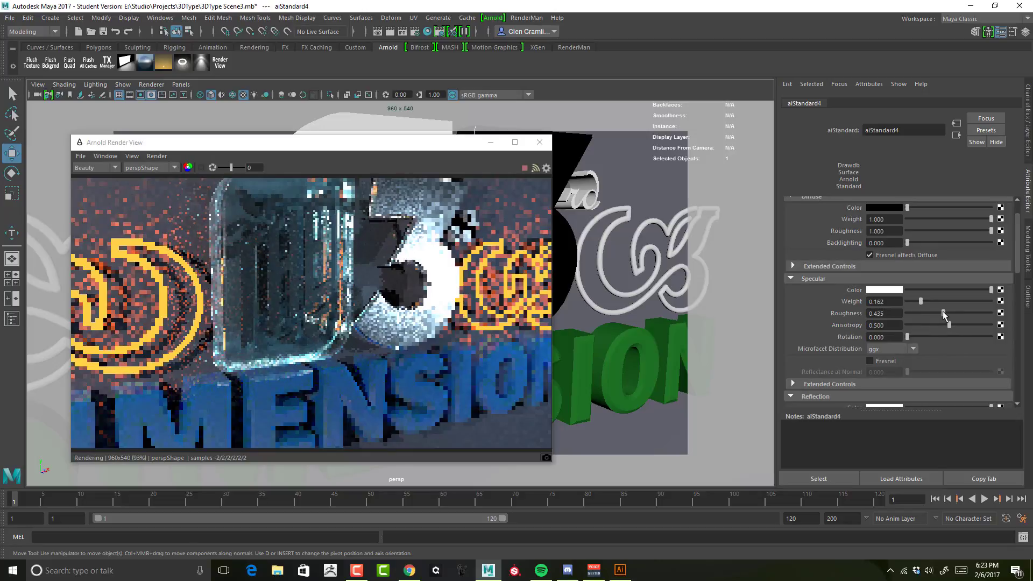
left_click_drag(943, 311, 941, 311)
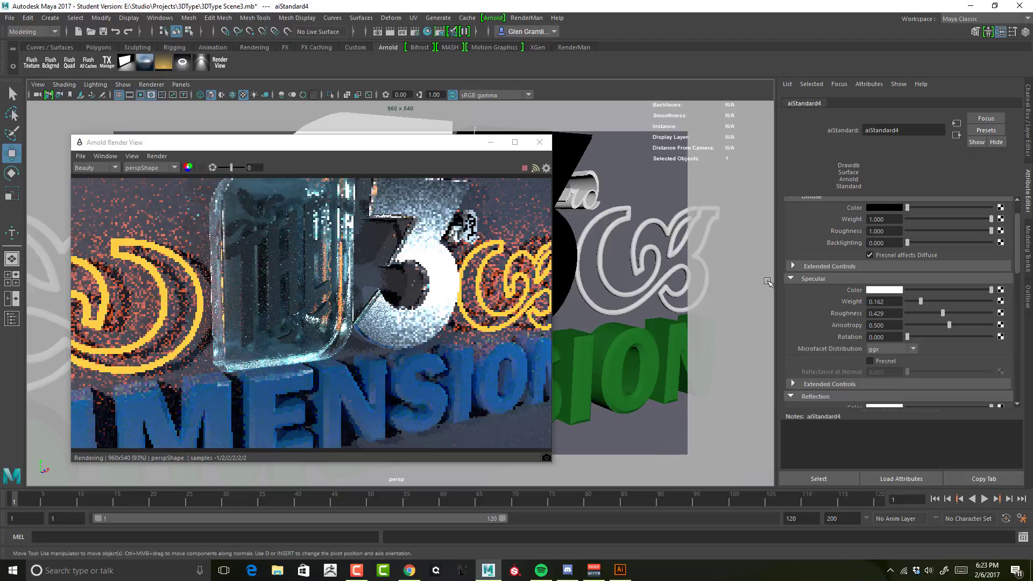
Try white and saturated blue as the THE lettering's diffuse color, and return it to black
left_click(884, 208)
left_click_drag(972, 220, 939, 245)
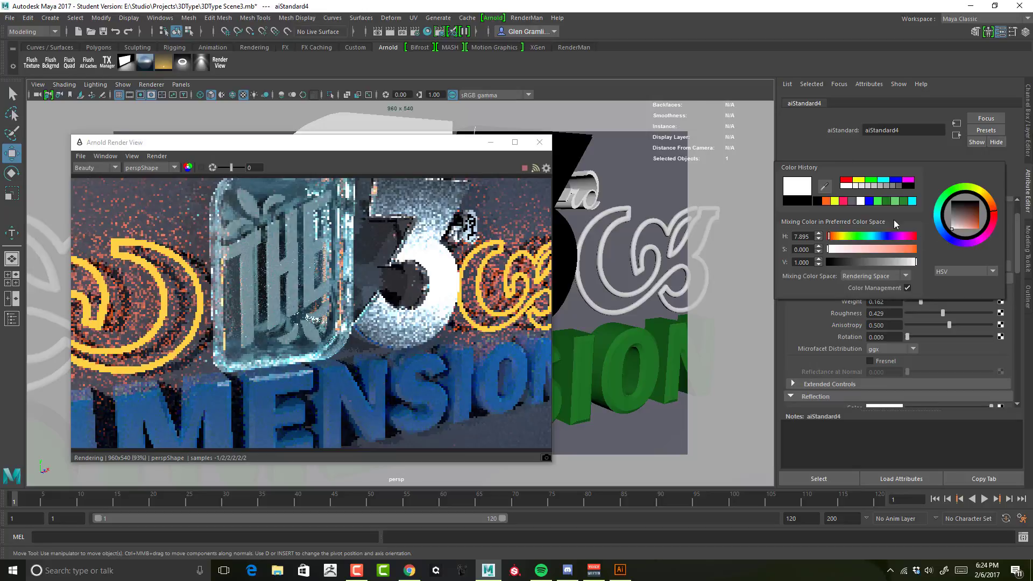
left_click(869, 201)
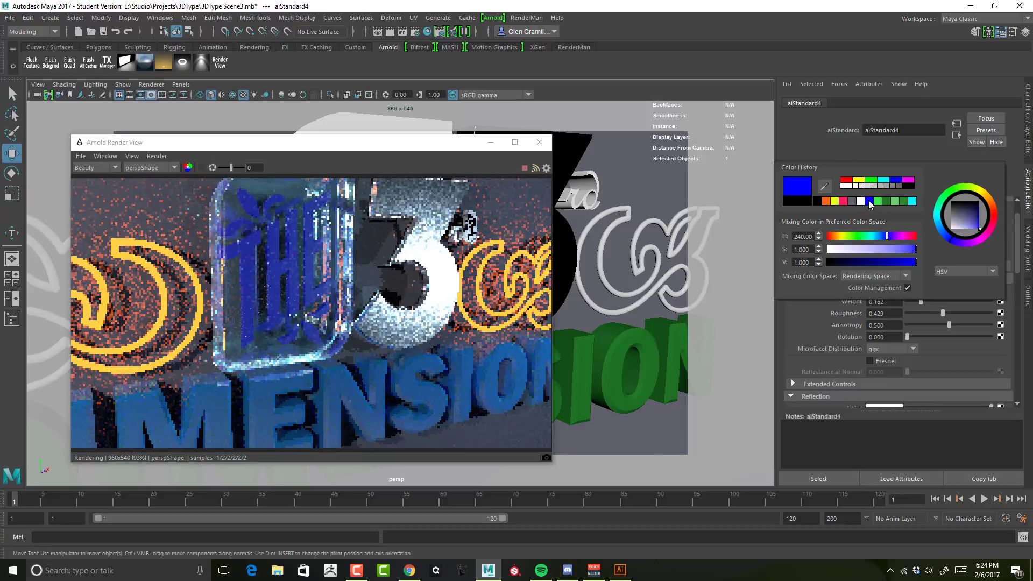
left_click_drag(893, 264, 836, 266)
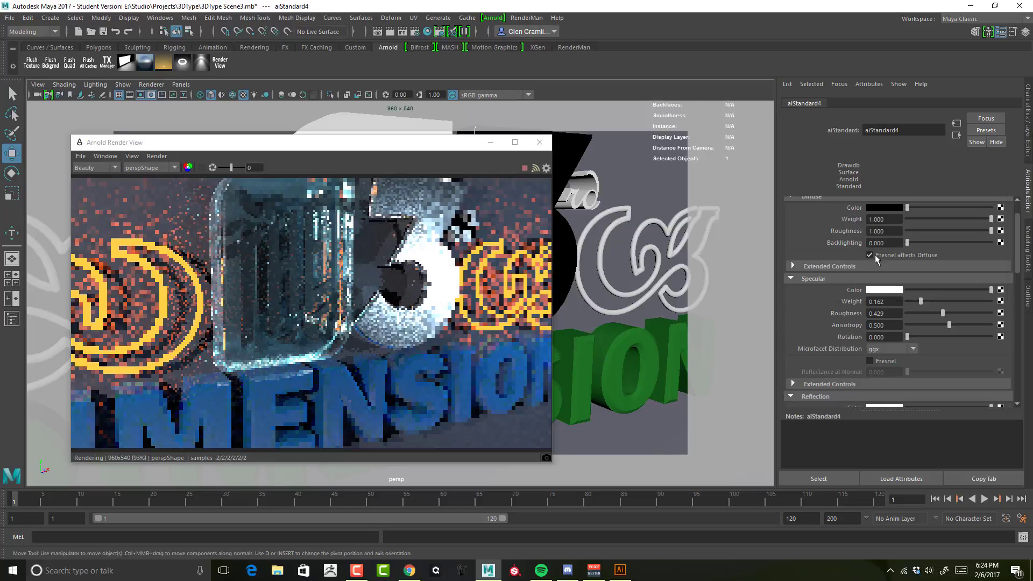
Set the THE lettering material's specular roughness to 0.240 and move the render window clear of the glass block in the viewport
left_click(927, 313)
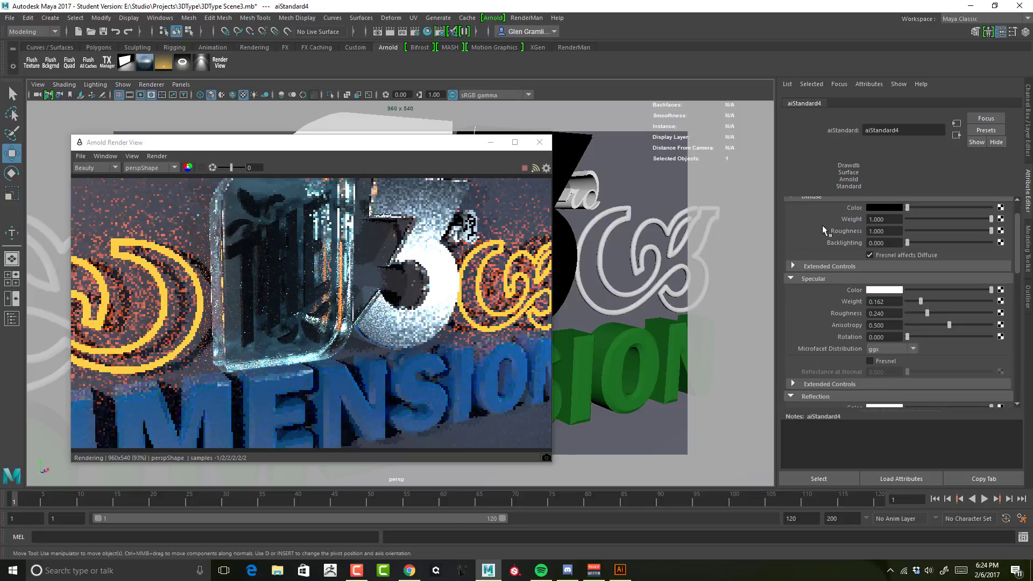
left_click_drag(462, 153, 577, 277)
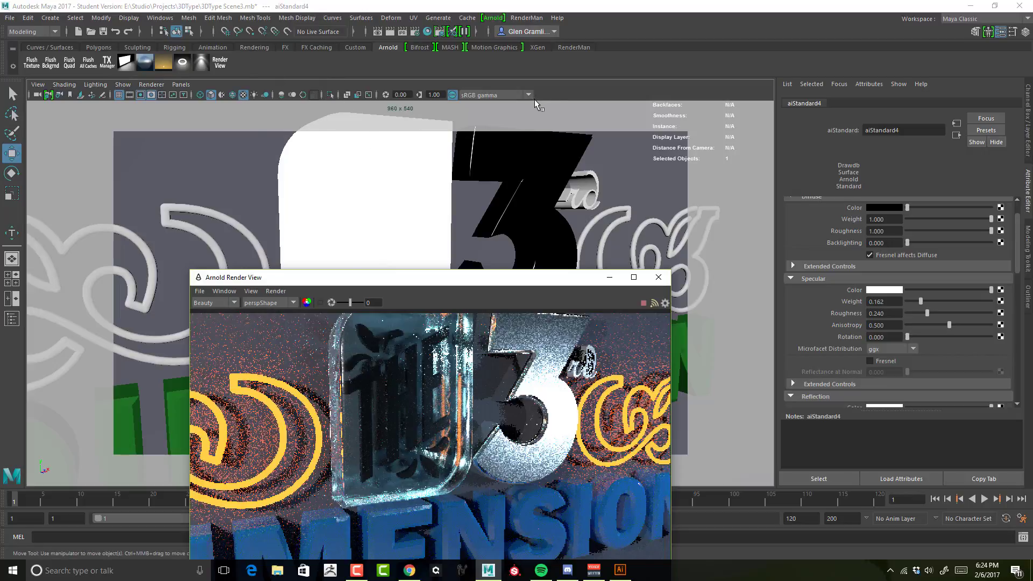
mouse_move(484, 285)
left_mouse_down()
mouse_move(510, 298)
mouse_move(498, 295)
left_mouse_up()
Select the THE lettering inside the block in wireframe display and set its extrude distance to 1.2208
left_click(358, 205)
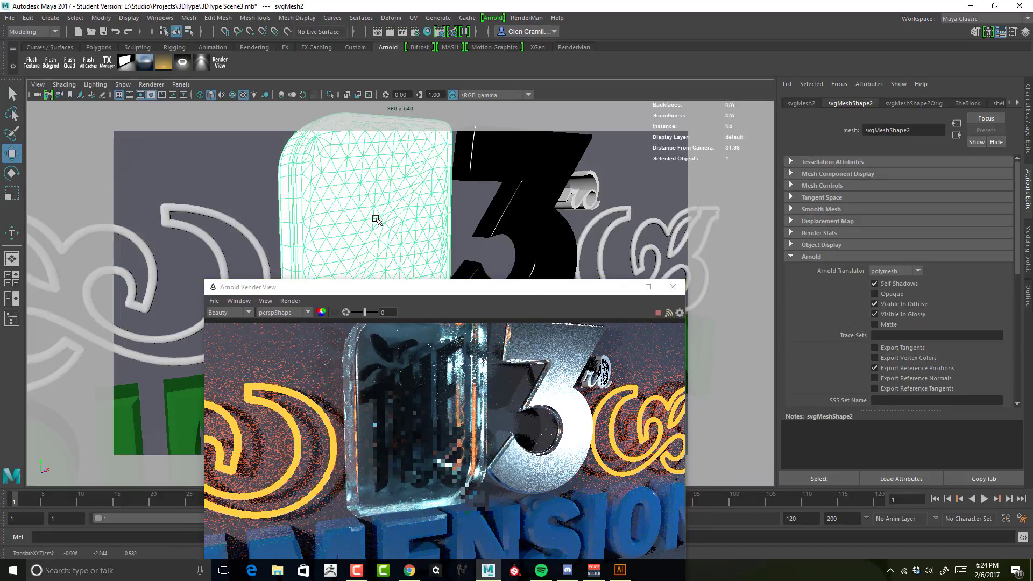
key("4")
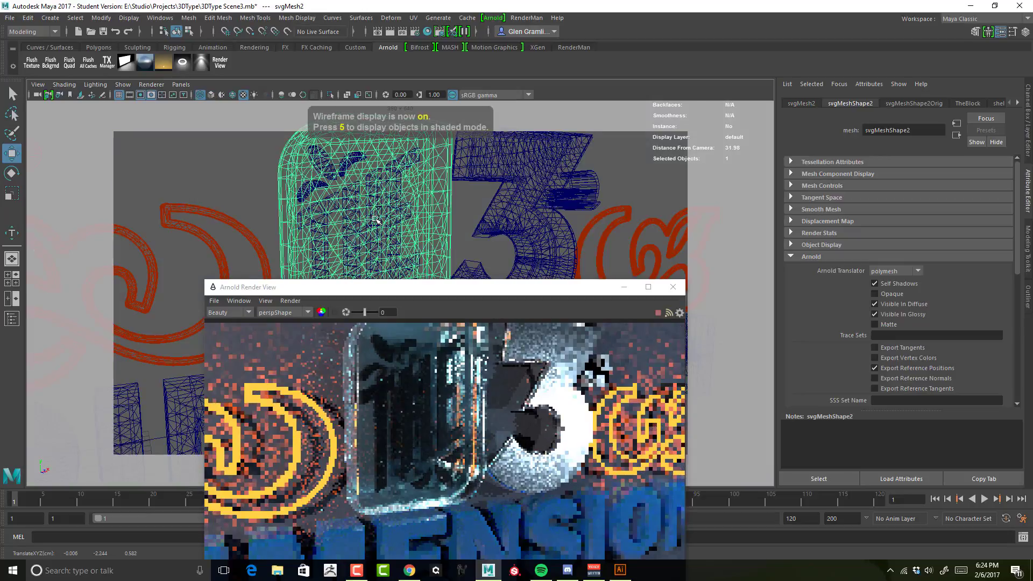
left_click(323, 185)
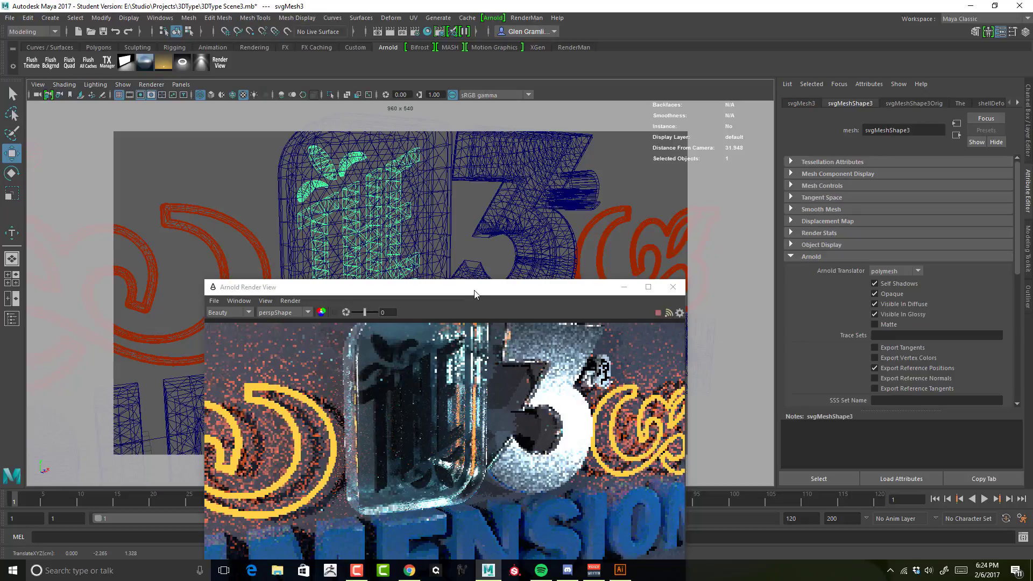
left_click_drag(476, 292, 383, 128)
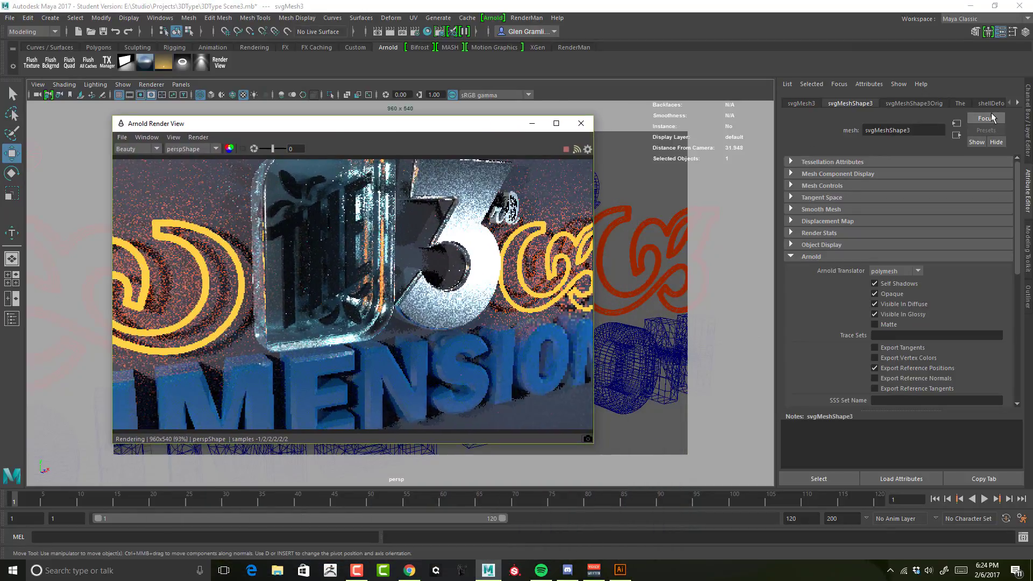
left_click(961, 103)
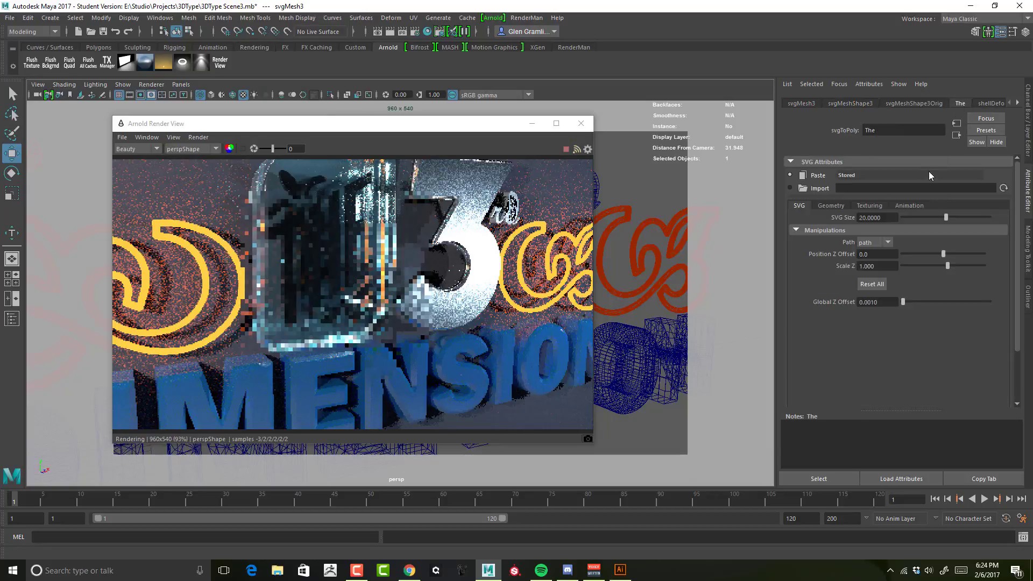
left_click(831, 206)
scroll(844, 326, "down", 2)
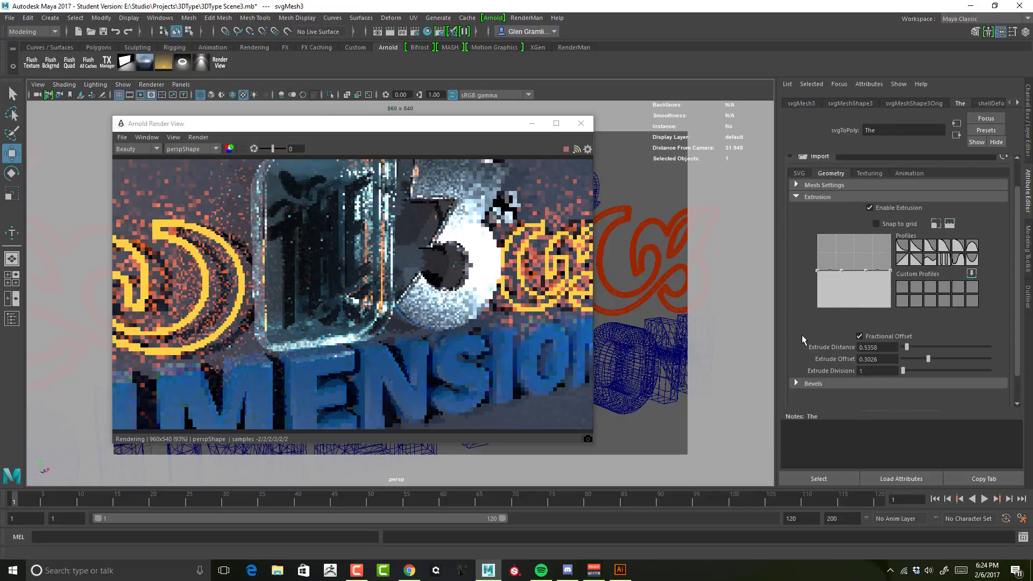
left_click_drag(909, 346, 913, 350)
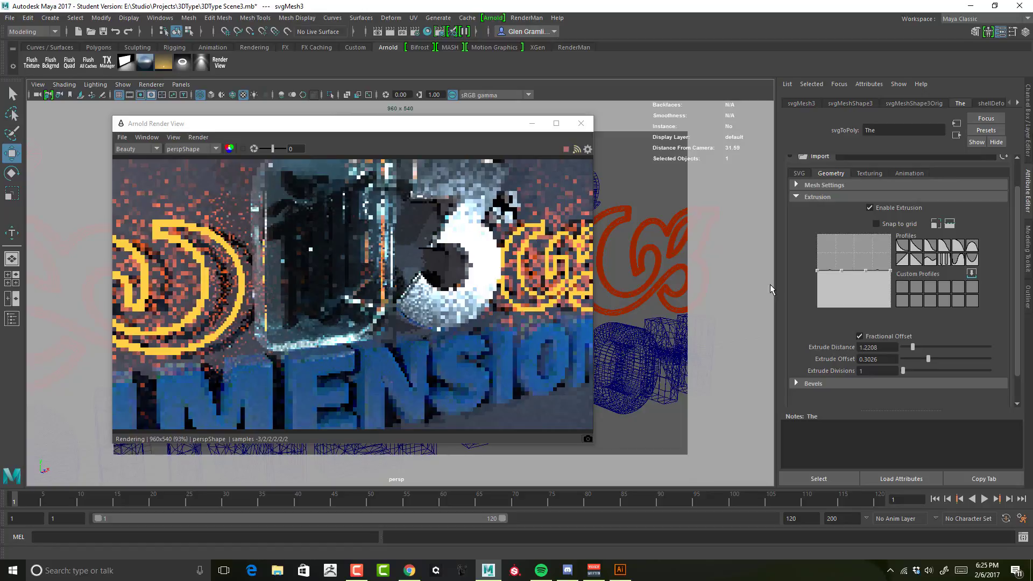
Check the THE lettering inside the glass block in the live Arnold render, and close the render window
left_click_drag(425, 127, 756, 134)
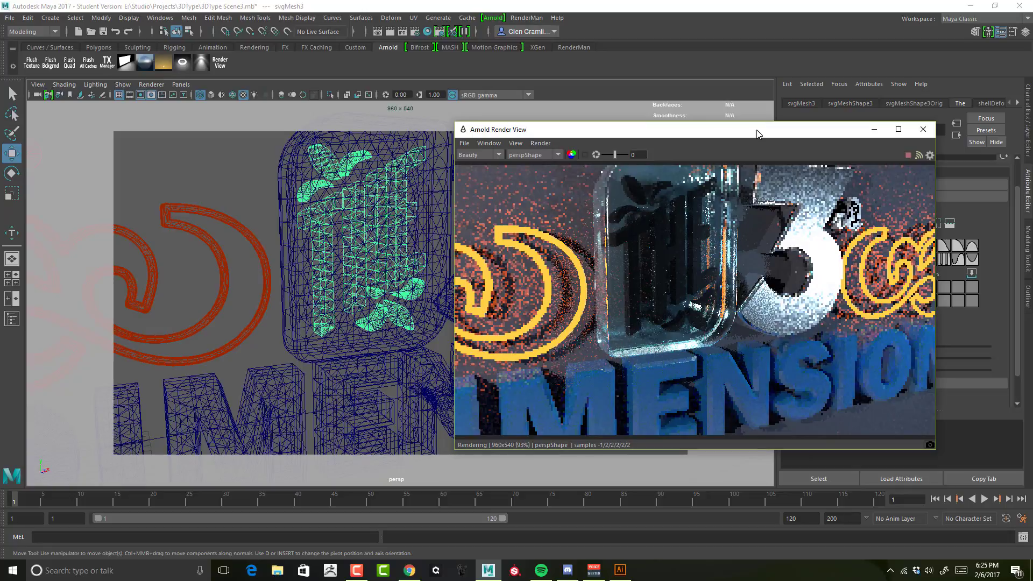
left_click_drag(757, 130, 691, 130)
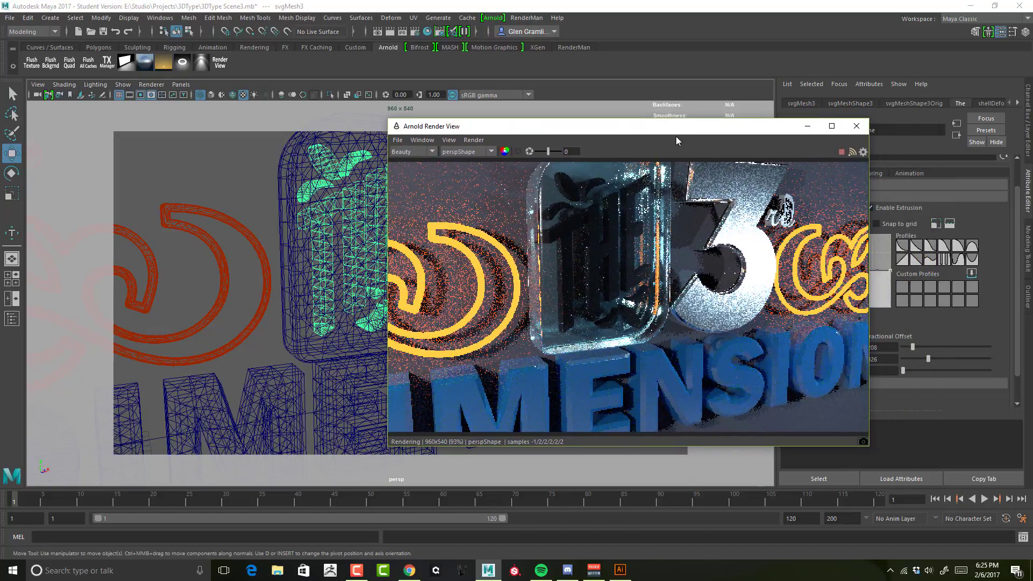
left_click_drag(763, 133, 706, 137)
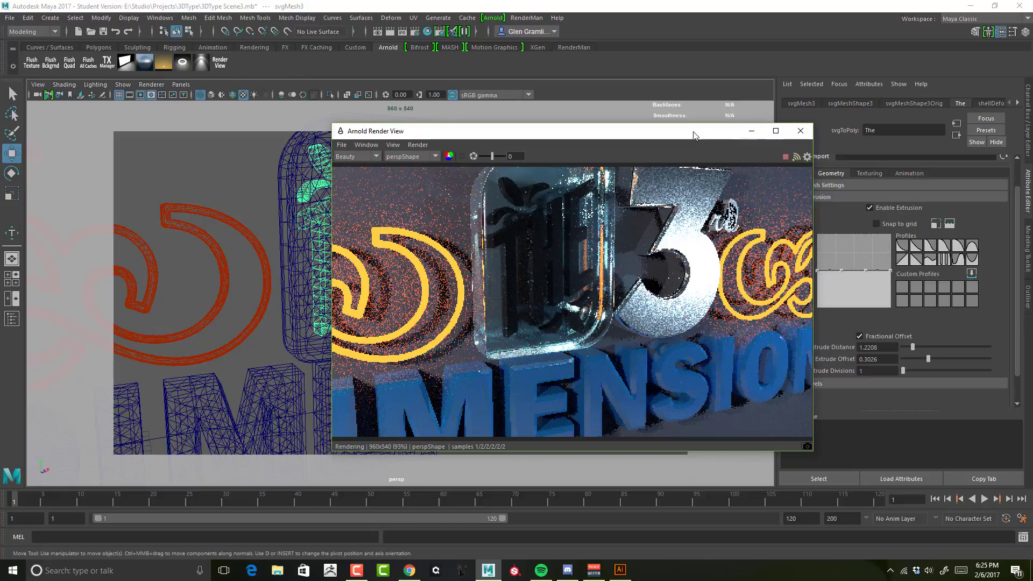
left_click_drag(675, 132, 657, 135)
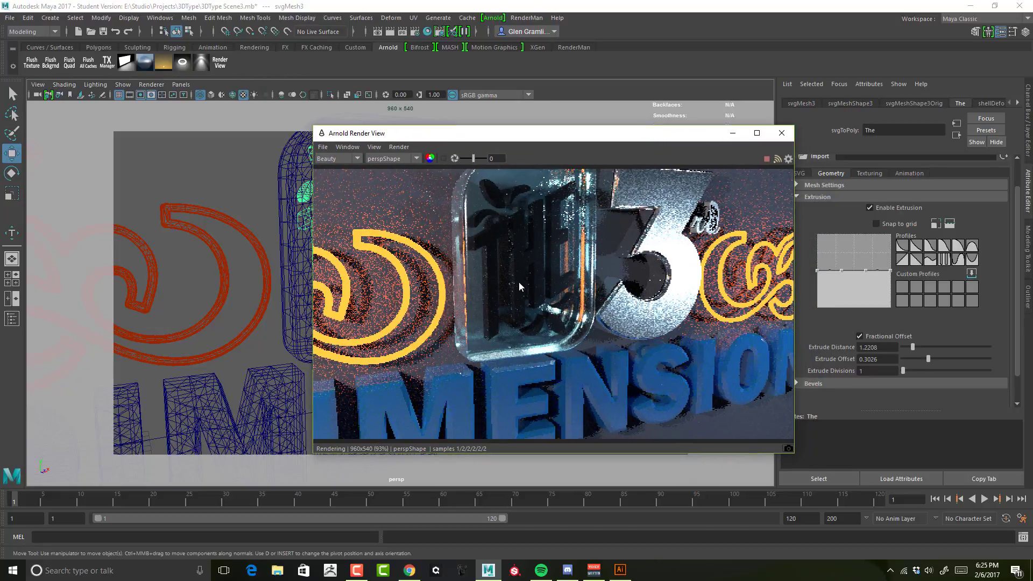
left_click_drag(686, 141, 646, 144)
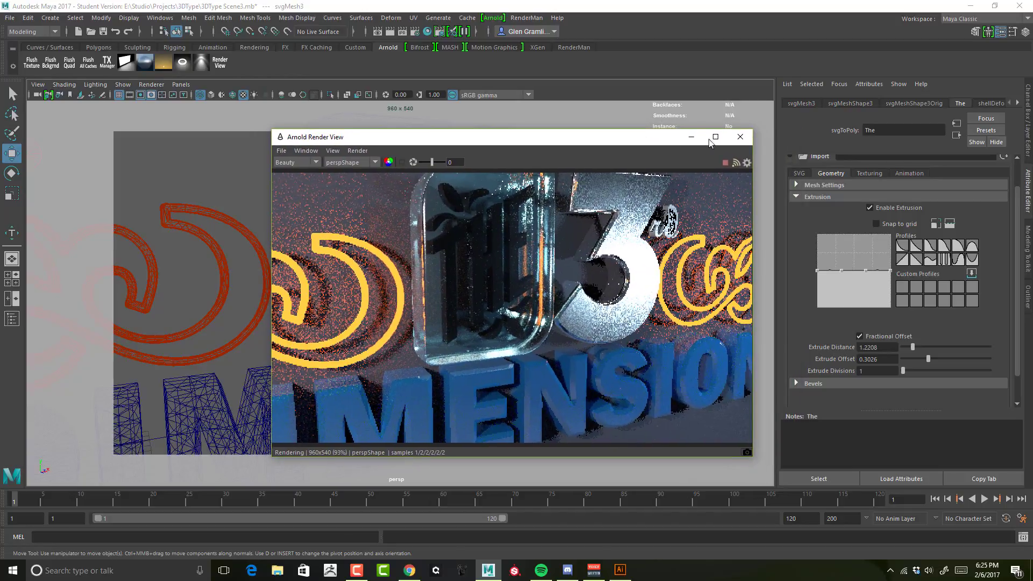
left_click(743, 137)
Turn off Casts Shadows on the THE lettering's svgMeshShape3Orig node, with the live Arnold render reopened beside it
scroll(812, 240, "up", 2)
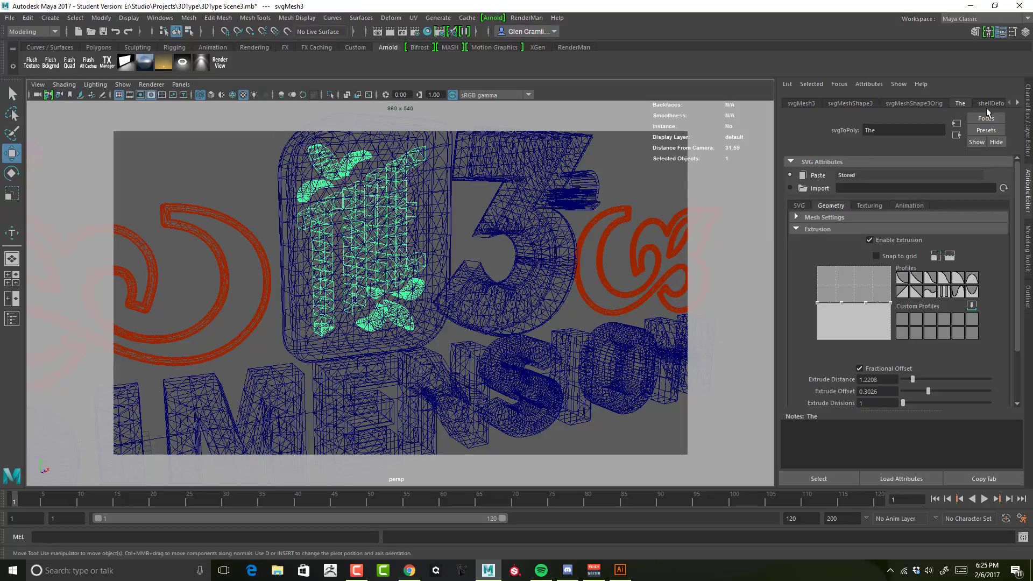
left_click(916, 104)
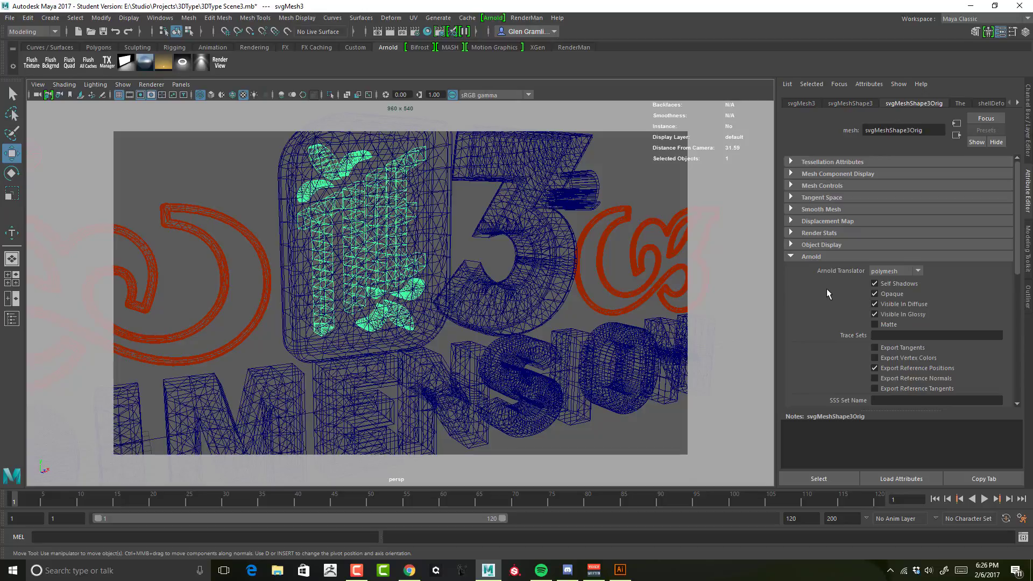
scroll(825, 289, "down", 3)
scroll(822, 289, "up", 3)
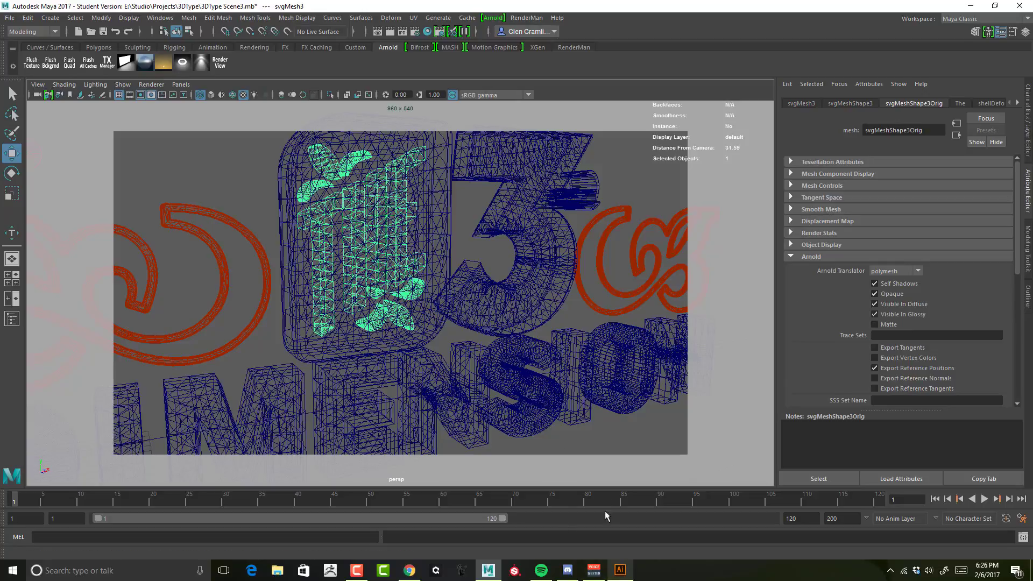
left_click(216, 63)
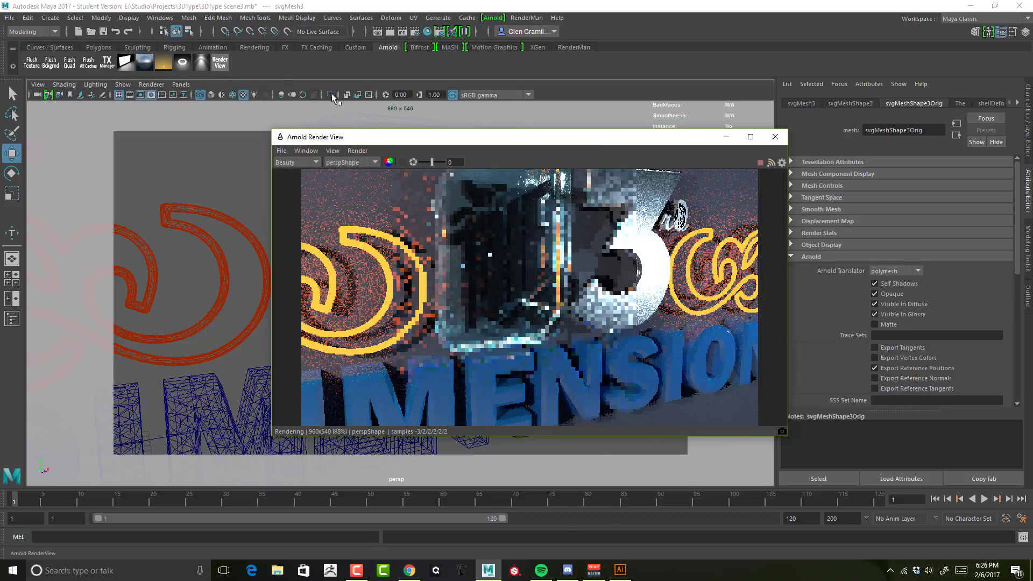
mouse_move(570, 142)
left_mouse_down()
mouse_move(300, 105)
mouse_move(362, 132)
mouse_move(267, 124)
mouse_move(339, 271)
mouse_move(350, 220)
left_mouse_up()
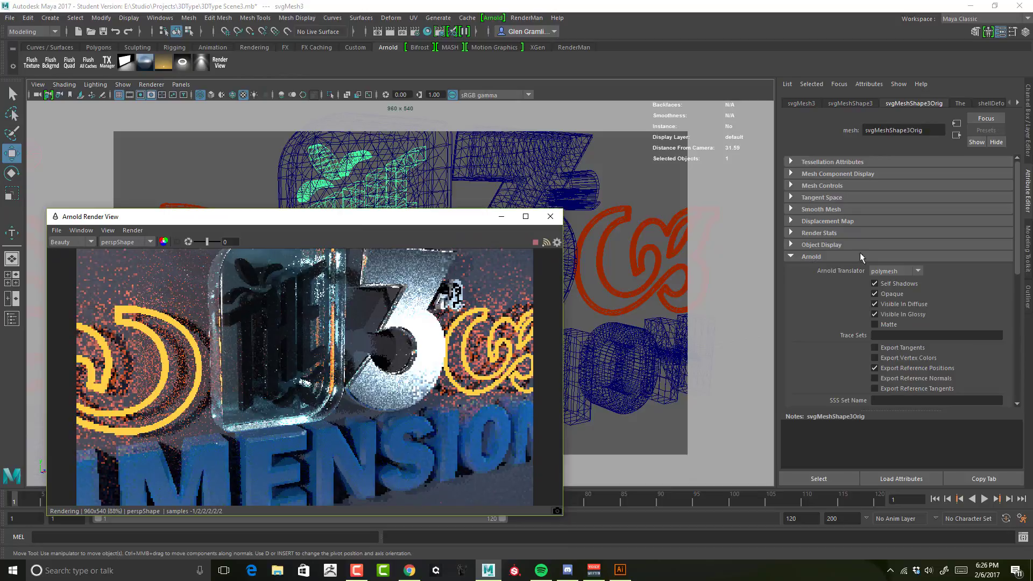
left_click(829, 233)
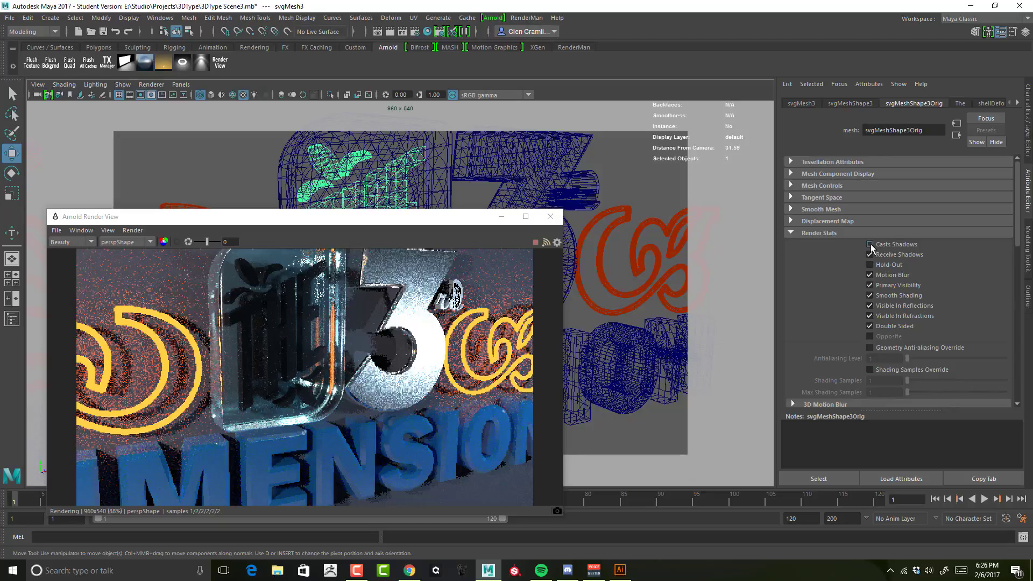
Turn off Casts Shadows on the THE lettering's svgMeshShape3 node
left_click_drag(323, 217, 393, 153)
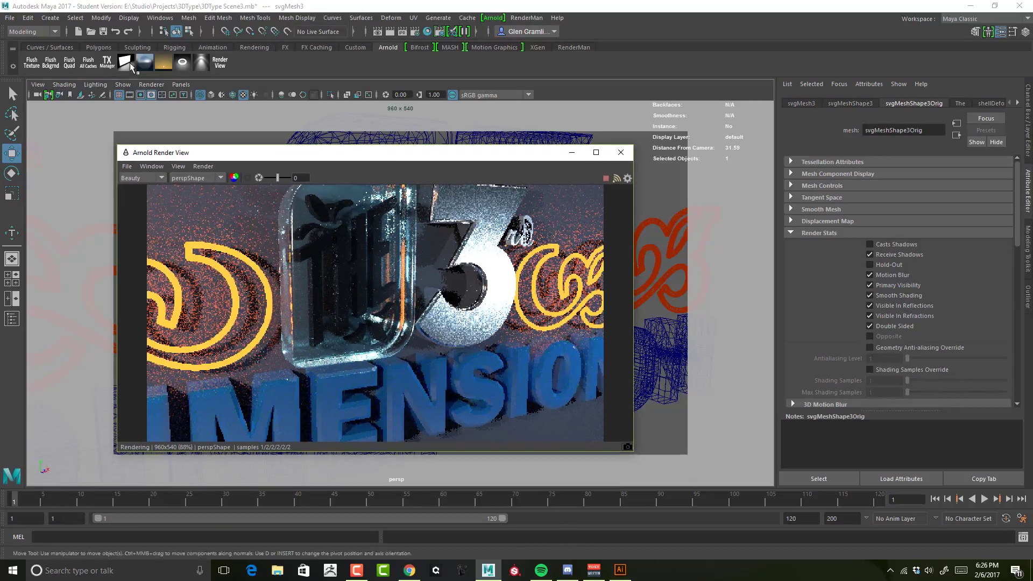
left_click(850, 103)
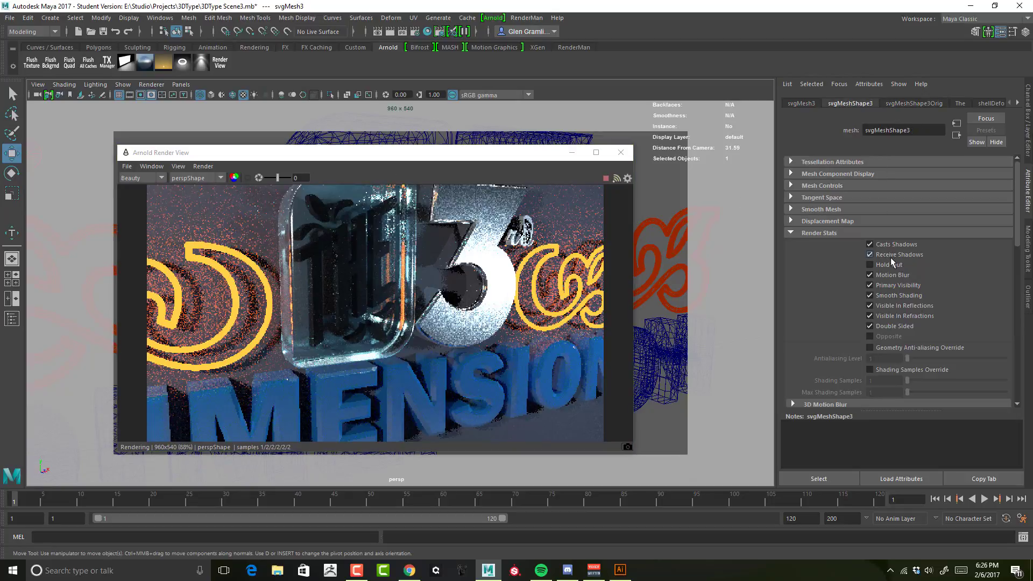
left_click(886, 248)
left_click(886, 246)
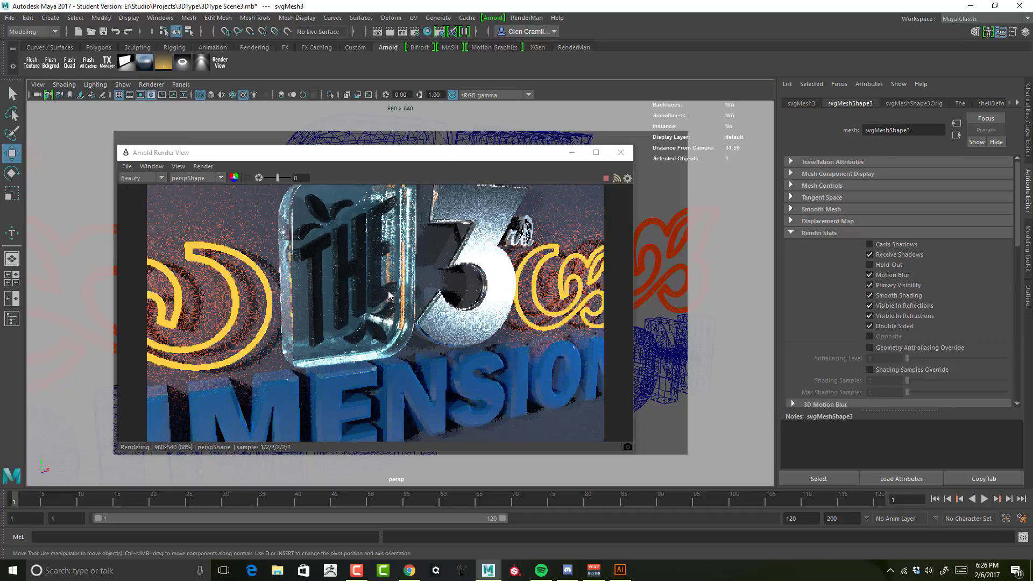
Select the 3 with the render window moved aside and set its outer bevel profile to the straight diagonal preset
left_click_drag(454, 159, 427, 131)
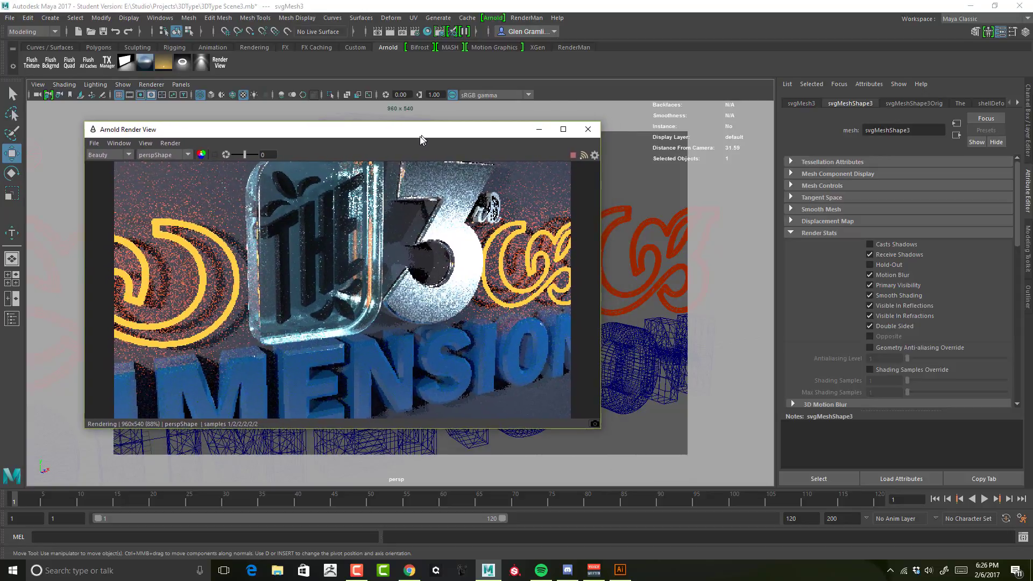
left_click_drag(426, 131, 321, 156)
left_click(546, 217)
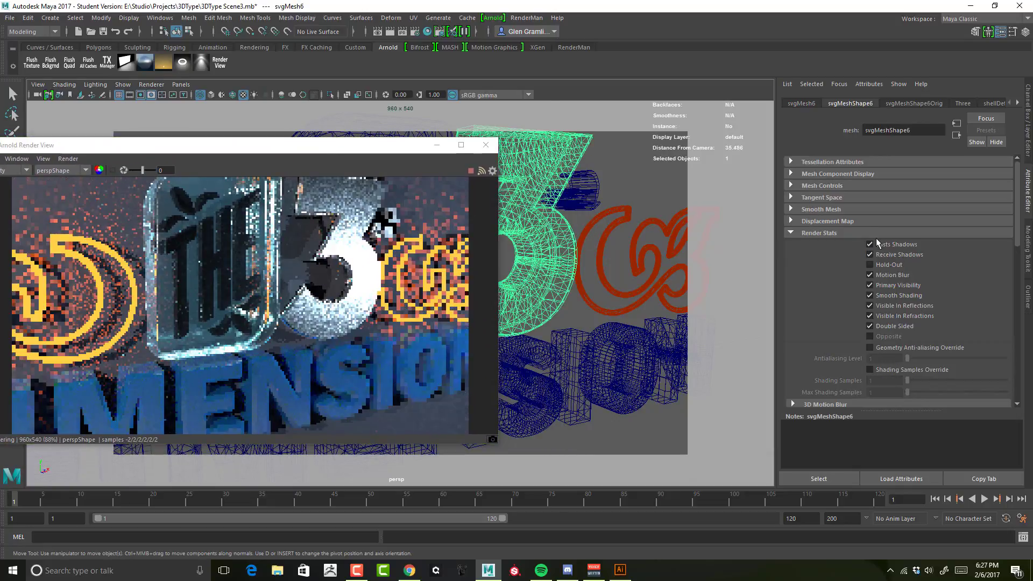
left_click(966, 104)
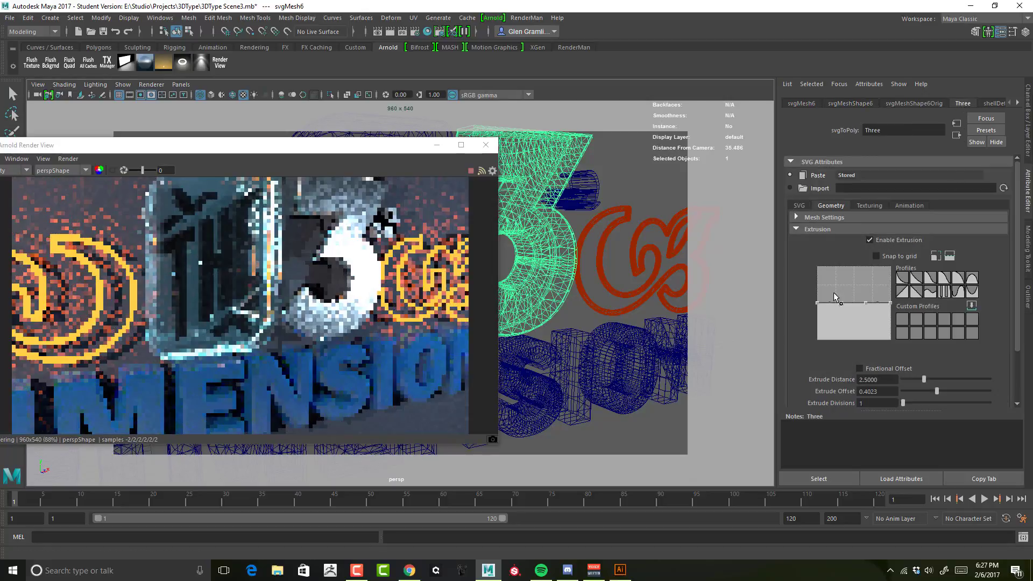
scroll(873, 288, "down", 3)
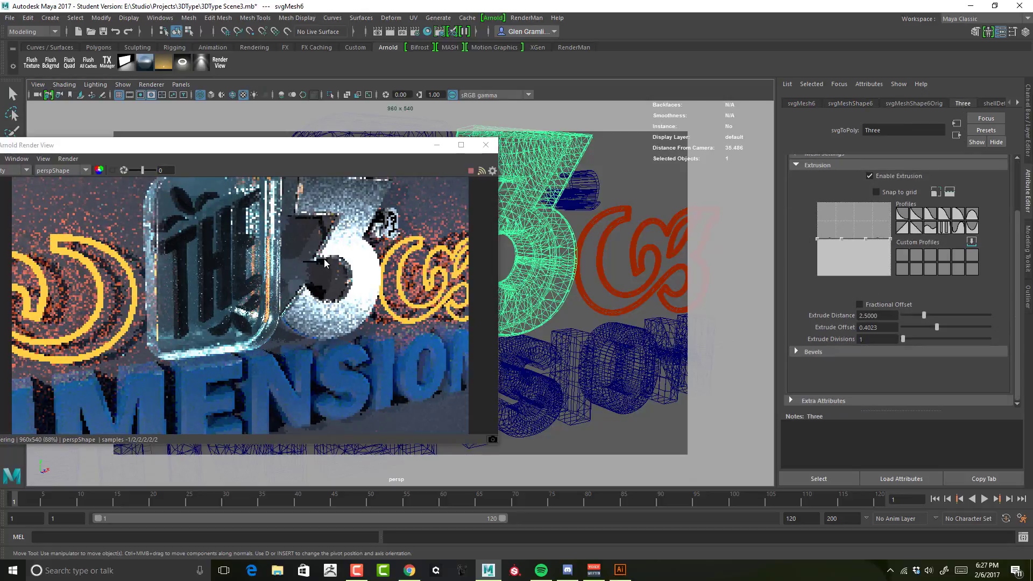
scroll(905, 295, "up", 3)
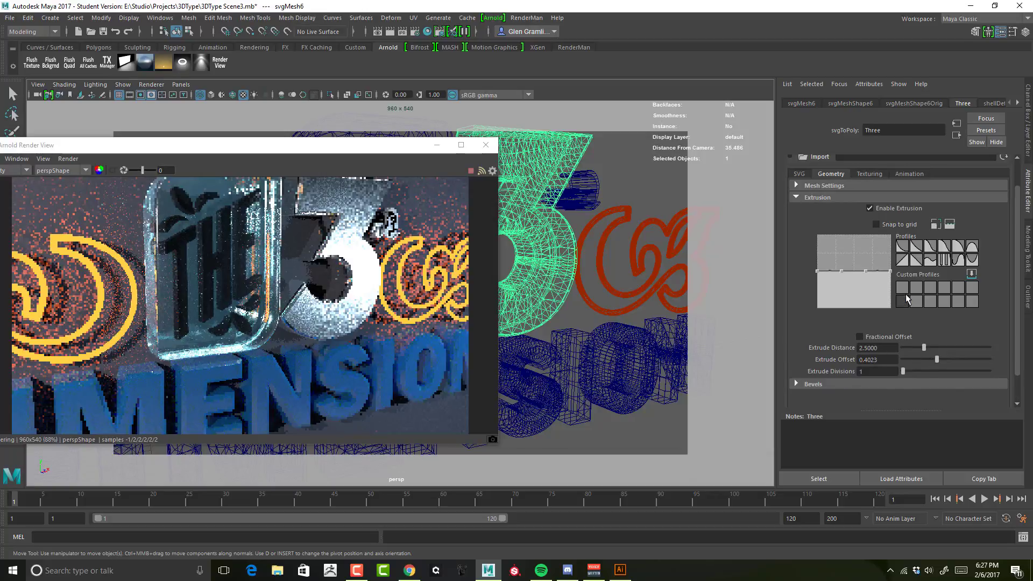
scroll(906, 293, "down", 2)
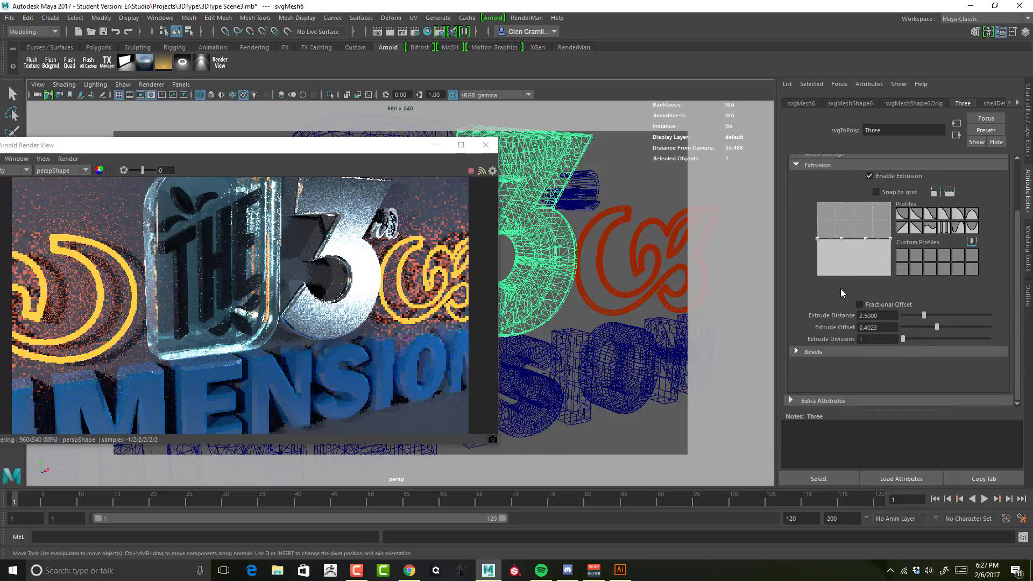
left_click(810, 353)
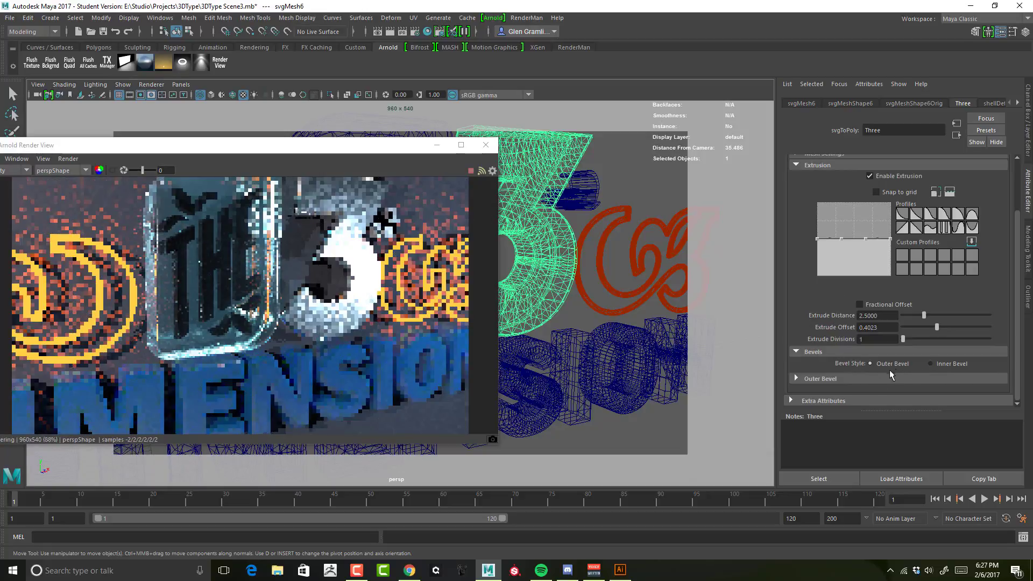
left_click(864, 378)
scroll(827, 317, "down", 5)
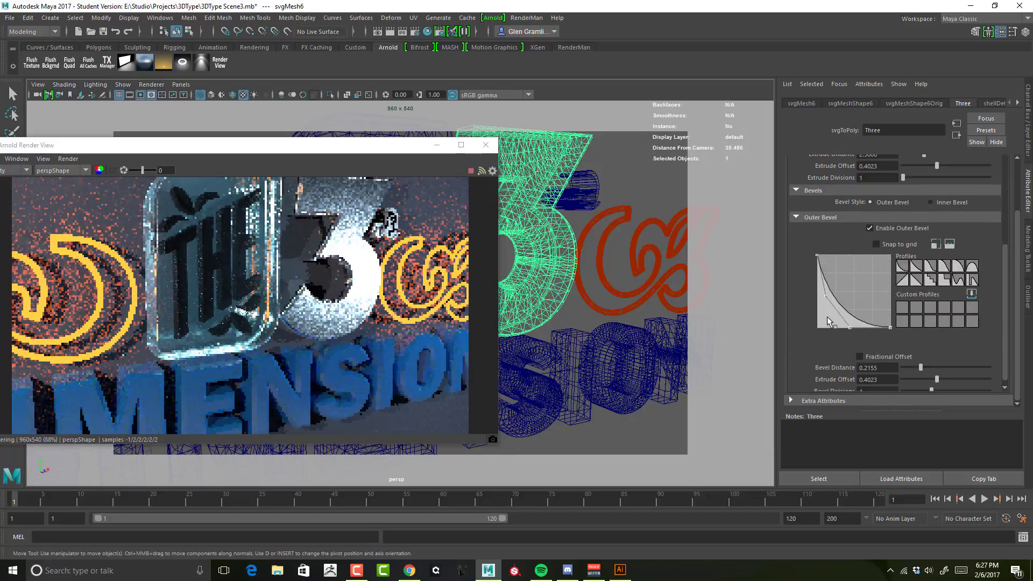
left_click(916, 280)
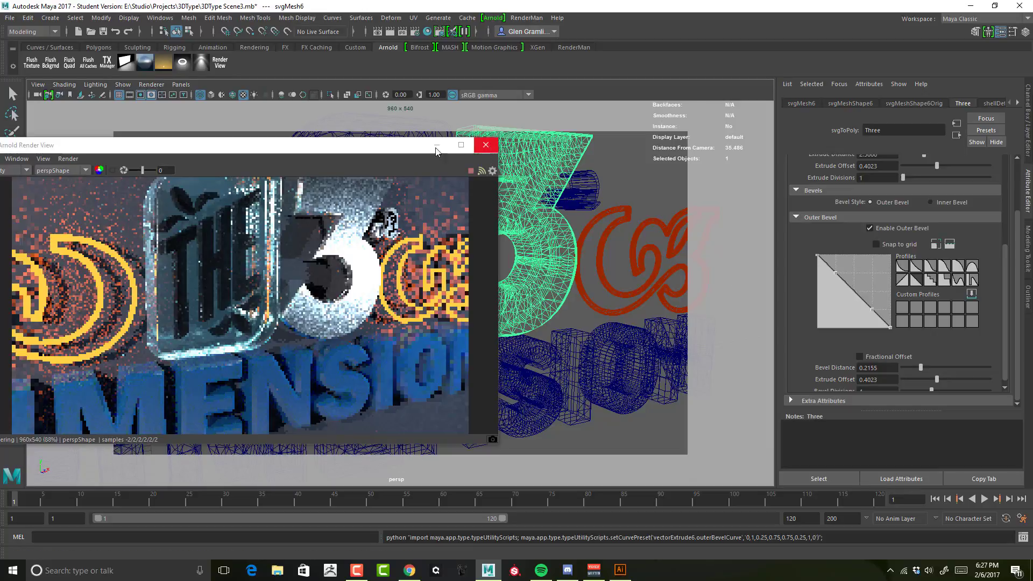
Clear the render window off the viewport and inspect the 3's beveled edges up close in textured shaded display
left_click_drag(388, 143, 1032, 192)
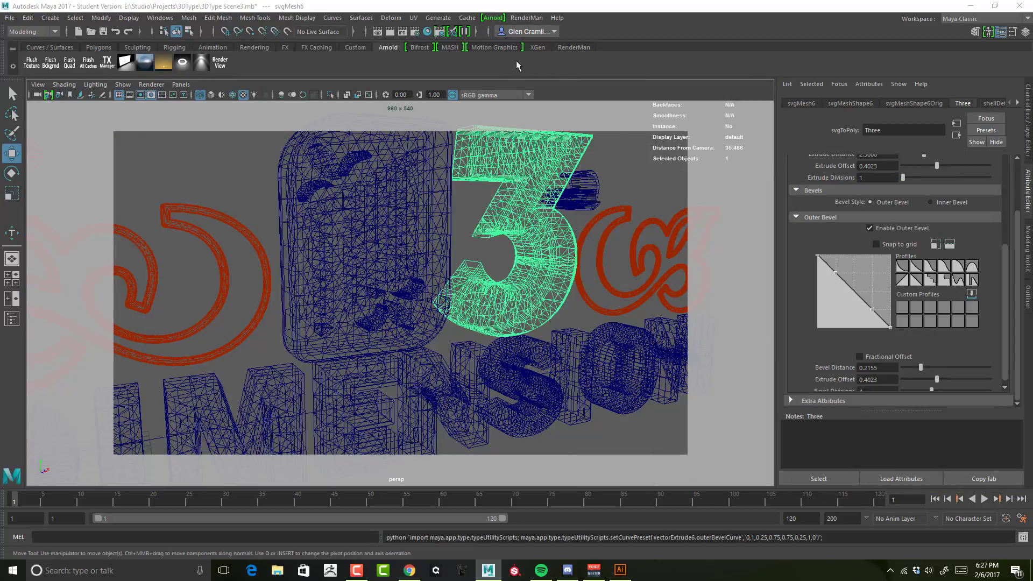
left_click_drag(487, 220, 549, 213, "alt")
right_click_drag(549, 213, 603, 296, "alt")
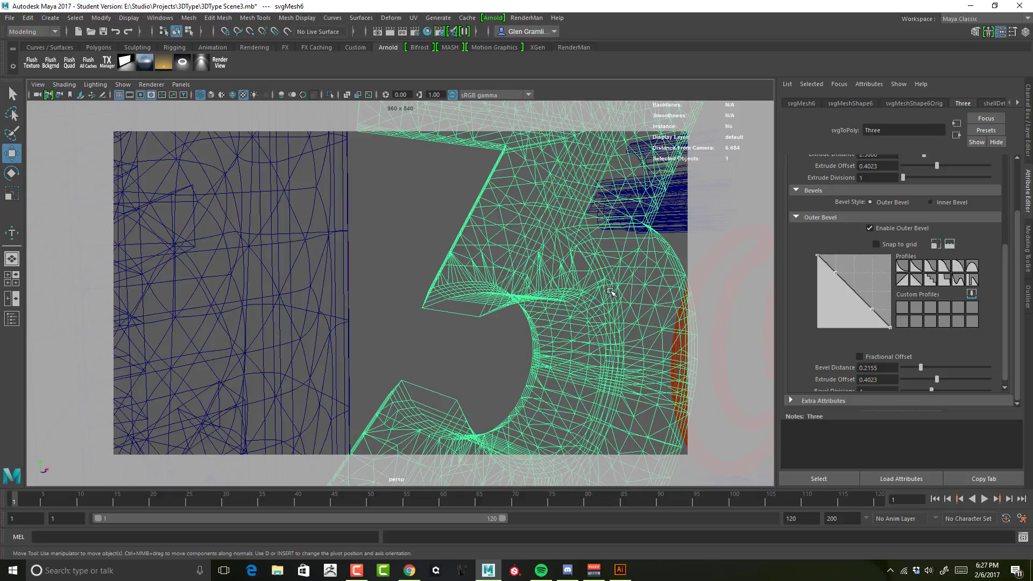
key("6")
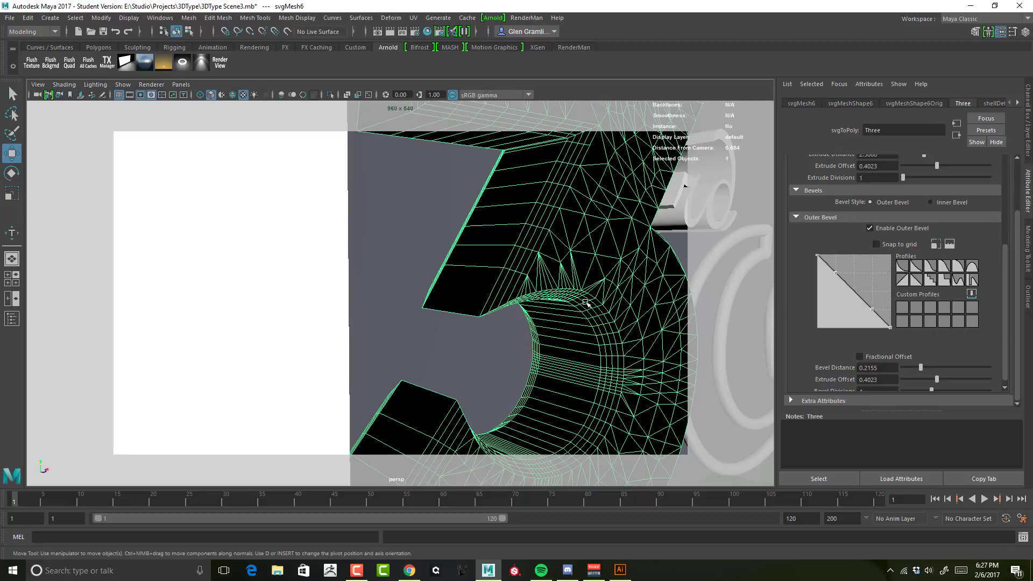
scroll(536, 298, "down", 6)
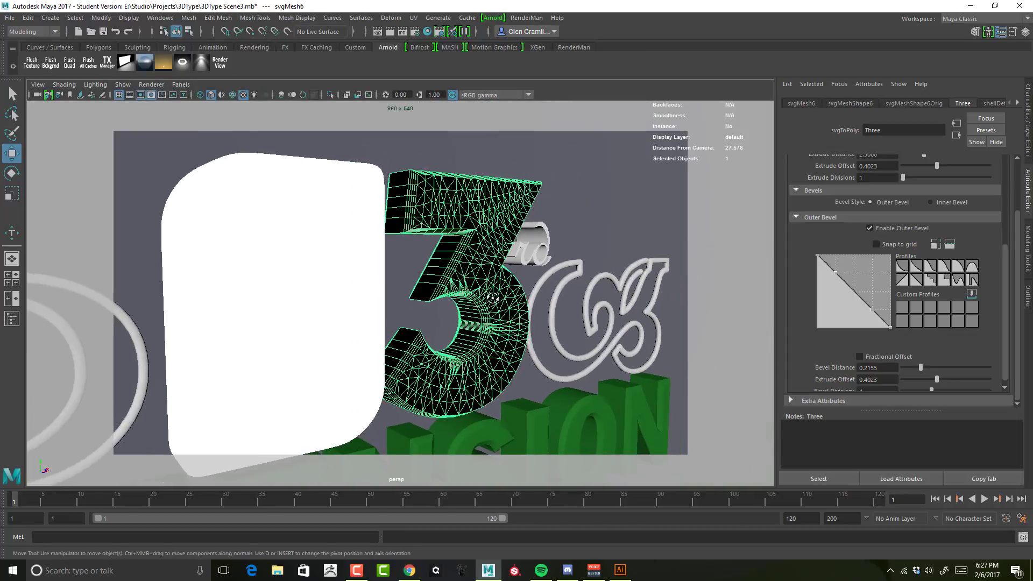
scroll(514, 281, "up", 4)
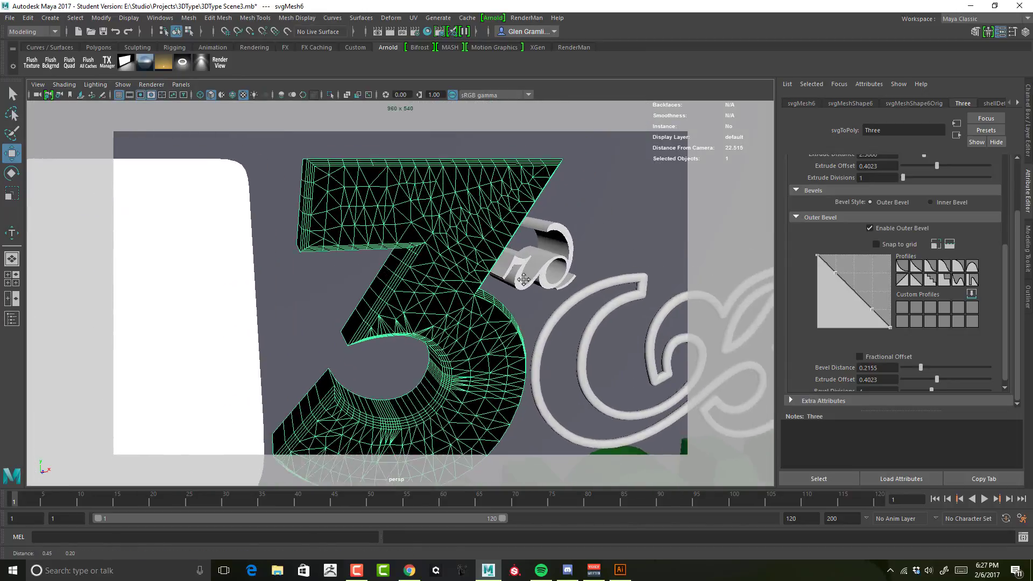
Select the rd lettering beside the 3 and set its extrude distance to 0.4736
left_click(499, 287)
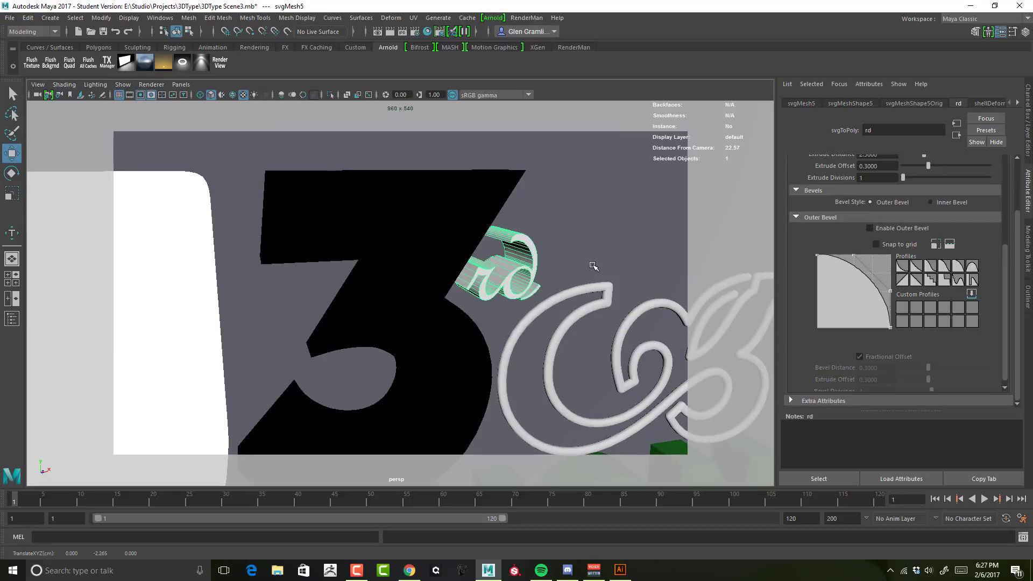
scroll(854, 230, "up", 6)
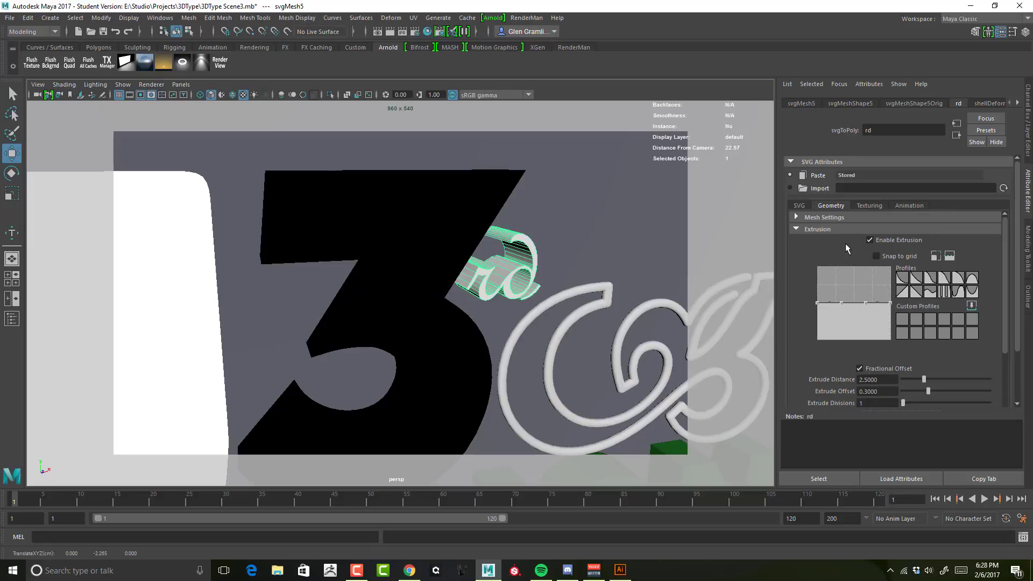
left_click(837, 218)
scroll(831, 292, "down", 5)
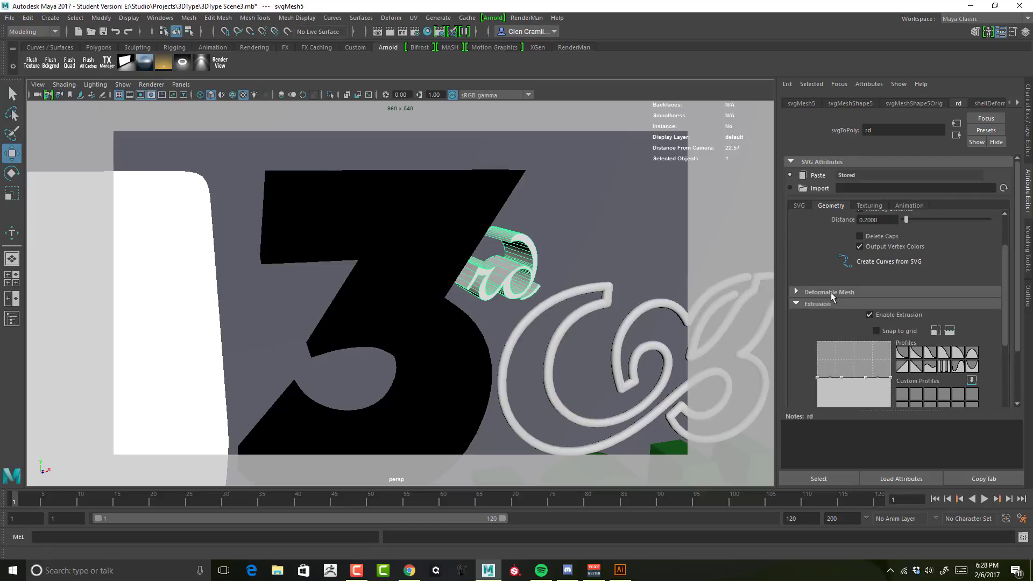
left_click(879, 305)
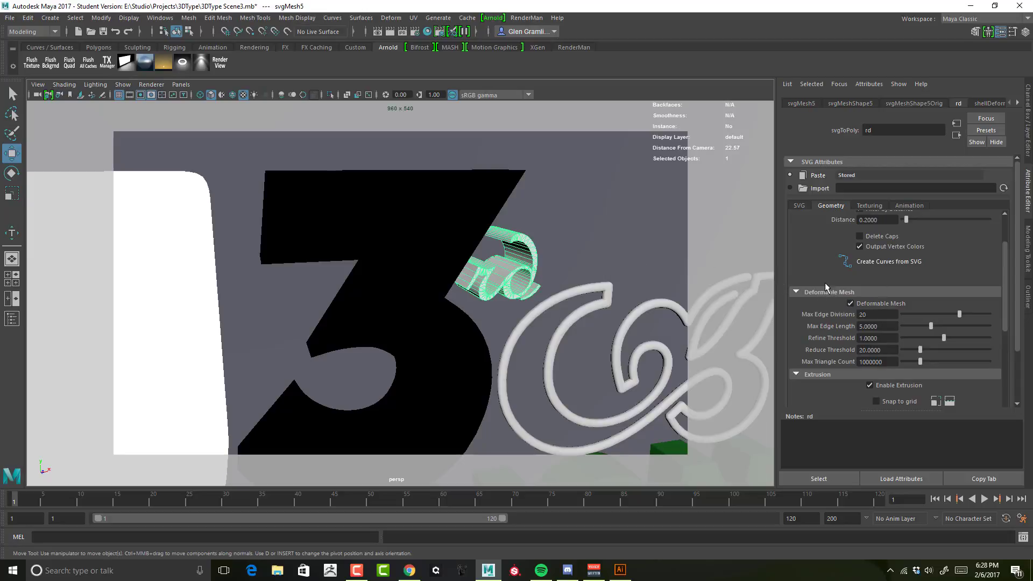
scroll(877, 279, "down", 2)
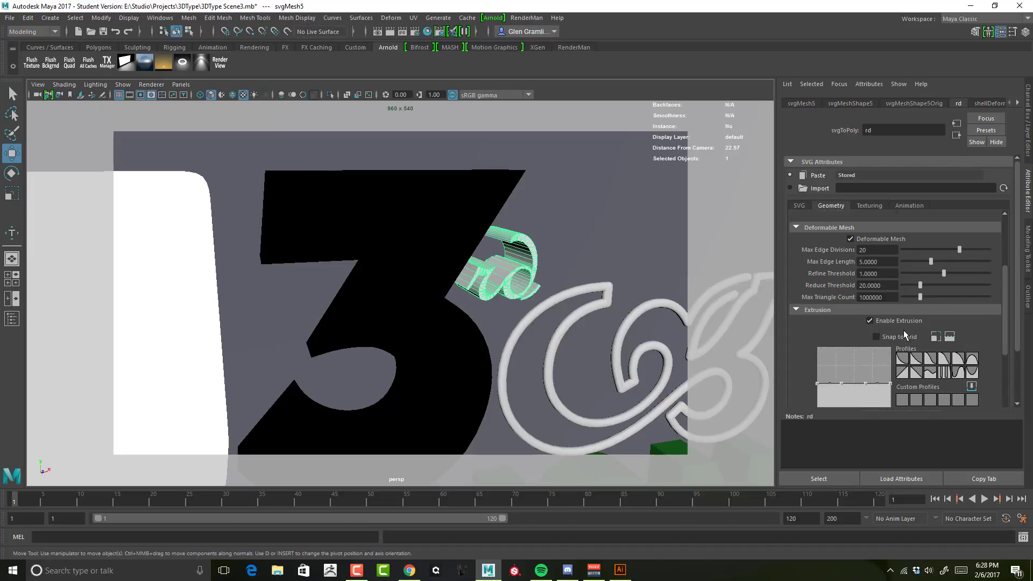
scroll(903, 330, "down", 2)
scroll(903, 331, "down", 2)
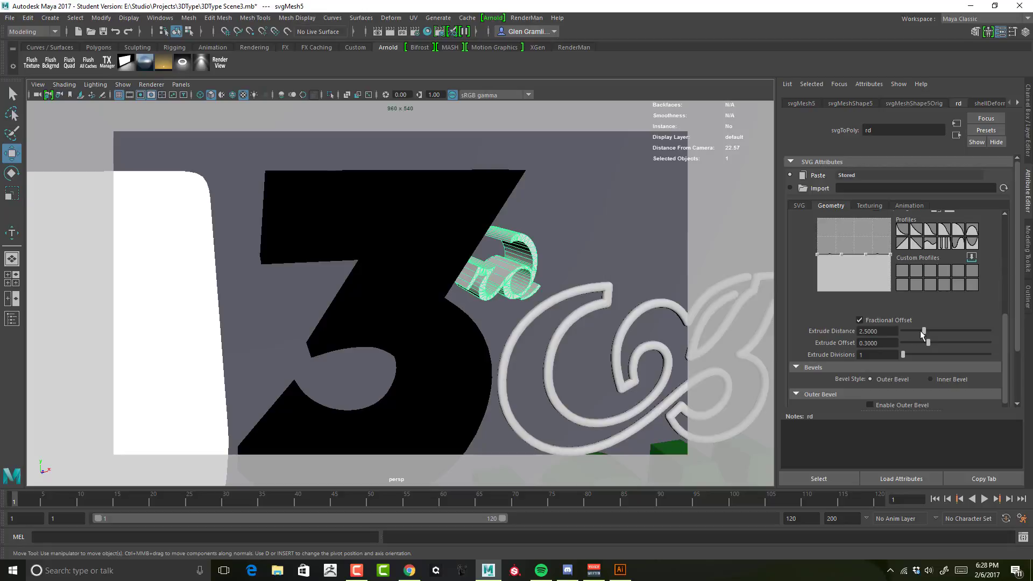
left_click_drag(920, 332, 907, 333)
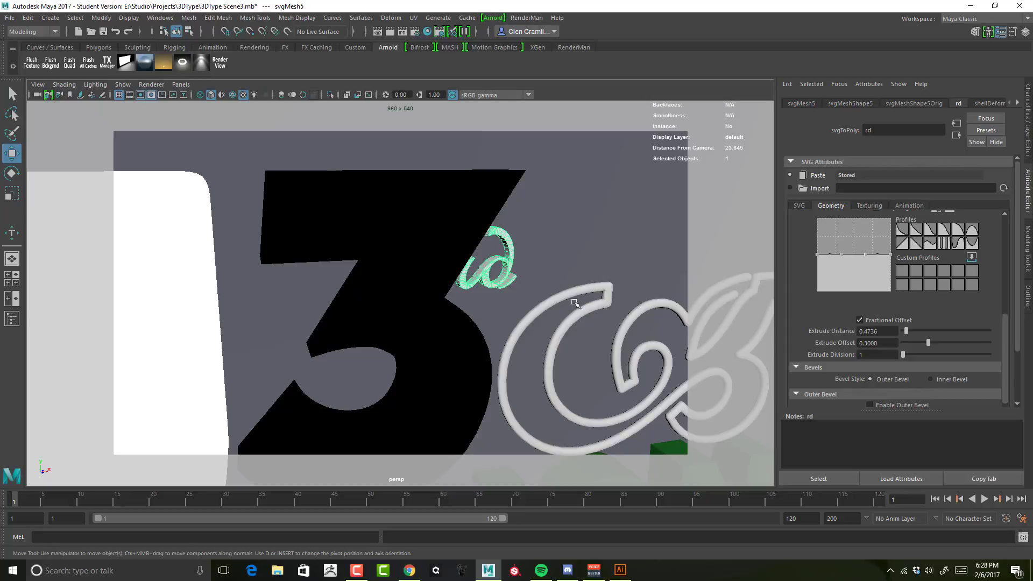
Scale up the rd lettering slightly and place it beside the 3's upper right edge, at translate X -7.751 and Y -4.237
right_click_drag(577, 304, 530, 285, "alt")
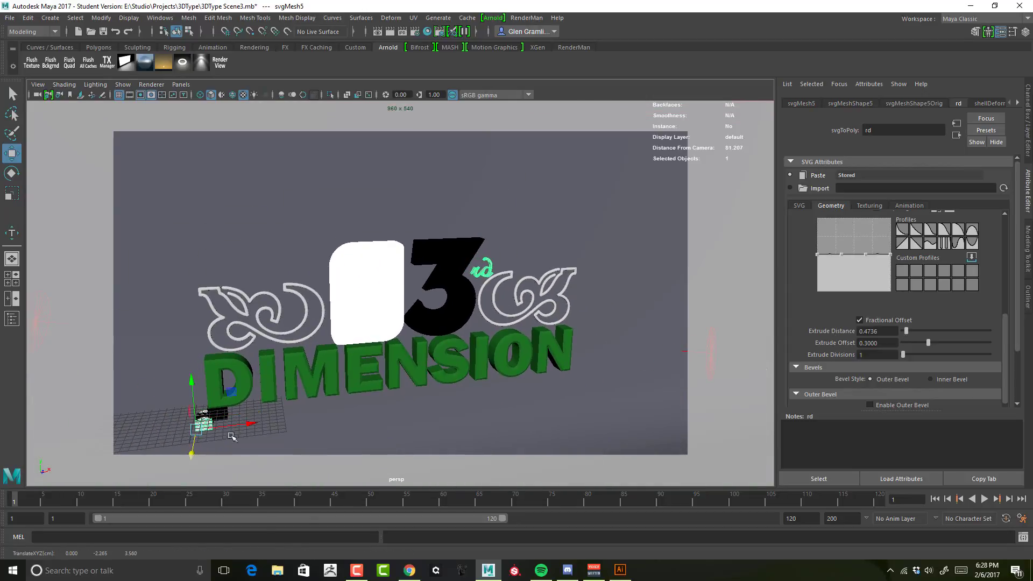
left_click_drag(259, 422, 245, 426)
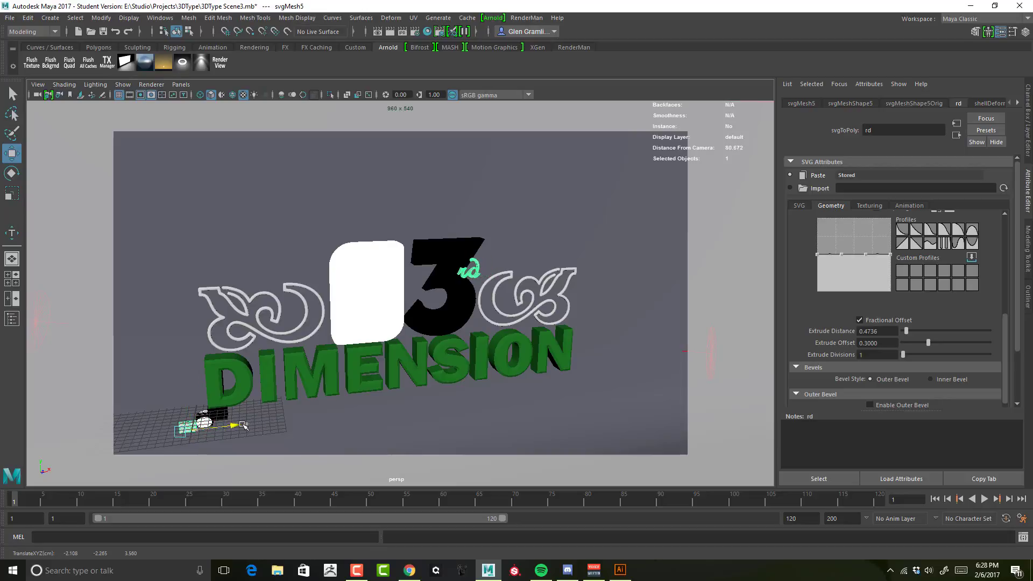
left_click_drag(183, 397, 186, 381)
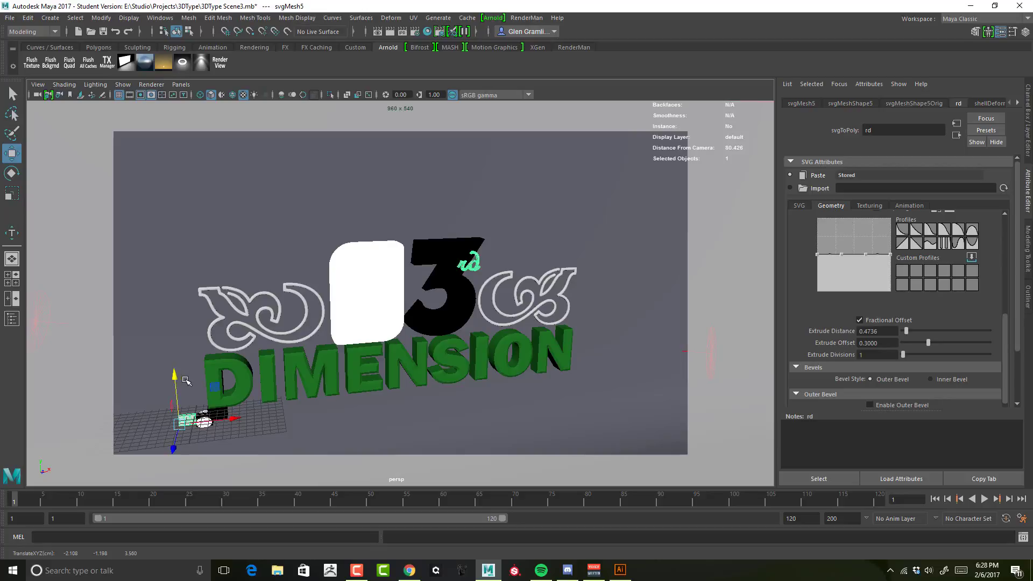
key("e")
key("r")
left_click_drag(180, 425, 145, 402)
key("w")
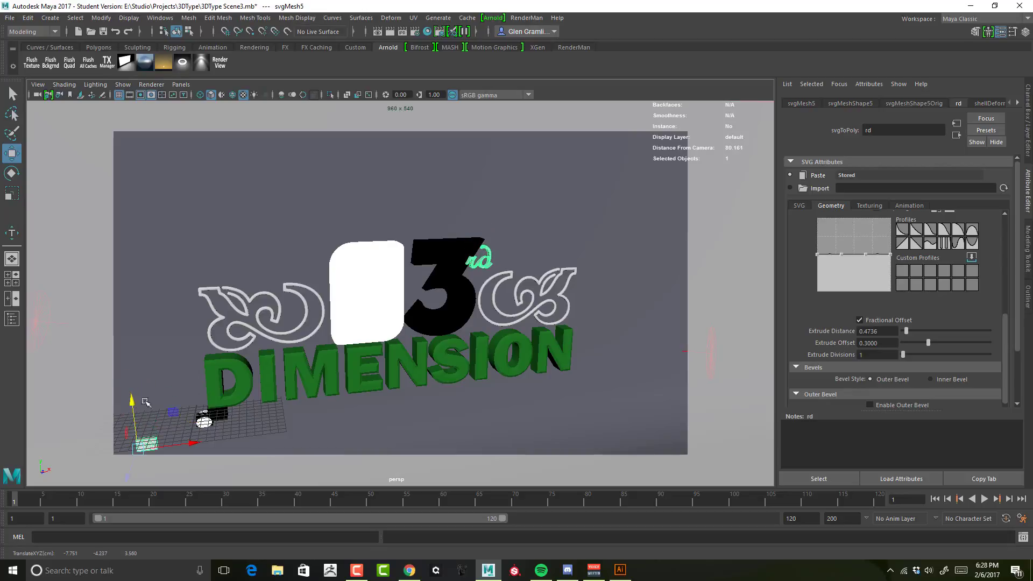
Relocate the rd lettering's pivot from near the grid onto the lettering itself, at X 42.687 and Y 19.398
right_click_drag(427, 325, 542, 302, "alt")
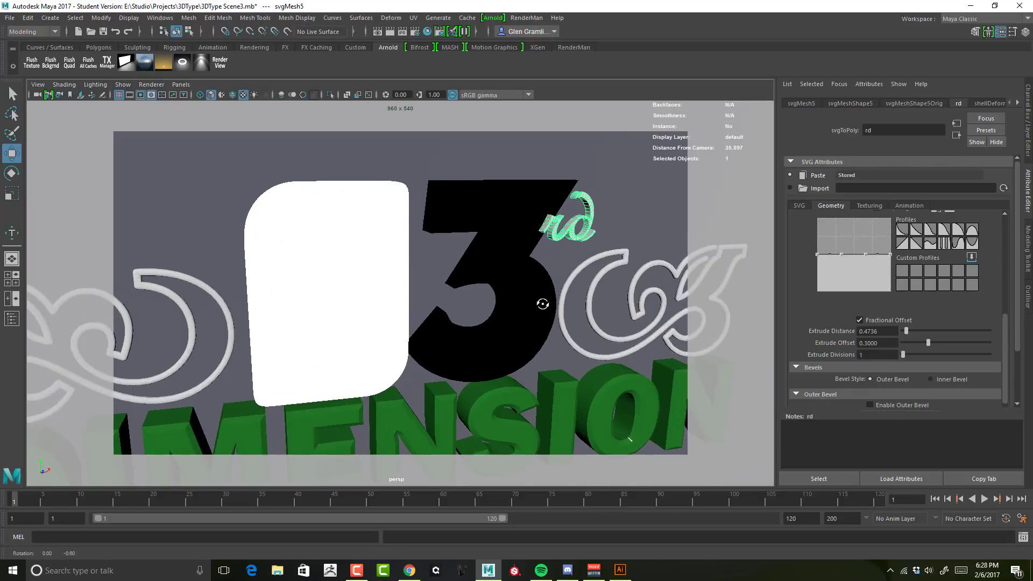
left_click_drag(542, 302, 544, 300, "alt")
middle_click_drag(548, 289, 469, 307, "alt")
scroll(468, 307, "up", 2)
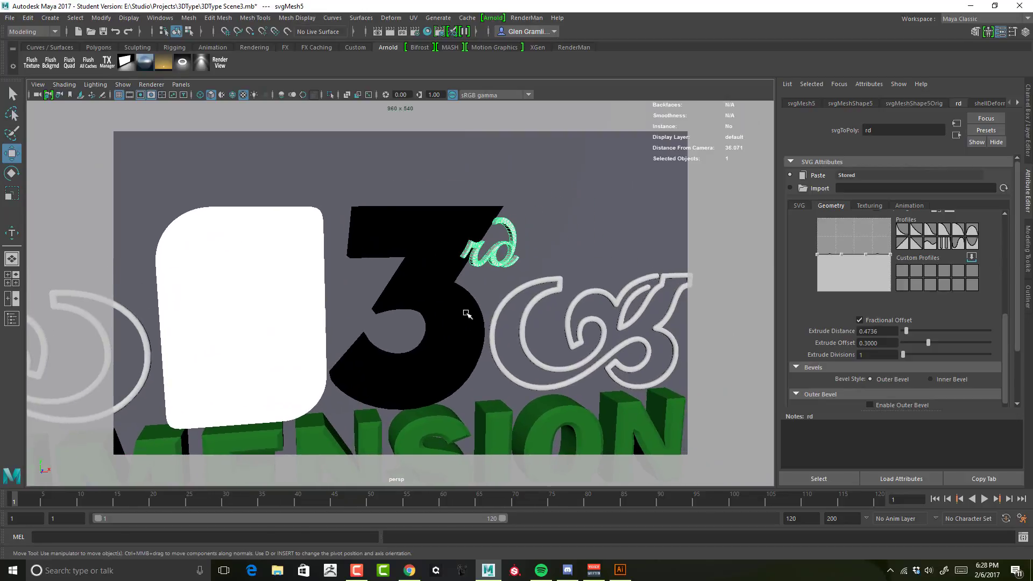
left_click_drag(468, 307, 491, 314, "alt")
right_click_drag(431, 315, 291, 334, "alt")
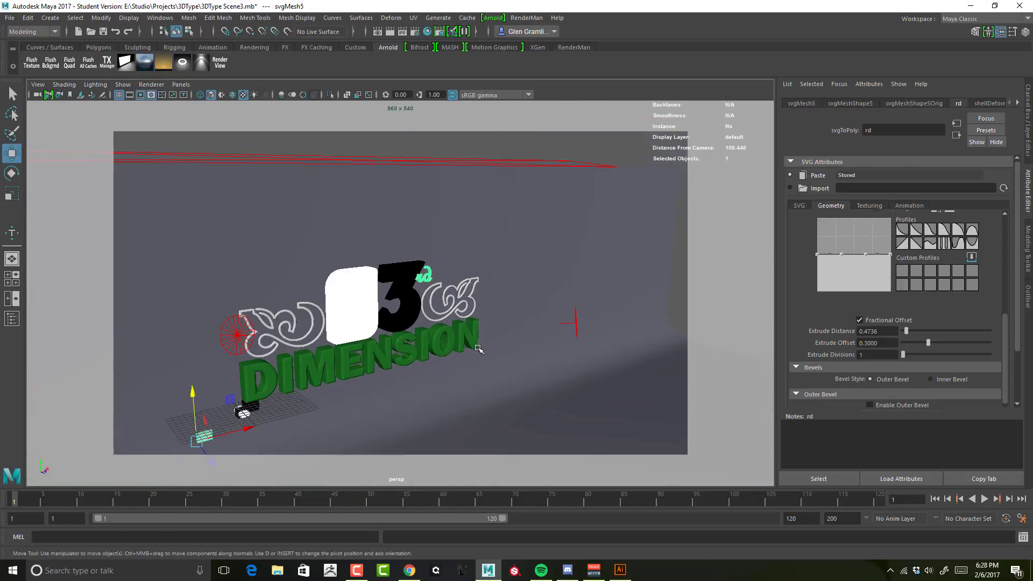
middle_click_drag(479, 348, 581, 296, "alt")
left_click_drag(441, 367, 411, 386, "alt")
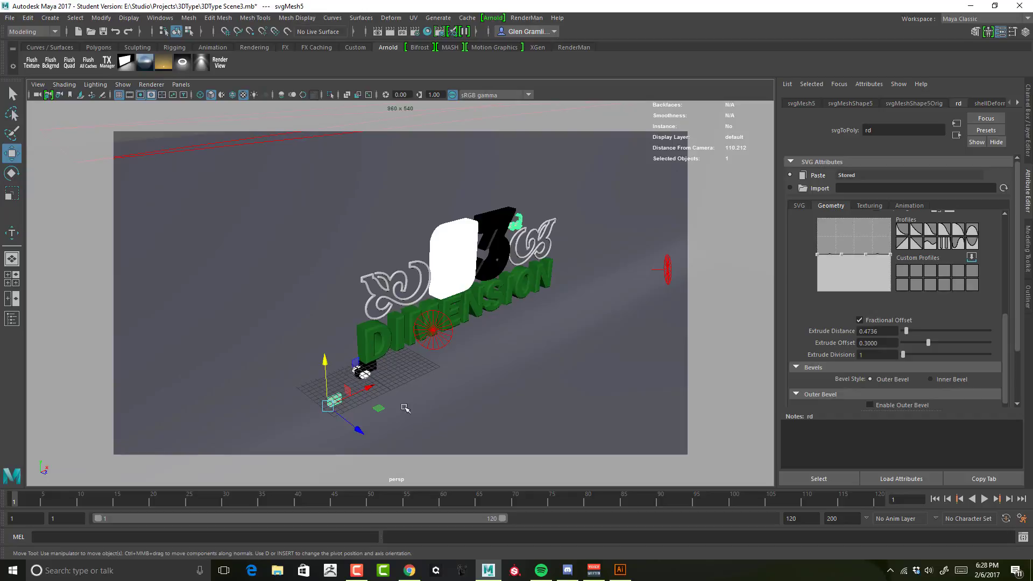
left_click_drag(410, 422, 399, 357, "alt")
middle_click_drag(399, 358, 423, 367, "alt")
left_click_drag(423, 367, 415, 369, "alt")
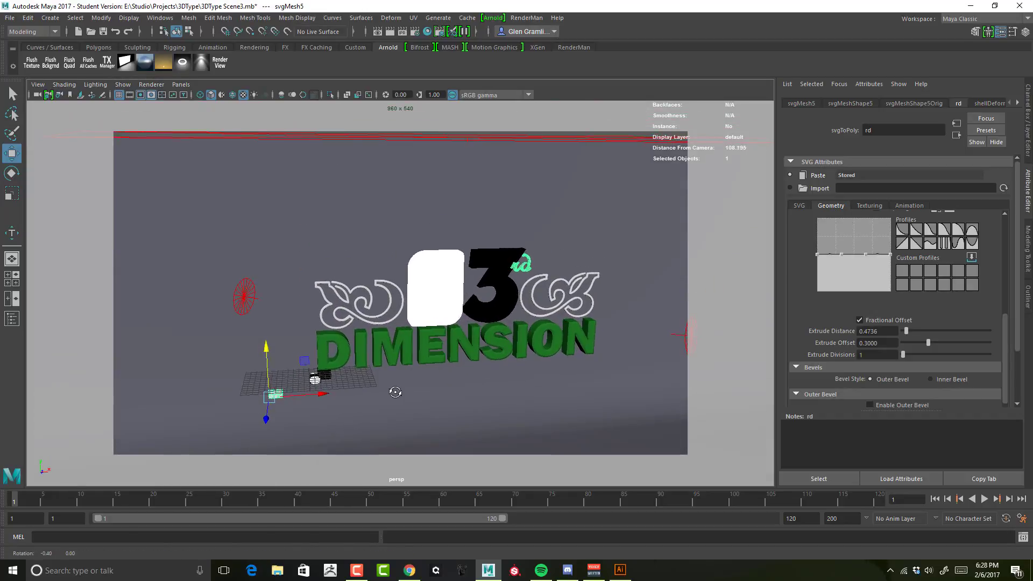
left_click_drag(310, 404, 573, 382)
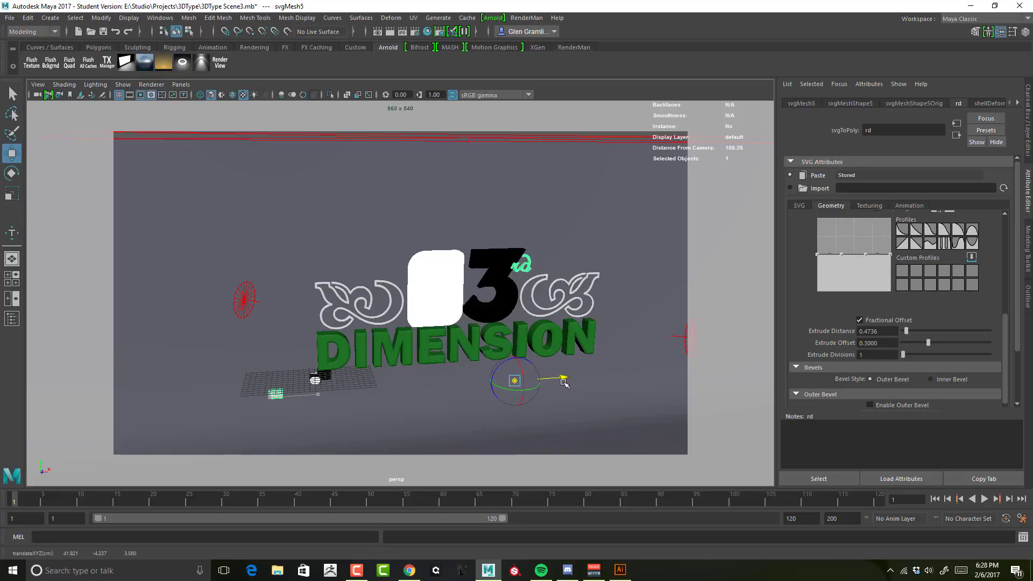
left_click_drag(525, 331, 541, 223)
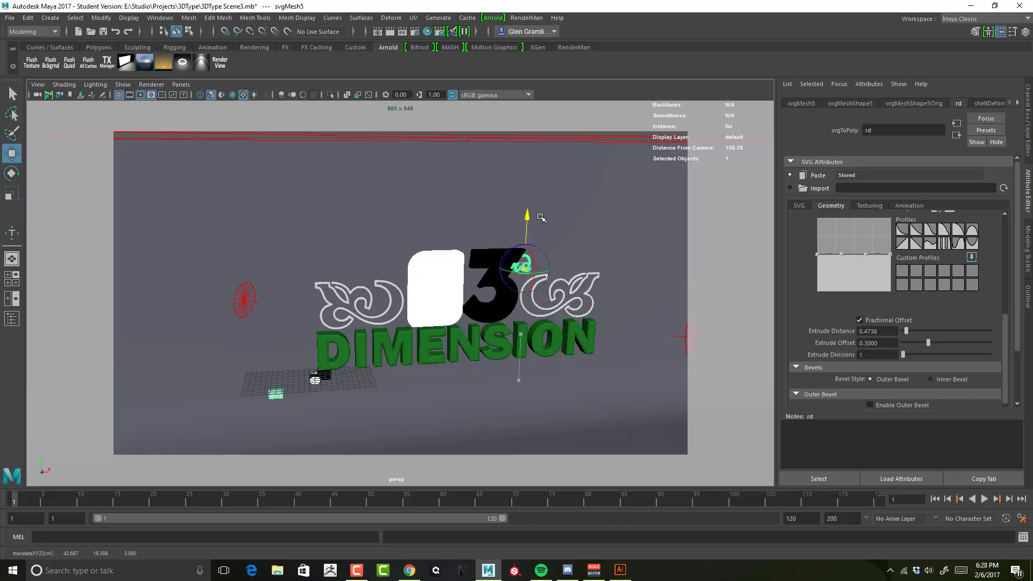
Move the rd lettering along X to 41.914 so it overlaps the 3's upper right edge further
scroll(558, 317, "up", 10)
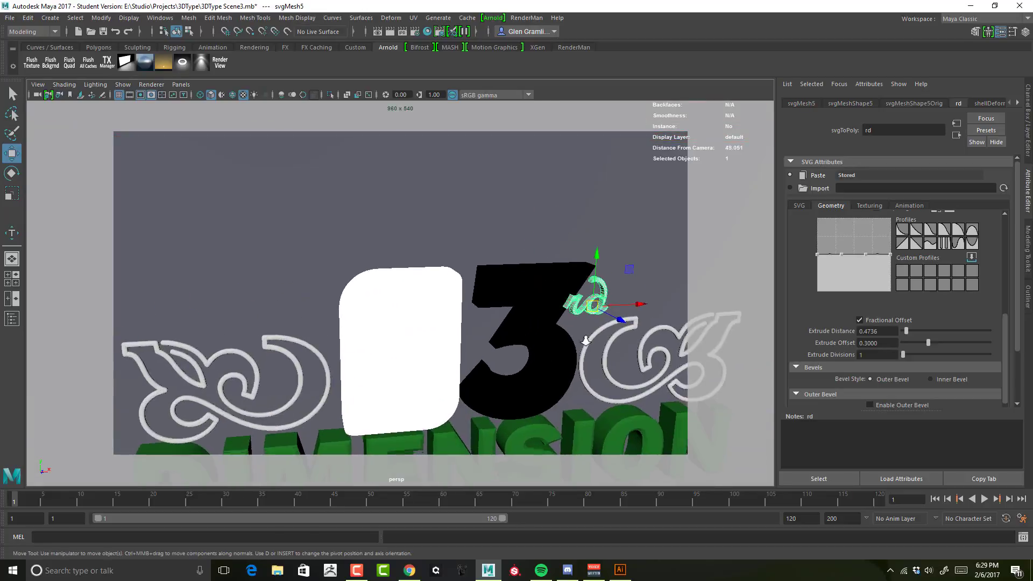
scroll(548, 314, "up", 4)
middle_click_drag(565, 327, 599, 318, "alt")
left_click_drag(599, 318, 579, 326, "alt")
scroll(579, 327, "up", 1)
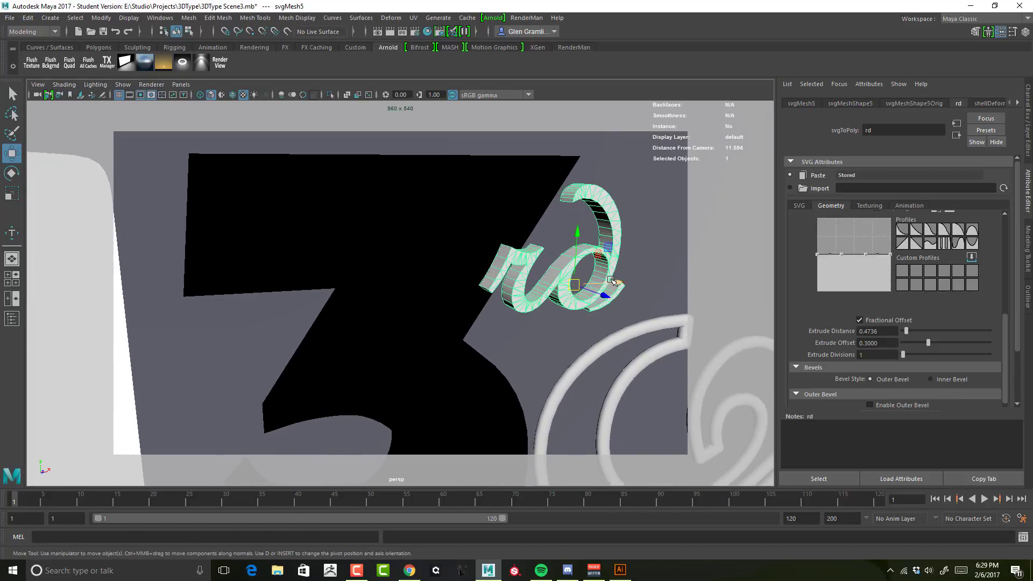
left_click_drag(614, 283, 592, 285)
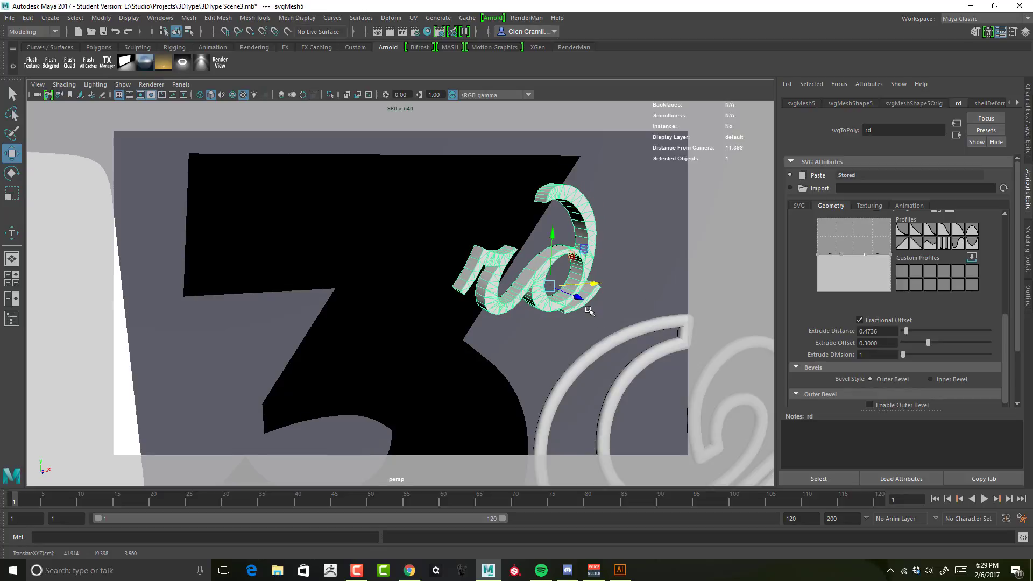
Move the rd lettering along Z to 3.311, closer to the 3's front face
left_click_drag(587, 307, 628, 308, "alt")
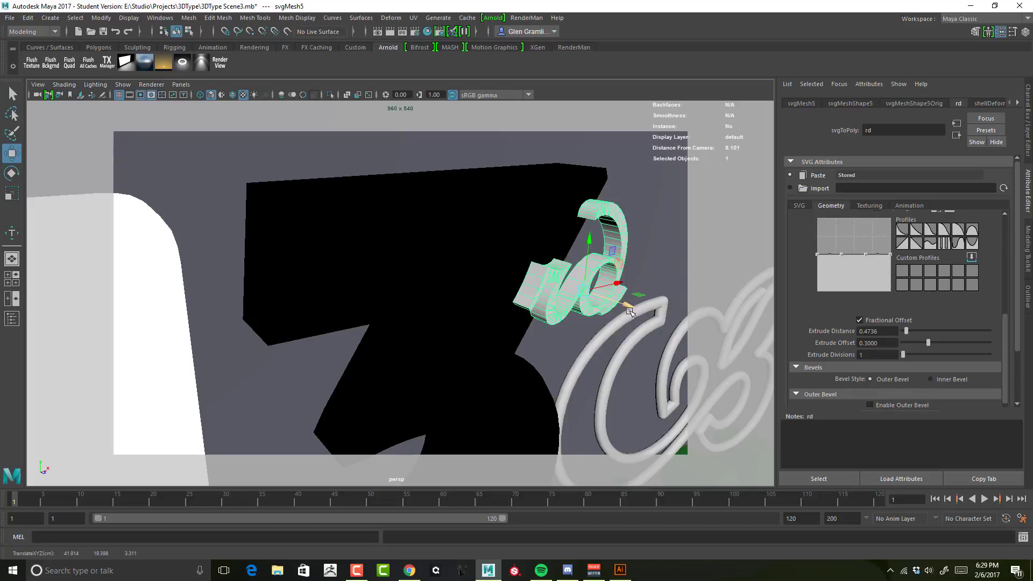
left_click_drag(641, 309, 485, 323, "alt")
Select the 3 and shift it slightly along X to 1.888
left_click(435, 328)
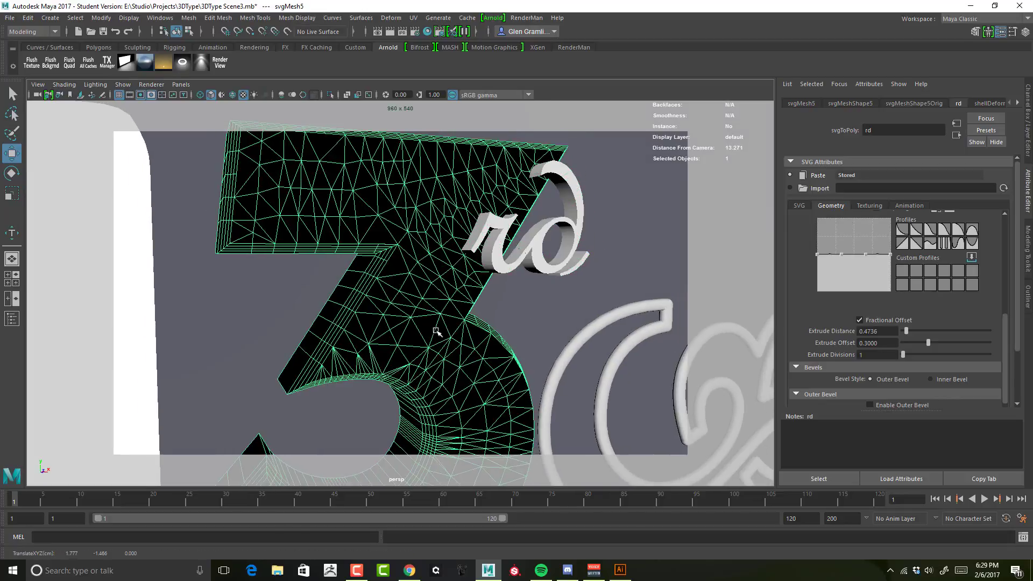
key("ctrl+z")
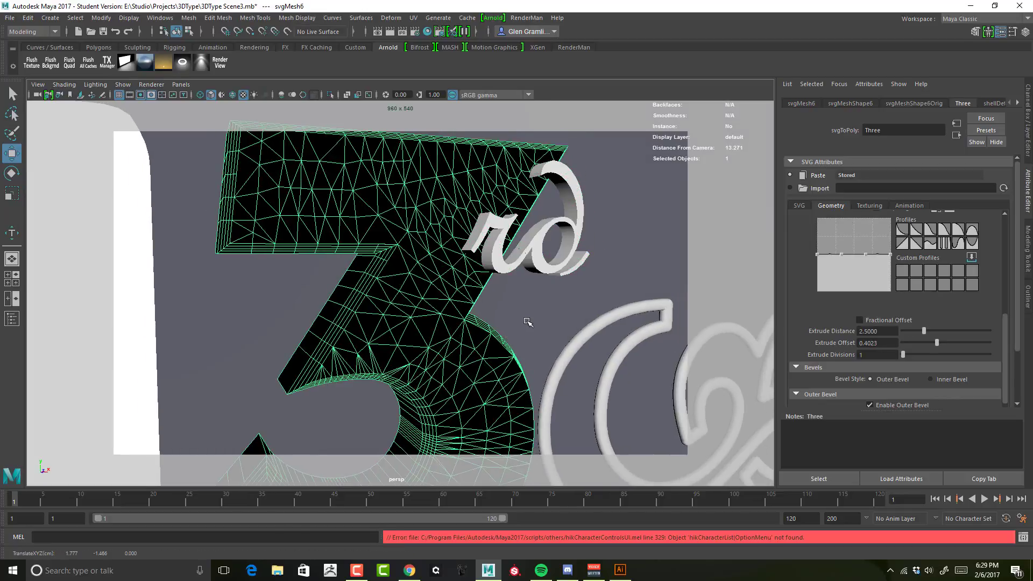
left_click(527, 322)
key("ctrl+z")
key("ctrl+z")
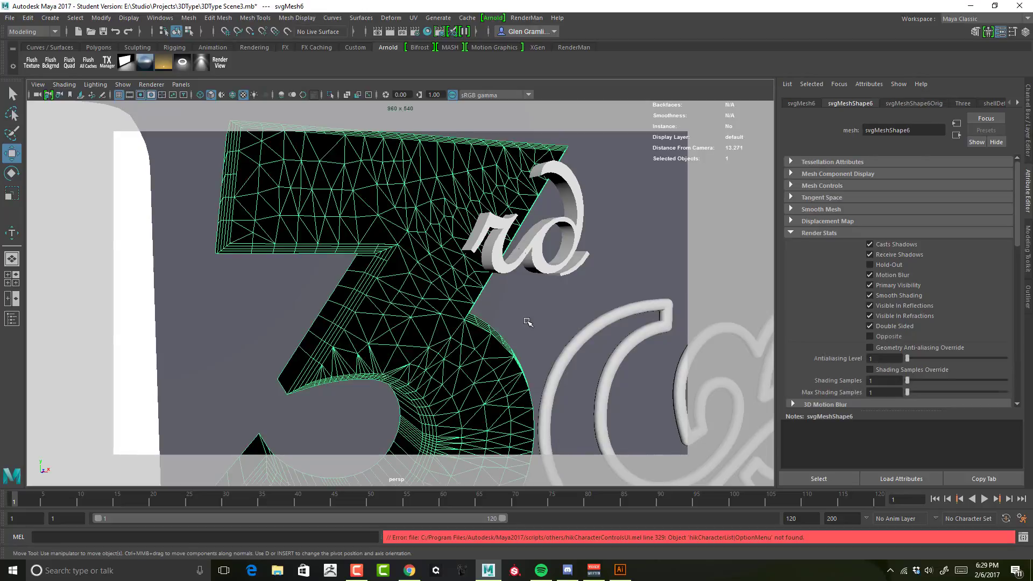
left_click(547, 268)
left_click(446, 304)
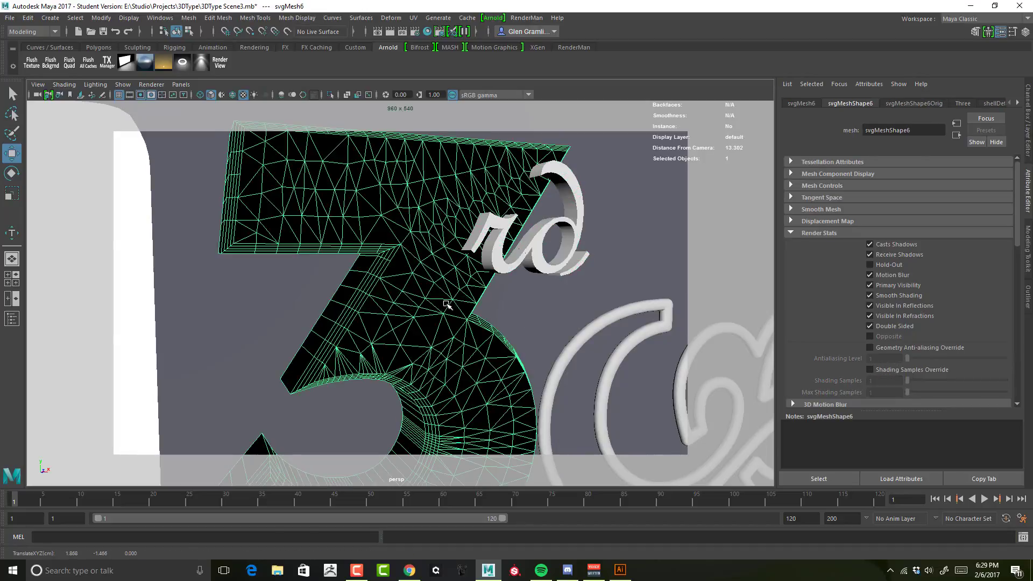
Set the specular roughness of the 3's aiStandard2 material to 0.266 and its reflection weight to 0.253
right_click_drag(434, 260, 453, 523)
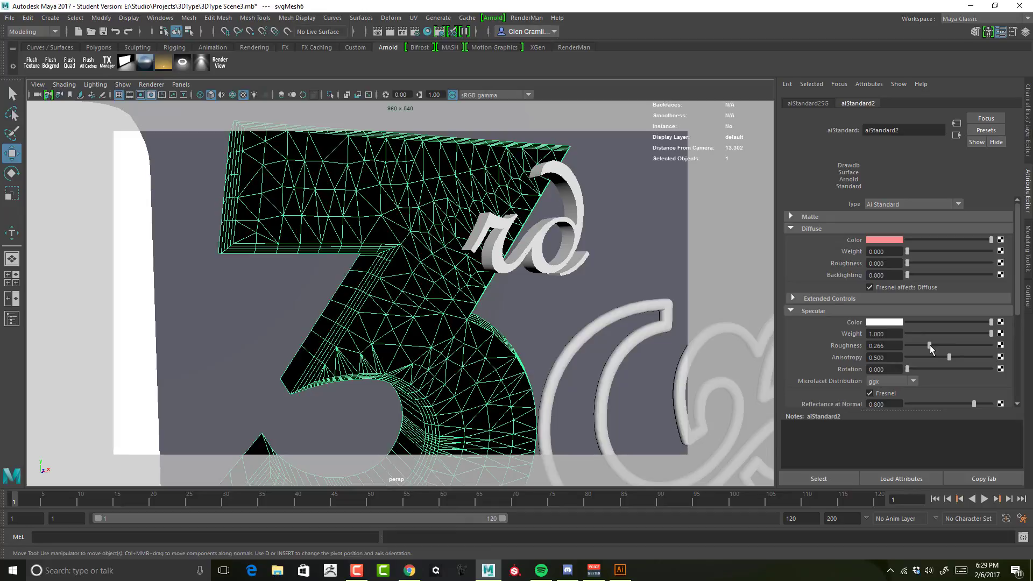
left_click_drag(938, 349, 930, 349)
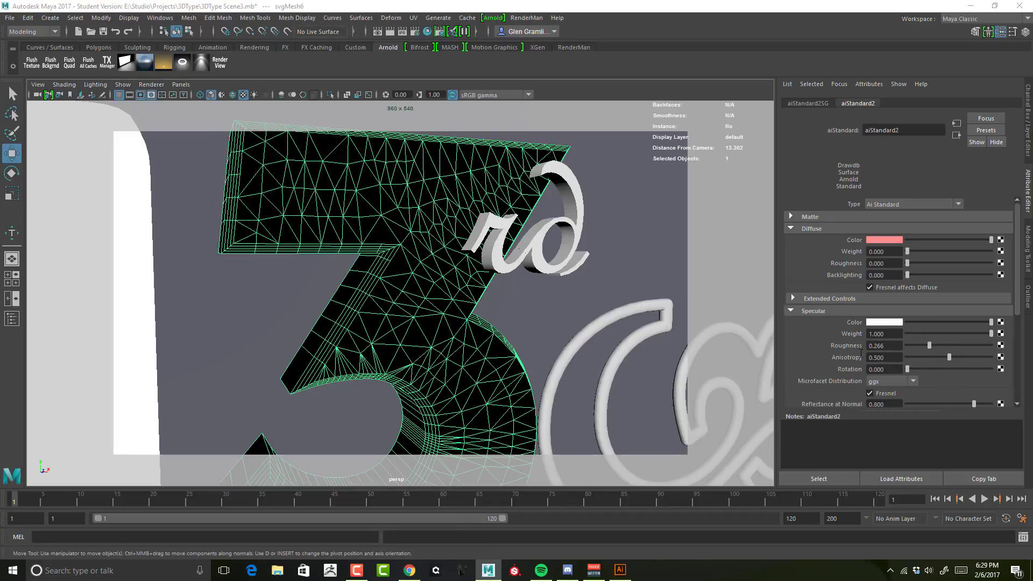
scroll(849, 351, "down", 2)
scroll(835, 387, "down", 2)
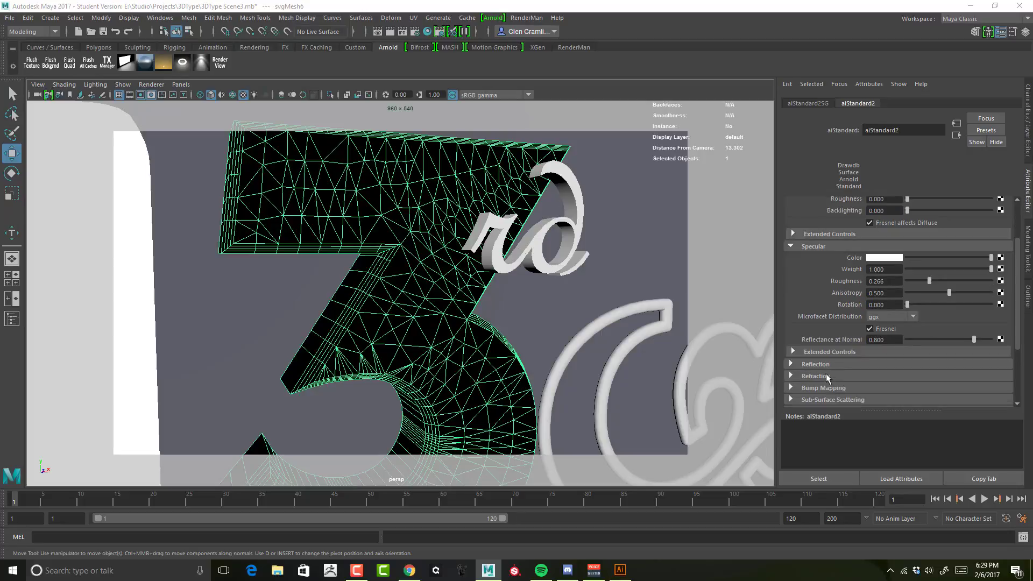
left_click(829, 364)
left_click_drag(955, 383, 926, 391)
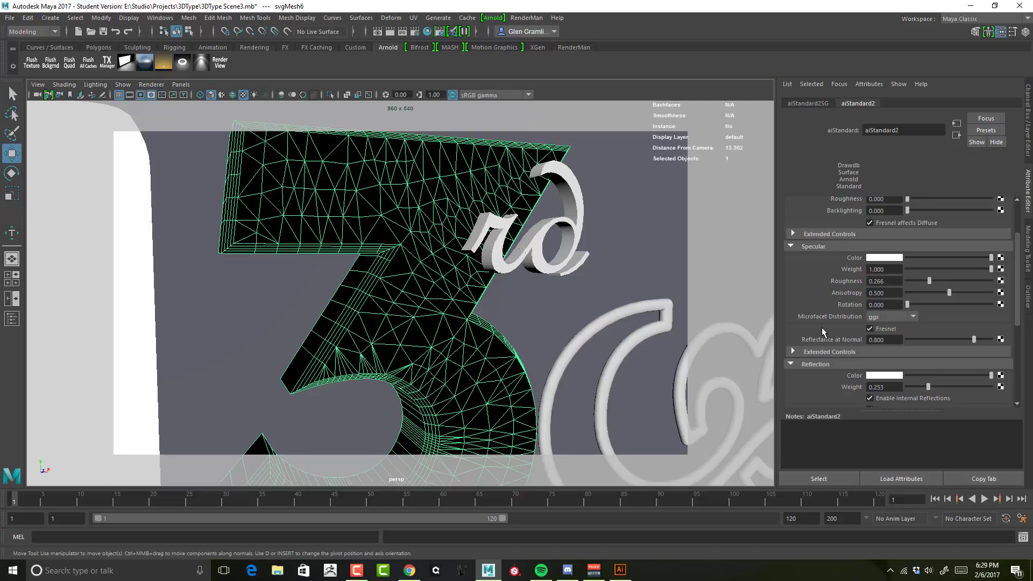
Reduce the 3's specular weight to 0.734 and raise its specular roughness a little
scroll(822, 327, "up", 2)
left_click_drag(928, 312, 969, 302)
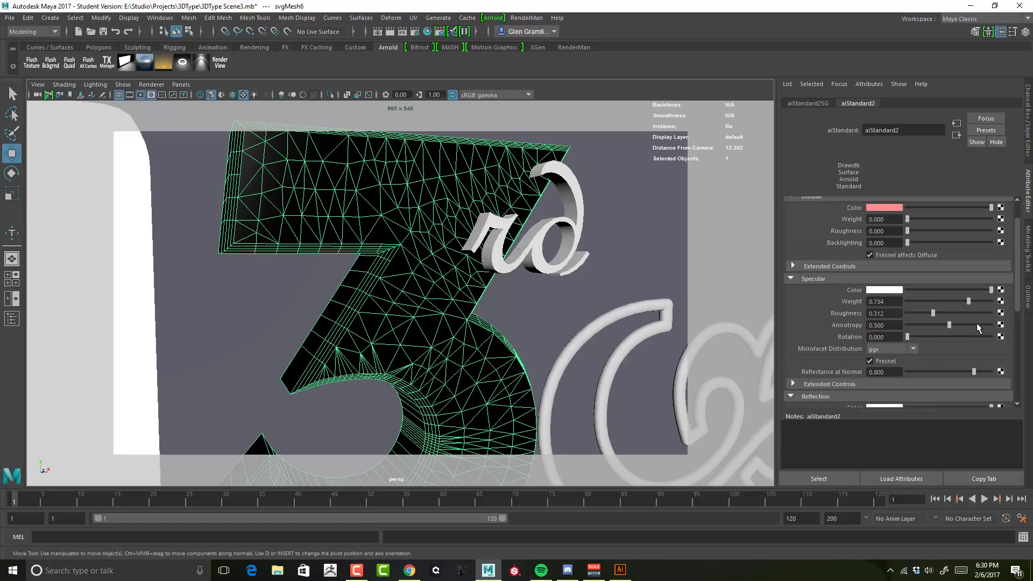
mouse_move(942, 317)
left_mouse_down()
mouse_move(967, 312)
mouse_move(940, 319)
left_mouse_up()
Examine the 3's material and the rd lettering in the Arnold render, and clear the render window off the viewport
left_click_drag(1032, 196, 655, 123)
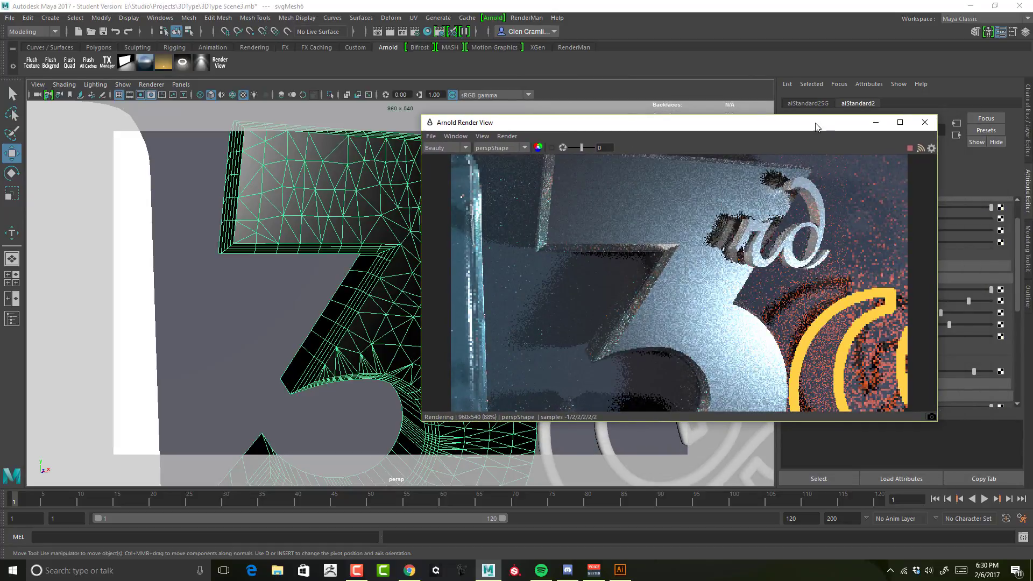
left_click_drag(814, 127, 815, 168)
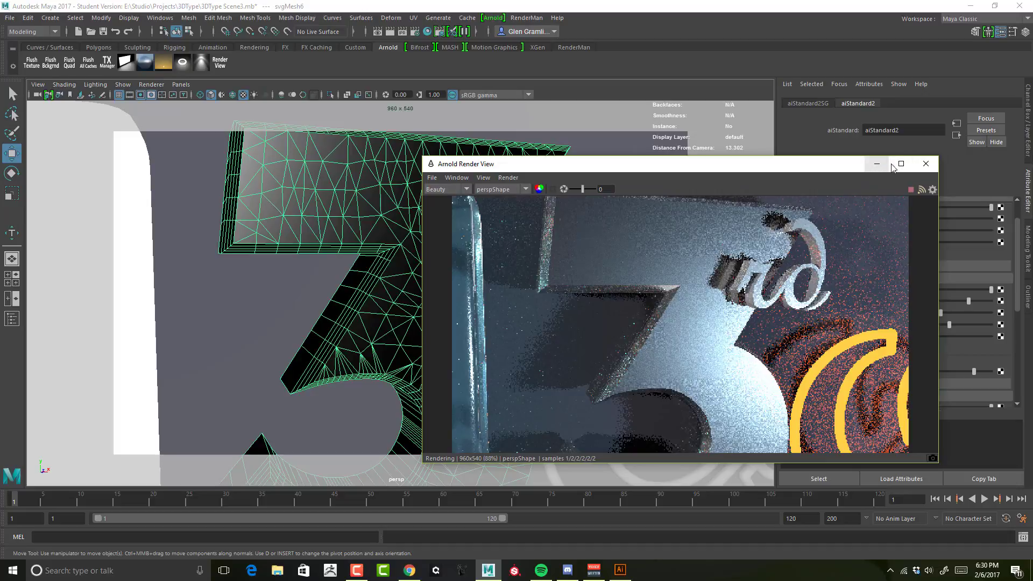
left_click_drag(829, 163, 1032, 135)
Select the rd lettering, enlarge it, and lower it along Y to 18.456
left_click(541, 259)
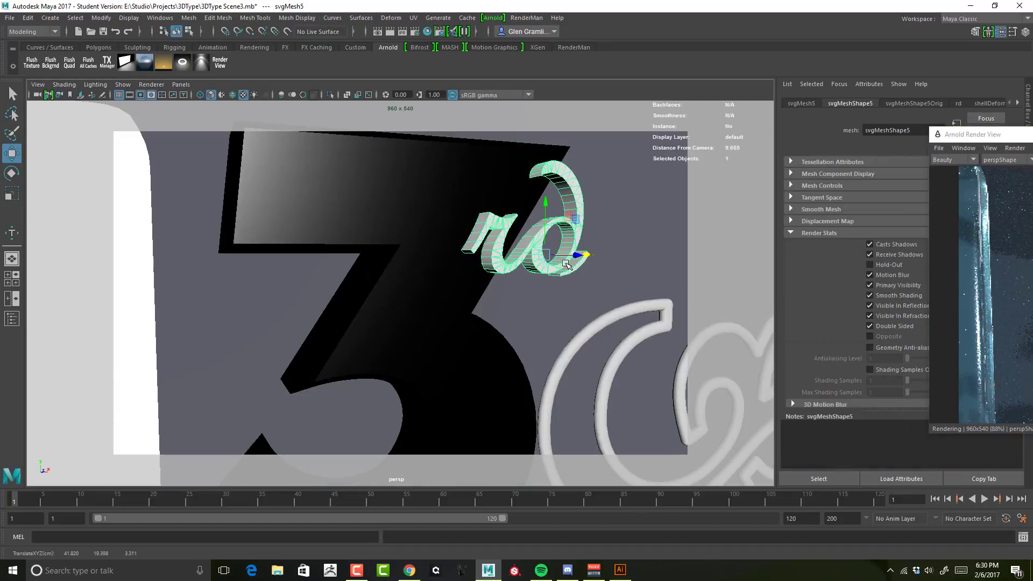
key("r")
left_click_drag(548, 253, 749, 184)
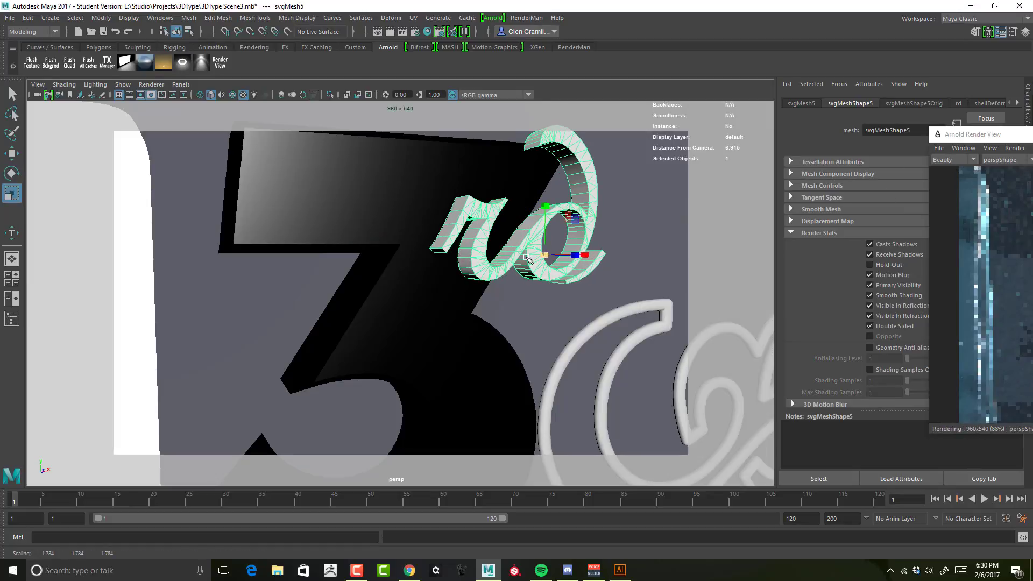
left_click_drag(545, 255, 733, 178)
key("w")
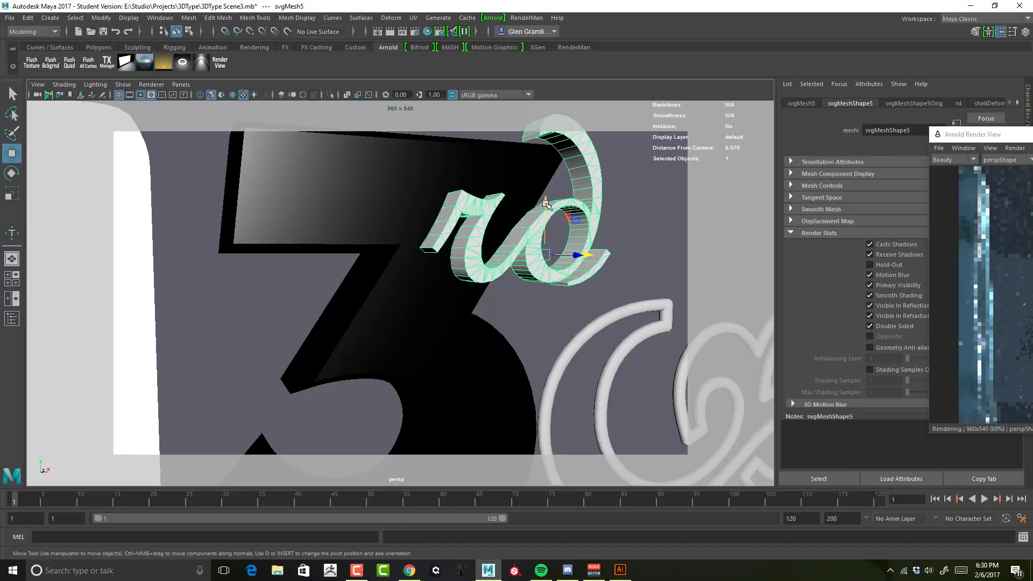
left_click_drag(542, 206, 542, 233)
Scale the rd lettering down somewhat and place it over the 3's right edge at X 41.648 and Y 18.720
right_click_drag(646, 289, 561, 285, "alt")
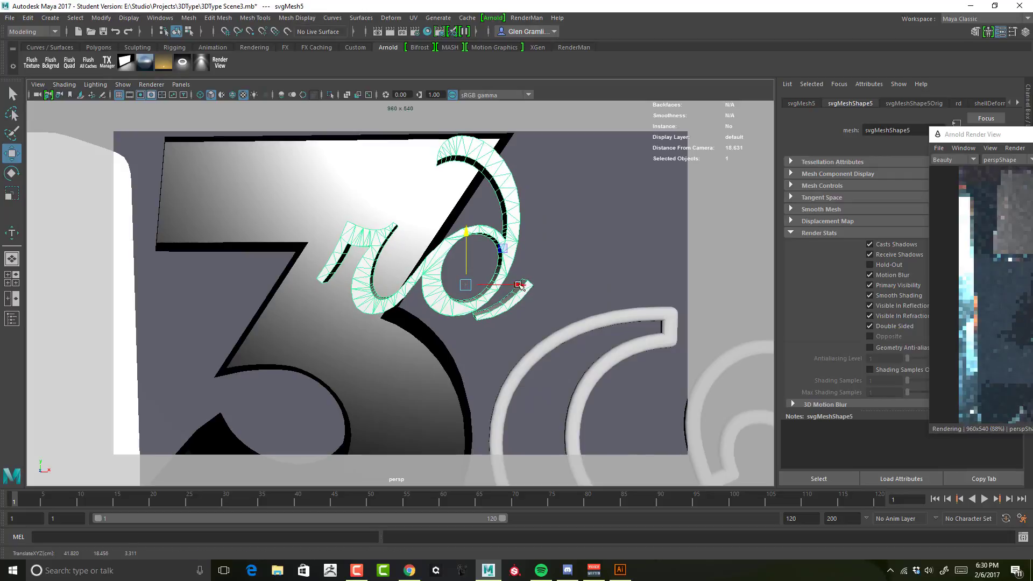
left_click_drag(518, 285, 303, 353)
key("r")
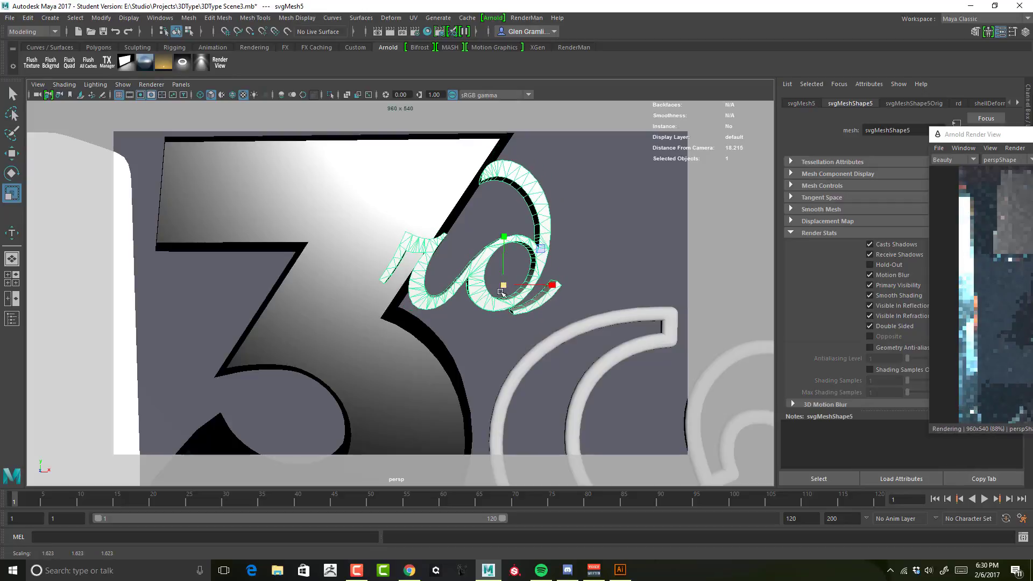
mouse_move(504, 285)
left_mouse_down()
mouse_move(491, 279)
mouse_move(549, 291)
mouse_move(509, 285)
left_mouse_up()
key("w")
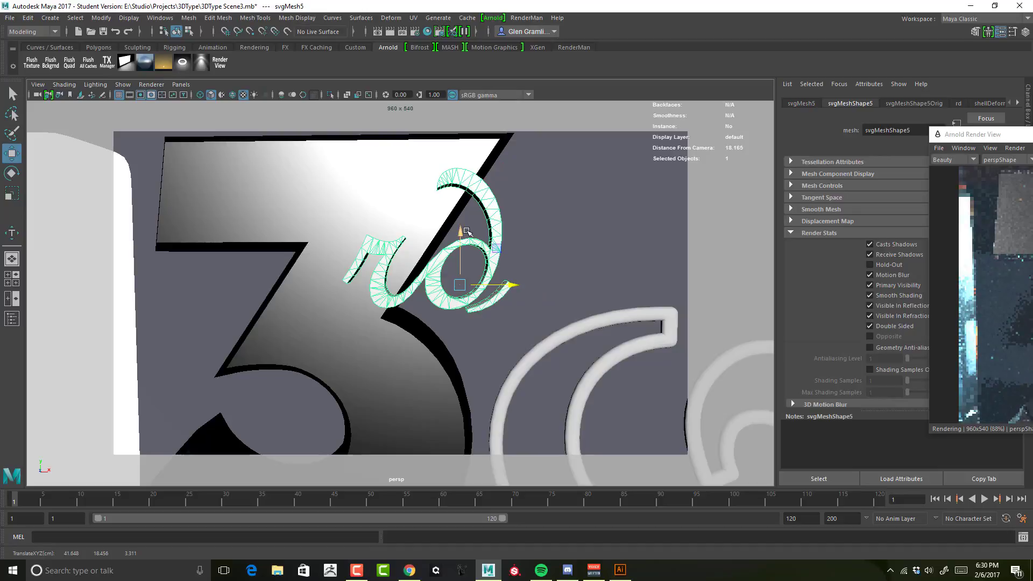
left_click_drag(463, 239, 463, 230)
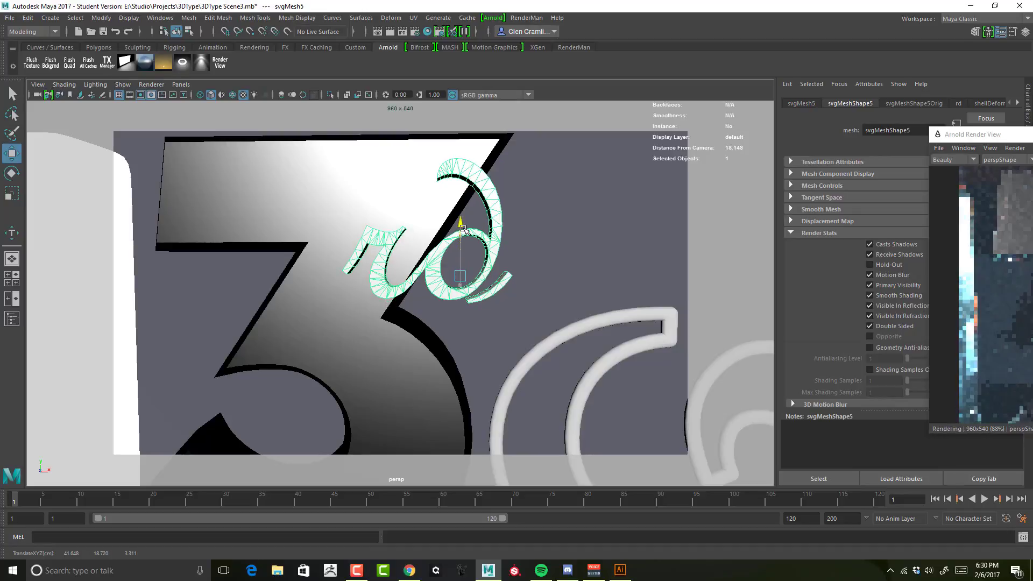
Examine the resized rd lettering up close and within the whole composition, in the viewport and the live render
left_click_drag(512, 272, 543, 273, "alt")
scroll(544, 272, "down", 4)
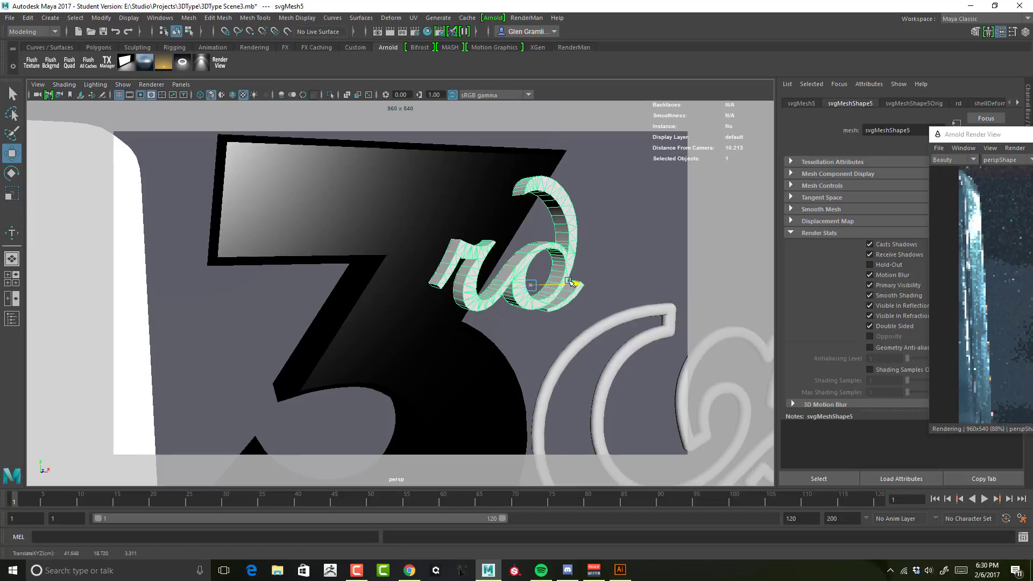
right_click_drag(611, 277, 124, 299, "alt")
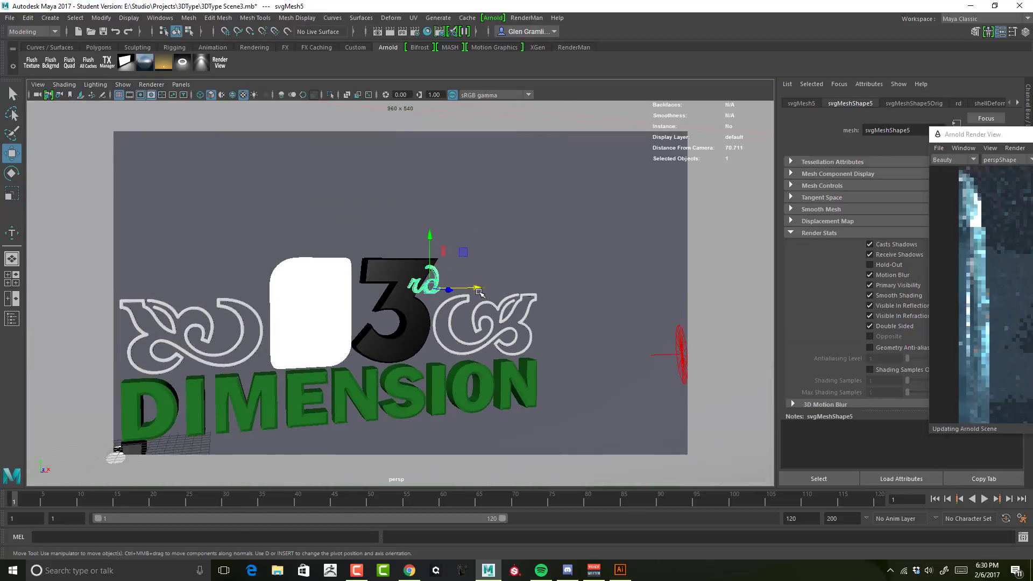
left_click_drag(495, 293, 510, 292, "alt")
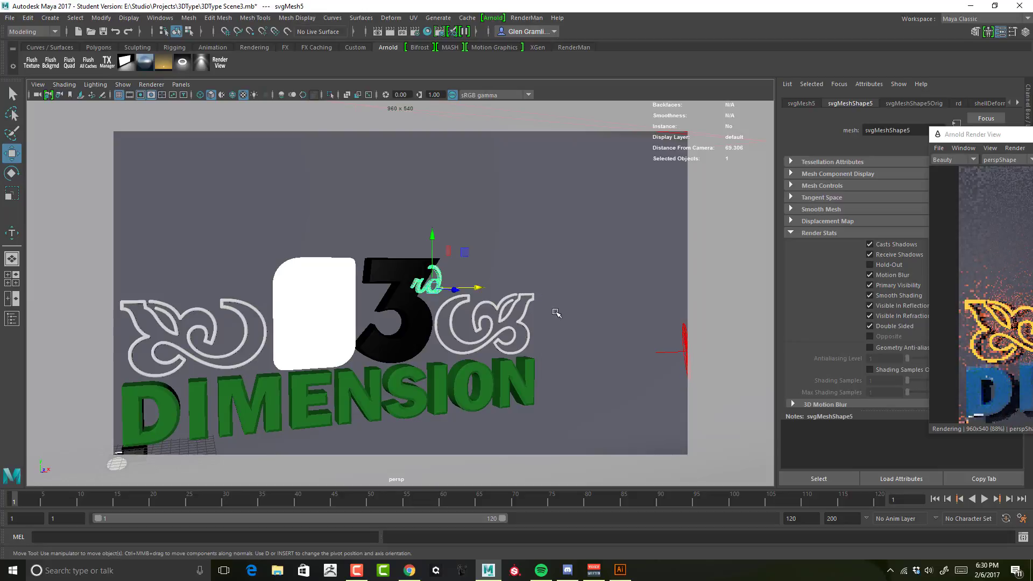
key("f")
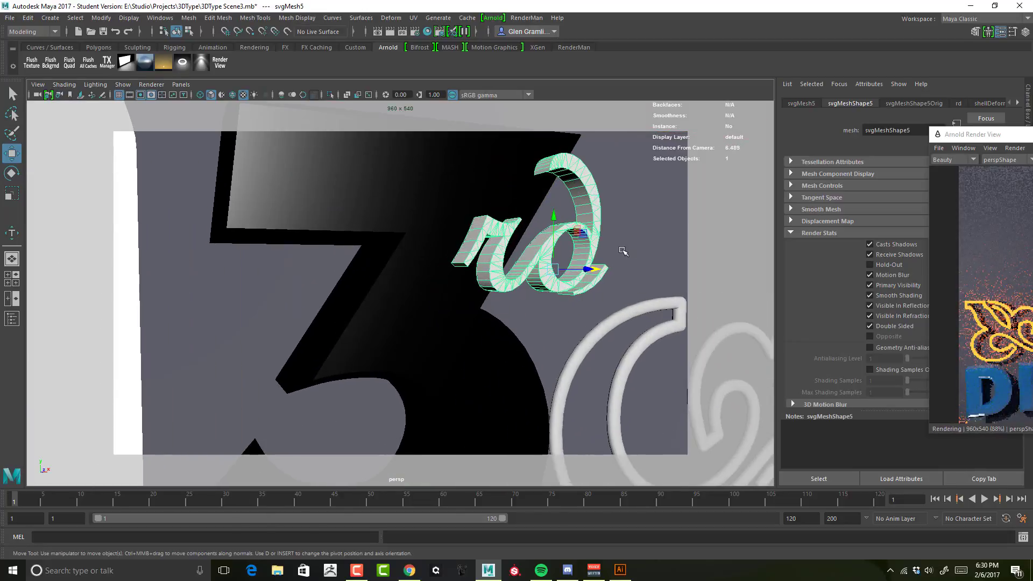
scroll(613, 252, "down", 3)
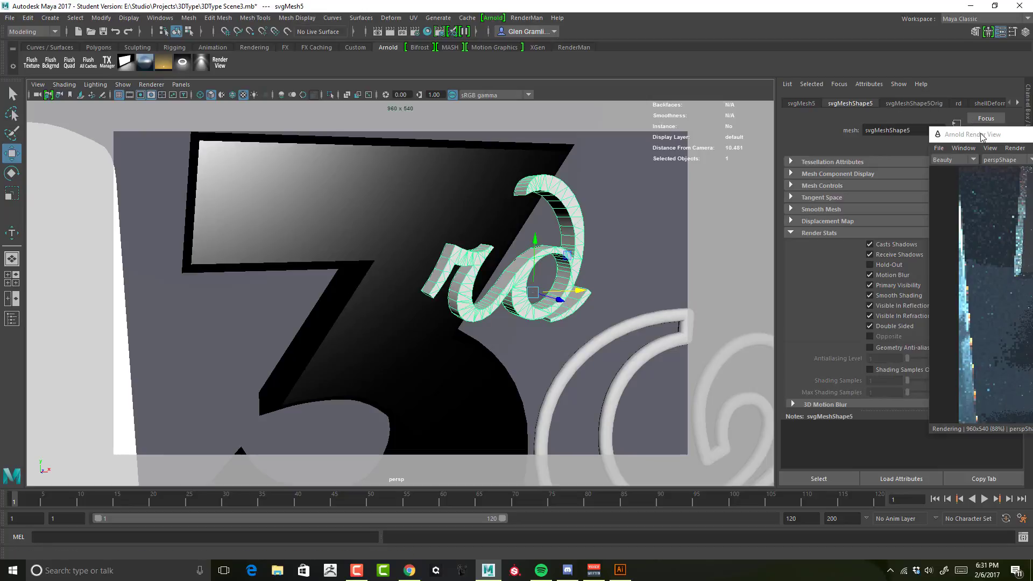
left_click_drag(982, 138, 1032, 138)
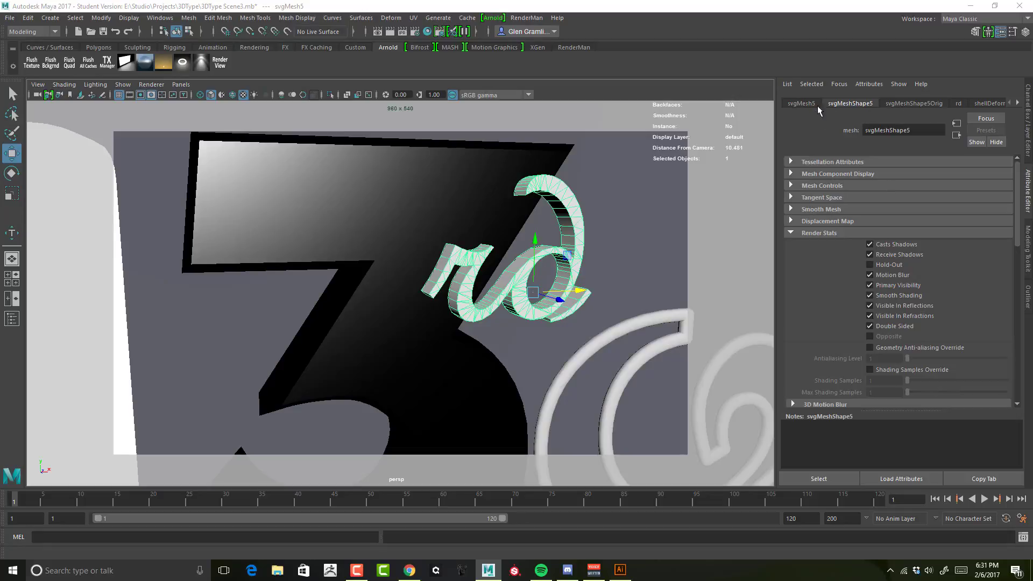
Set the curve resolution in the rd lettering's mesh settings to 10
left_click(797, 106)
left_click(912, 103)
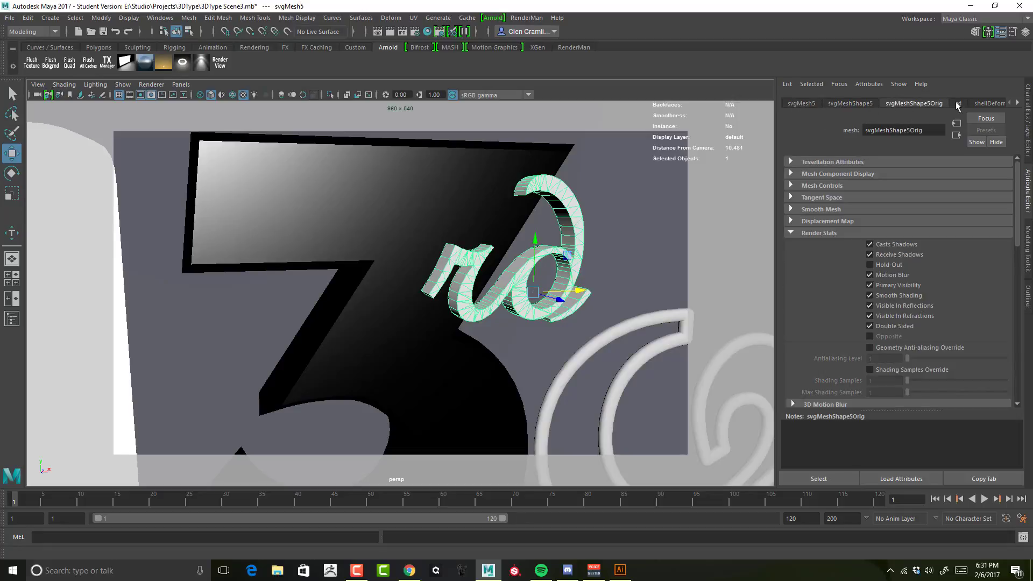
left_click(959, 104)
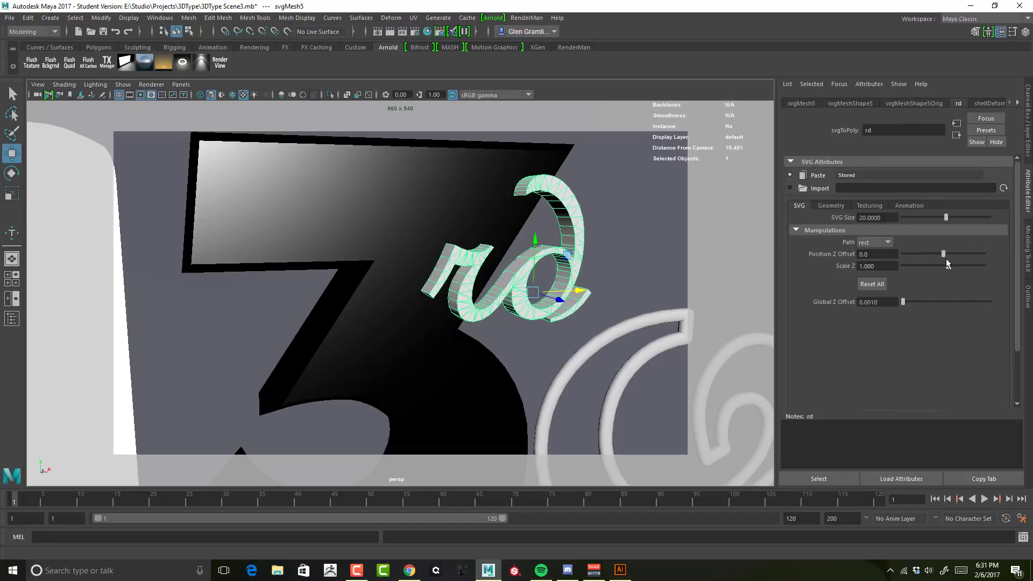
left_click(831, 206)
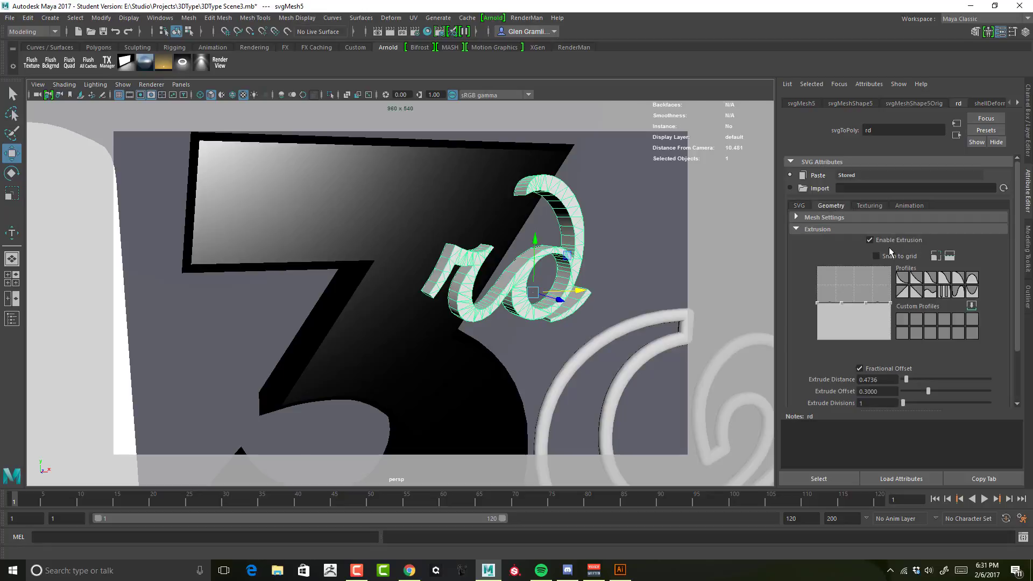
left_click(850, 217)
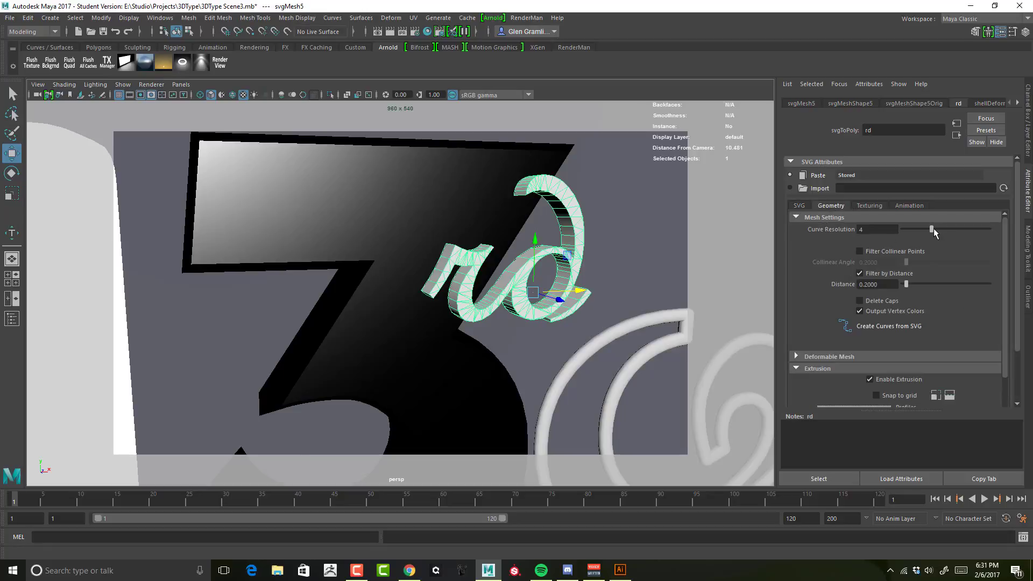
left_click_drag(934, 229, 991, 232)
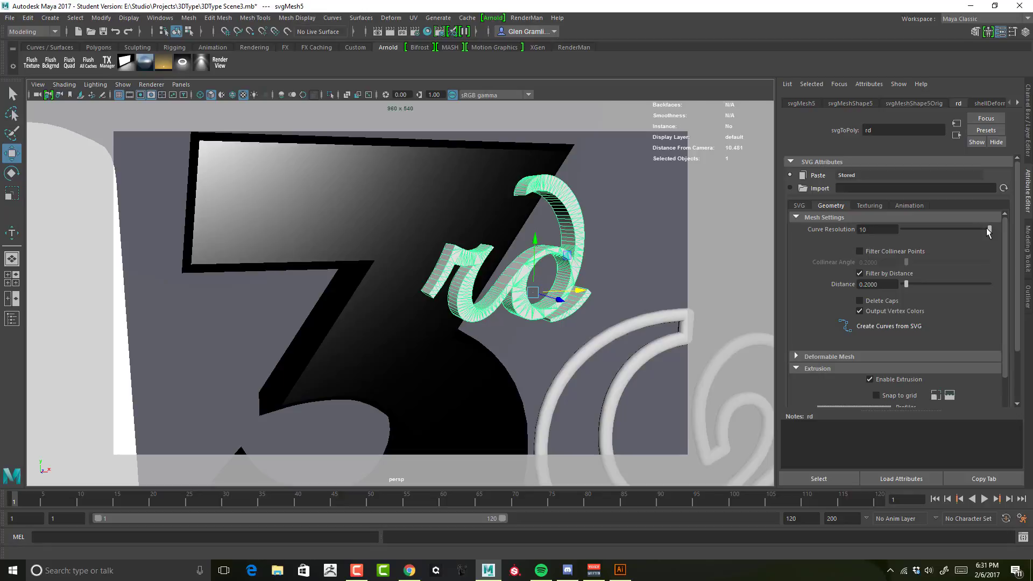
Assign a new Arnold aiStandard material to the rd lettering and set its diffuse color to blue (H 240, S 1, V 1)
left_click_drag(492, 303, 506, 302, "alt")
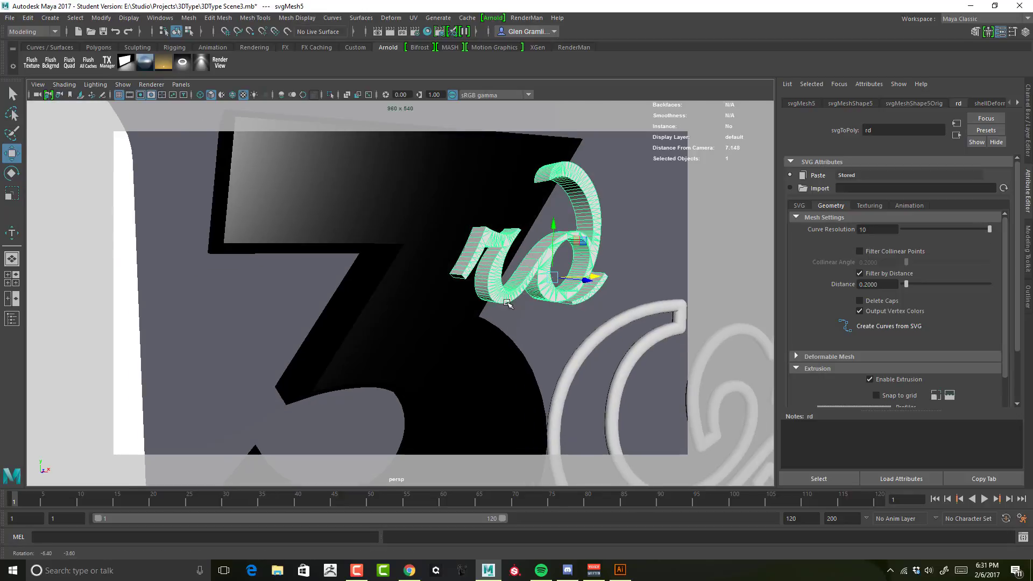
right_click_drag(506, 303, 496, 283, "alt")
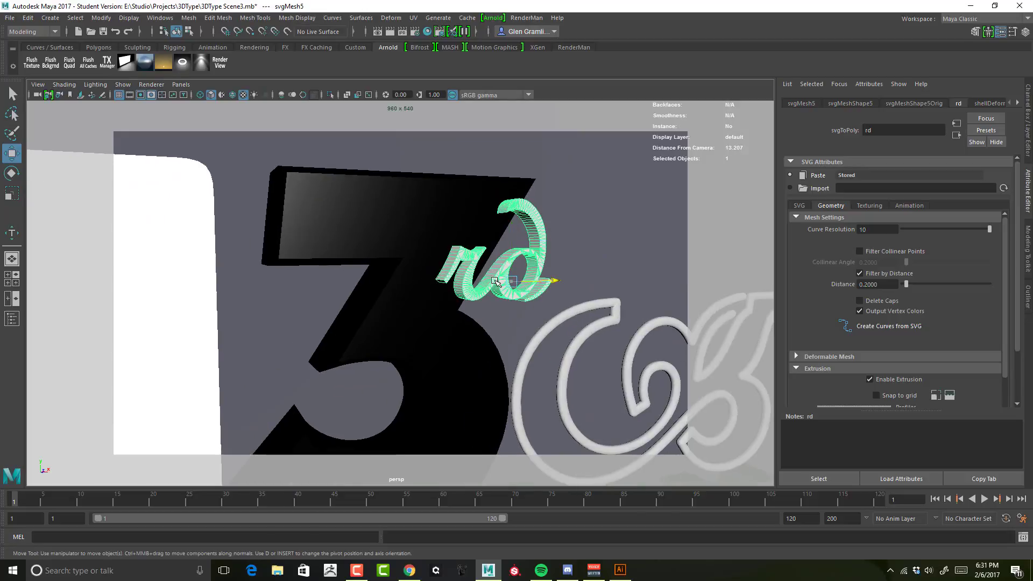
left_click_drag(539, 283, 489, 282)
right_click_drag(489, 283, 493, 536)
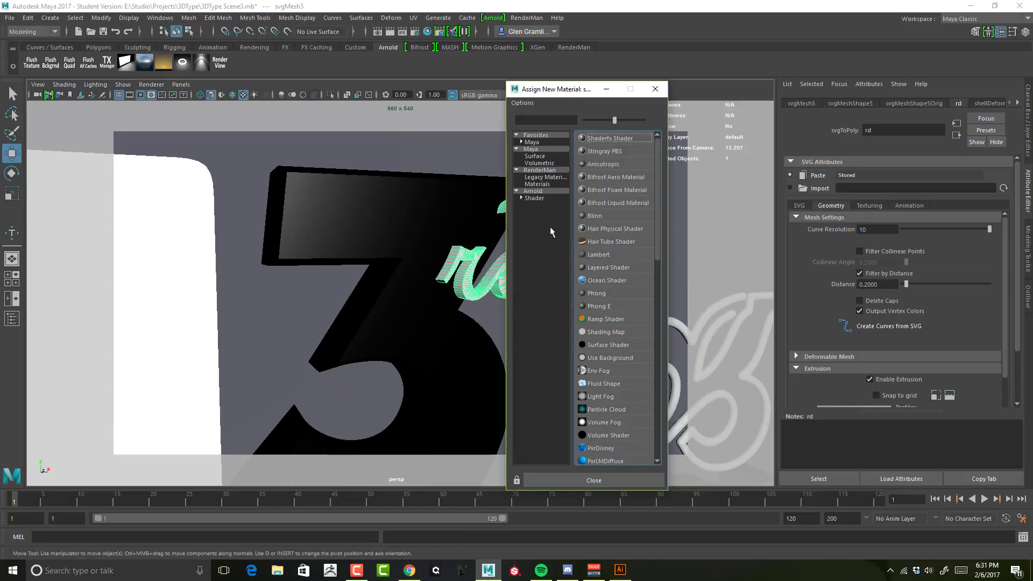
left_click(542, 201)
left_click(597, 204)
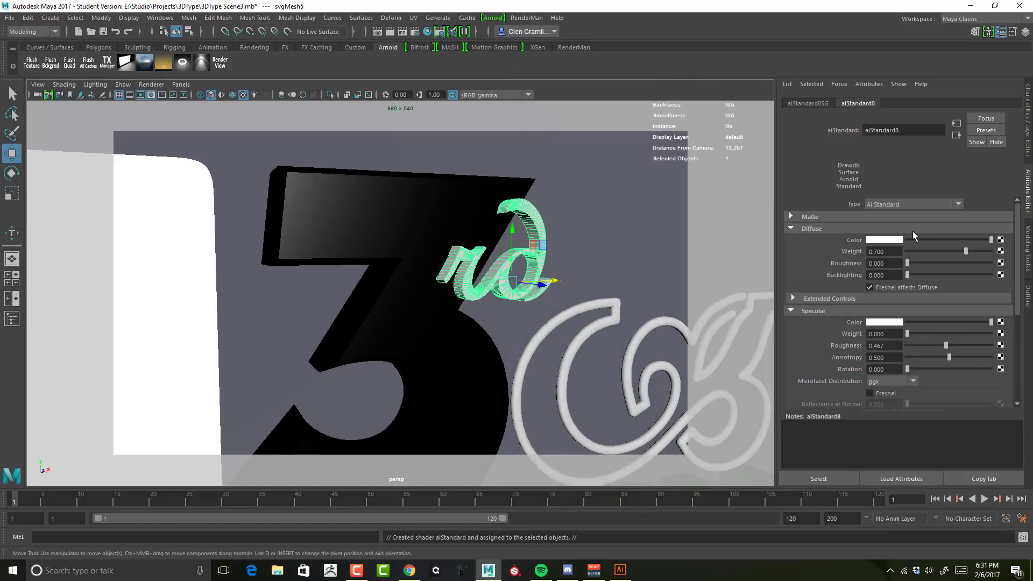
left_click(886, 241)
left_click(867, 234)
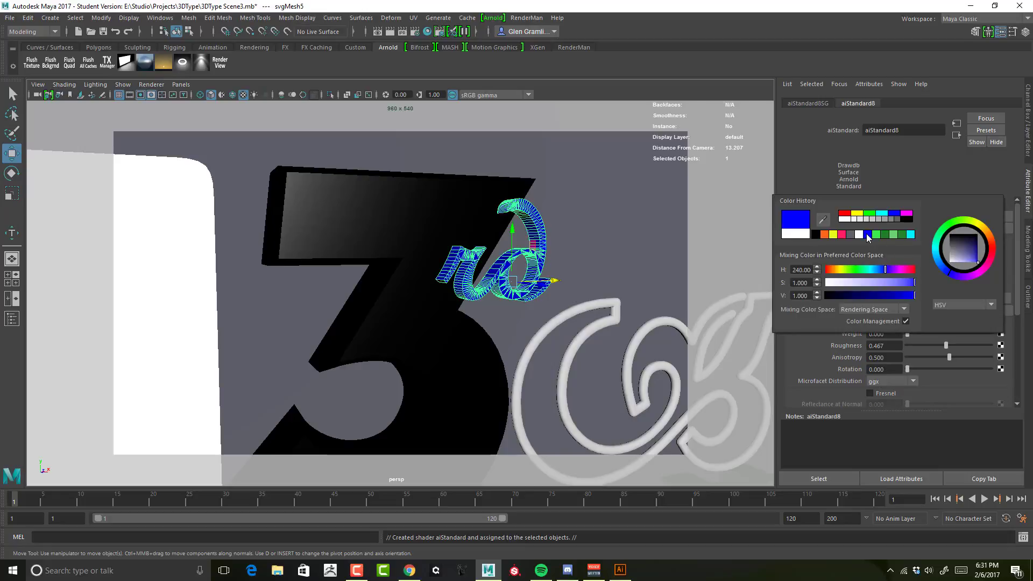
Change the rd material's diffuse color to a muted purple with H 259.55, S 0.882 and V 0.384
left_click(863, 296)
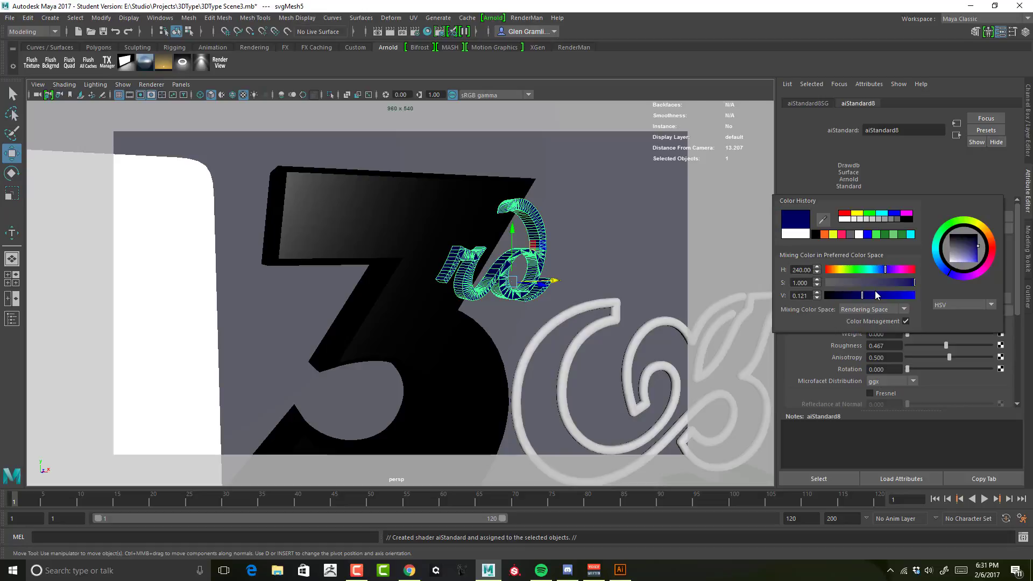
left_click_drag(869, 300, 873, 299)
left_click(896, 283)
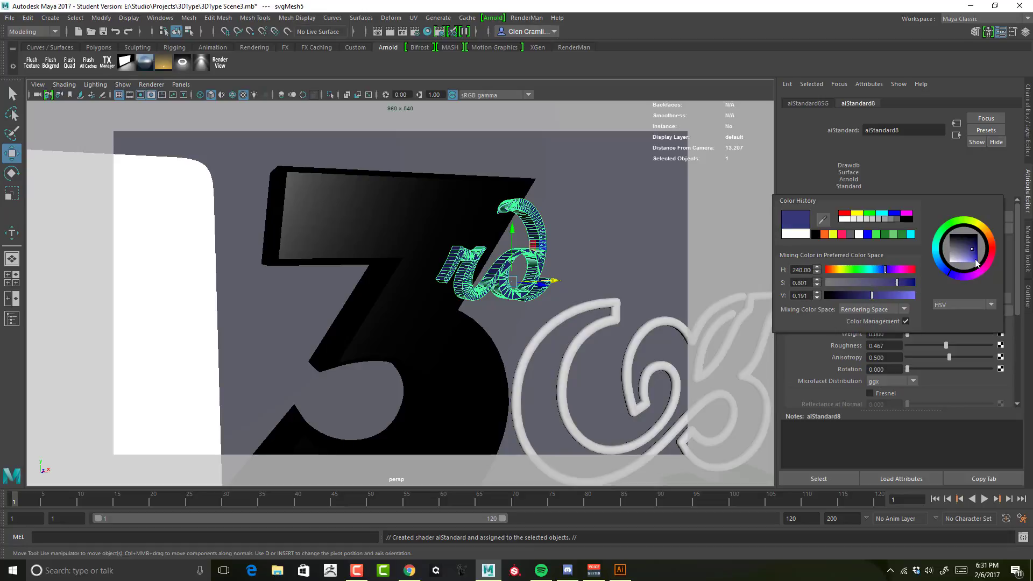
left_click_drag(950, 273, 974, 254)
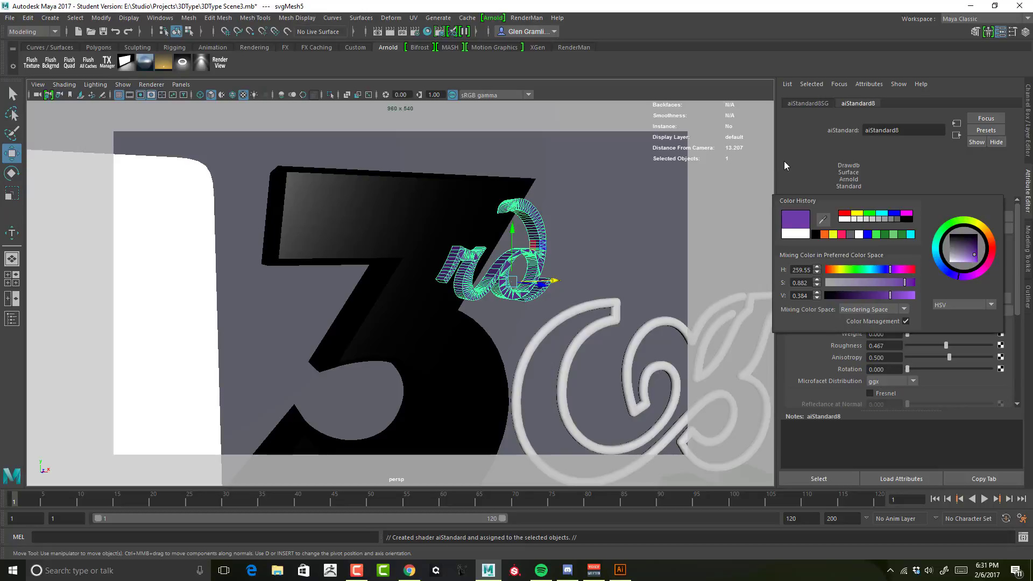
Set the rd material's specular color to bright green, its specular weight to 0.201 and its roughness to 0.701
scroll(859, 295, "down", 3)
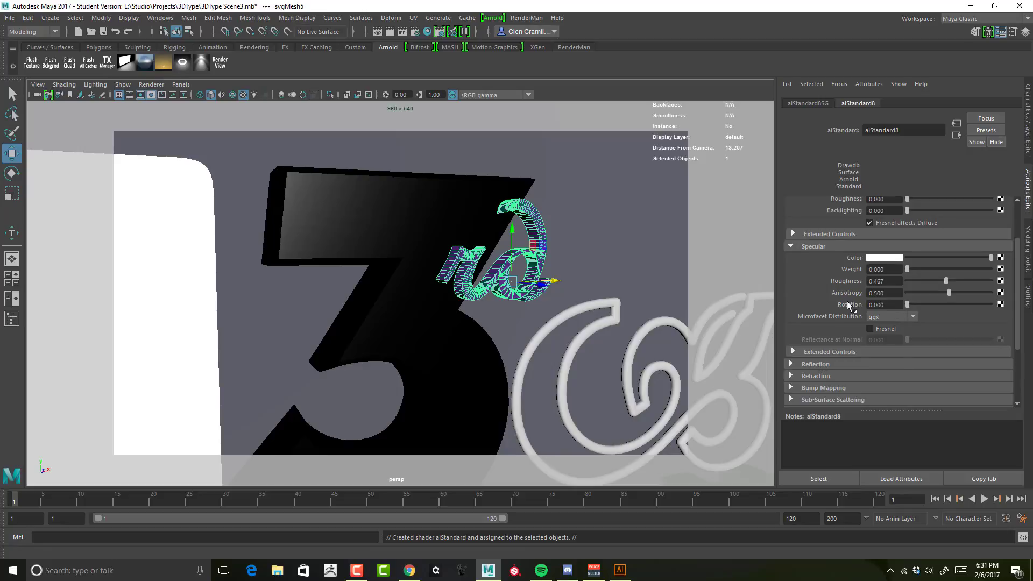
scroll(847, 301, "down", 2)
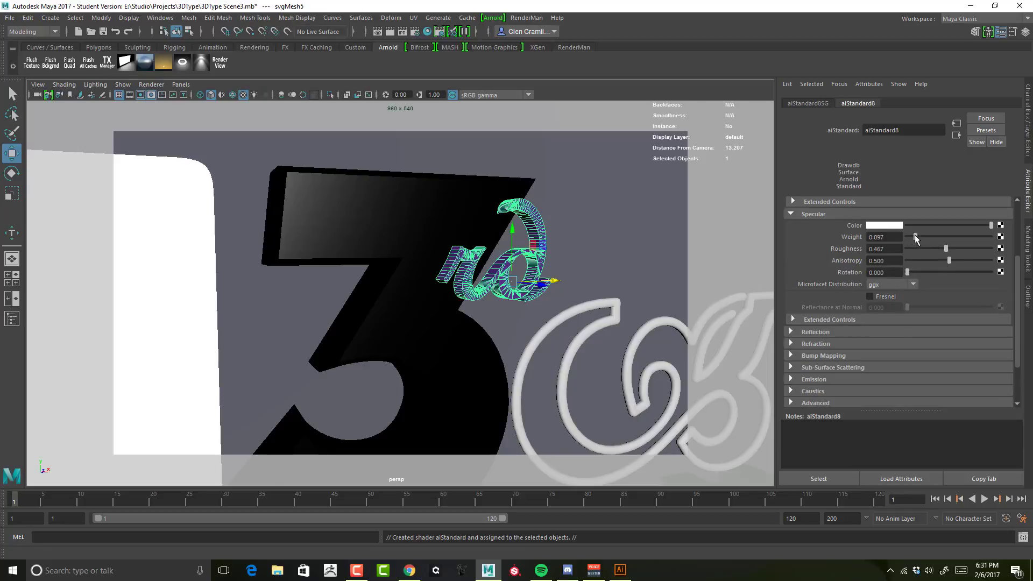
left_click_drag(915, 235, 966, 251)
left_click_drag(913, 237, 963, 238)
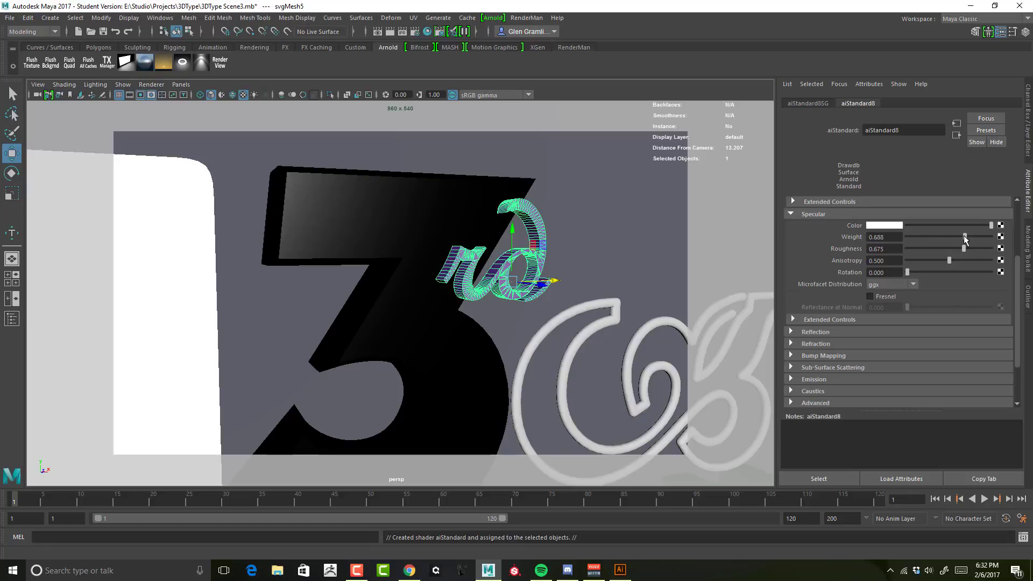
left_click(885, 226)
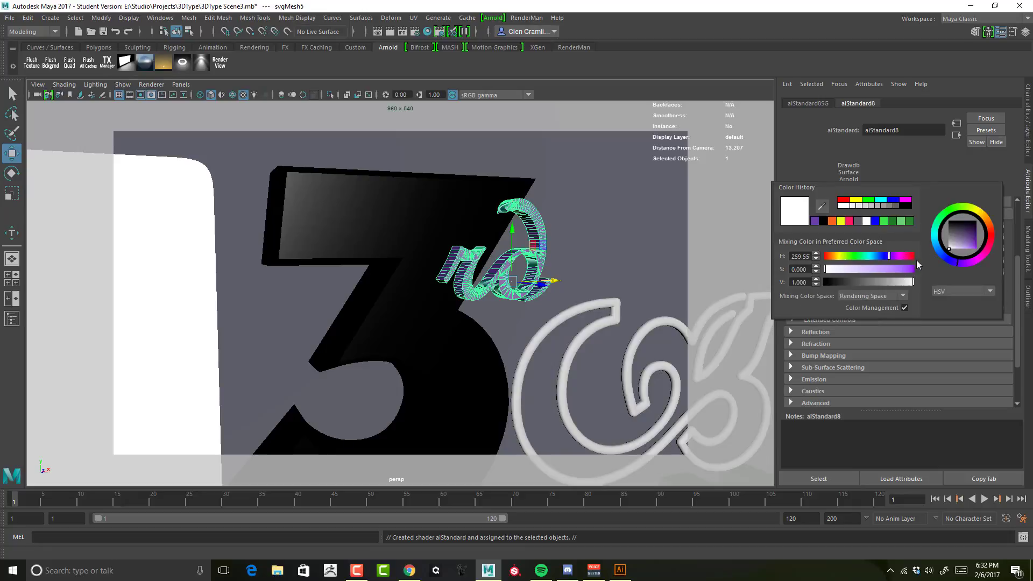
left_click(885, 222)
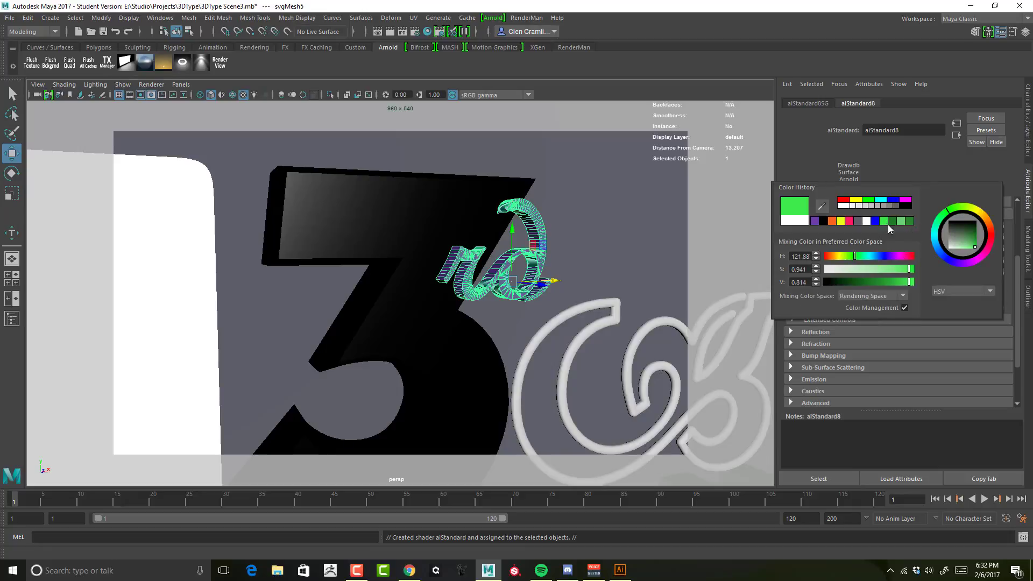
mouse_move(961, 236)
left_mouse_down()
mouse_move(922, 238)
mouse_move(976, 248)
left_mouse_up()
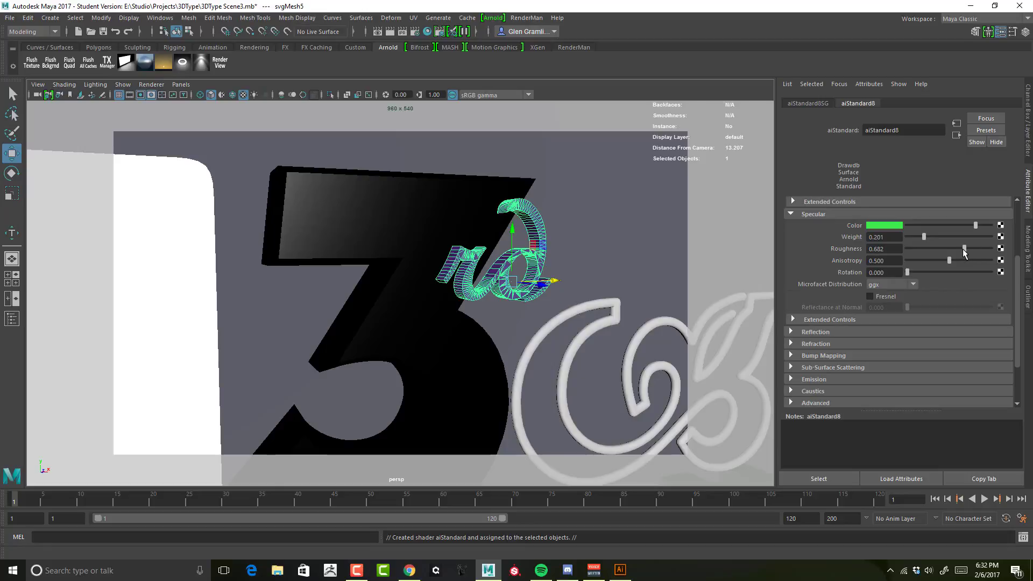
left_click_drag(964, 253, 966, 254)
Set the reflection weight of the rd material to 0.325
left_click(812, 333)
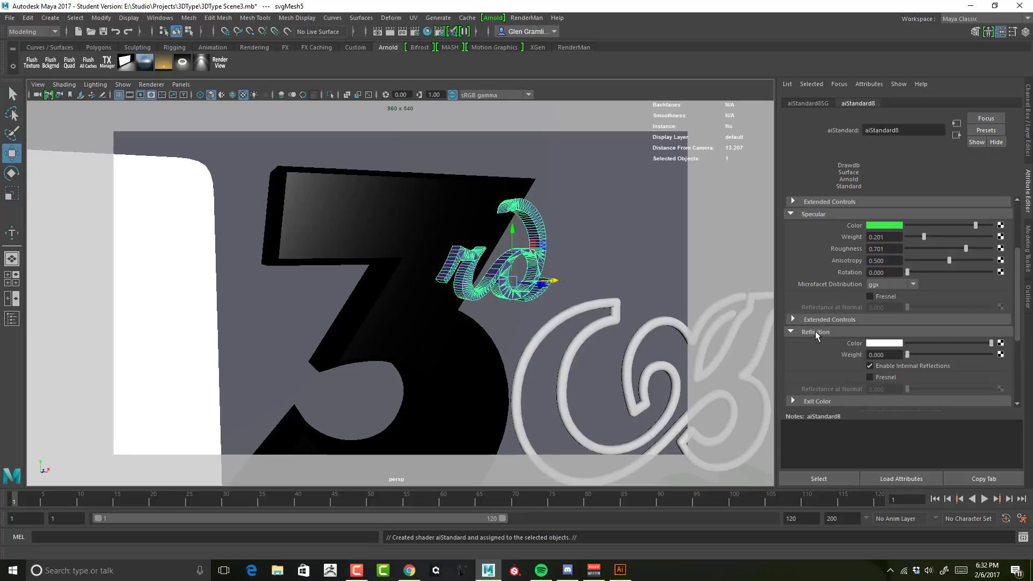
scroll(833, 266, "down", 3)
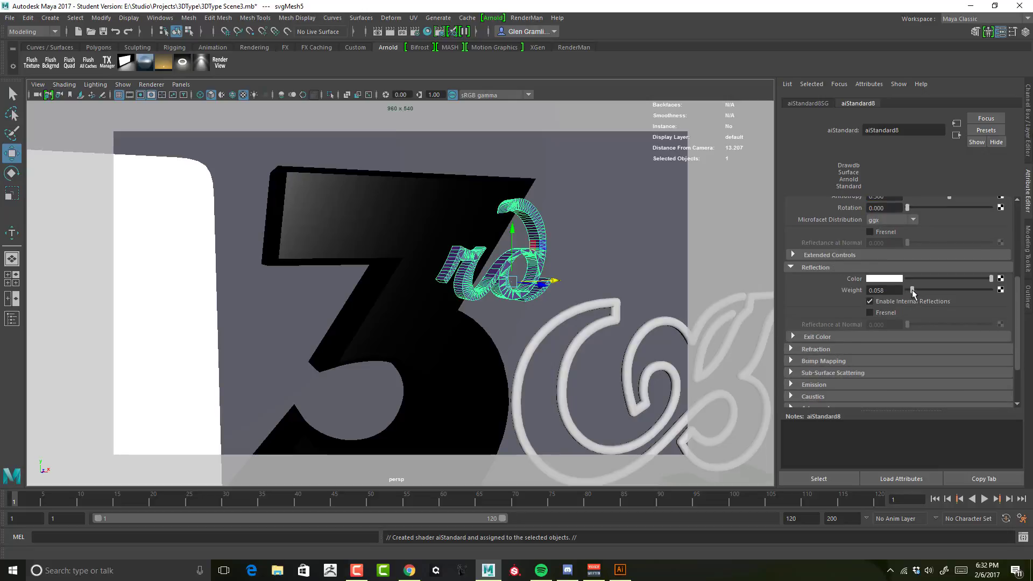
left_click_drag(910, 291, 914, 291)
Delete the large white area light above the scene
right_click_drag(576, 243, 469, 253, "alt")
left_click_drag(514, 272, 520, 276, "alt")
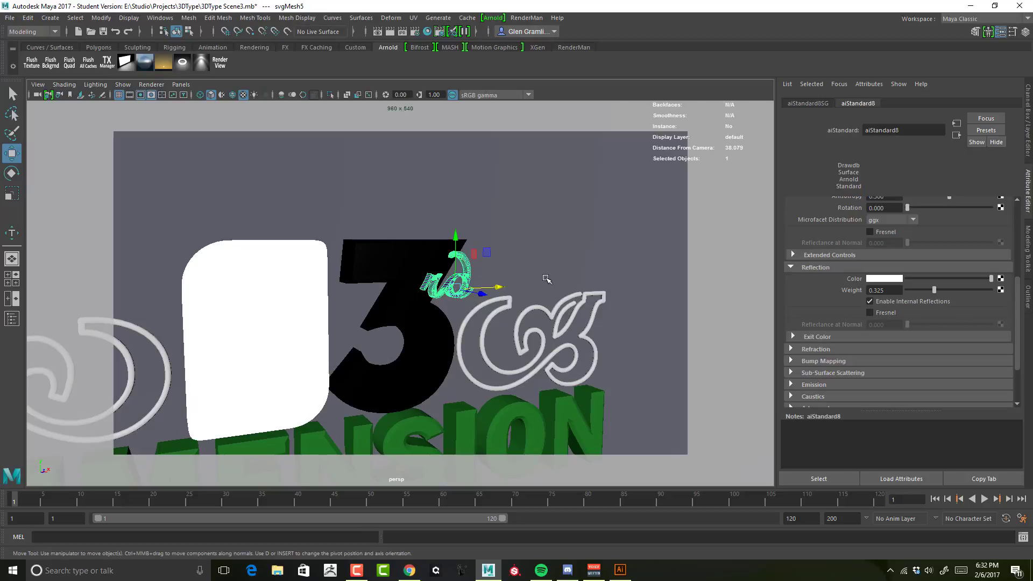
right_click_drag(560, 261, 490, 247, "alt")
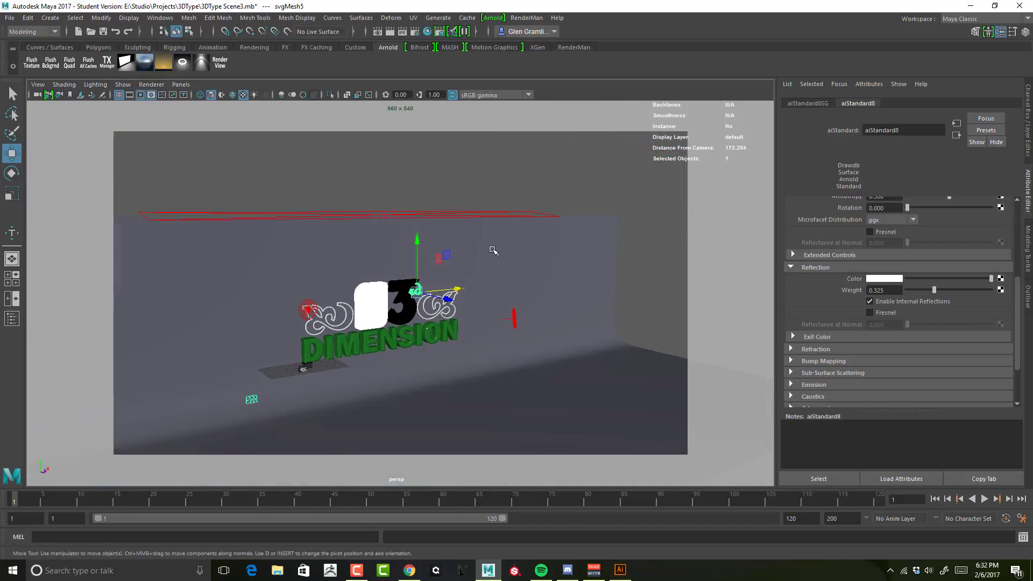
left_click(486, 219)
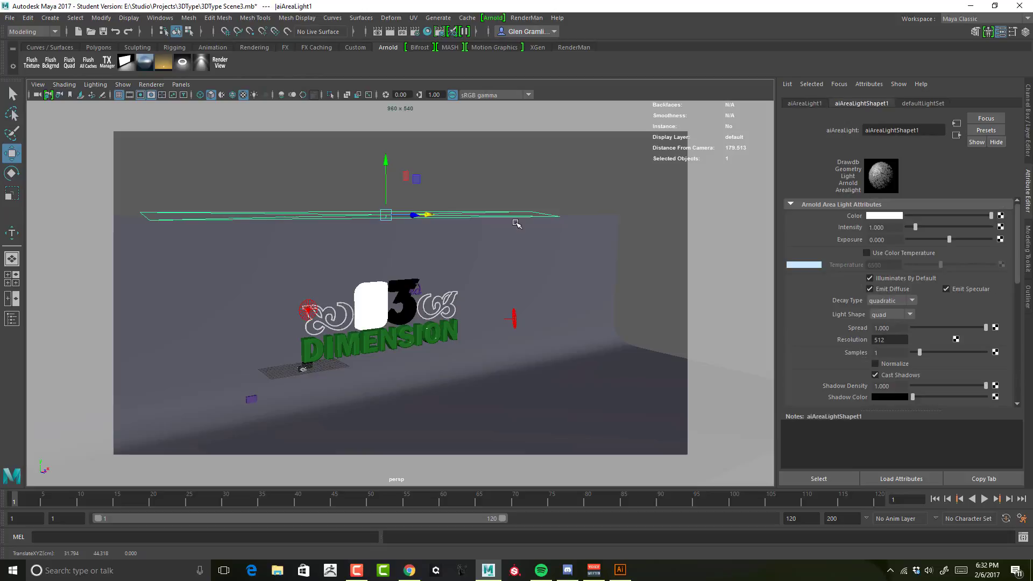
left_click(517, 224)
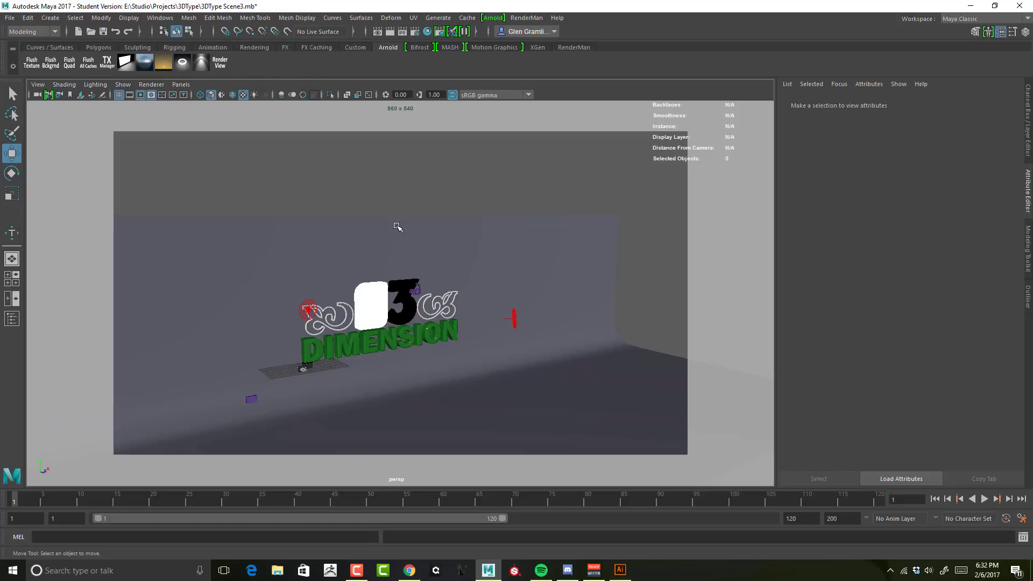
Raise the yellow disk area light above the lettering and adjust its placement relative to the composition
left_click_drag(397, 226, 550, 340, "alt")
left_click(389, 305)
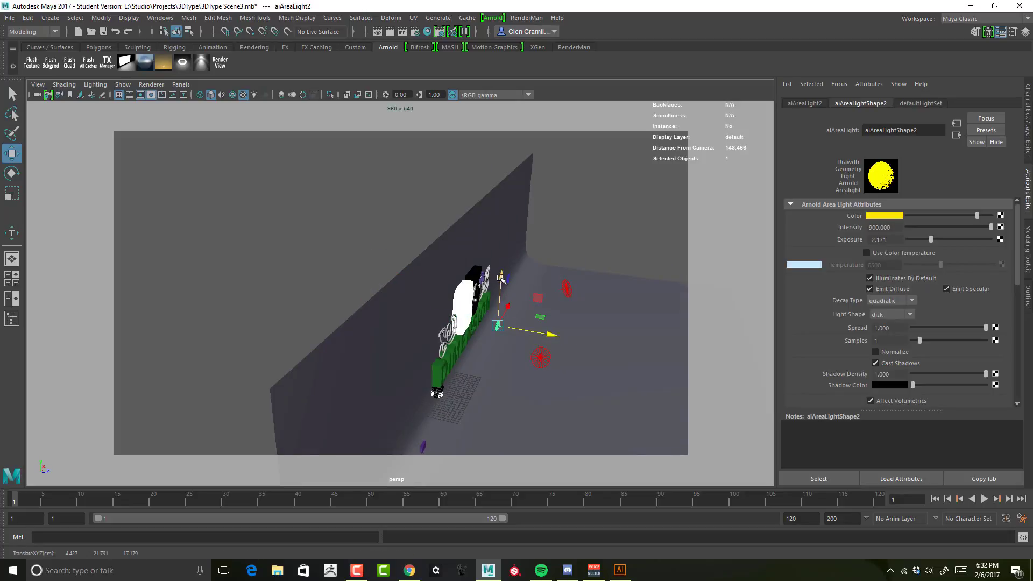
left_click_drag(501, 277, 462, 261)
key("e")
key("r")
key("w")
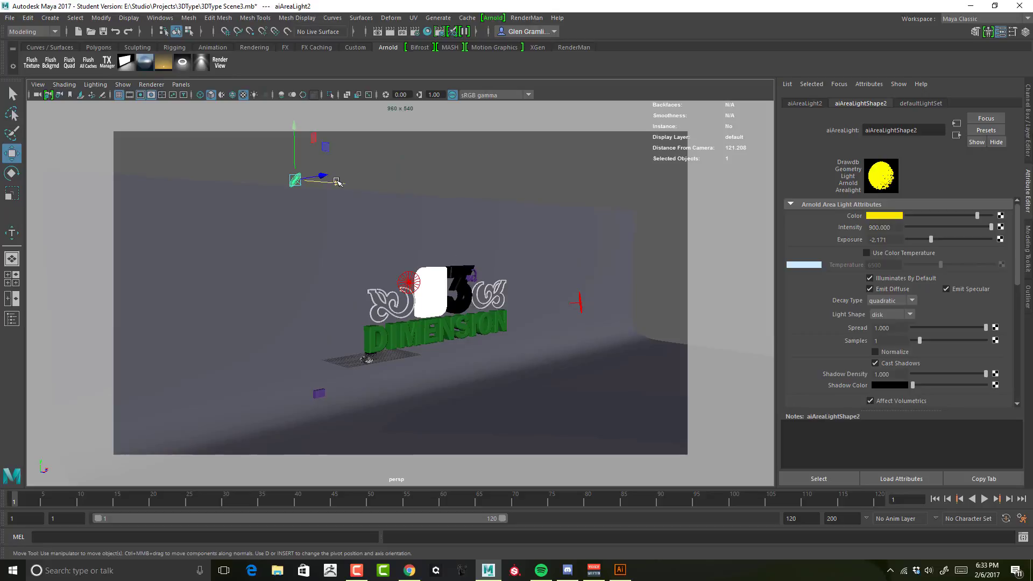
left_click_drag(337, 181, 383, 186)
left_click_drag(346, 137, 356, 199)
Frame the whole composition and examine the rd lettering beside the 3 in the live Arnold render
left_click_drag(404, 265, 400, 270, "alt")
scroll(654, 283, "up", 3)
left_click_drag(654, 283, 569, 289, "alt")
middle_click_drag(579, 288, 556, 274, "alt")
scroll(555, 274, "up", 2)
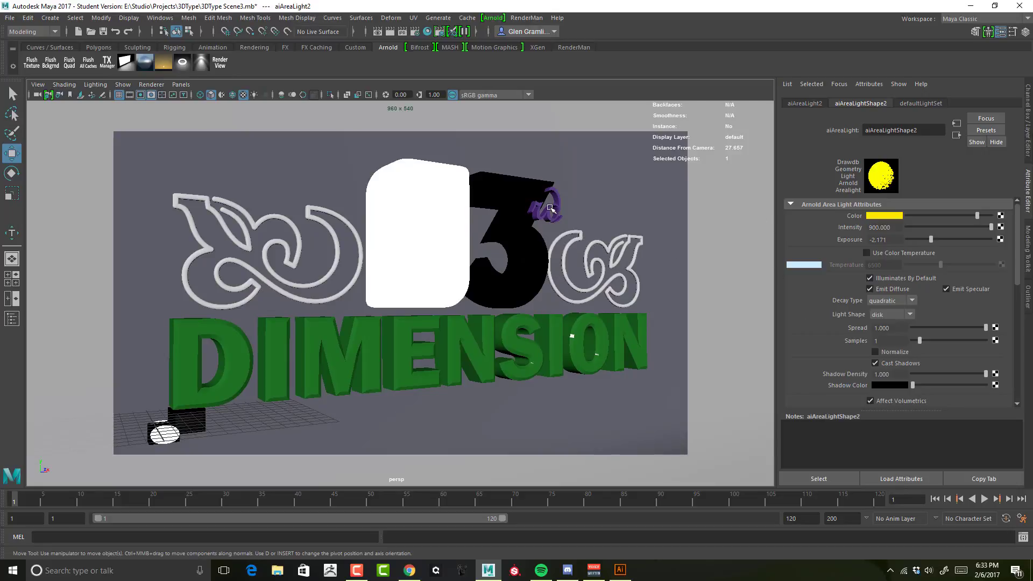
left_click(557, 210)
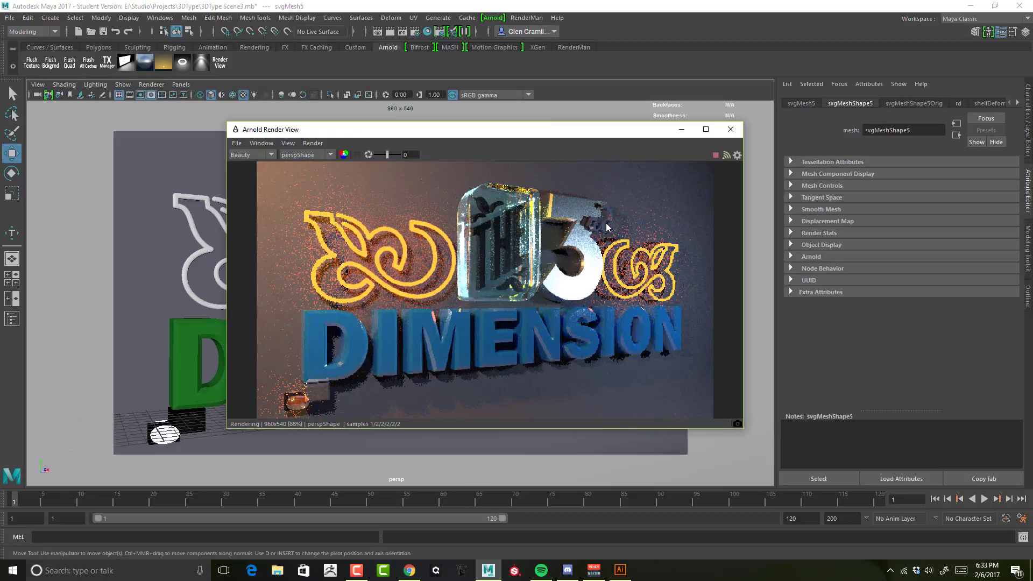
left_click_drag(621, 137, 440, 233)
Darken the rd material's purple diffuse and green specular colors, and set its specular weight to 0.091
left_click(558, 200)
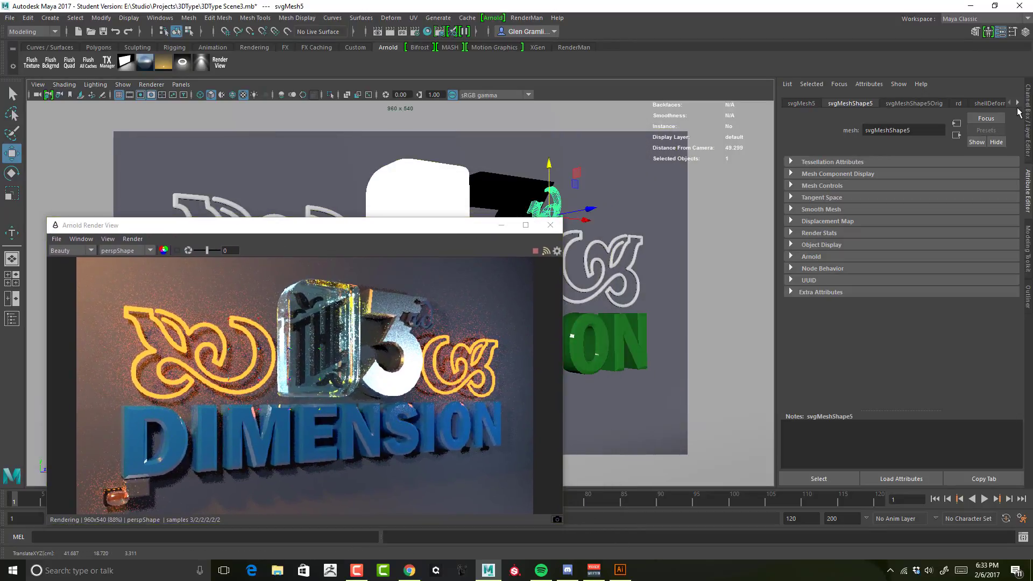
left_click(959, 103)
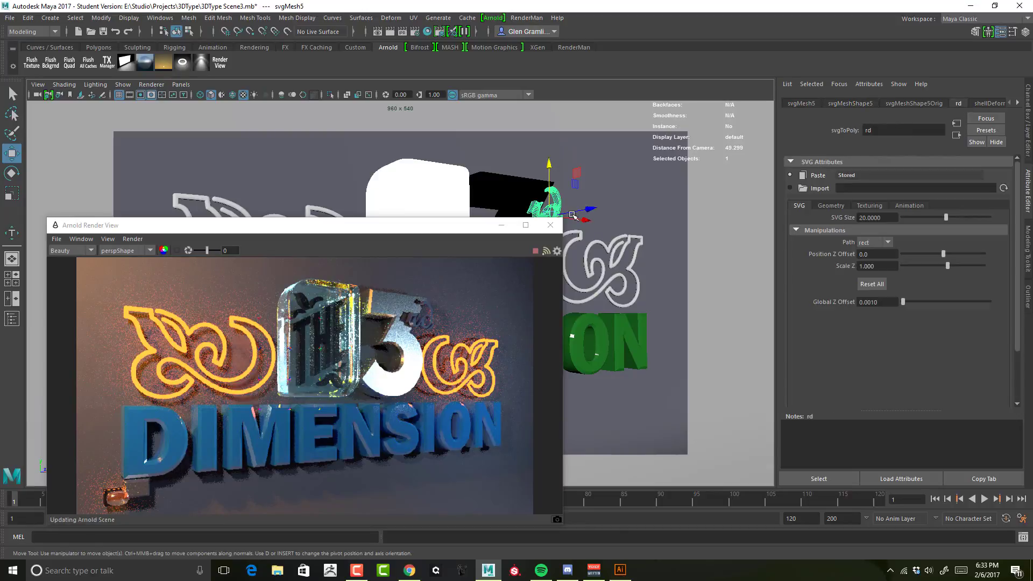
right_click_drag(560, 198, 568, 458)
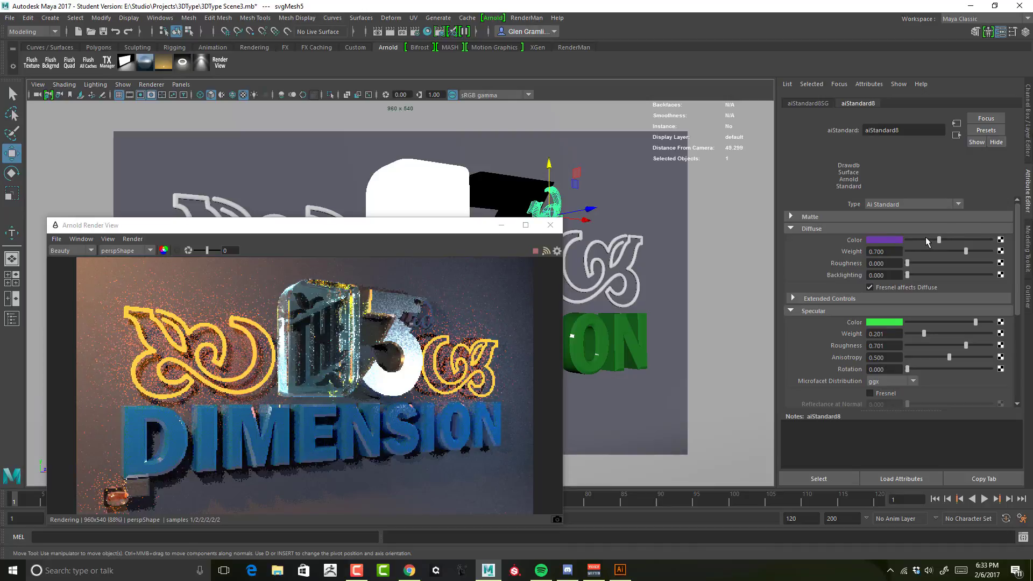
left_click_drag(927, 242, 920, 244)
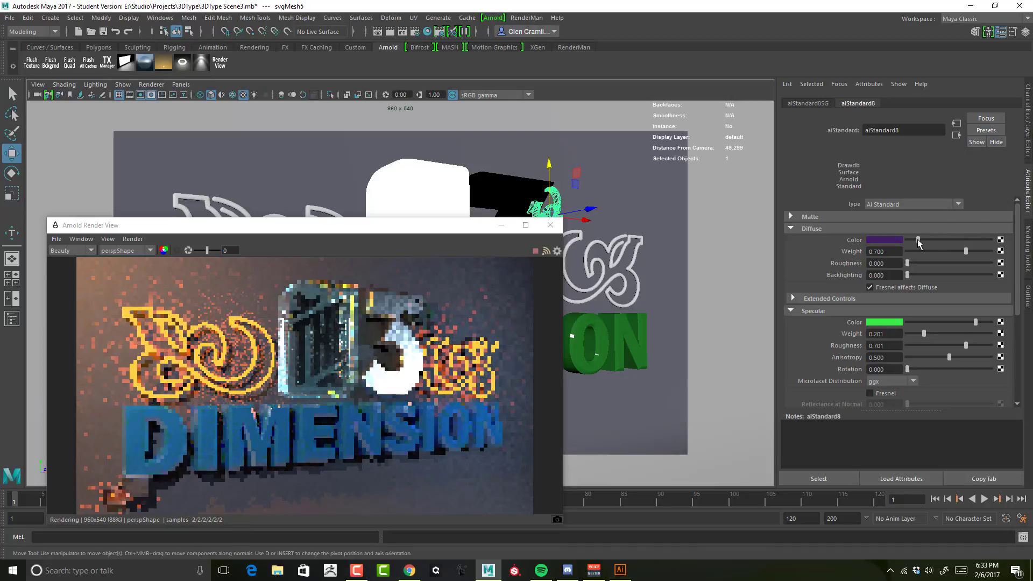
left_click(939, 322)
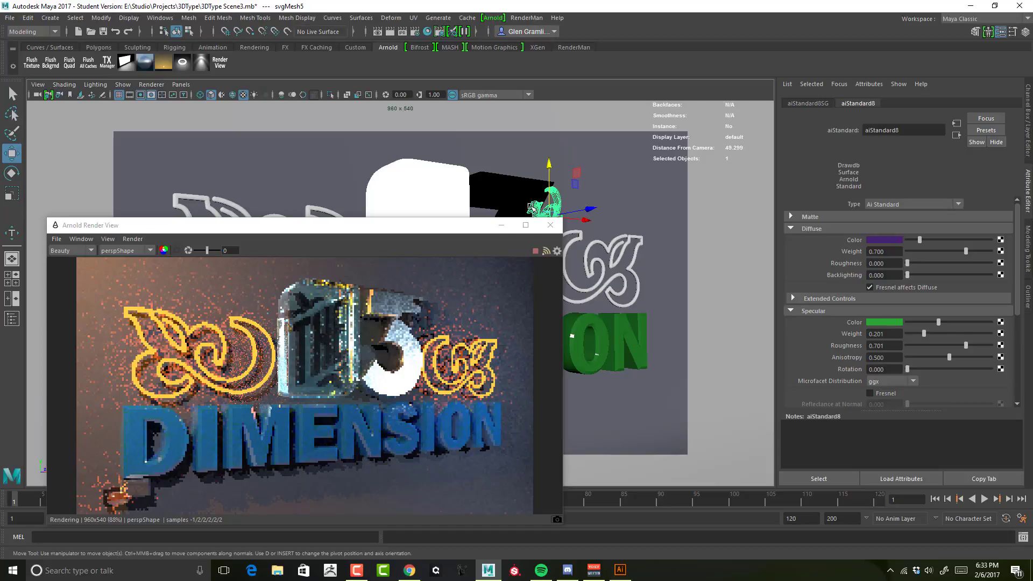
left_click_drag(378, 227, 413, 139)
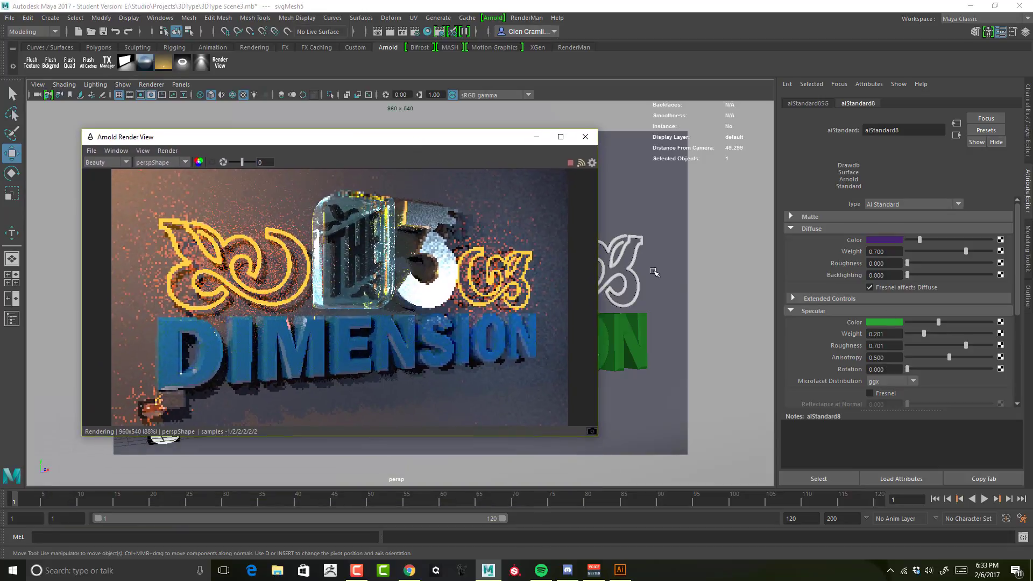
left_click(923, 322)
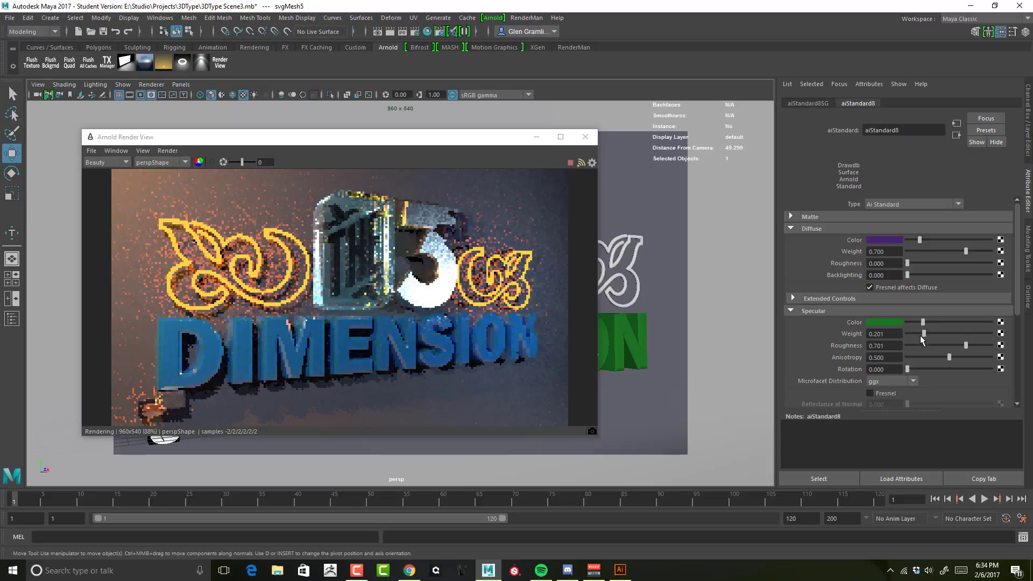
left_click(915, 334)
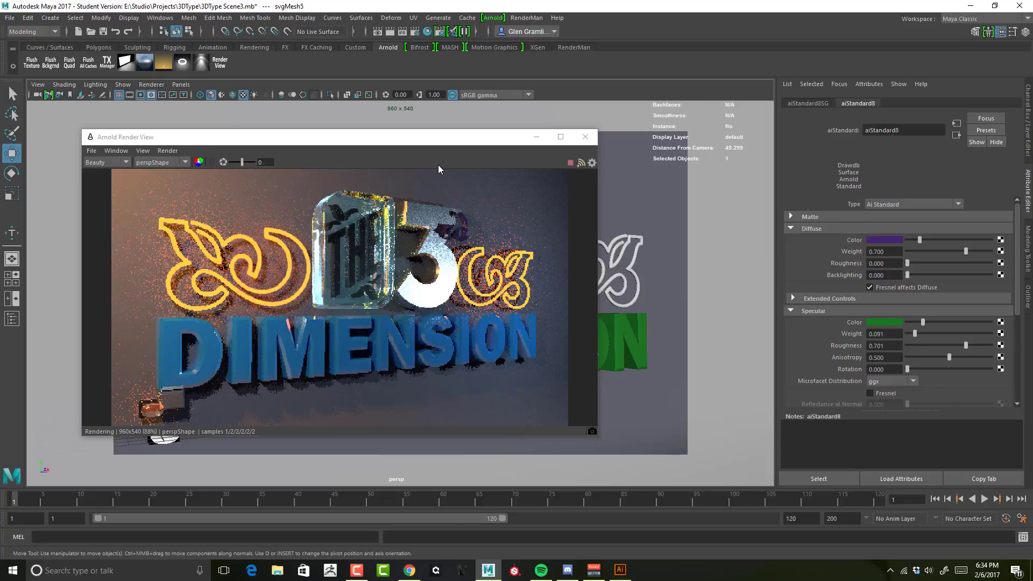
Push the rd lettering back to Z 2.622 and adjust its sideways placement against the 3's upper right edge
left_click_drag(451, 144, 483, 254)
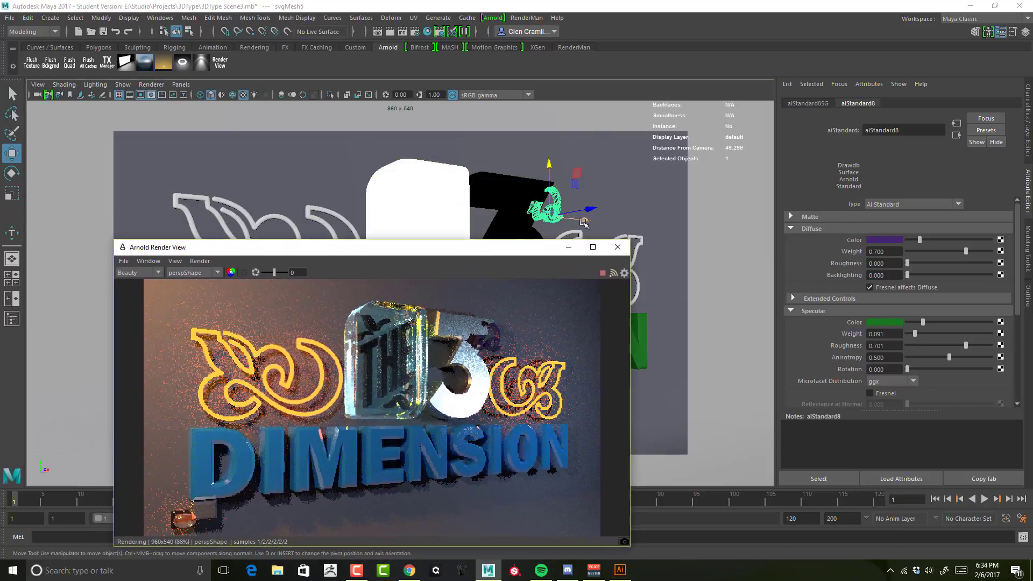
left_click_drag(592, 209, 586, 211)
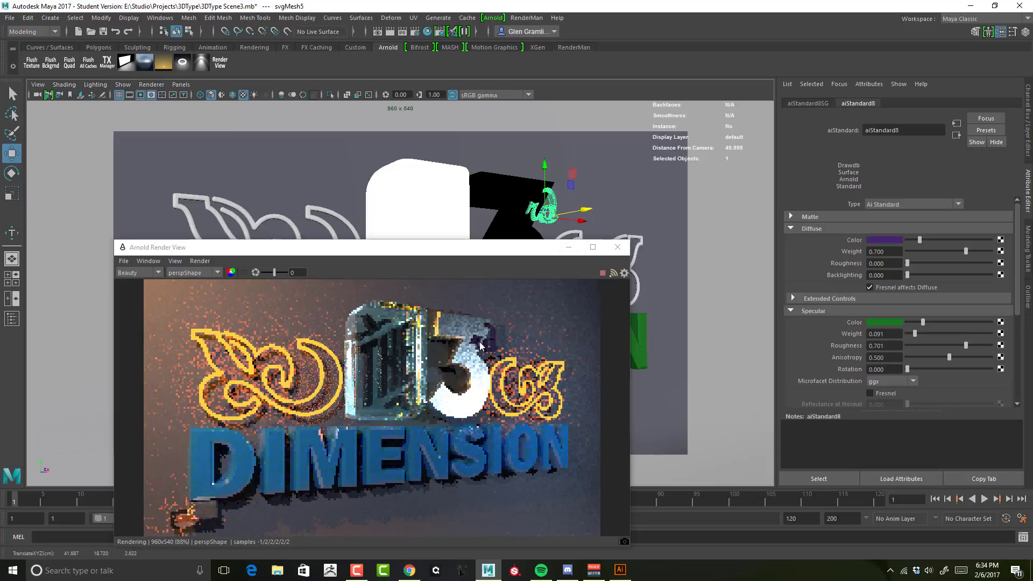
left_click_drag(478, 253, 370, 192)
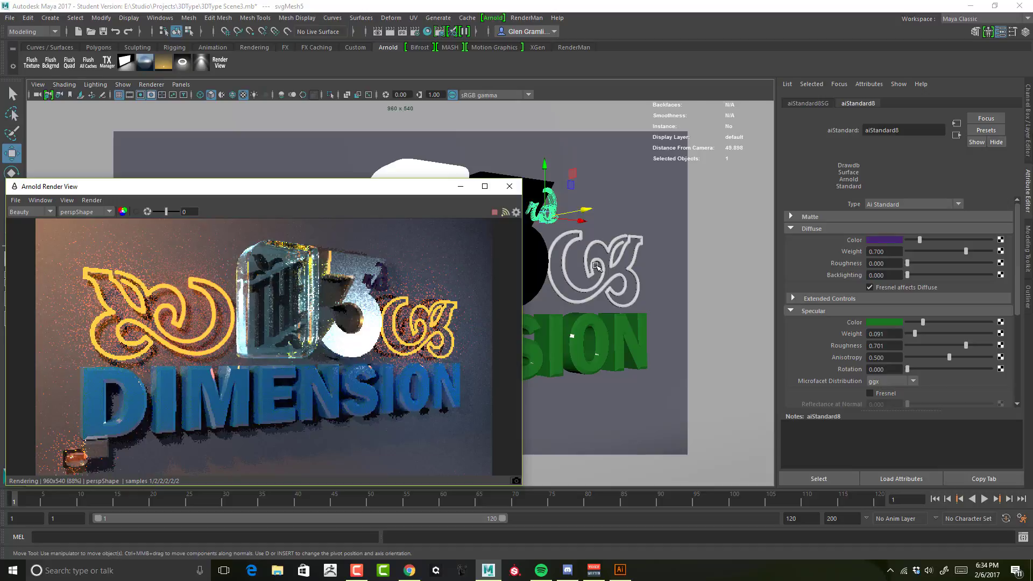
left_click_drag(578, 221, 598, 223)
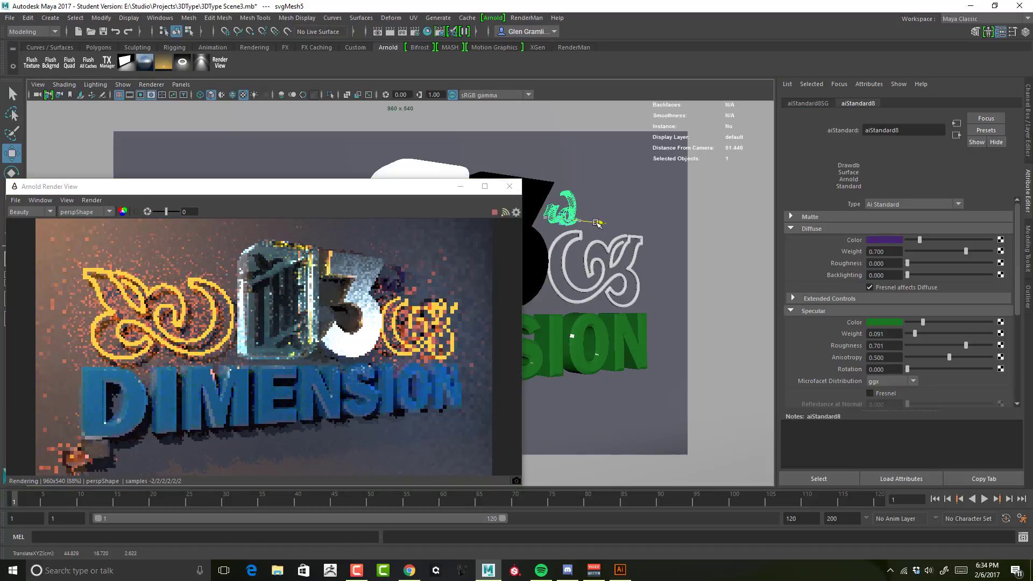
left_click_drag(631, 203, 631, 204, "alt")
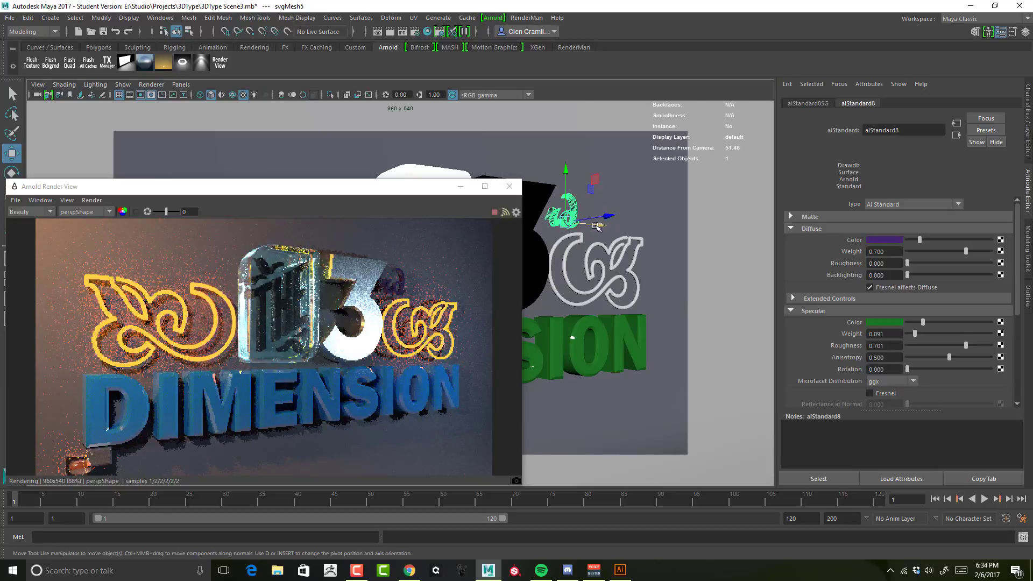
left_click_drag(596, 226, 629, 242)
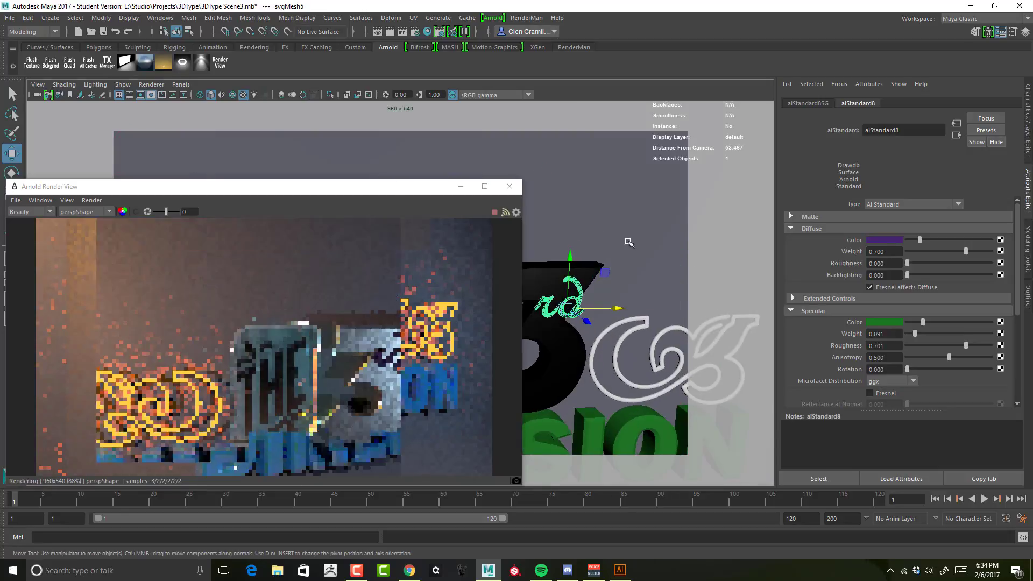
Scale the rd lettering uniformly where it overlaps the 3's upper right part
middle_click_drag(630, 243, 645, 208, "alt")
scroll(644, 207, "up", 1)
key("e")
key("r")
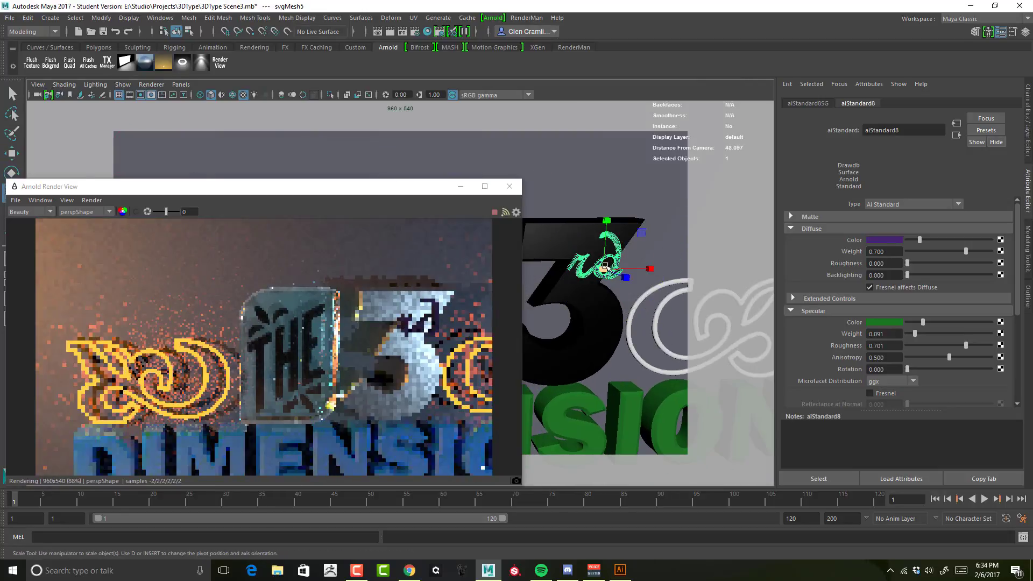
Scale down the "rd" lettering and move it up onto the 3's upper stroke, at about X 39.5 and Y 20.0
left_click_drag(605, 266, 526, 297)
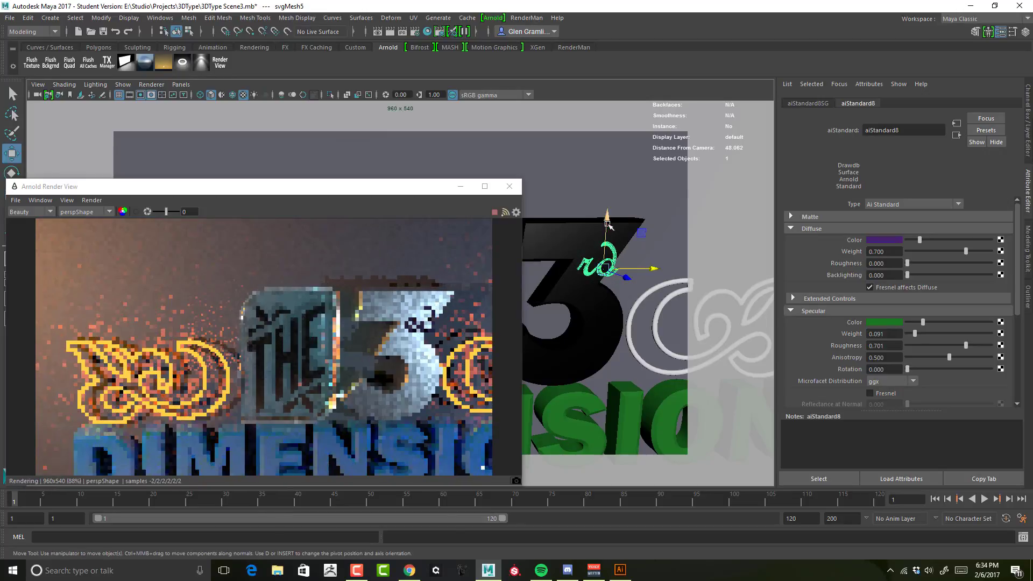
key("w")
left_click_drag(608, 222, 607, 203)
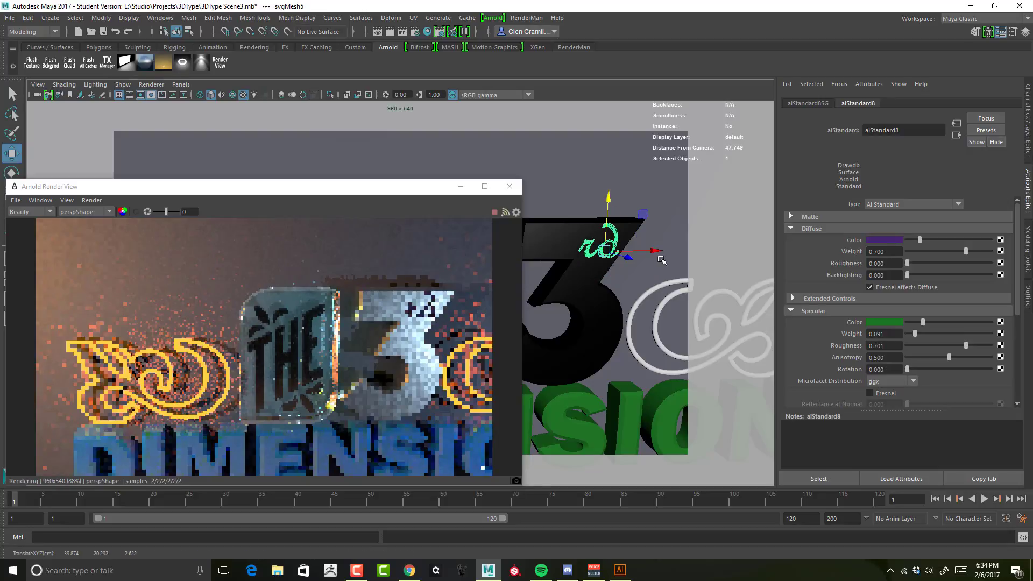
left_click_drag(654, 251, 650, 251)
left_click_drag(611, 191, 606, 202)
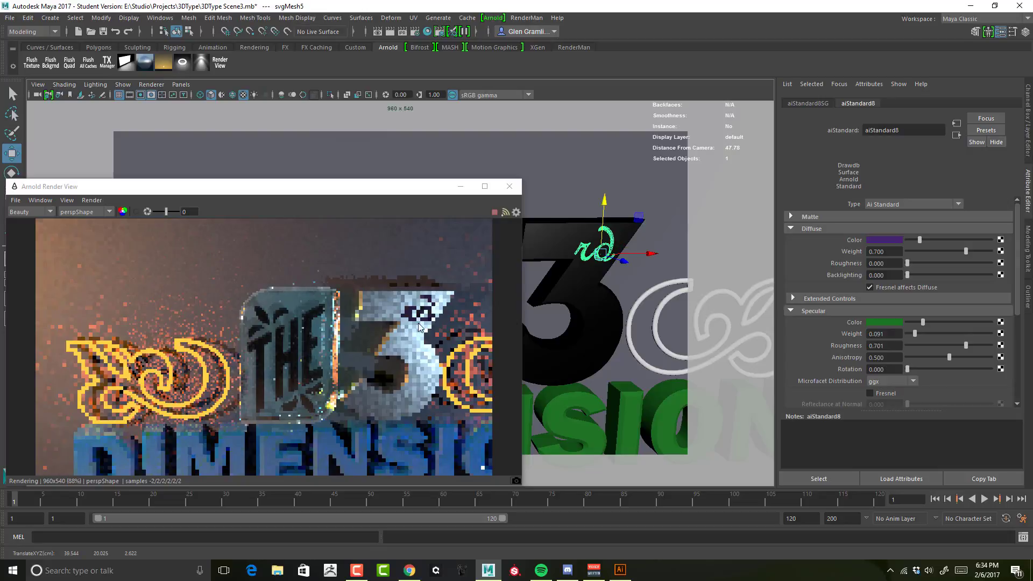
Move the "rd" lettering sideways to about X 41.9 and forward to about Z 3.15, beside the 3's upper right edge
left_click_drag(626, 287, 593, 263, "alt")
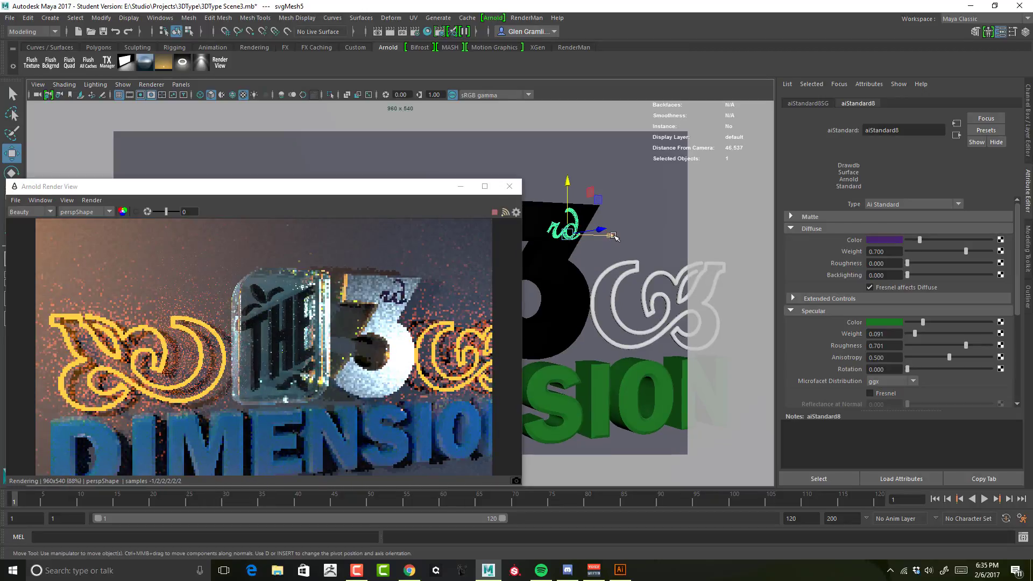
left_click_drag(614, 235, 630, 237)
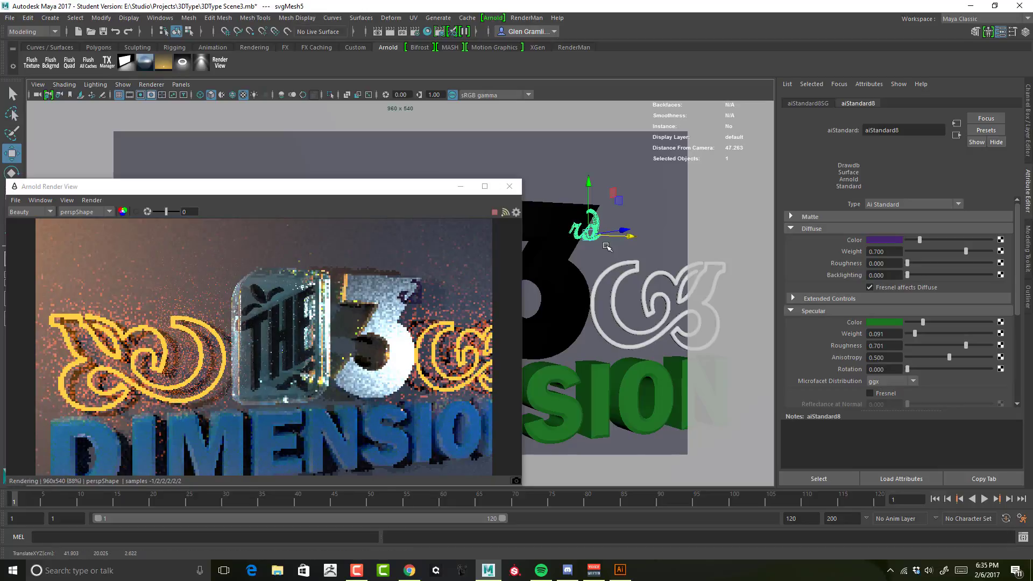
left_click_drag(607, 246, 644, 339, "alt")
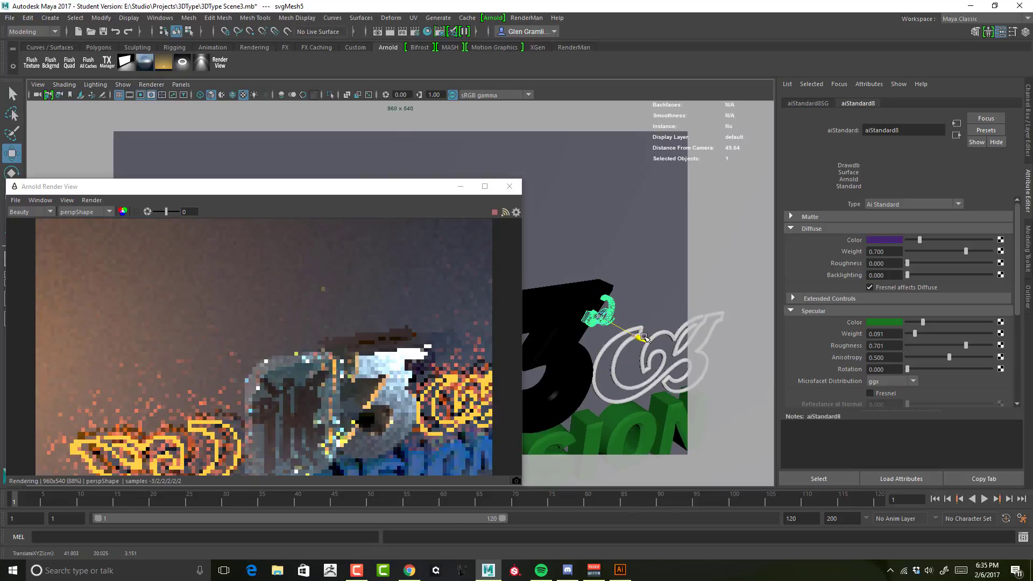
right_click_drag(547, 333, 583, 308, "alt")
Select the DIMENSION text and examine its letter edges up close in the viewport and the live render
left_click_drag(368, 192, 384, 133)
left_click(586, 365)
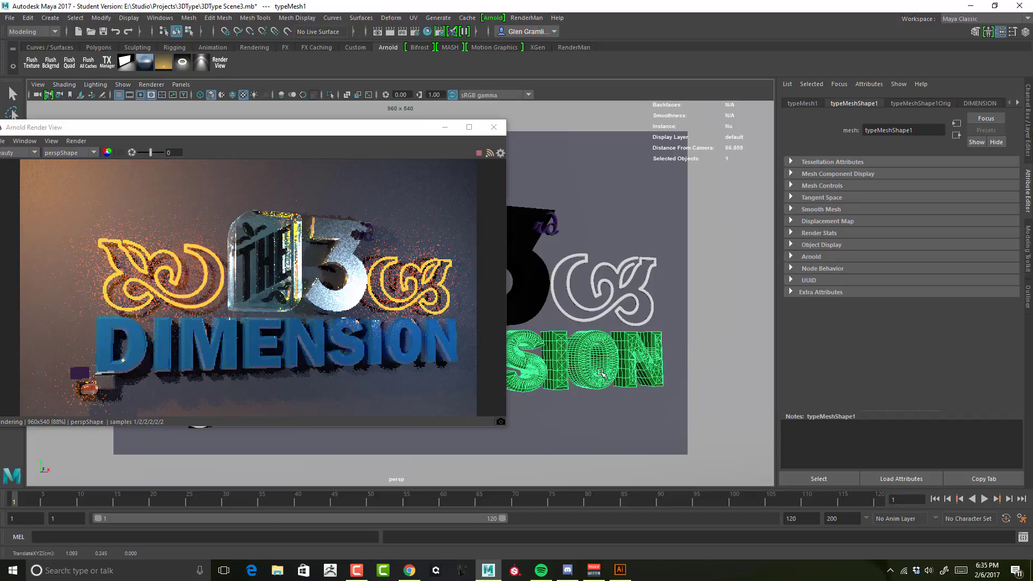
left_click_drag(539, 381, 584, 383, "alt")
right_click_drag(584, 384, 653, 390, "alt")
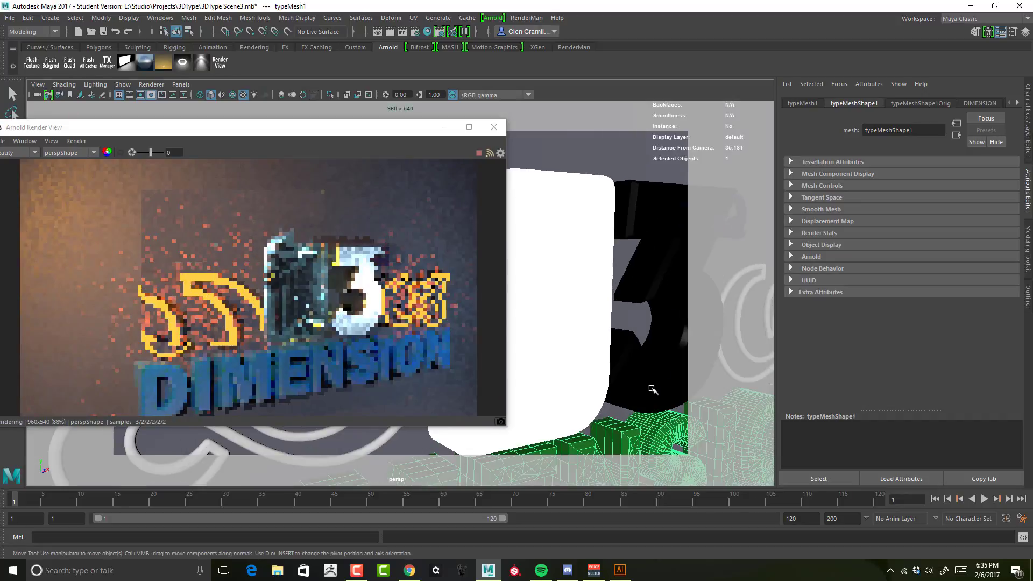
middle_click_drag(653, 389, 637, 310, "alt")
right_click_drag(637, 310, 664, 309, "alt")
middle_click_drag(664, 308, 553, 346, "alt")
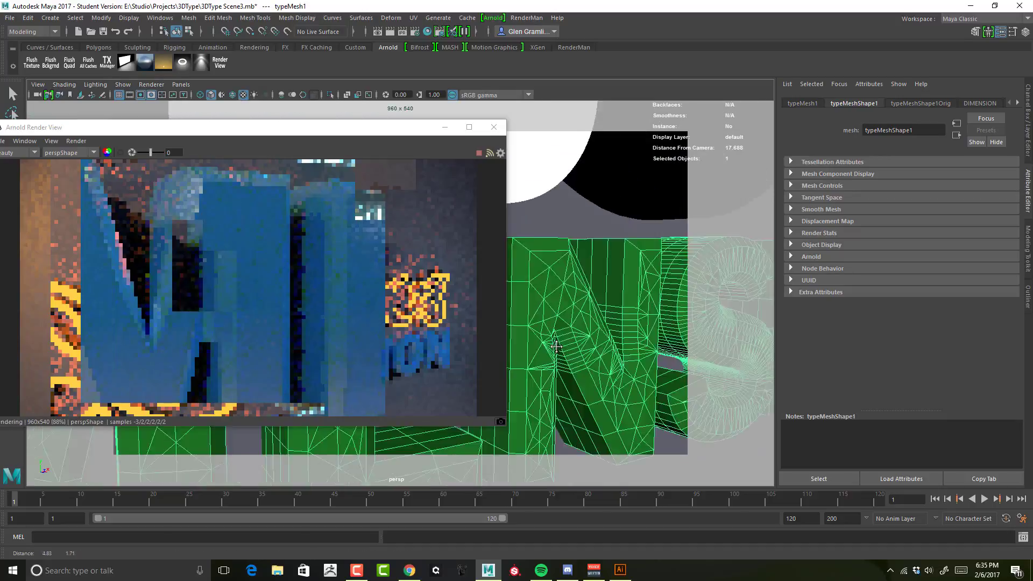
left_click_drag(554, 346, 583, 344, "alt")
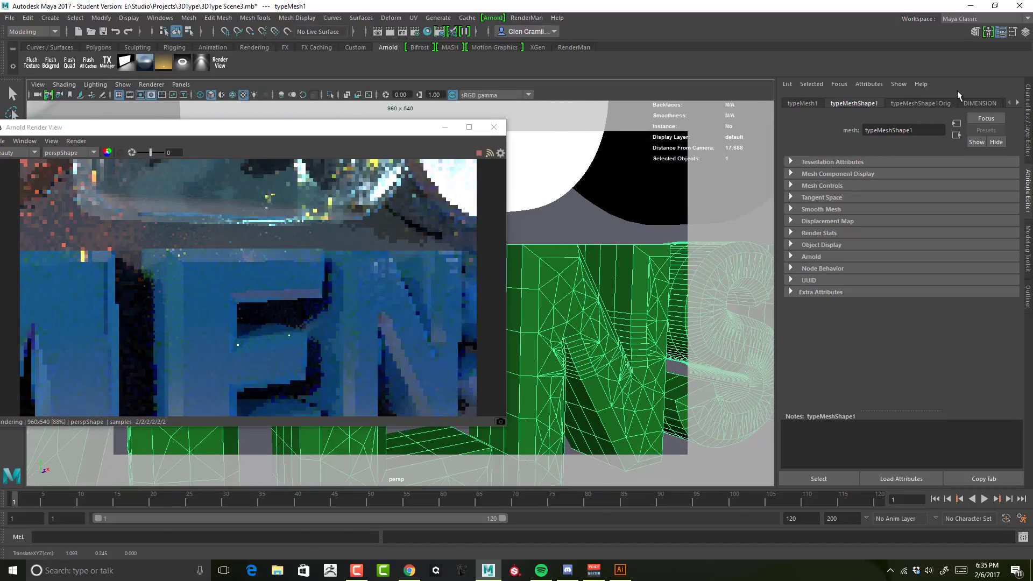
Apply the convex rounded preset profile to the inner front bevel of the DIMENSION text
left_click(982, 103)
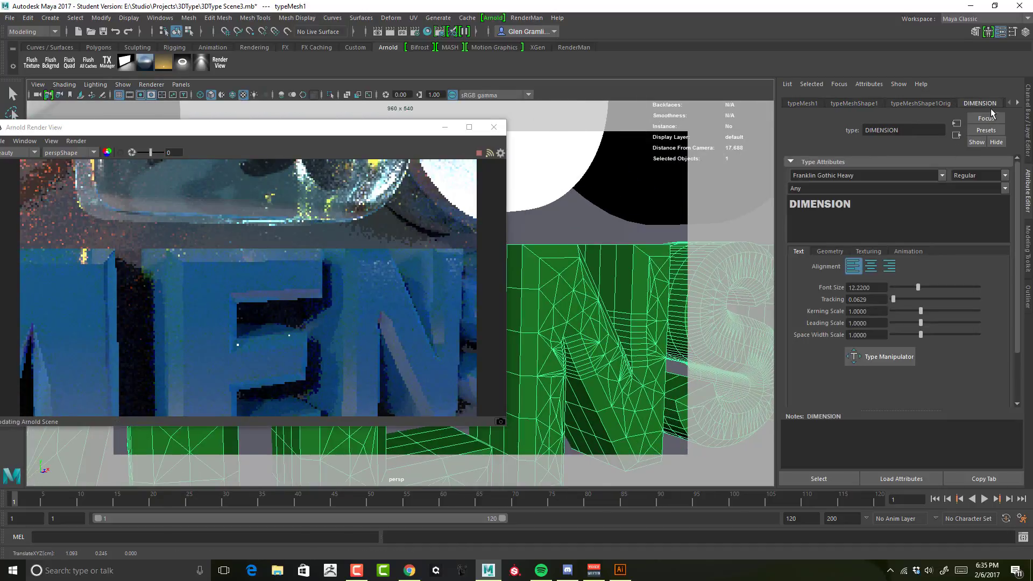
scroll(962, 289, "down", 1)
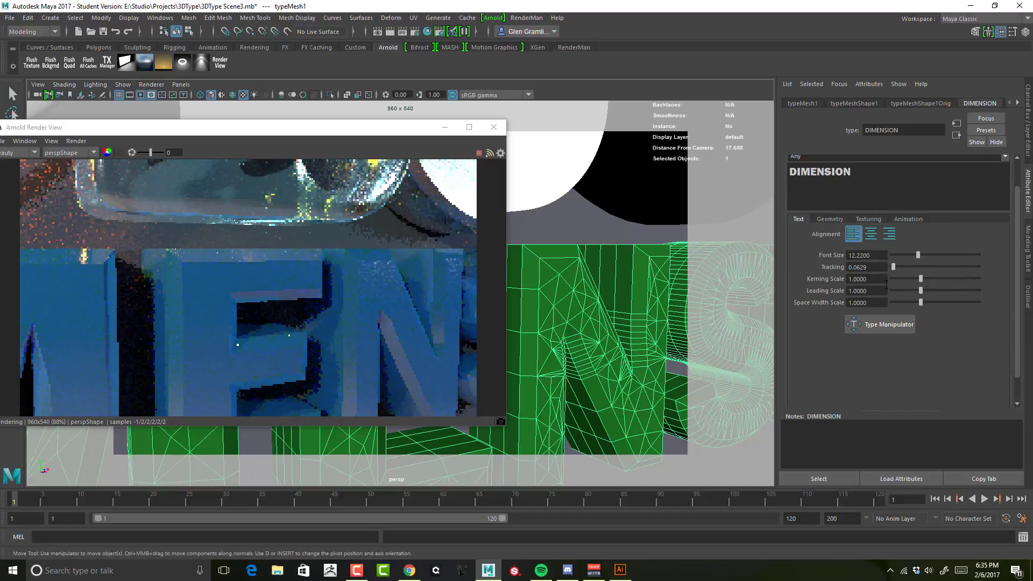
left_click(832, 219)
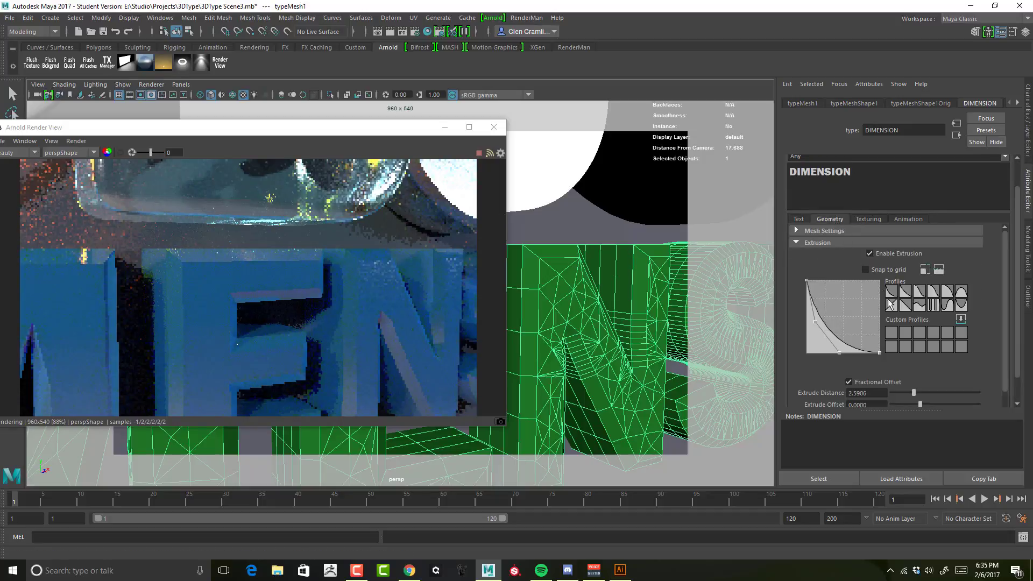
scroll(836, 314, "down", 2)
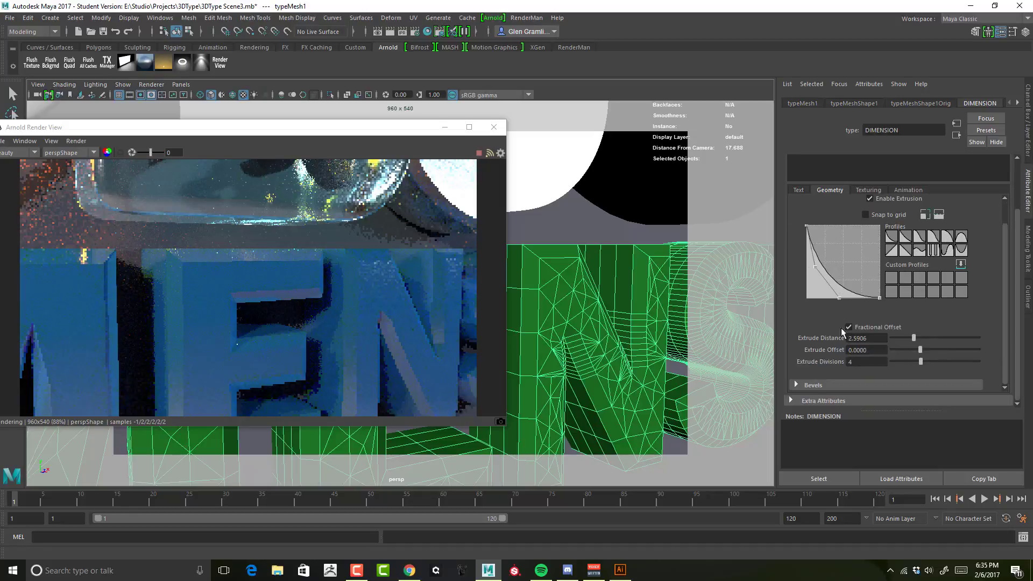
left_click(809, 386)
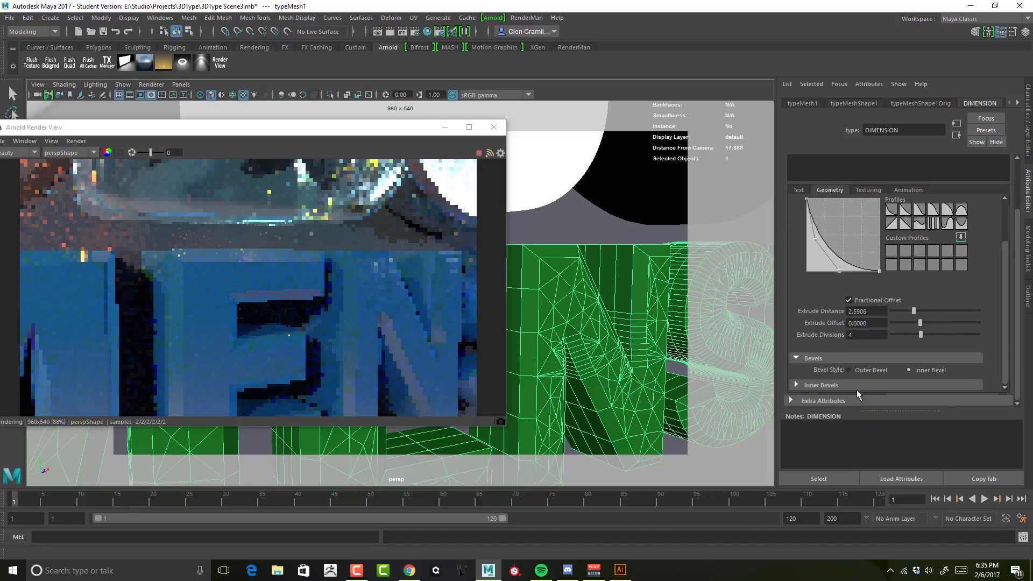
scroll(861, 376, "down", 6)
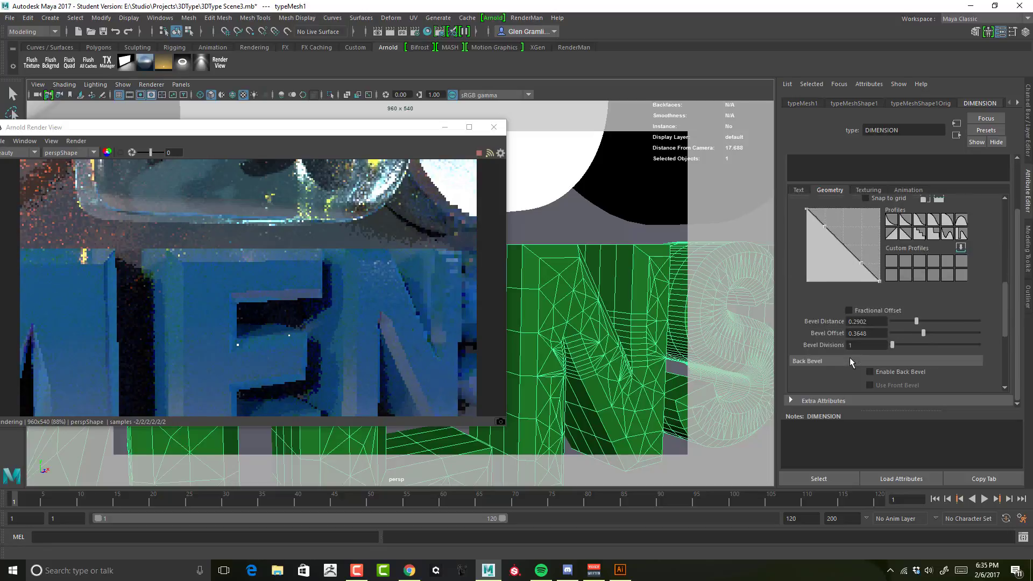
left_click(946, 286)
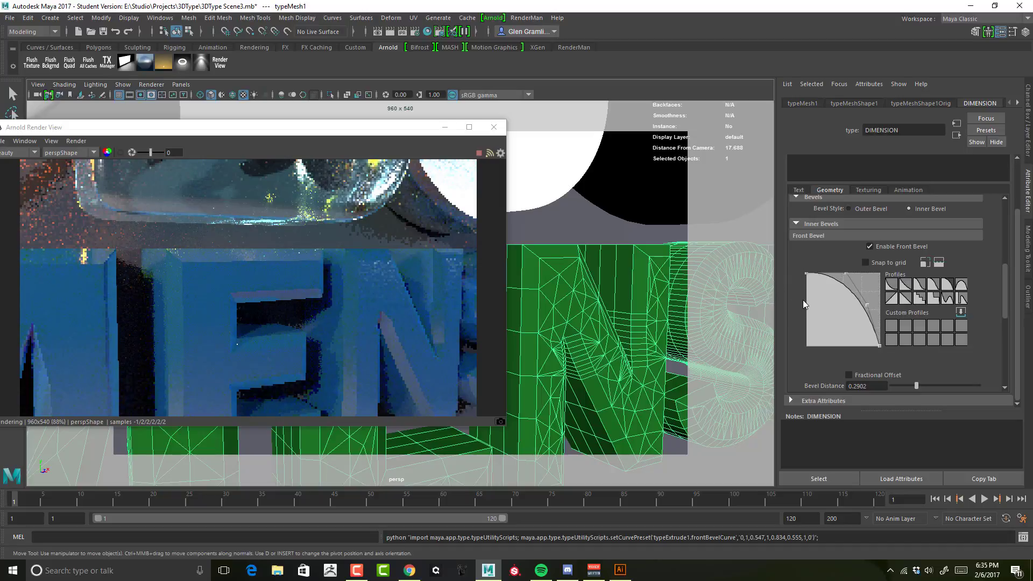
Try the Outer Bevel style on the DIMENSION text and return to Inner Bevel
left_click_drag(633, 314, 636, 312, "alt")
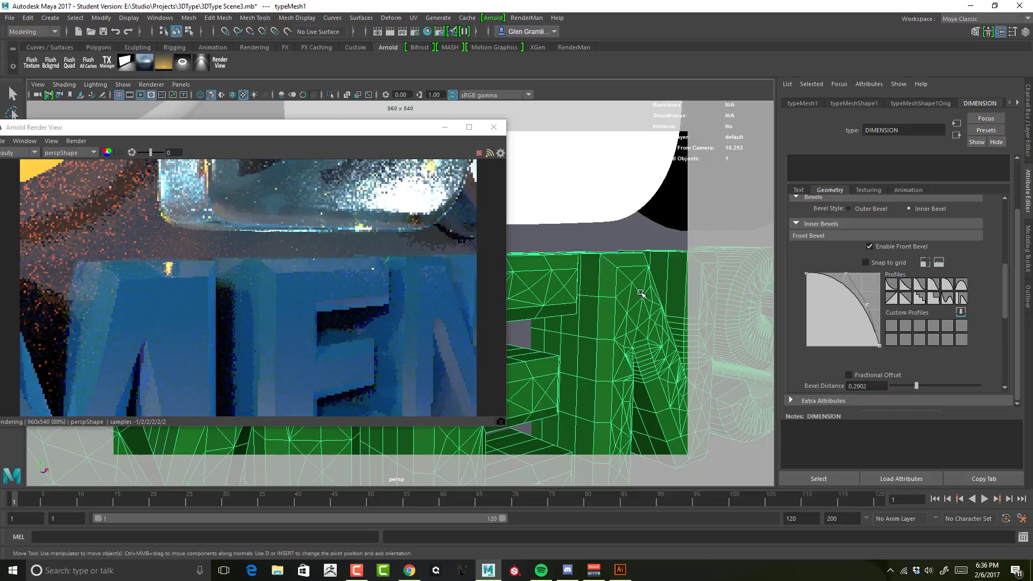
left_click(862, 208)
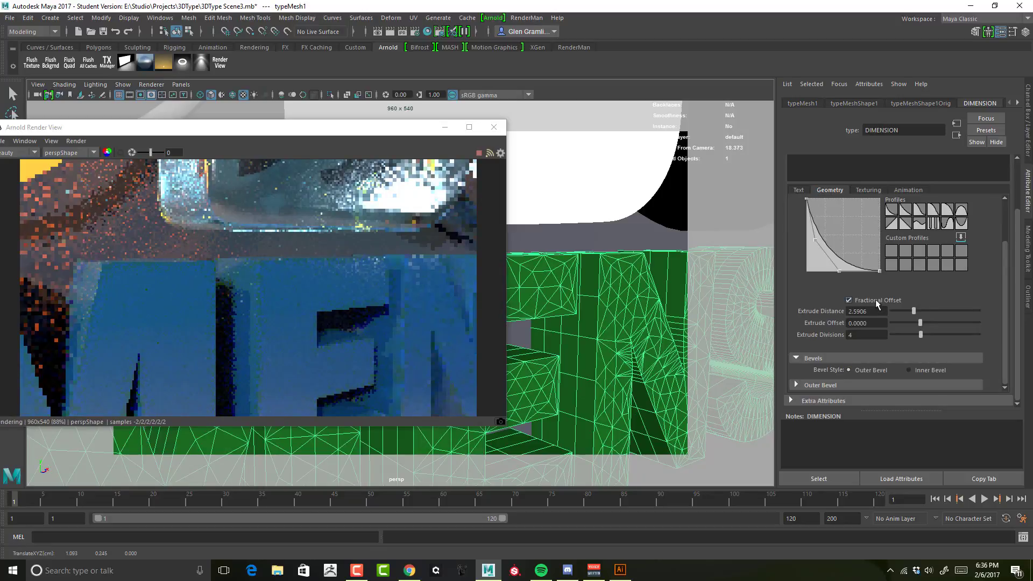
left_click(910, 370)
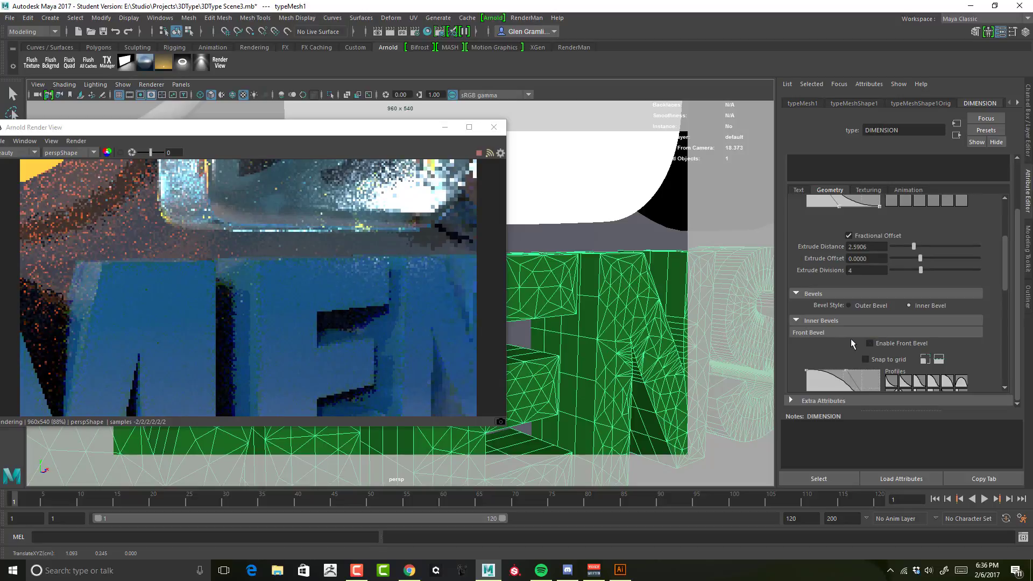
With the front bevel enabled, set the DIMENSION text's Bevel Divisions to 6 and Bevel Distance to 0.4894
scroll(876, 317, "down", 3)
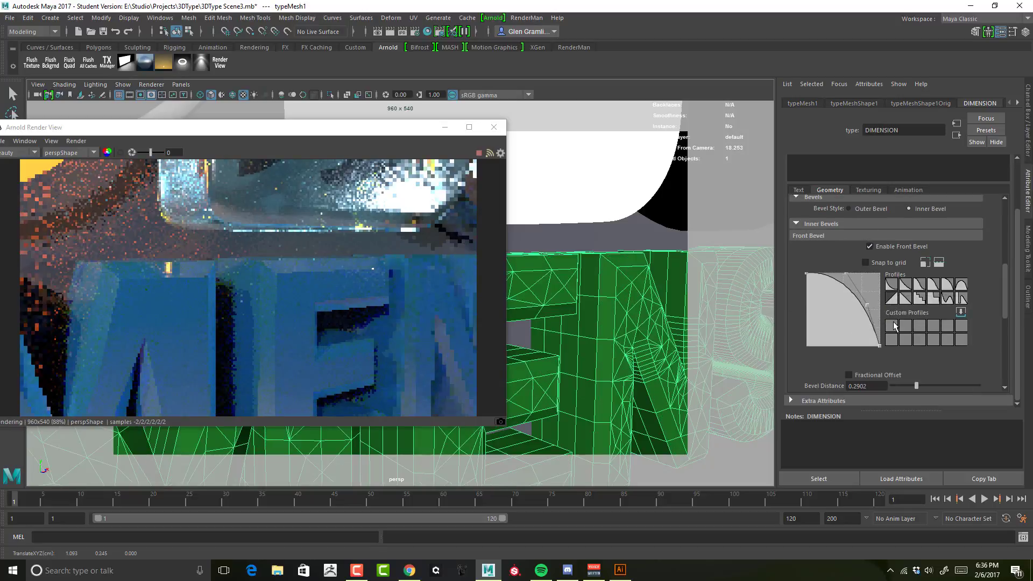
scroll(882, 322, "down", 3)
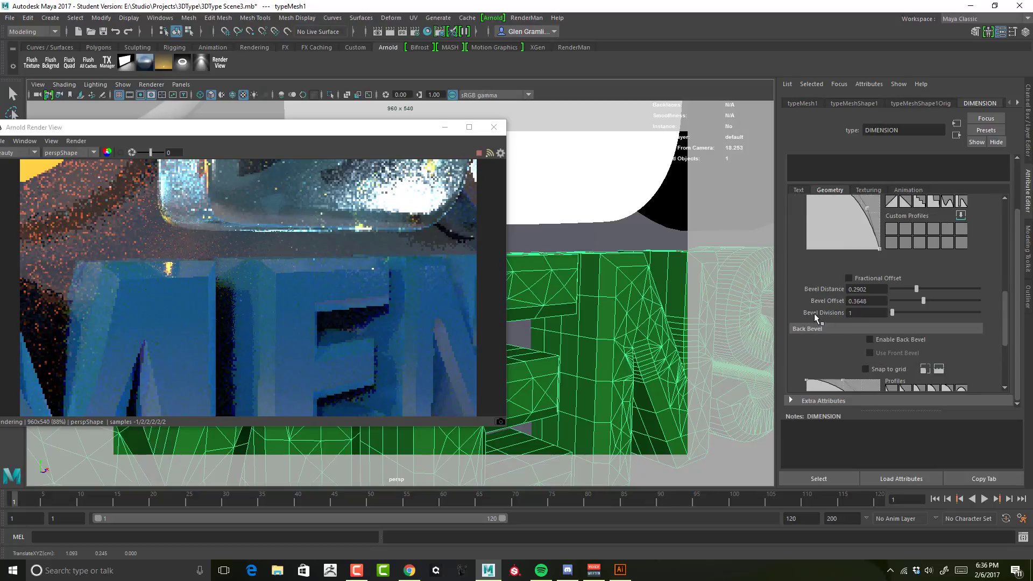
left_click_drag(903, 313, 941, 313)
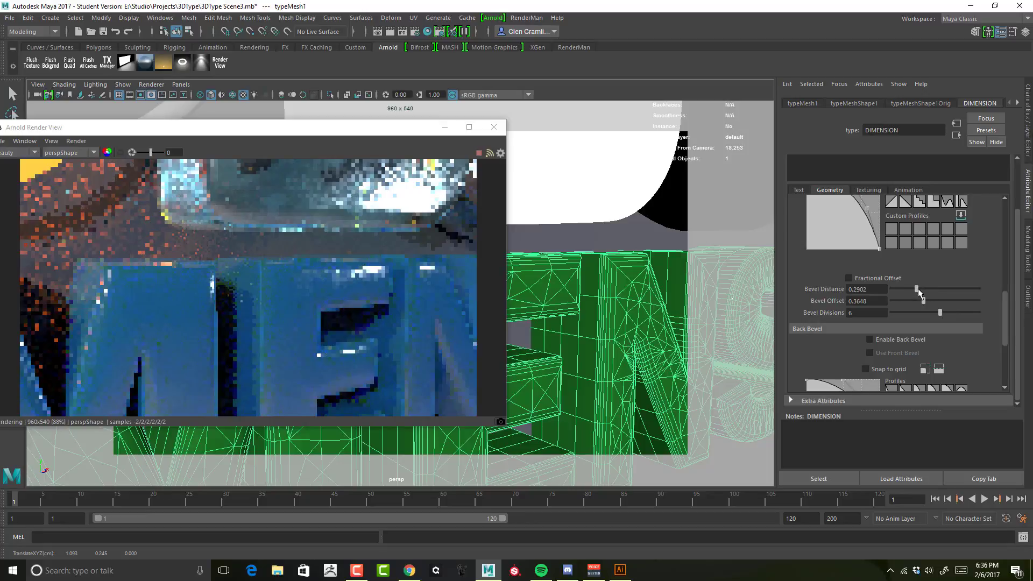
left_click_drag(932, 292, 933, 292)
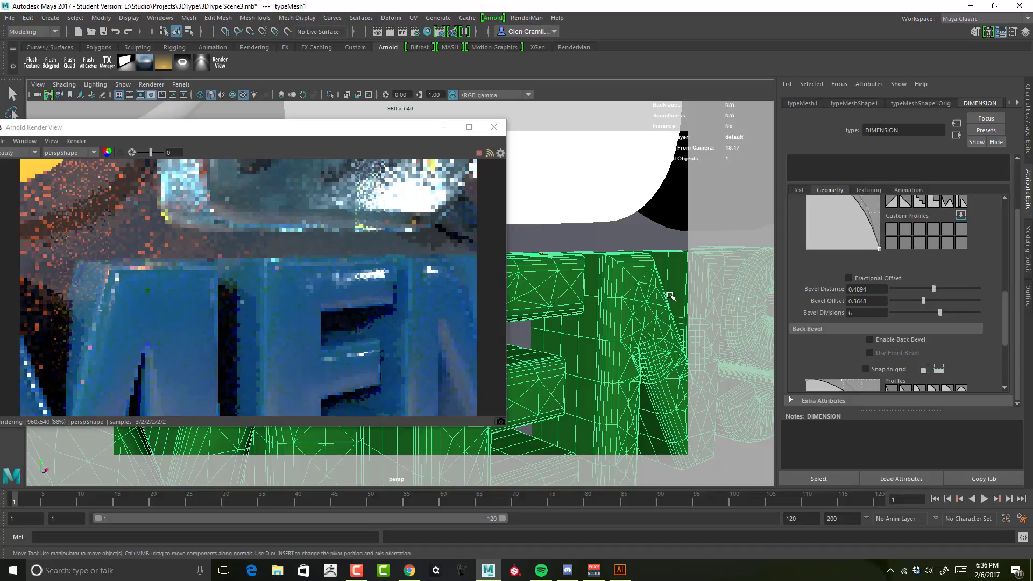
Open the material attributes of the DIMENSION text and set the Sub-Surface Scattering weight to 0
right_click_drag(670, 296, 570, 302, "alt")
middle_click_drag(629, 302, 702, 301, "alt")
right_click_drag(702, 302, 637, 317, "alt")
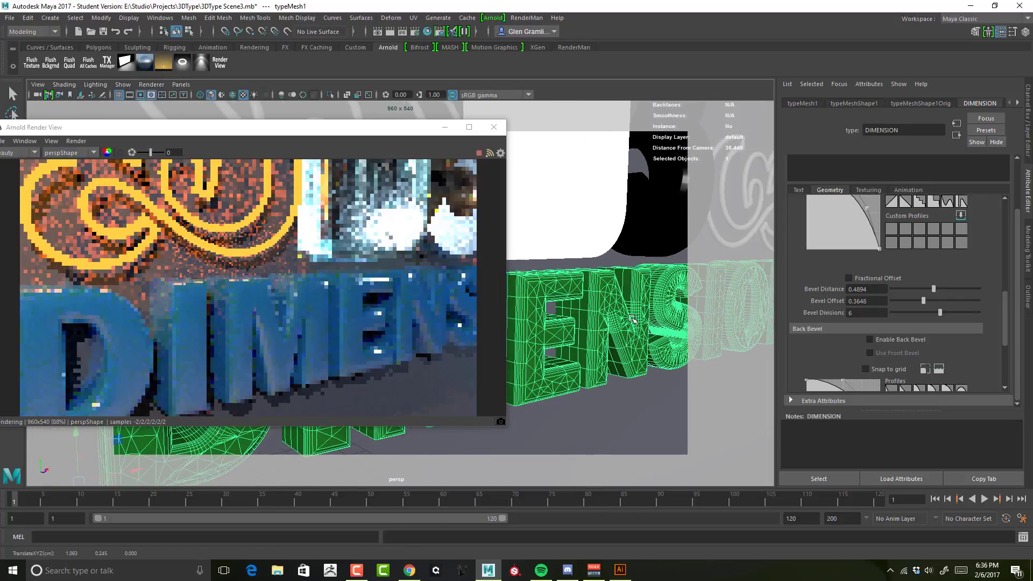
right_click_drag(632, 260, 629, 538)
right_click_drag(628, 458, 633, 521)
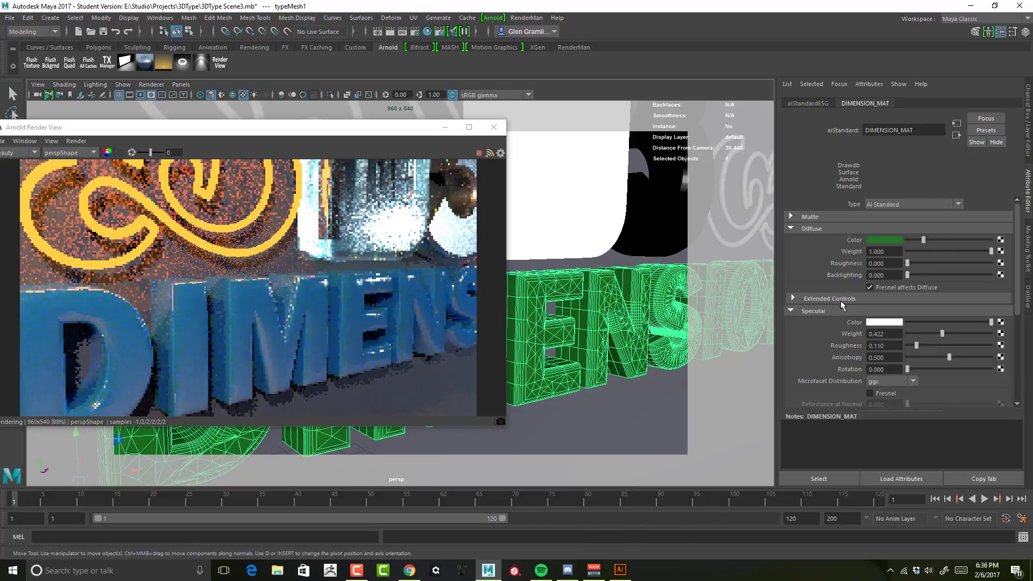
scroll(844, 312, "down", 4)
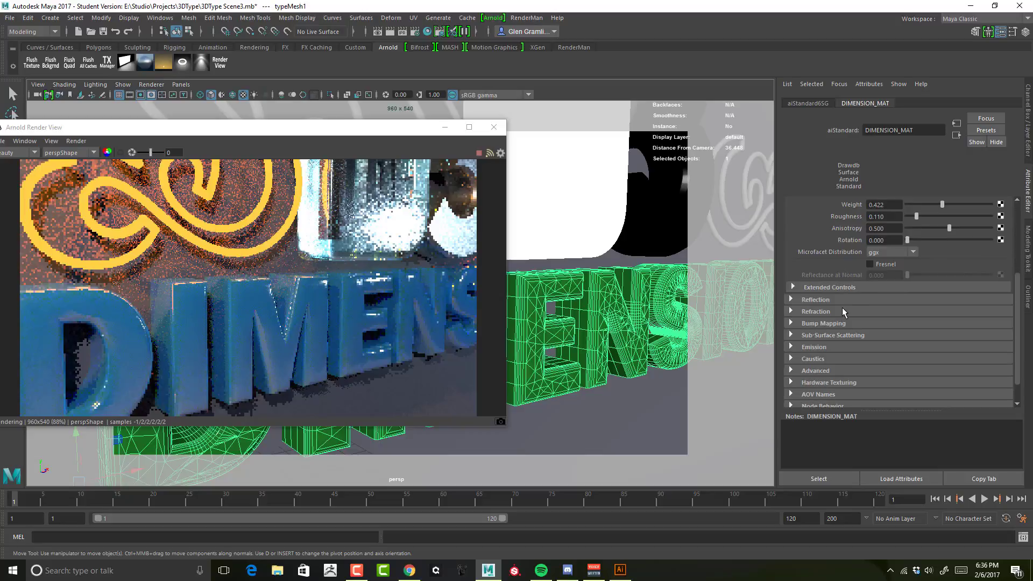
left_click(838, 335)
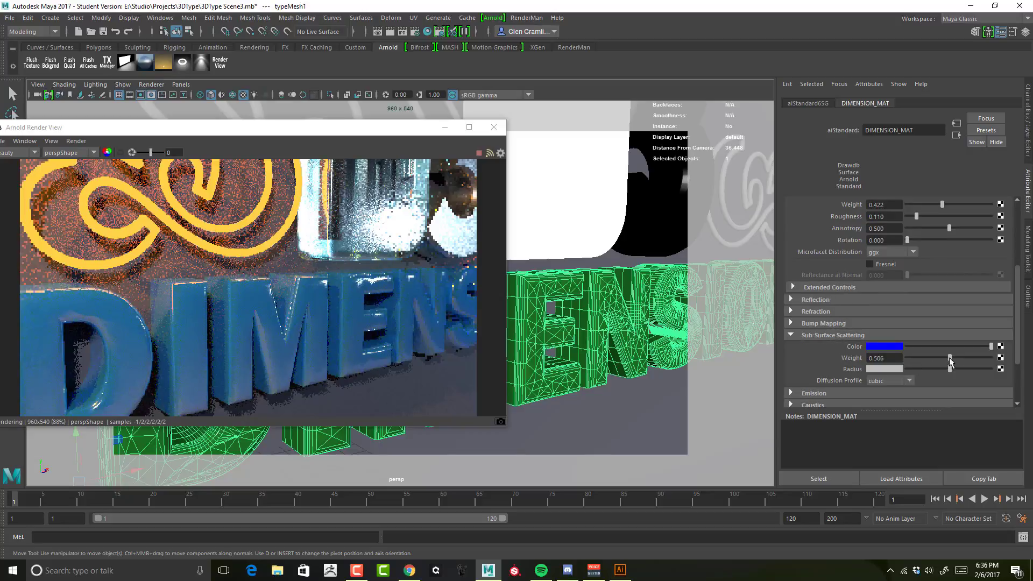
left_click_drag(950, 359, 894, 356)
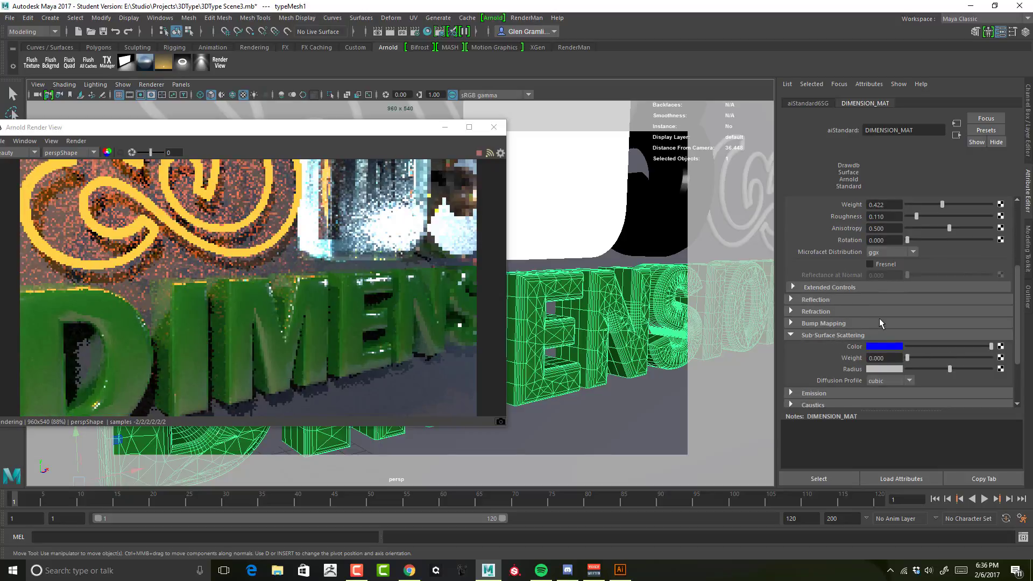
Set the specular weight of DIMENSION_MAT to 0 and brighten its green diffuse color
scroll(861, 253, "up", 1)
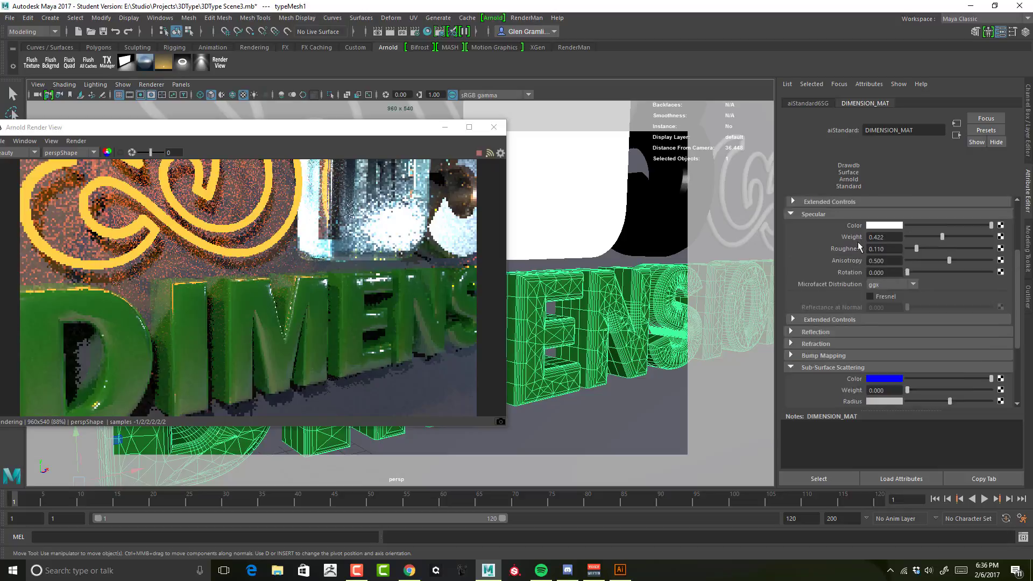
scroll(859, 246, "up", 3)
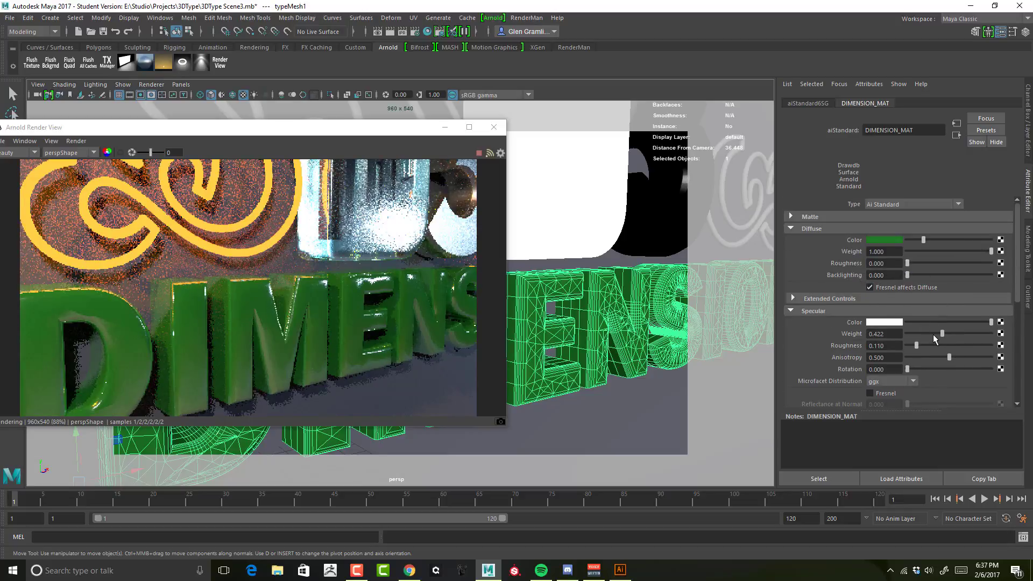
left_click_drag(933, 334, 864, 331)
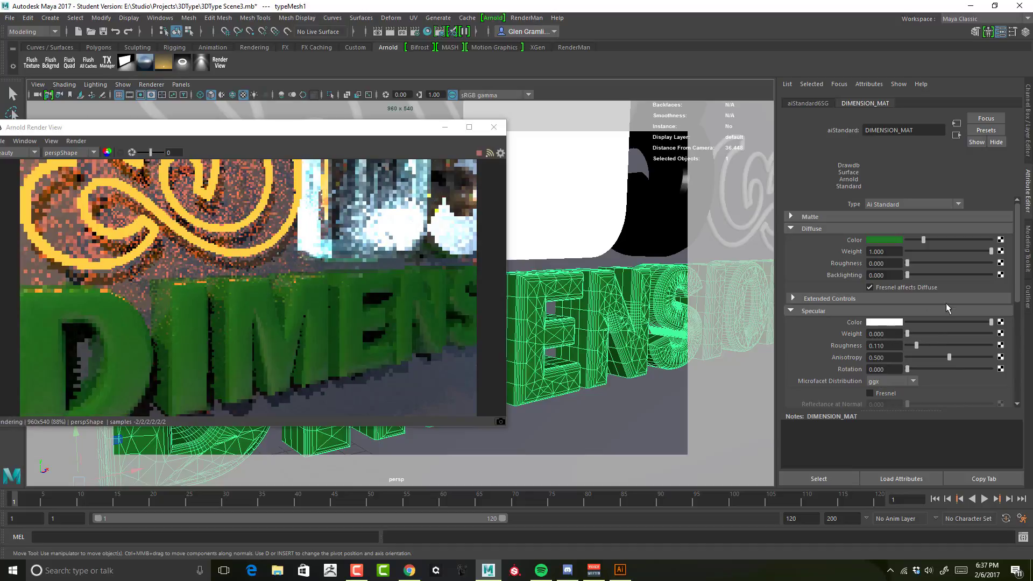
scroll(950, 340, "down", 1)
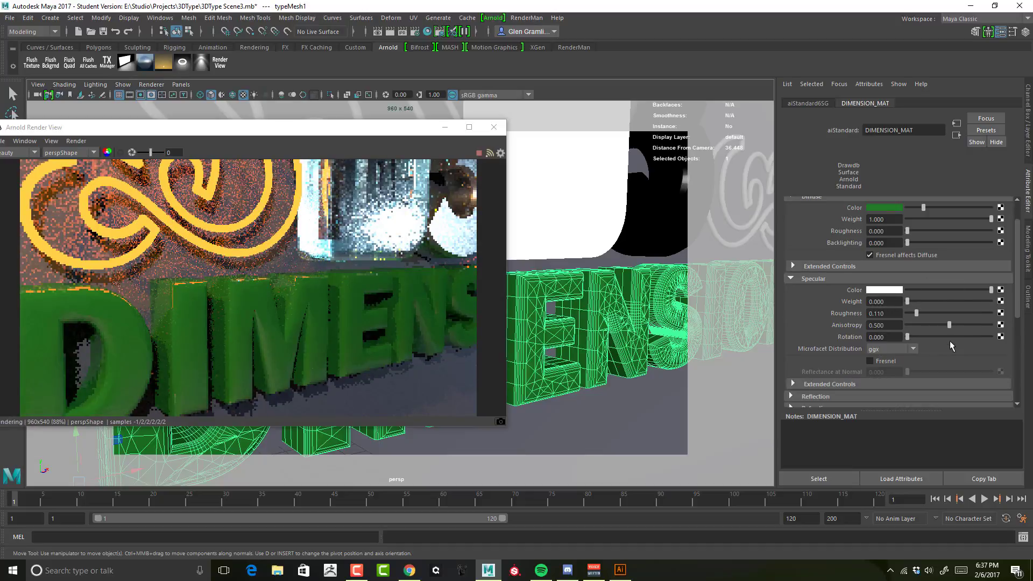
scroll(950, 346, "up", 1)
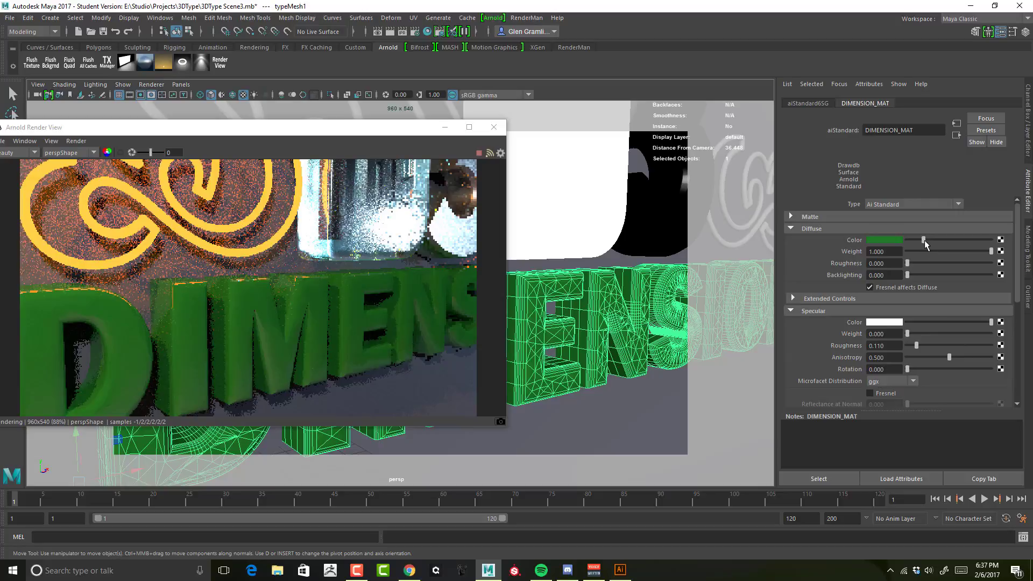
left_click_drag(924, 241, 942, 241)
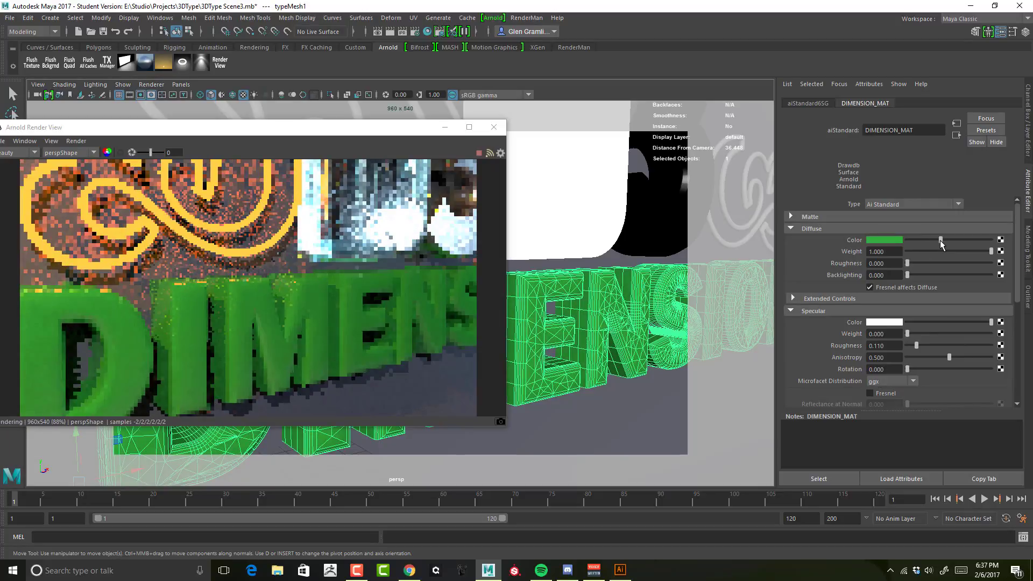
Change DIMENSION_MAT's diffuse color to a medium blue and set its specular weight to 0.123 and specular roughness to 0.247
left_click(880, 240)
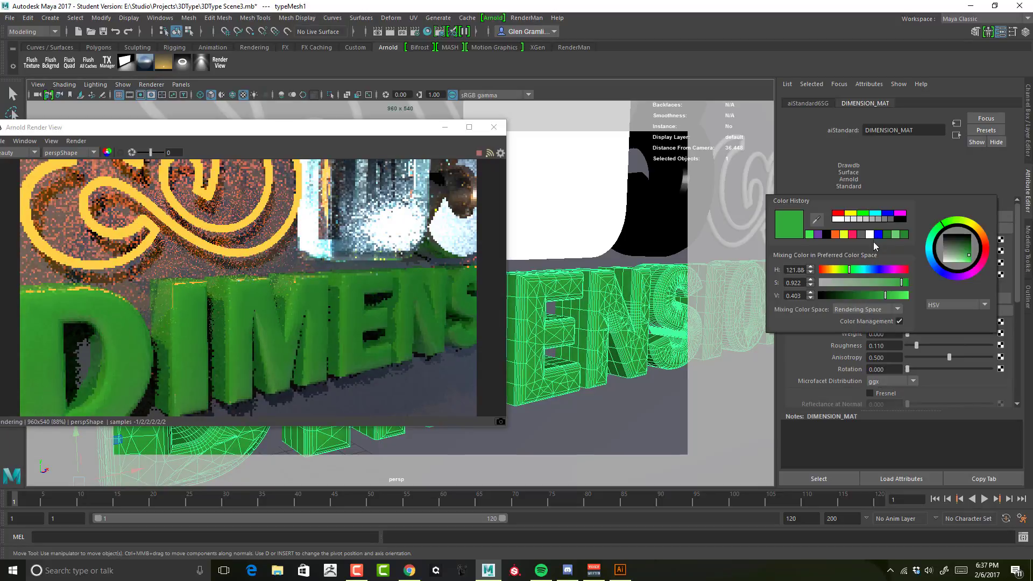
left_click_drag(939, 245, 927, 267)
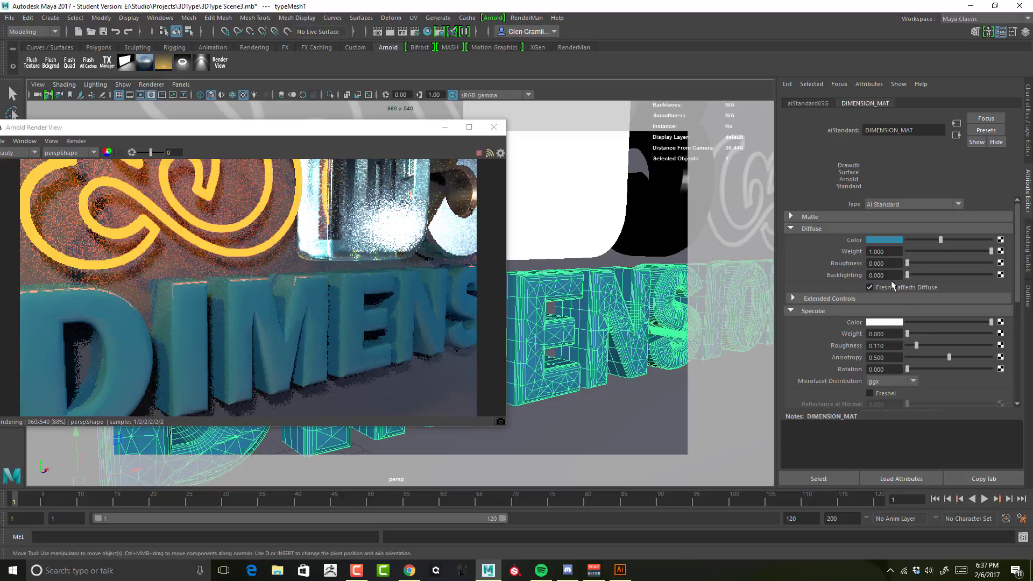
scroll(892, 284, "down", 2)
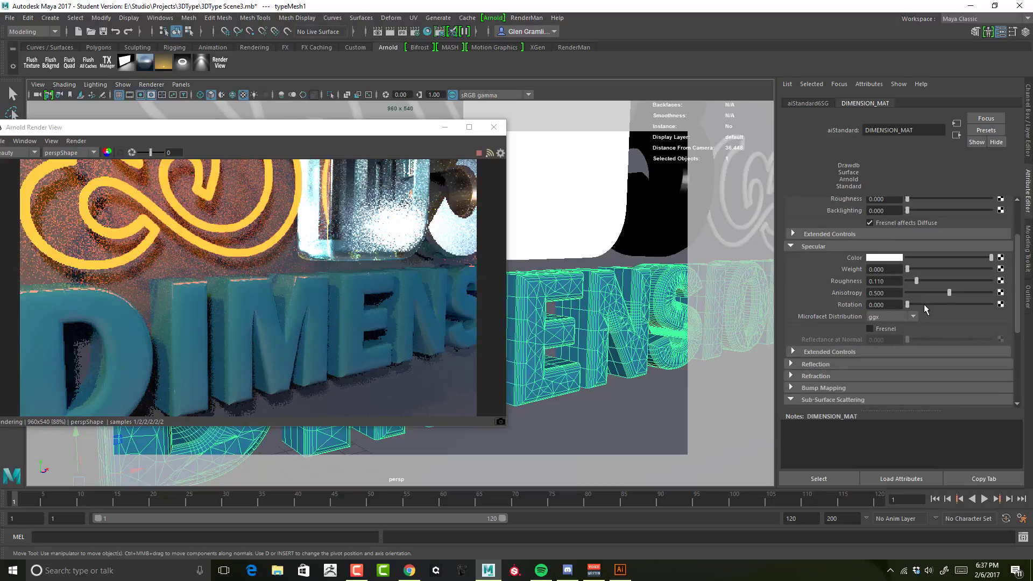
left_click_drag(911, 268, 928, 279)
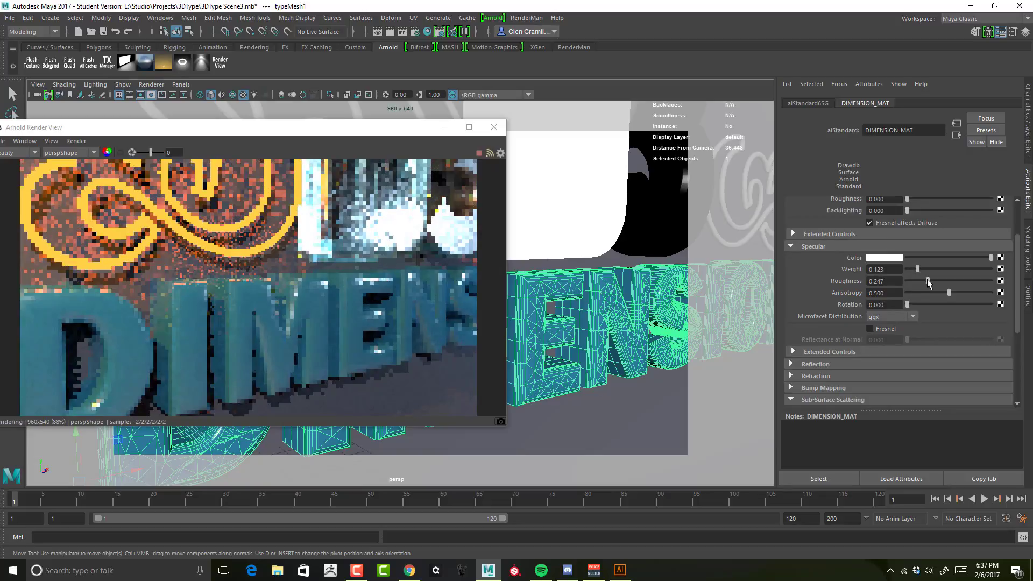
Change the specular color of DIMENSION_MAT to magenta, with specular weight 0.279 and roughness 0.578
left_click(883, 258)
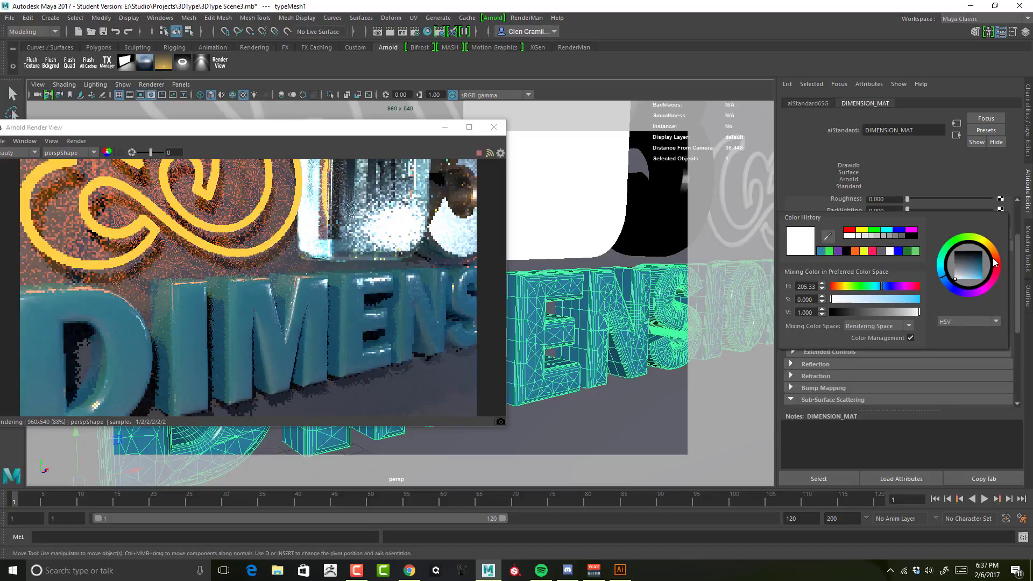
mouse_move(995, 263)
left_mouse_down()
mouse_move(997, 286)
mouse_move(979, 276)
left_mouse_up()
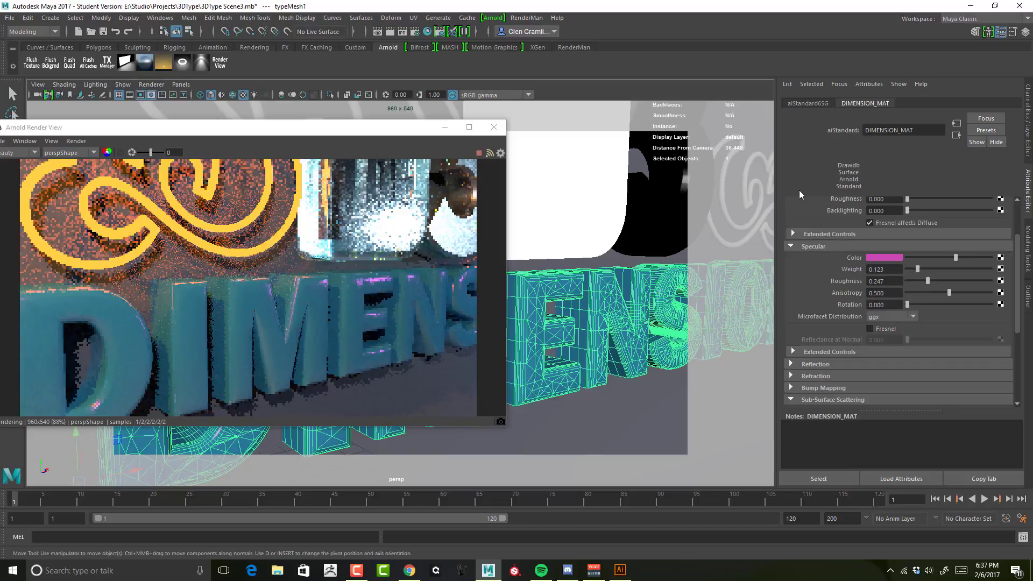
mouse_move(927, 278)
left_mouse_down()
mouse_move(965, 278)
mouse_move(928, 270)
left_mouse_up()
Set the reflection weight of DIMENSION_MAT to 0.279 and its refraction weight to 0.643
scroll(819, 293, "down", 3)
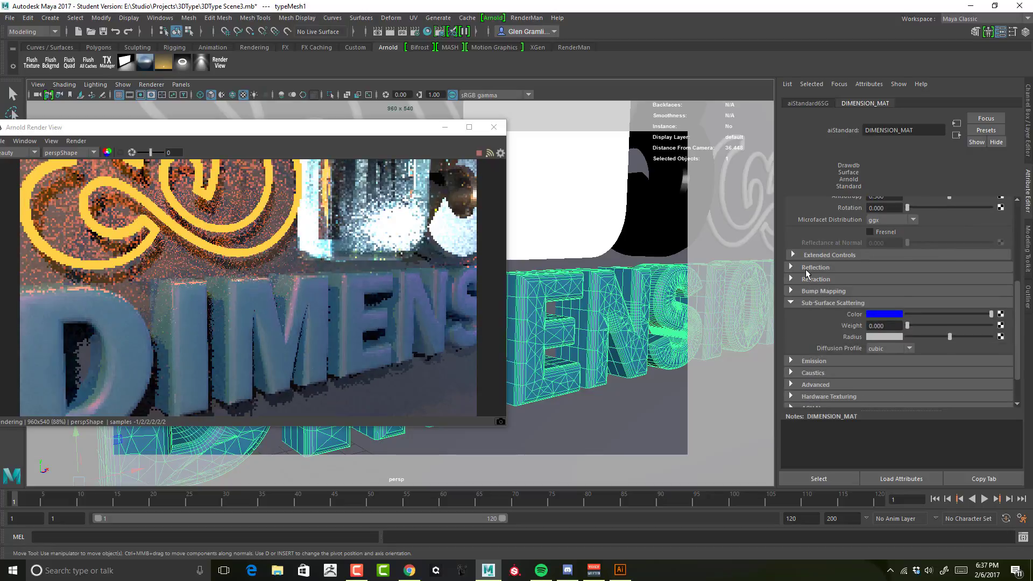
left_click(805, 268)
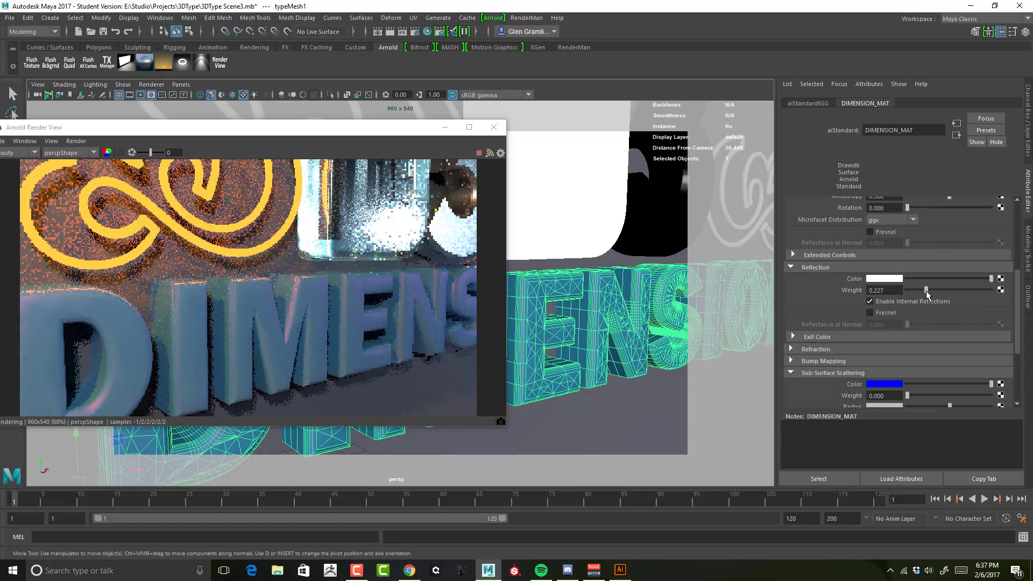
left_click_drag(926, 291, 933, 294)
scroll(794, 289, "down", 2)
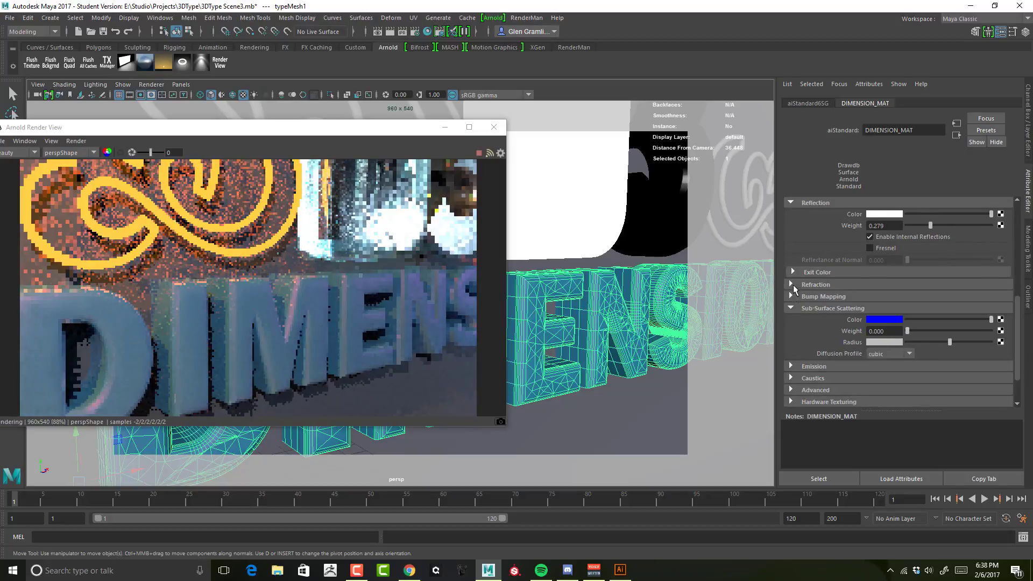
left_click(793, 285)
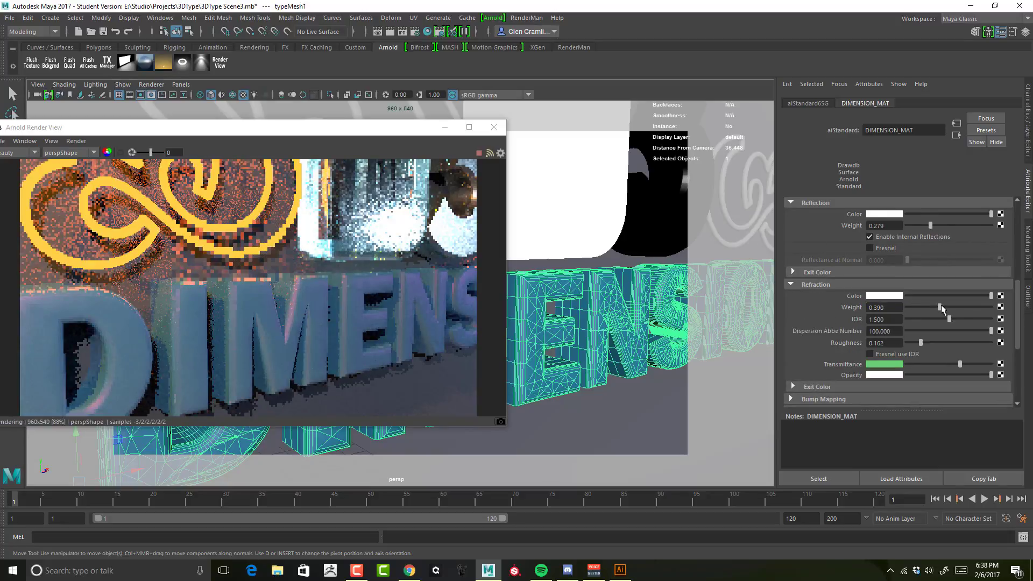
left_click_drag(908, 305, 968, 308)
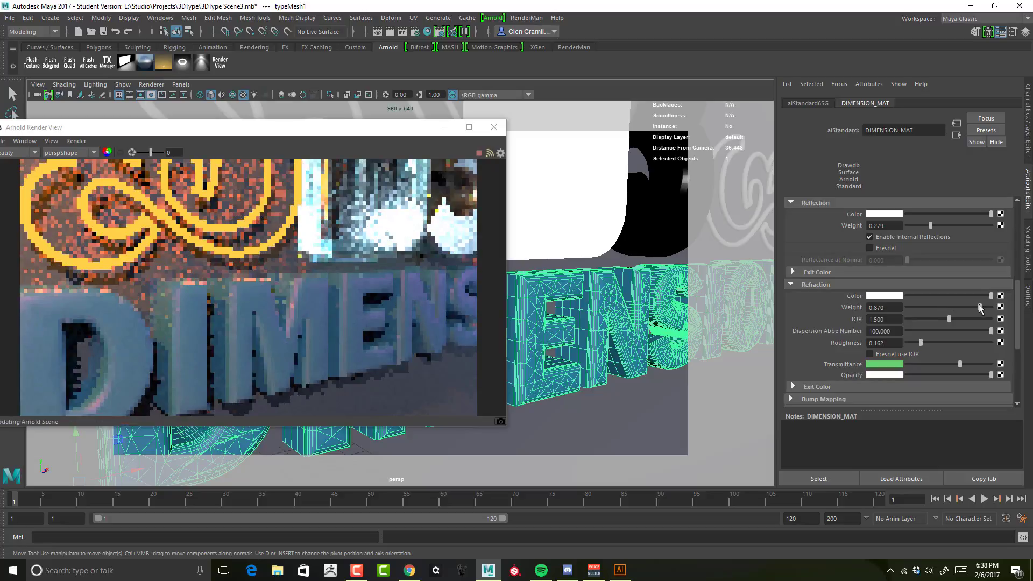
Try a diffuse weight of 0.532 on DIMENSION_MAT
scroll(879, 311, "up", 5)
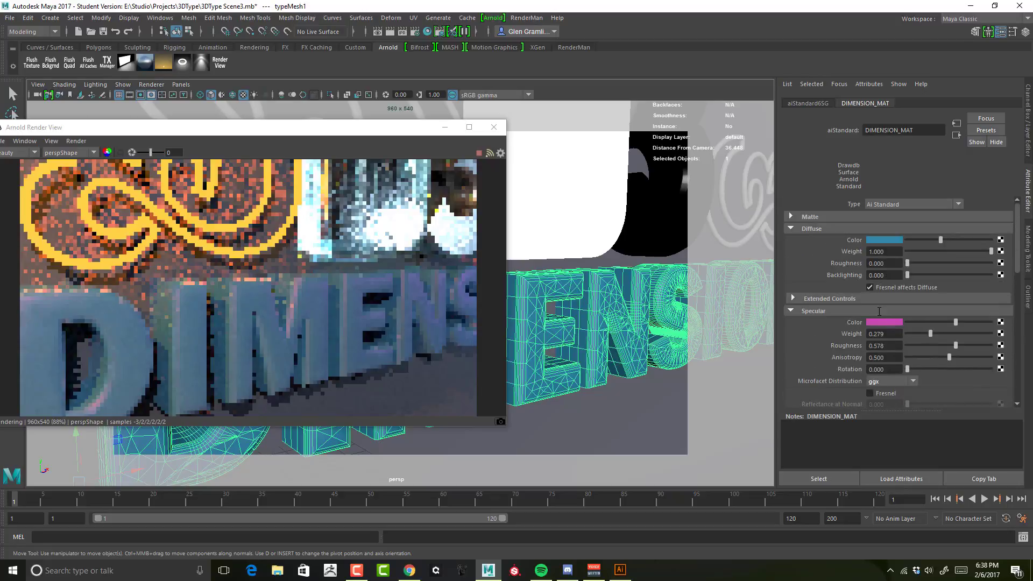
left_click(963, 252)
left_click_drag(964, 251, 948, 252)
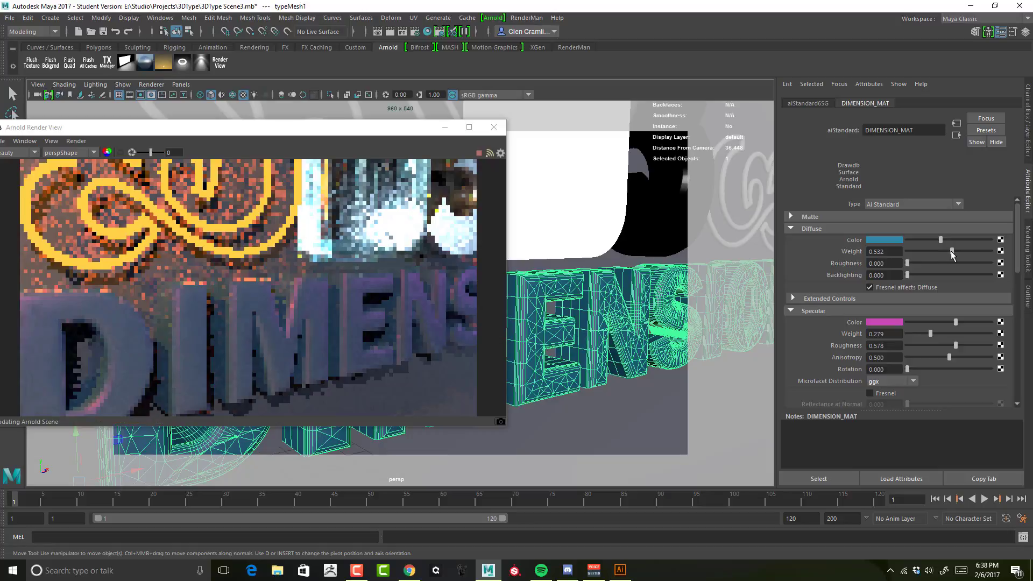
Set DIMENSION_MAT's refraction roughness to 0 and its refraction color to the recently used blue
scroll(870, 326, "down", 8)
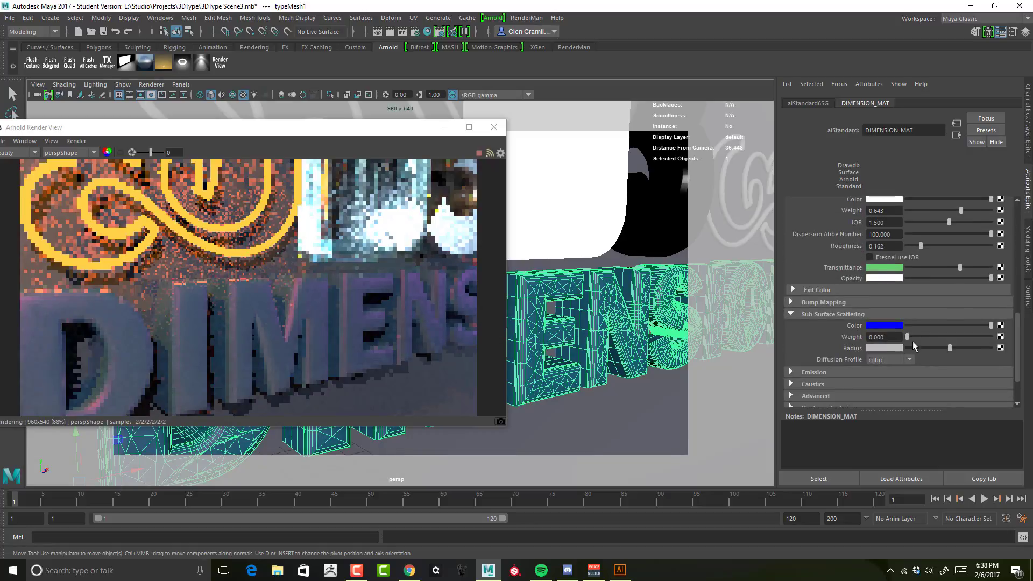
scroll(914, 339, "down", 3)
scroll(887, 328, "up", 5)
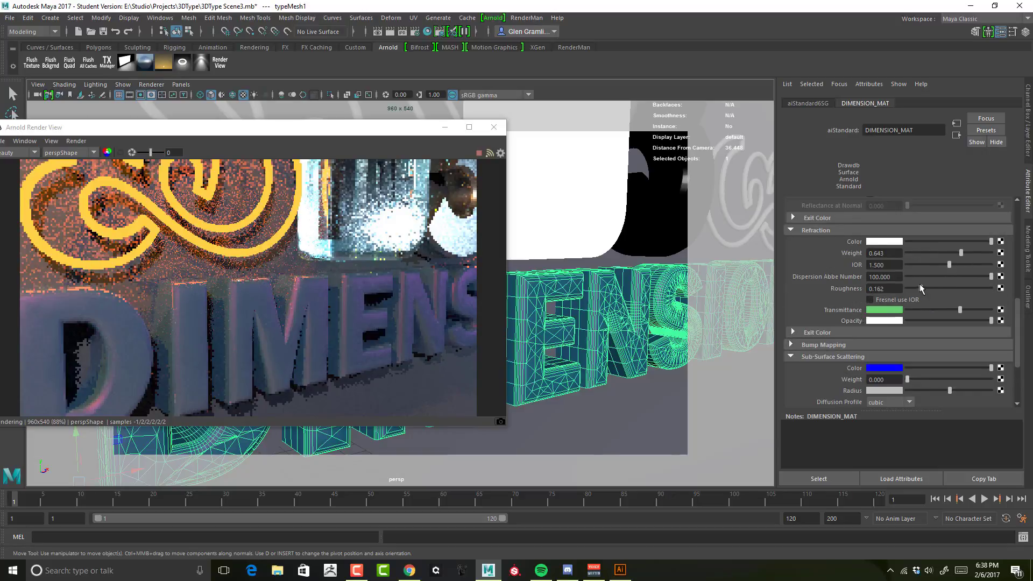
left_click_drag(918, 285, 896, 287)
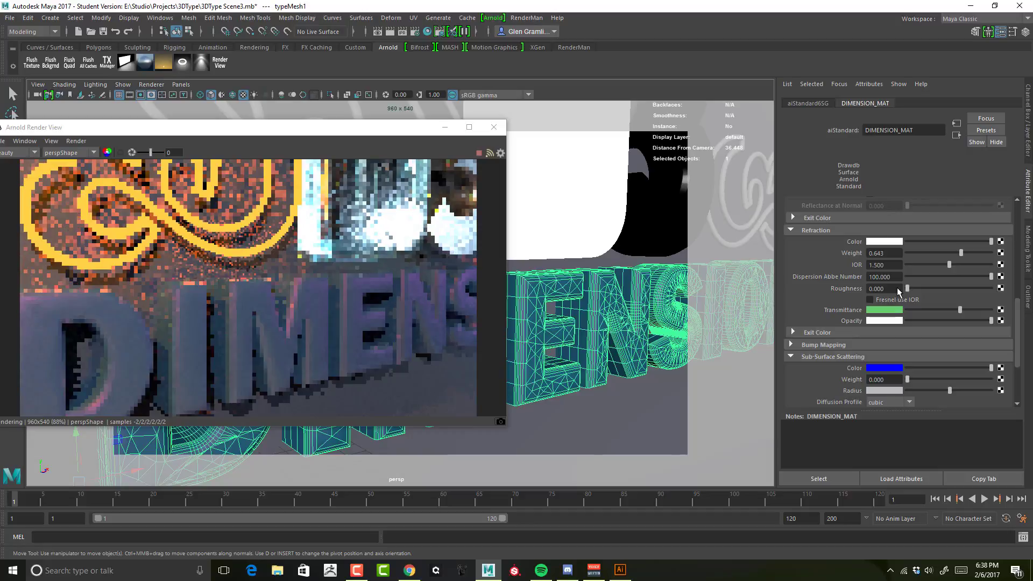
scroll(837, 303, "up", 2)
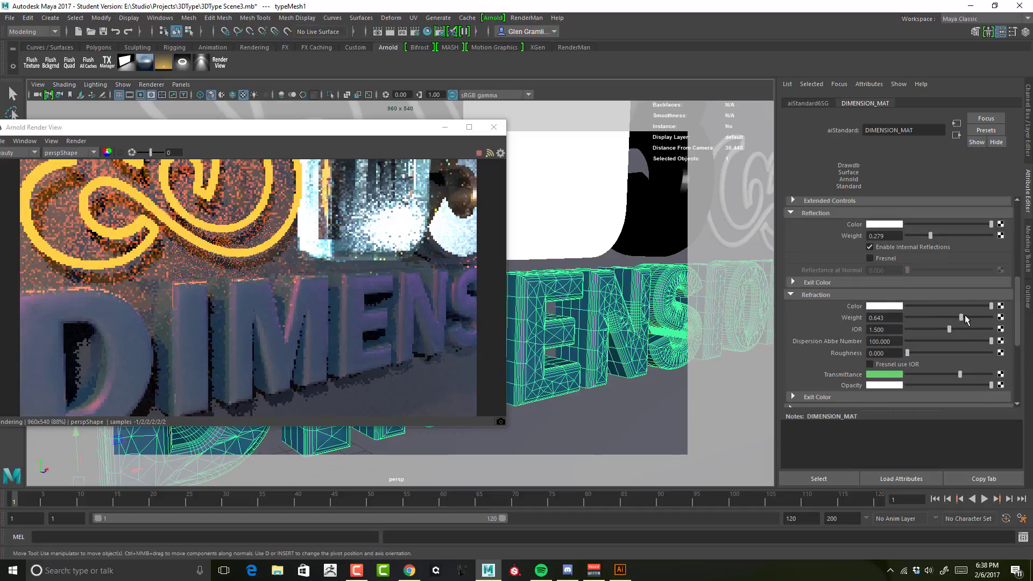
left_click(894, 307)
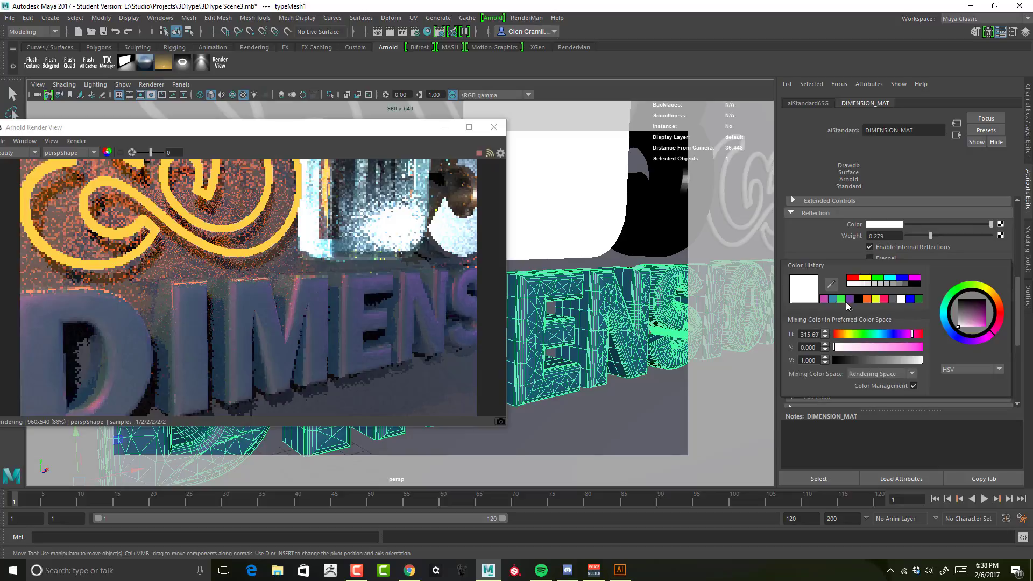
left_click(833, 299)
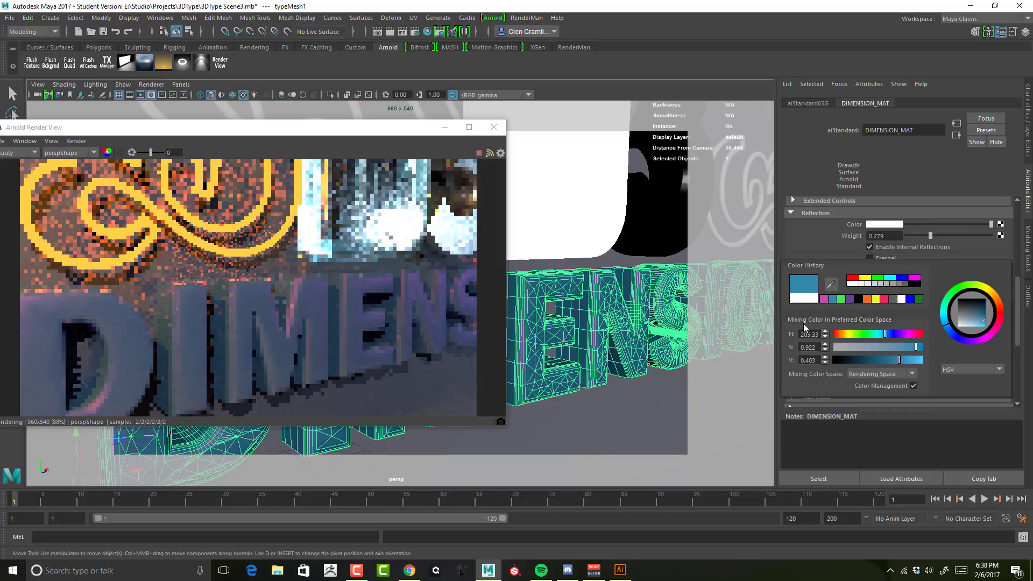
Return the diffuse weight of DIMENSION_MAT to 1 and brighten its blue diffuse color
scroll(826, 327, "up", 6)
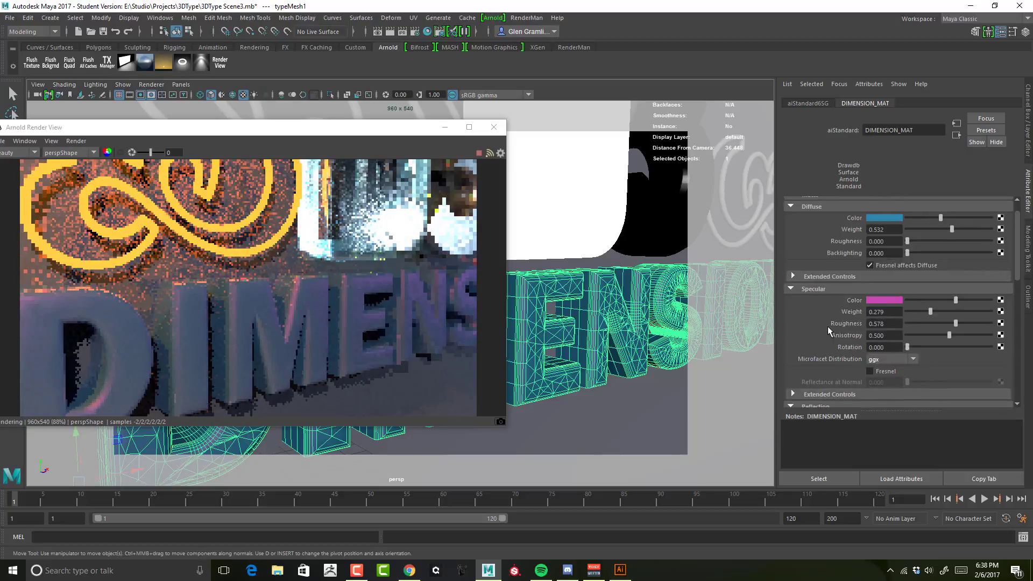
left_click_drag(952, 251, 977, 251)
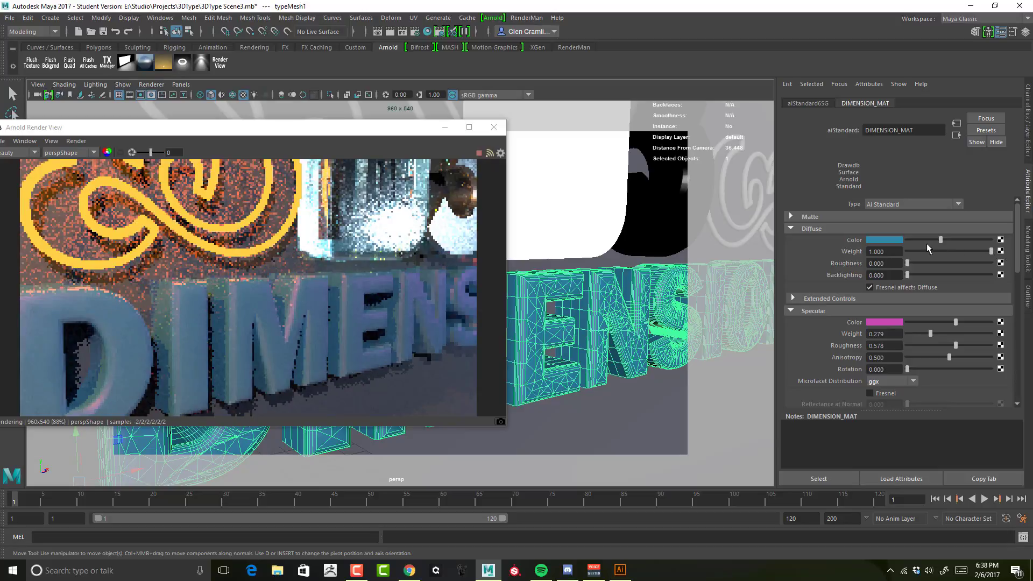
left_click_drag(958, 242, 974, 243)
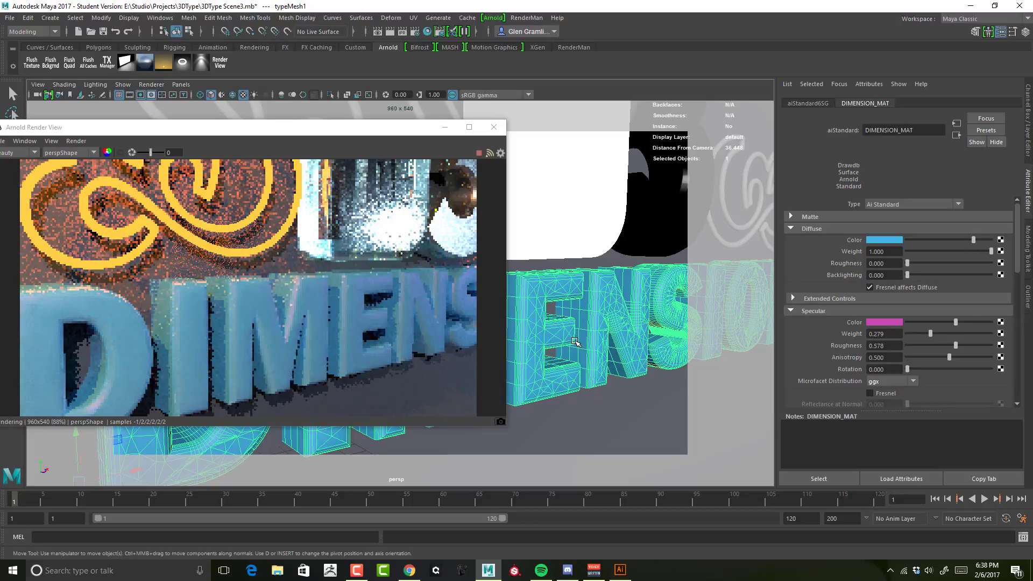
Give the DIMENSION text's front bevel a straight diagonal profile with Bevel Distance 0.0162, Bevel Offset 0.1132 and 2 Bevel Divisions
left_click(560, 298)
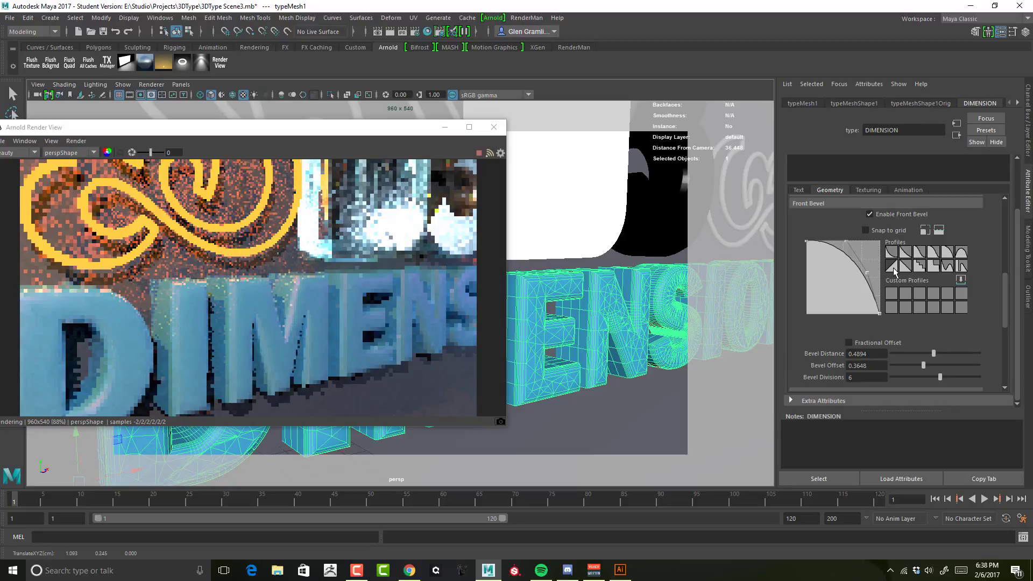
left_click(902, 267)
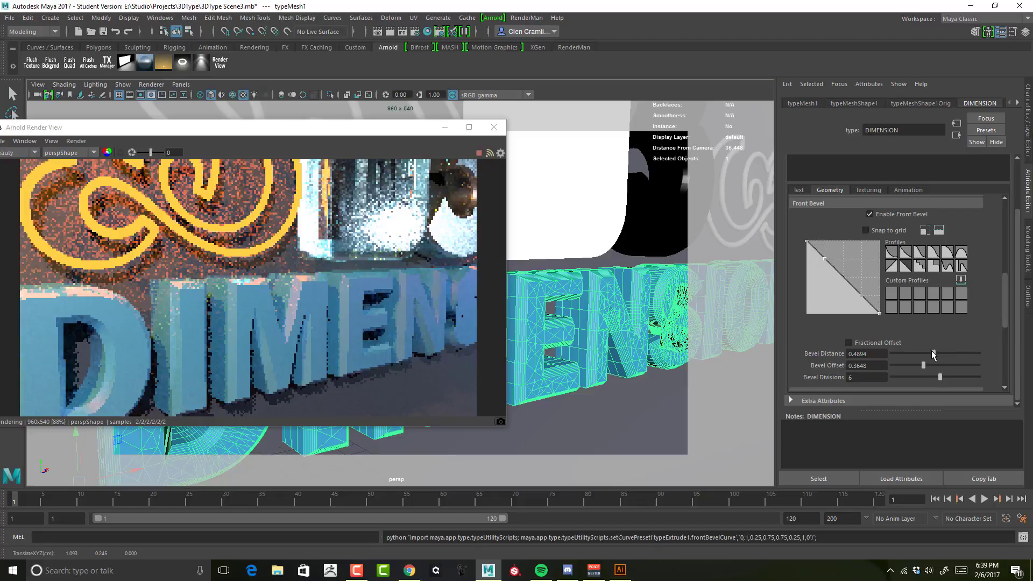
mouse_move(897, 378)
left_mouse_down()
mouse_move(913, 354)
mouse_move(890, 363)
mouse_move(893, 356)
mouse_move(901, 366)
left_mouse_up()
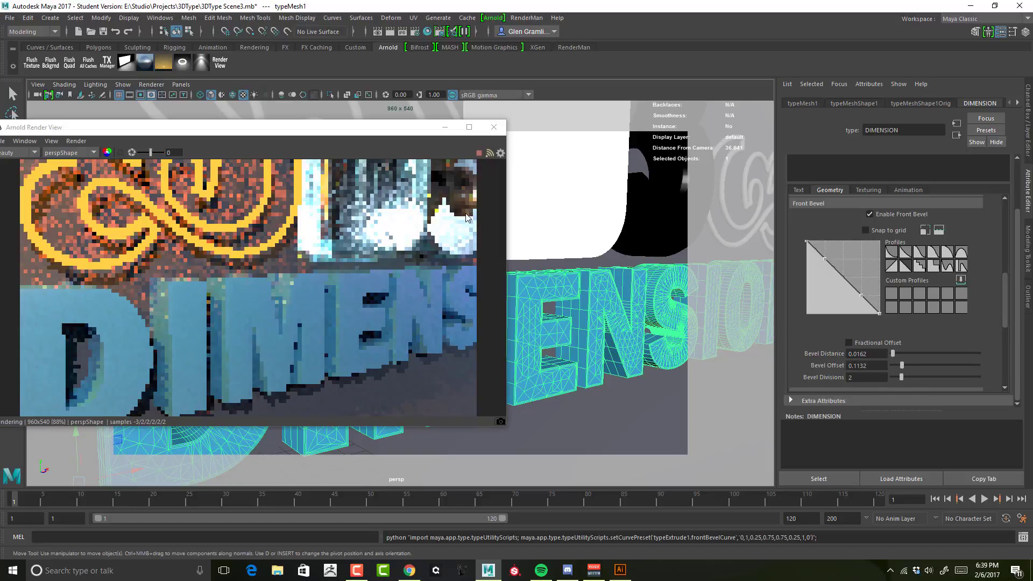
Bring the whole Arnold Render View into sight and frame the complete logo in the perspective view
left_click_drag(316, 129, 346, 113)
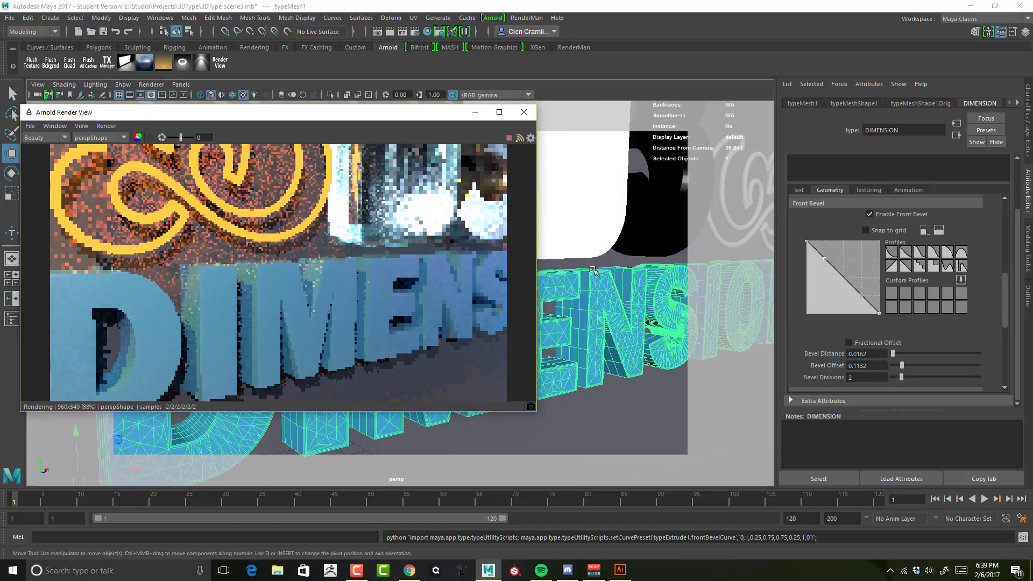
right_click_drag(594, 271, 457, 275, "alt")
left_click_drag(570, 269, 637, 271, "alt")
scroll(619, 262, "up", 1)
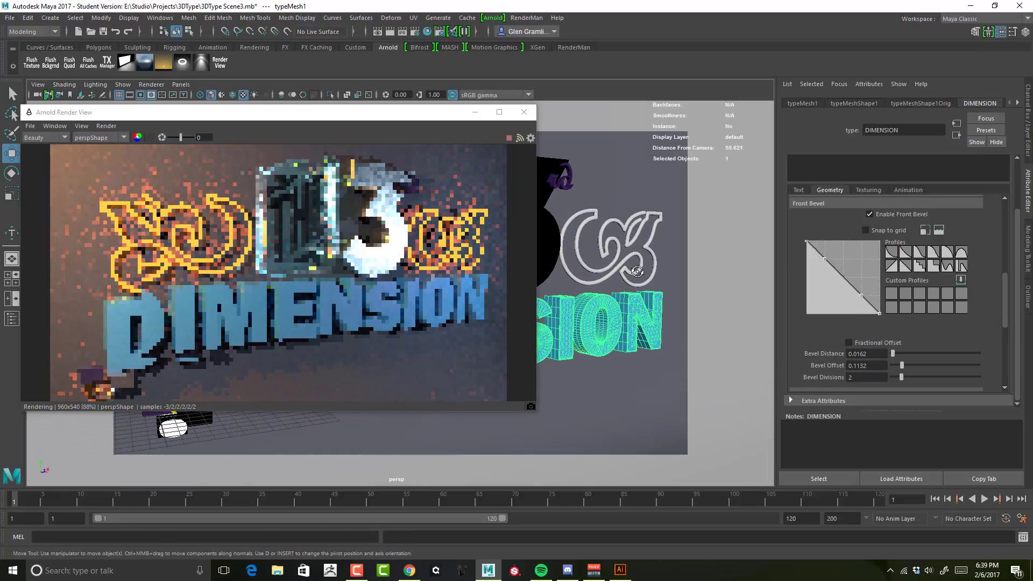
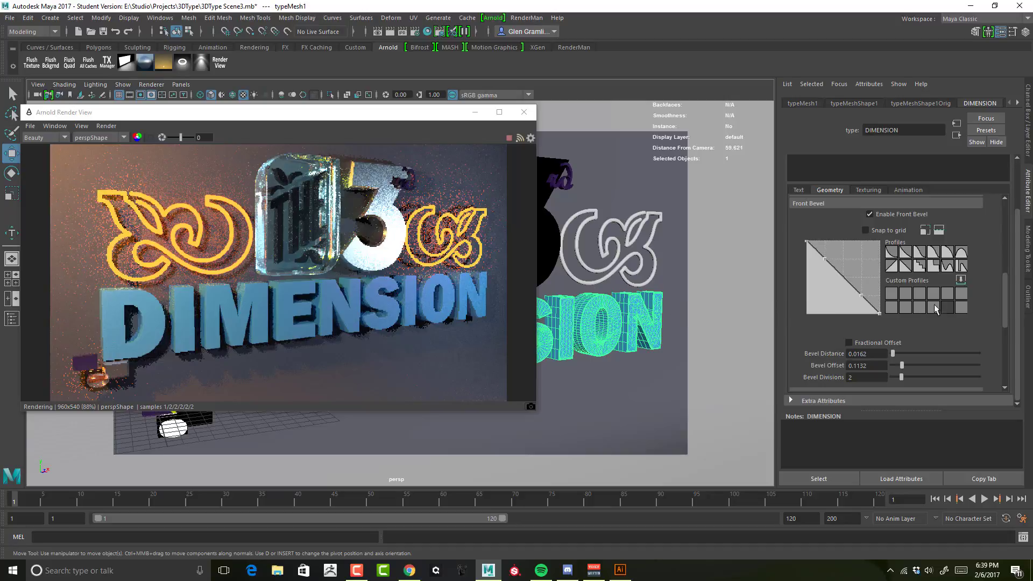
scroll(935, 306, "up", 5)
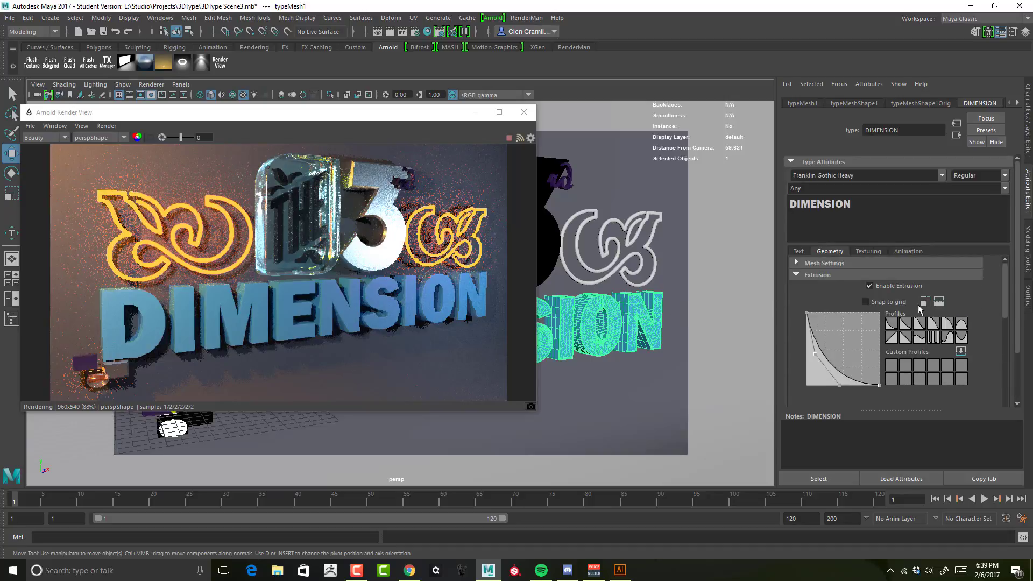
scroll(919, 307, "down", 4)
scroll(919, 307, "up", 4)
scroll(920, 306, "down", 3)
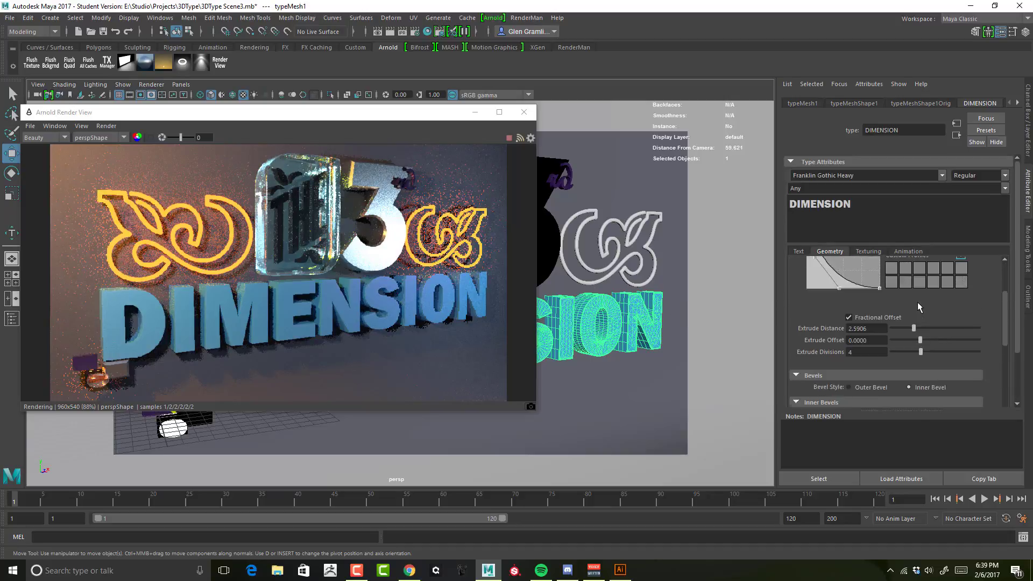
scroll(920, 307, "up", 3)
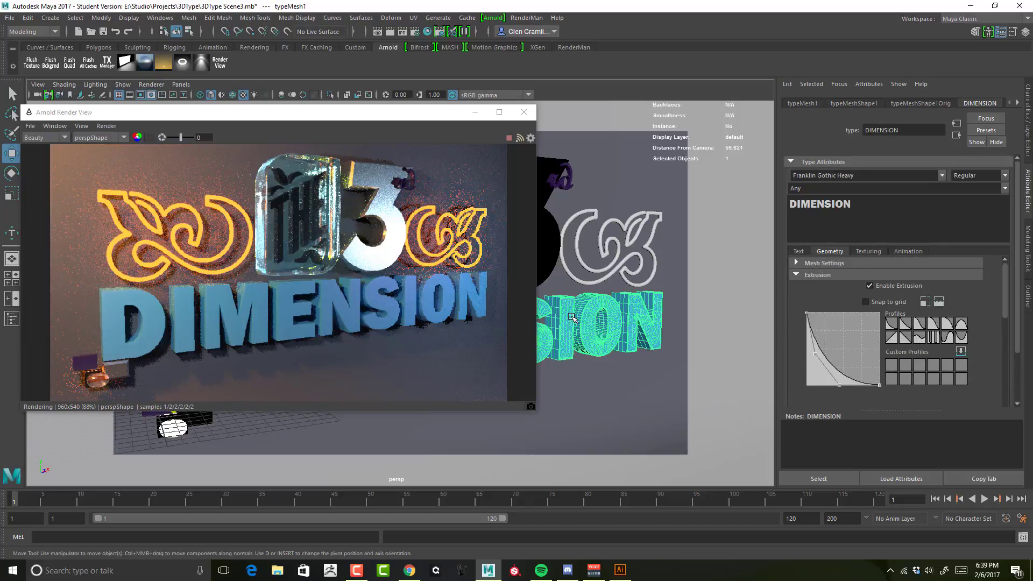
Open the DIMENSION text's material attributes and set the specular weight to 0.773 and the specular roughness to 0.383
right_click_drag(570, 317, 559, 368)
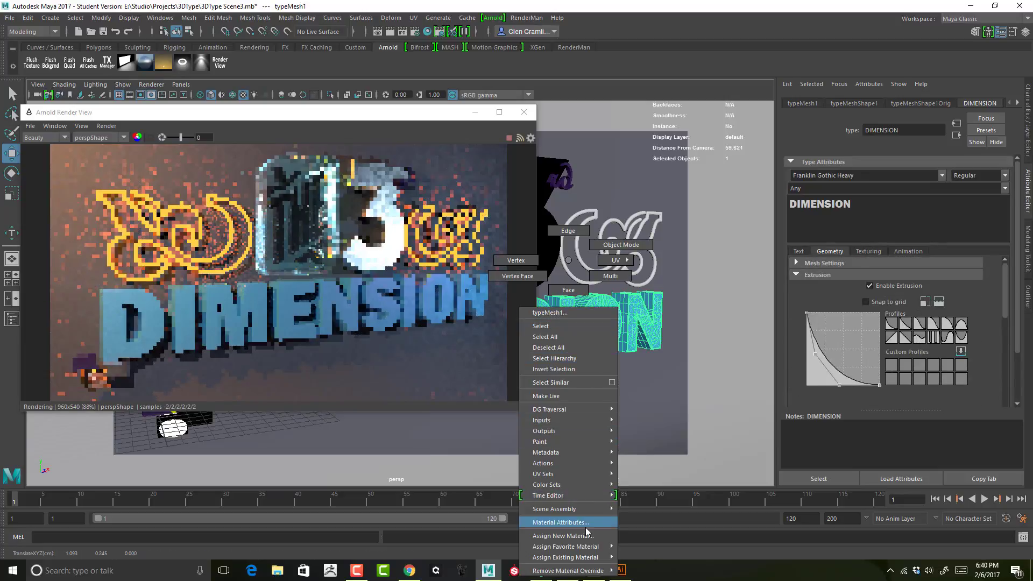
right_click_drag(588, 531, 588, 530)
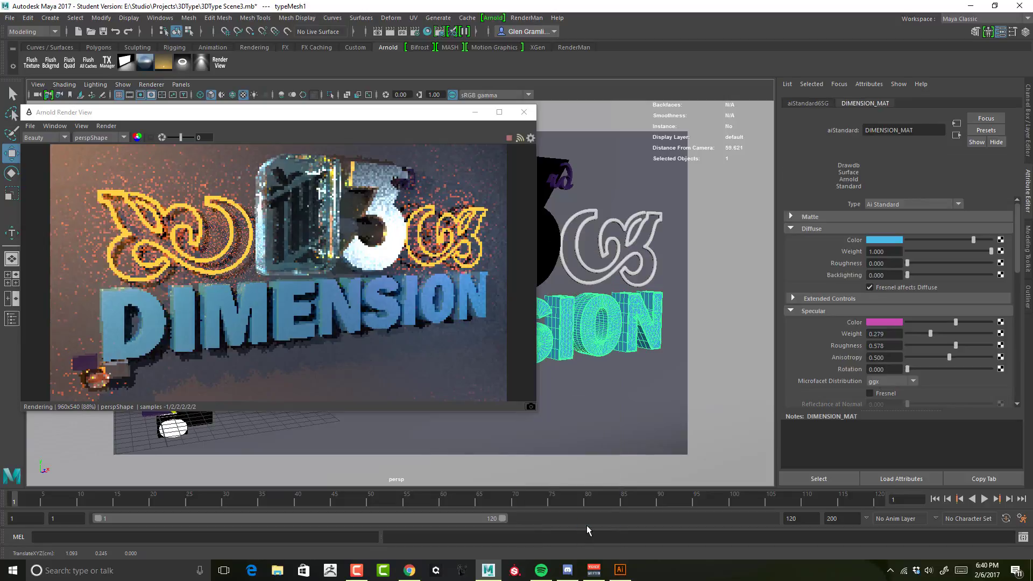
mouse_move(954, 336)
left_mouse_down()
mouse_move(972, 338)
mouse_move(937, 348)
left_mouse_up()
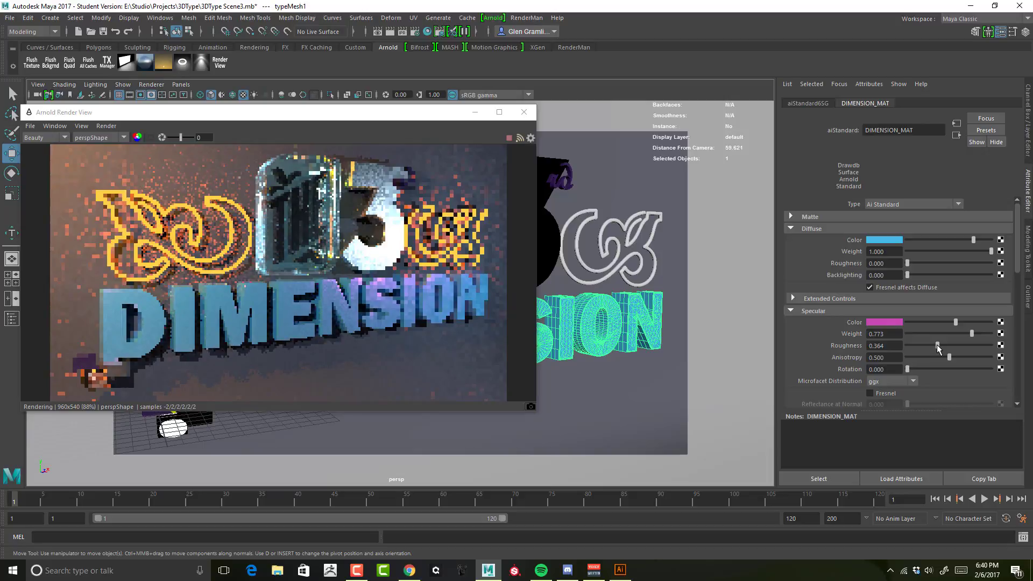
left_click_drag(938, 348, 939, 348)
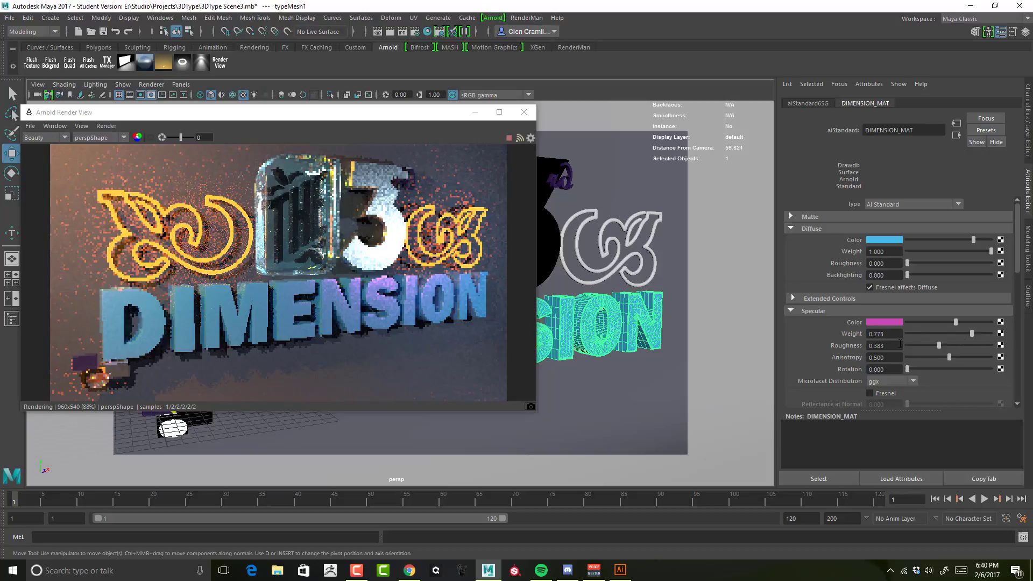
Map a Brownian 3D texture to DIMENSION_MAT's specular weight and set Lacunarity to 1.916, Increment to 0 and Octaves to 4.566
left_click(1000, 334)
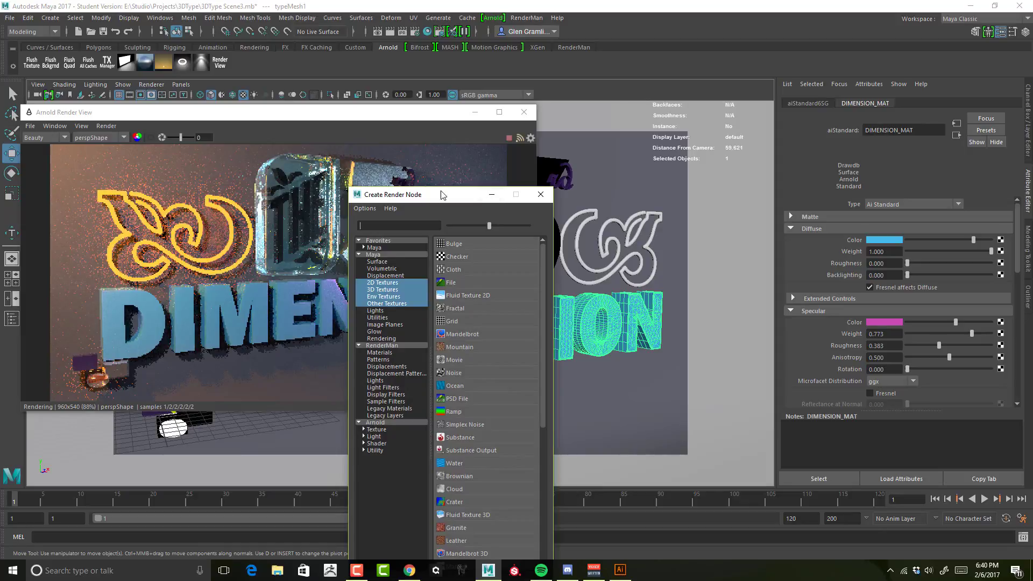
left_click_drag(444, 197, 732, 104)
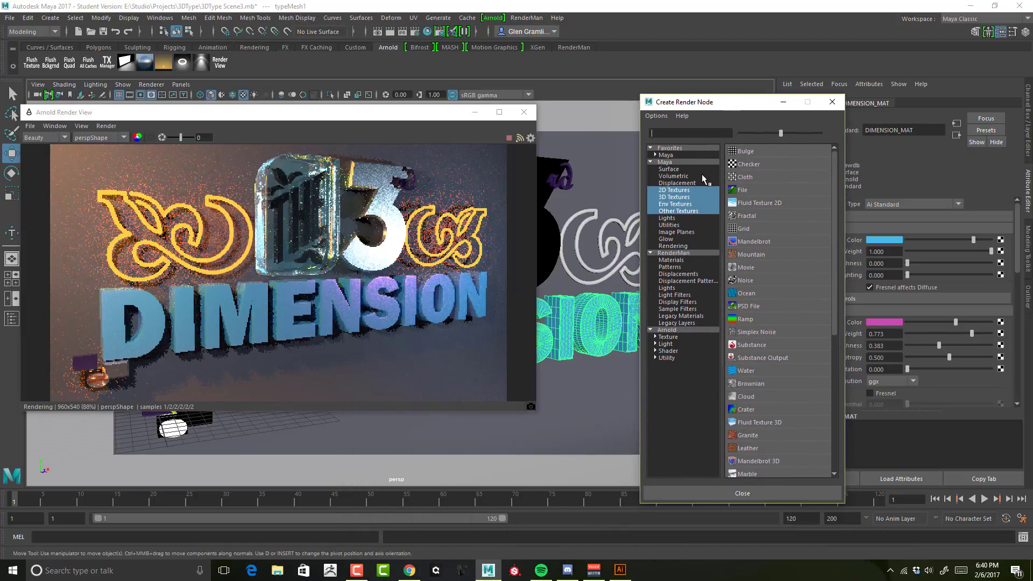
left_click(676, 198)
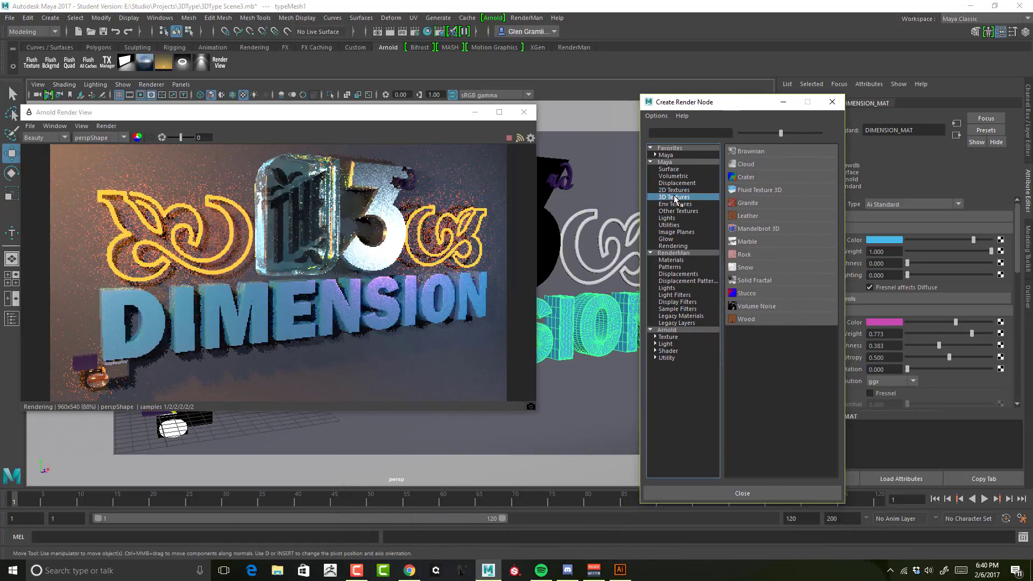
left_click(755, 153)
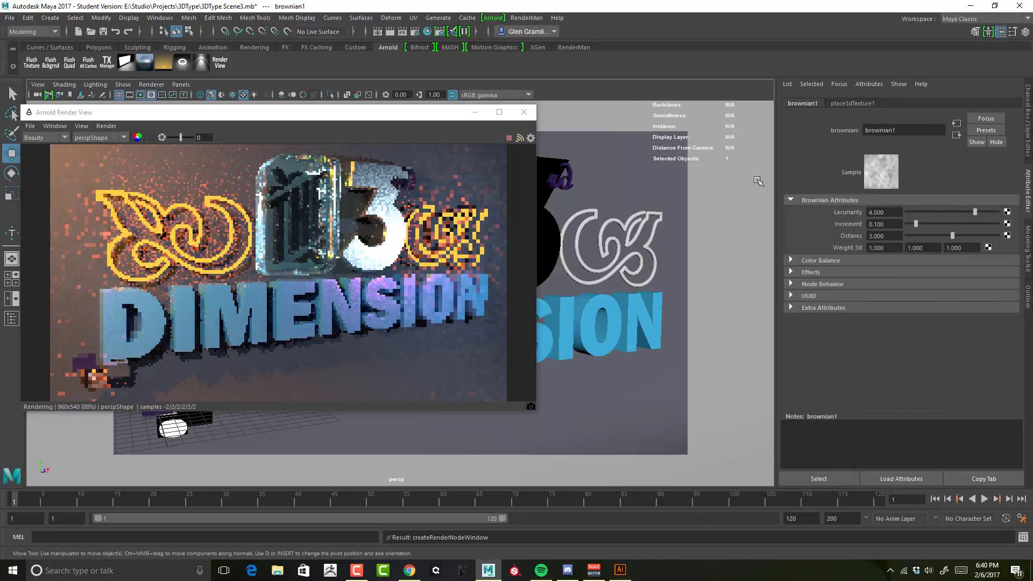
left_click_drag(976, 213, 886, 223)
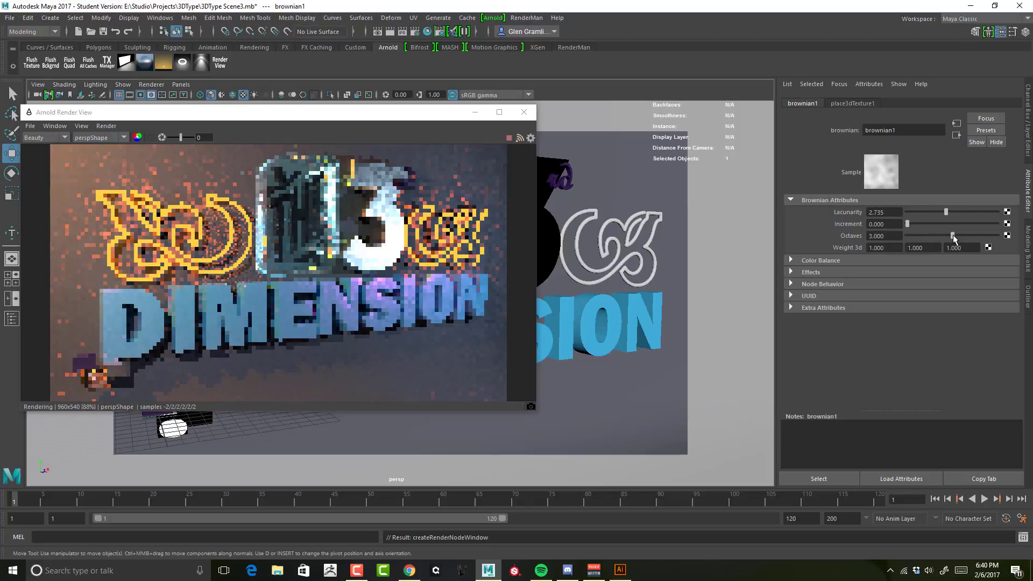
left_click_drag(952, 235, 928, 213)
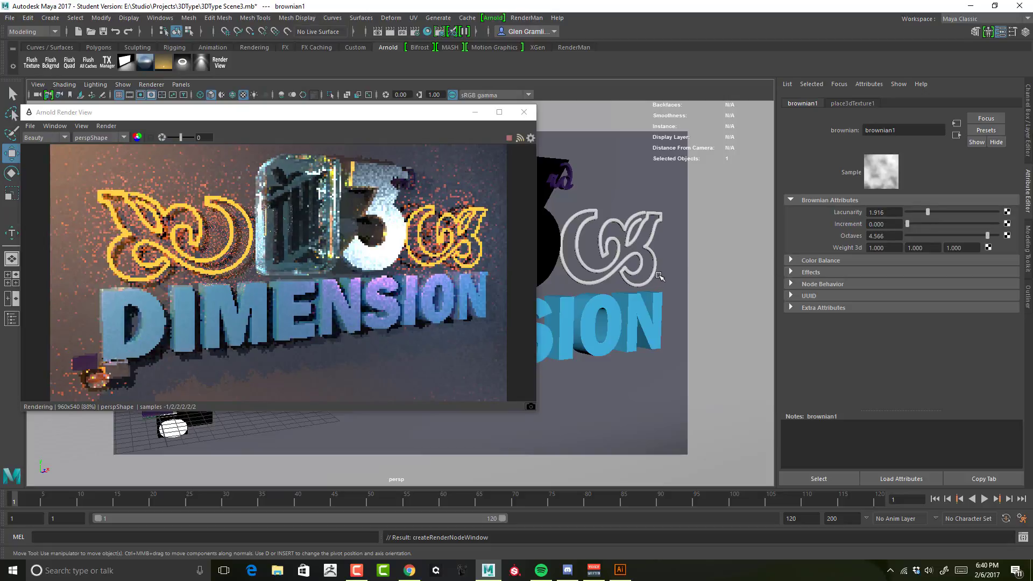
Limit the Arnold render to a crop region around the letters N, S and I of DIMENSION
left_click(150, 137)
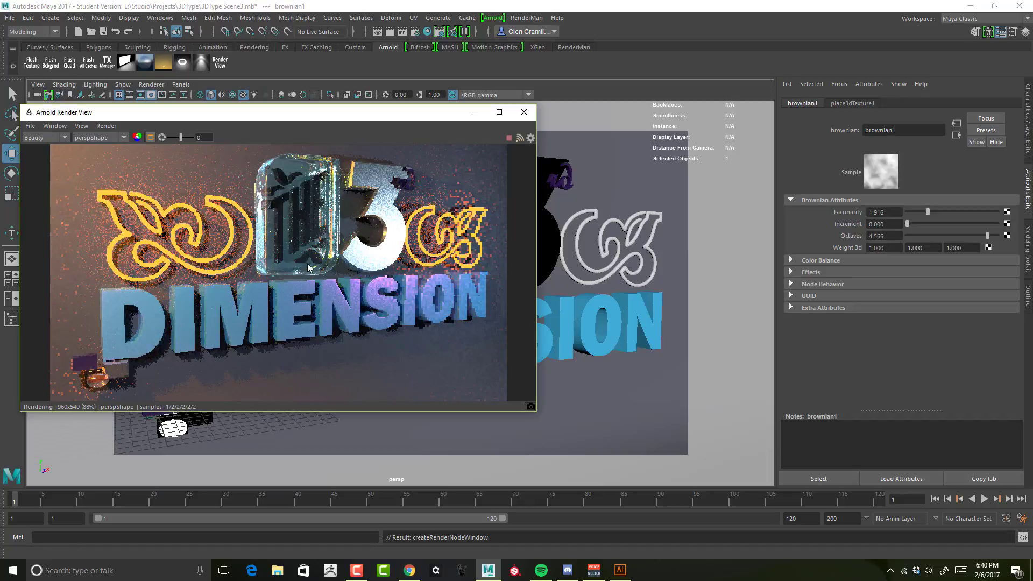
left_click_drag(319, 264, 430, 337)
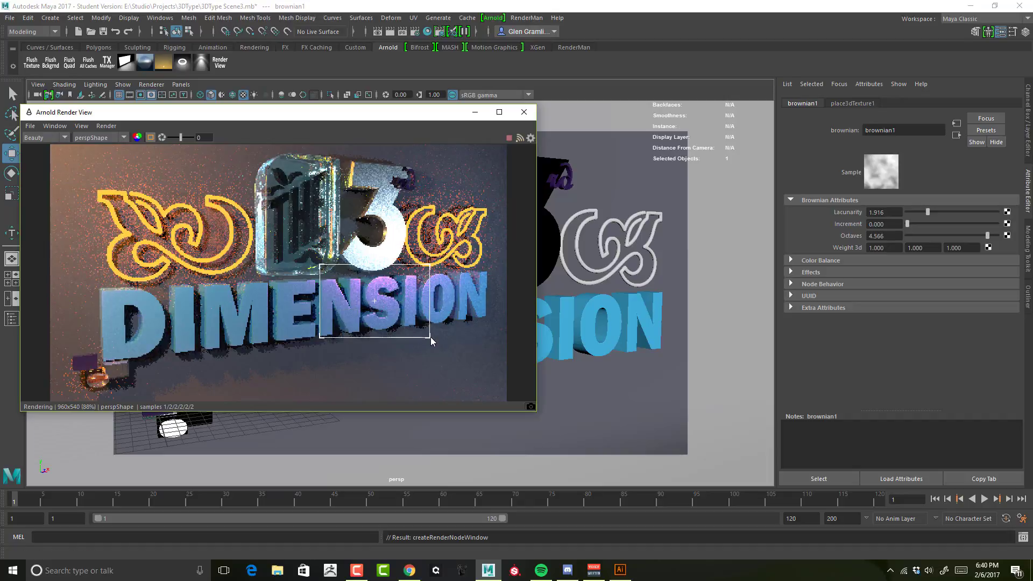
Reopen the DIMENSION text's material attributes and break the Brownian texture's connection to the specular weight
left_click(608, 303)
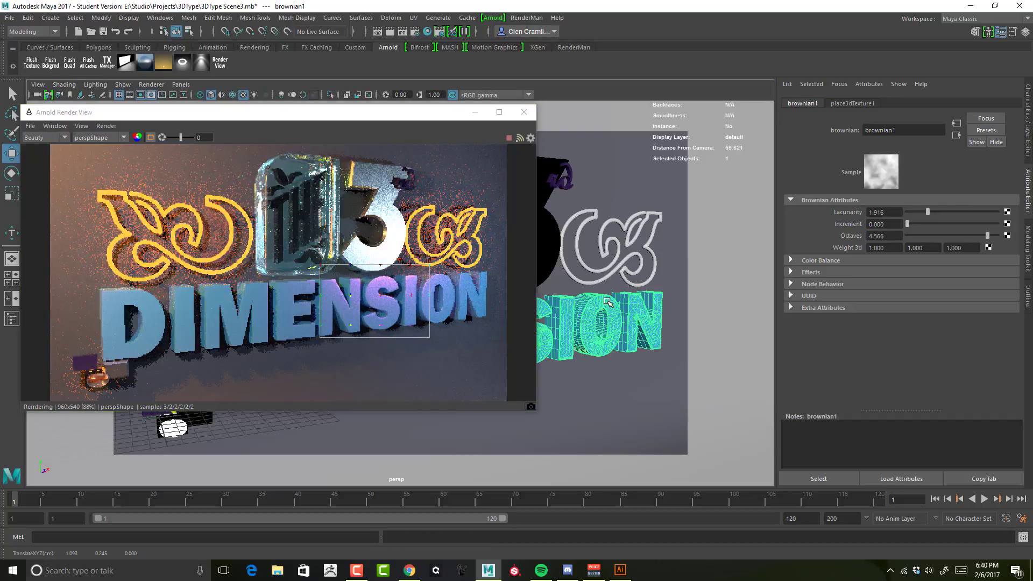
right_click(607, 260)
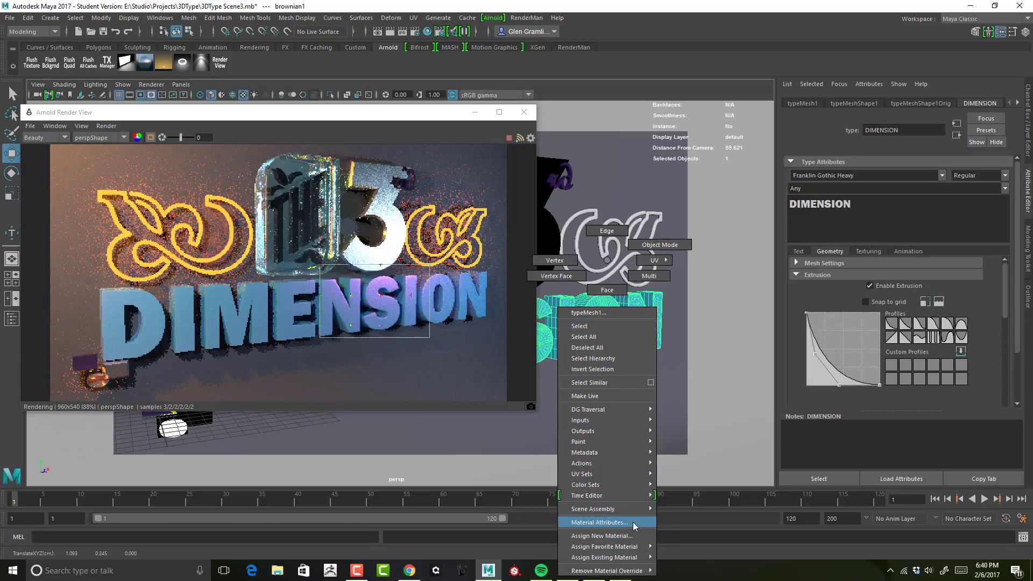
left_click(600, 522)
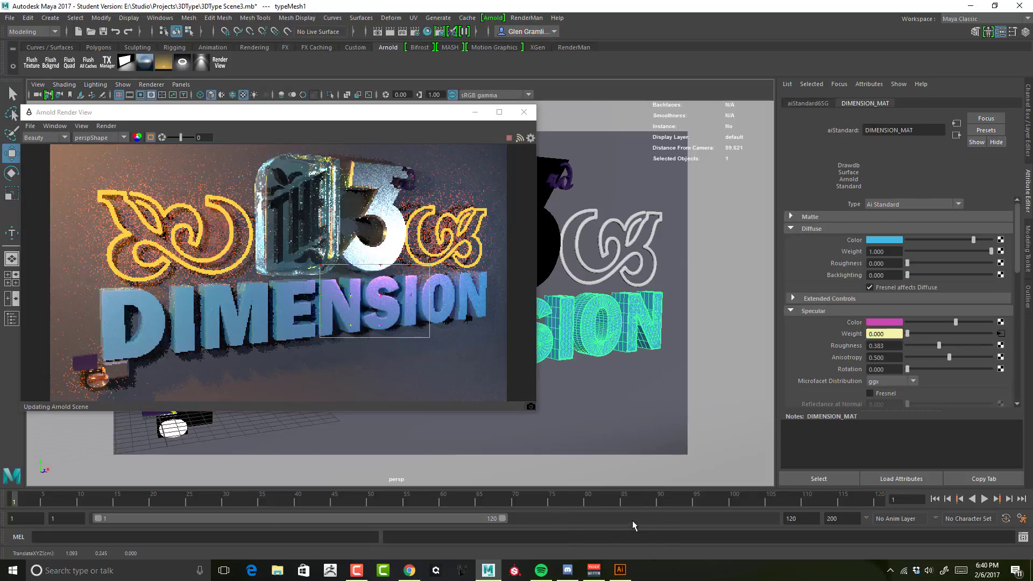
right_click(859, 336)
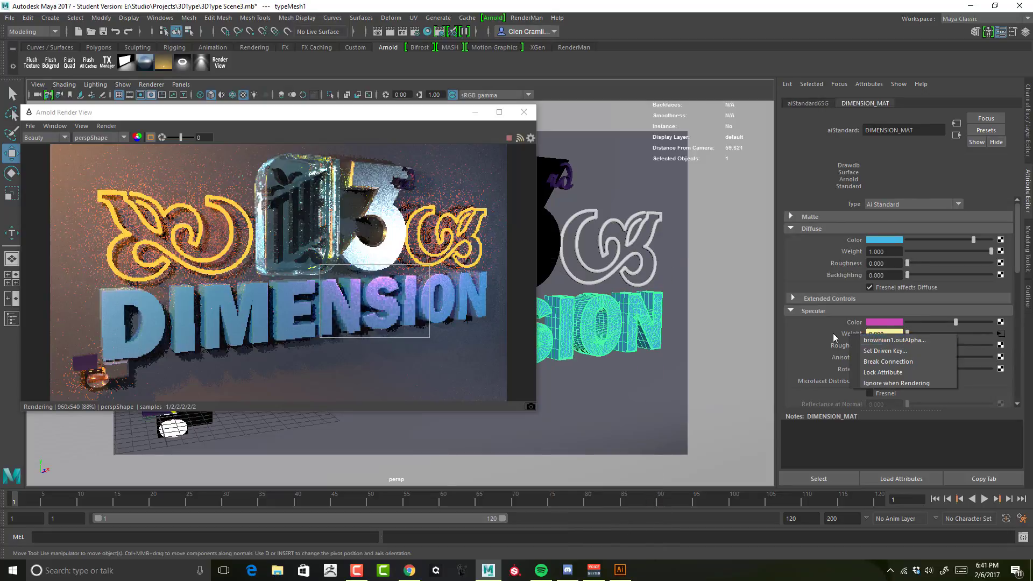
left_click(888, 362)
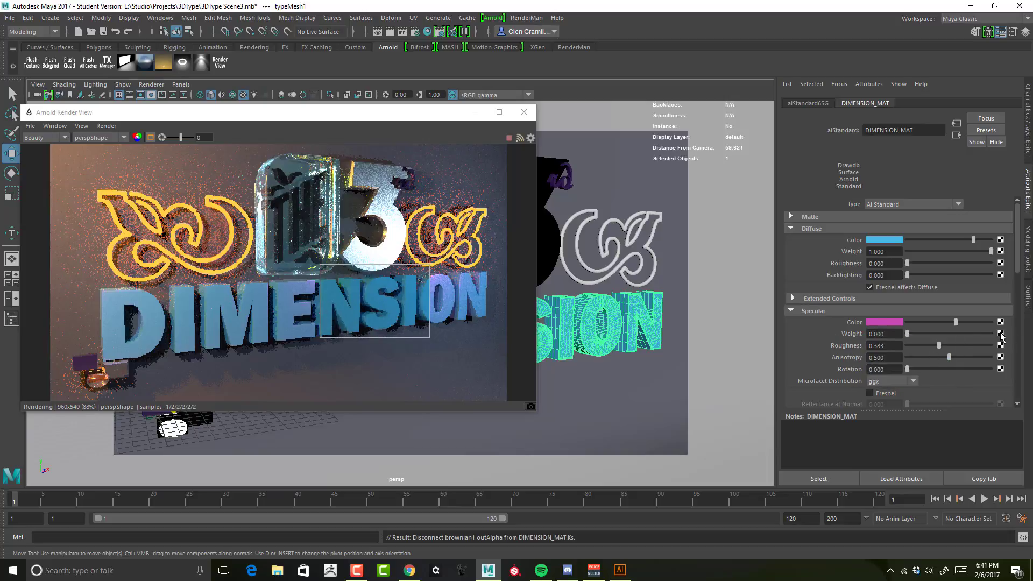
Map a Solid Fractal 3D texture to the specular weight of DIMENSION_MAT
left_click(1000, 334)
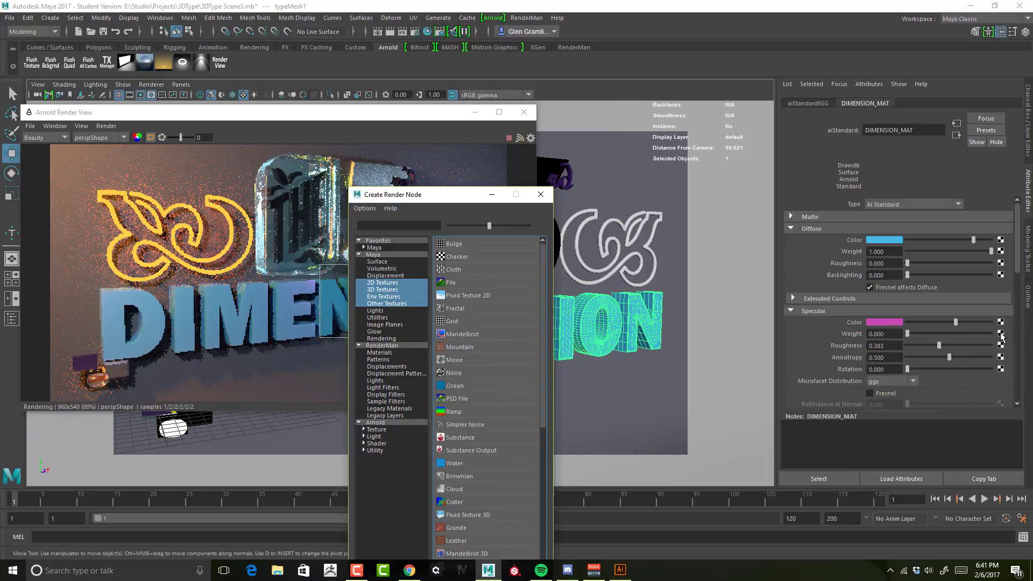
left_click(391, 290)
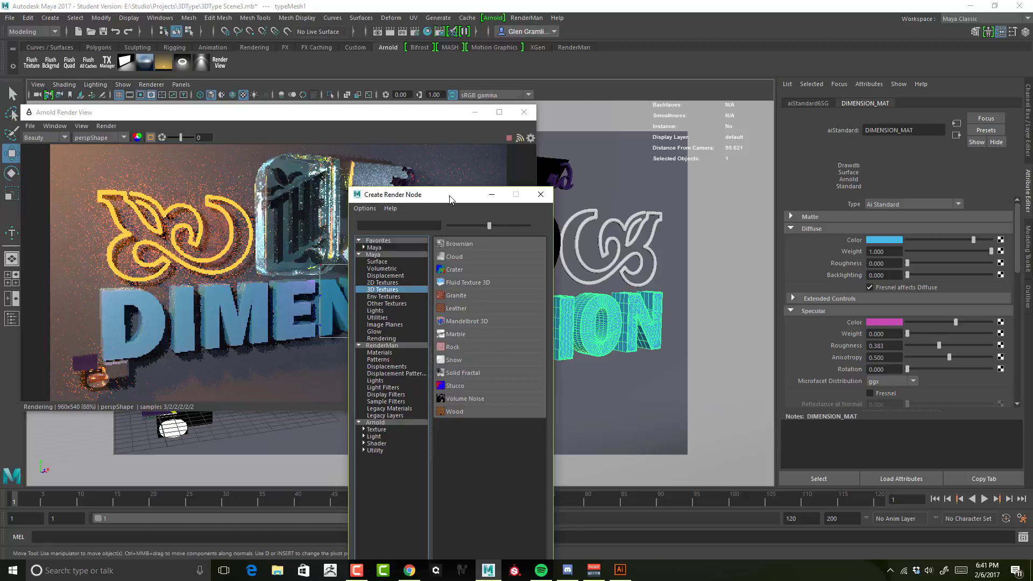
left_click_drag(450, 200, 656, 139)
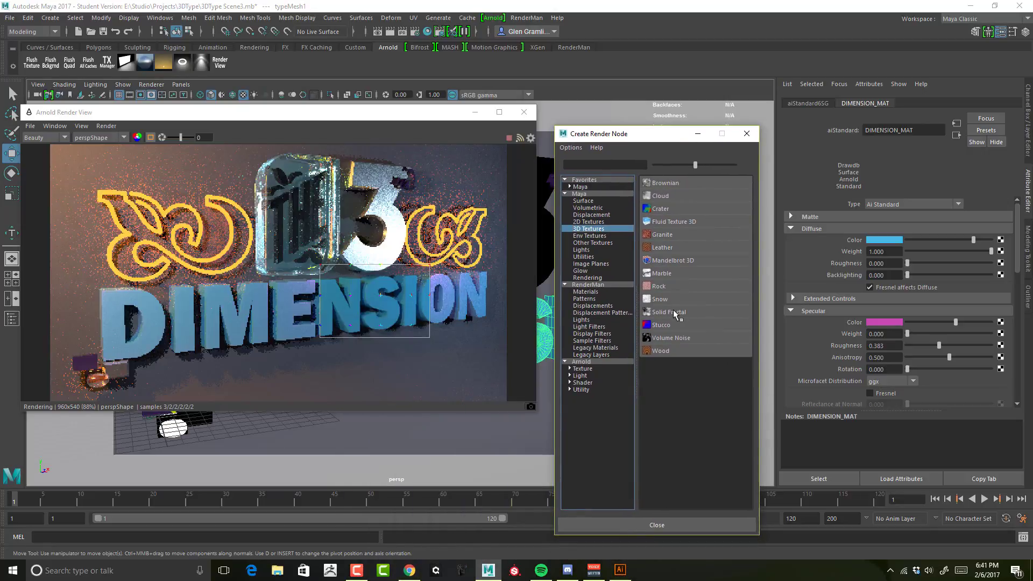
left_click(674, 314)
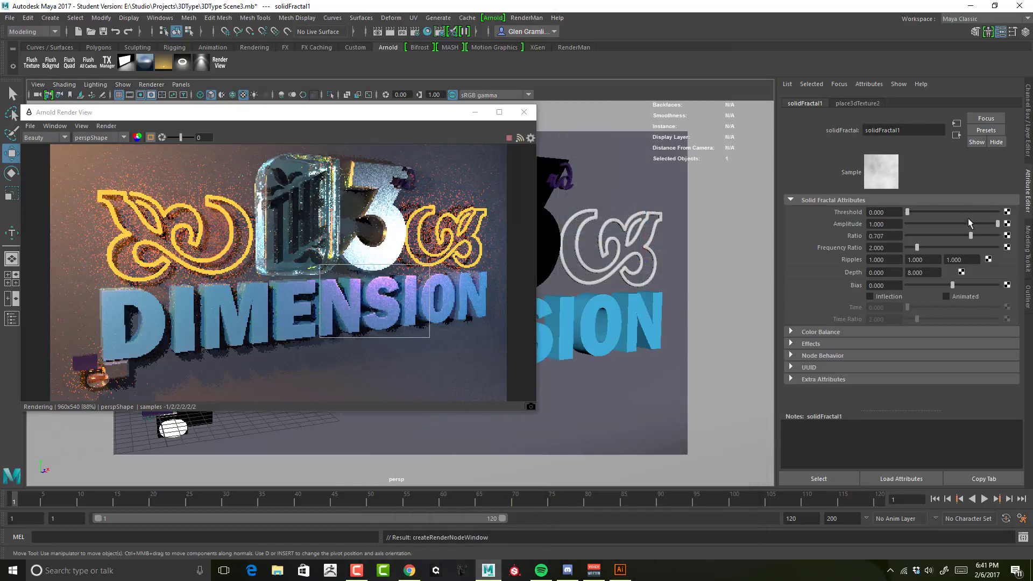
Set the solid fractal's Ratio to 1, Frequency Ratio to 1.922, Bias to 0.795 and Threshold to 0.313
mouse_move(998, 224)
left_mouse_down()
mouse_move(971, 224)
mouse_move(1000, 224)
mouse_move(1001, 237)
left_mouse_up()
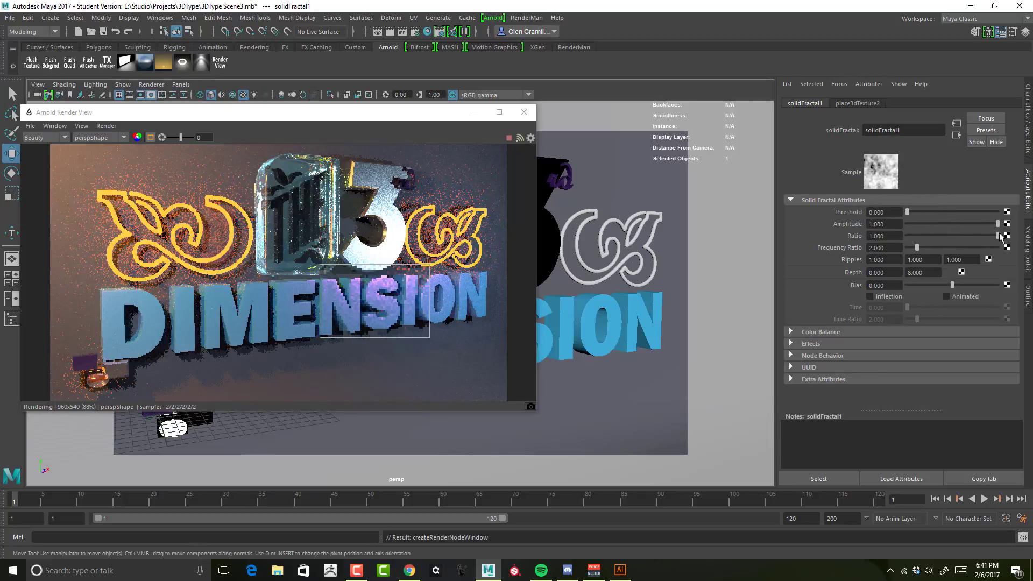
left_click_drag(920, 249, 918, 251)
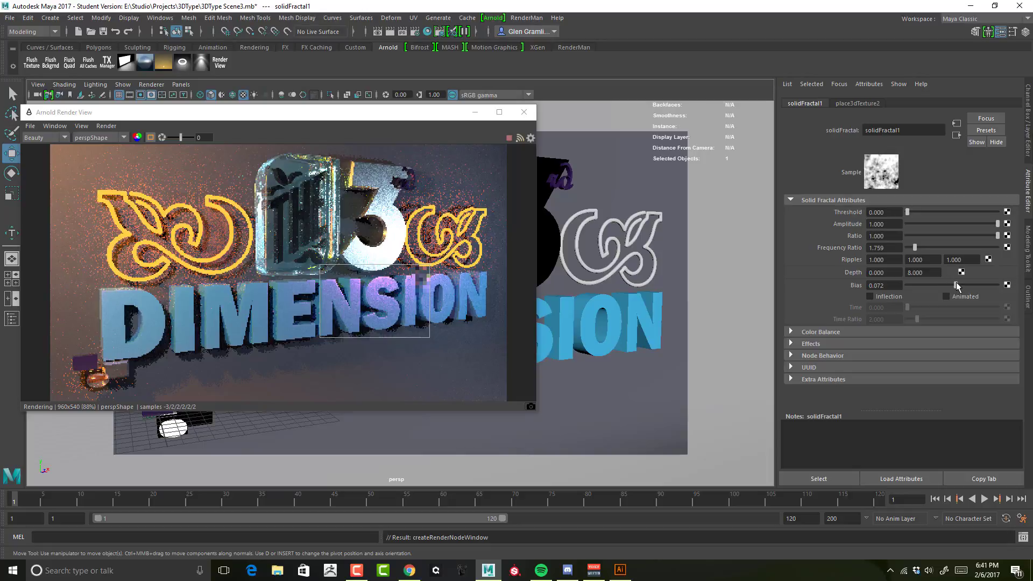
left_click_drag(957, 286, 988, 286)
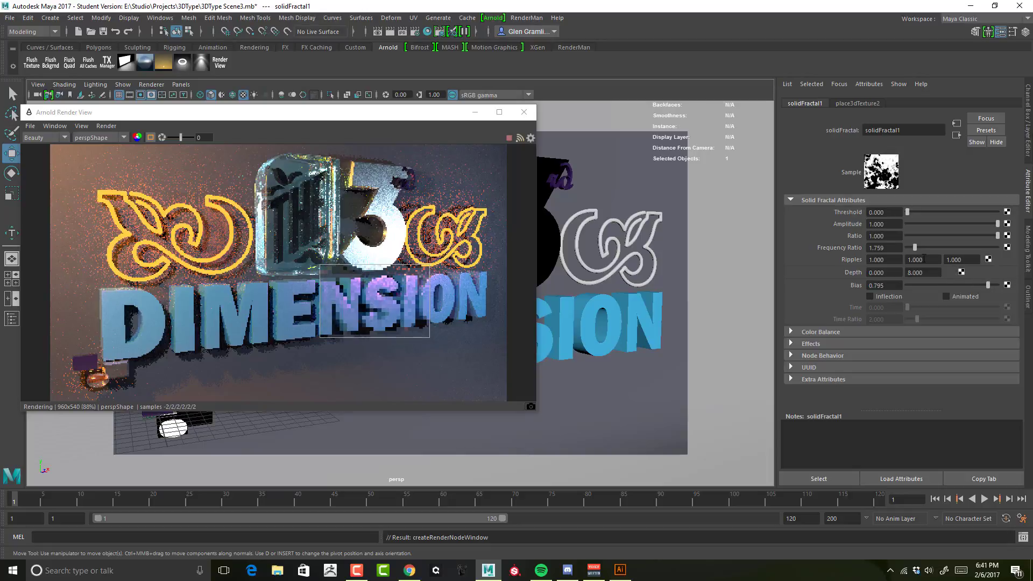
mouse_move(914, 248)
left_mouse_down()
mouse_move(928, 251)
mouse_move(916, 249)
left_mouse_up()
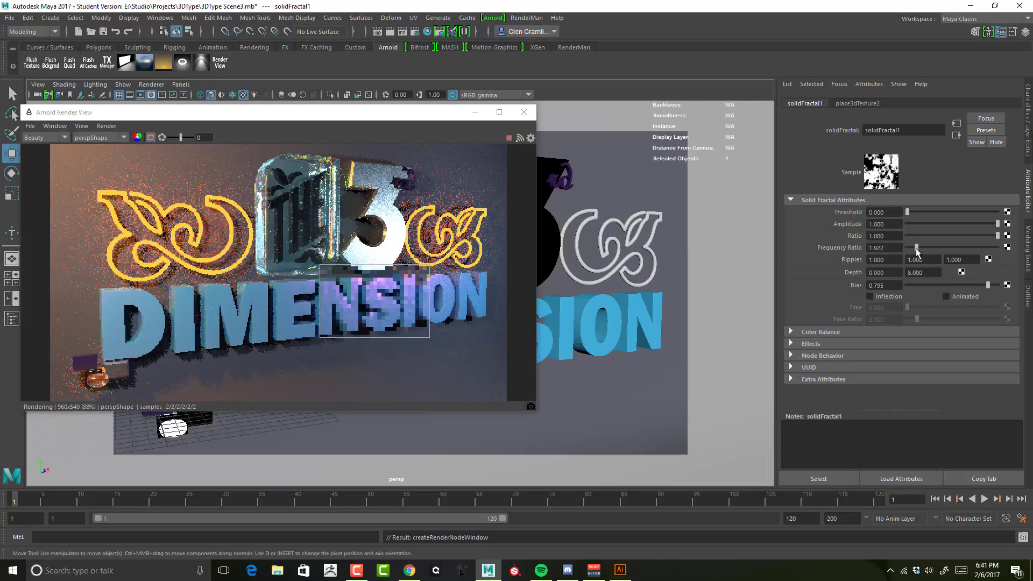
left_click_drag(908, 212, 935, 213)
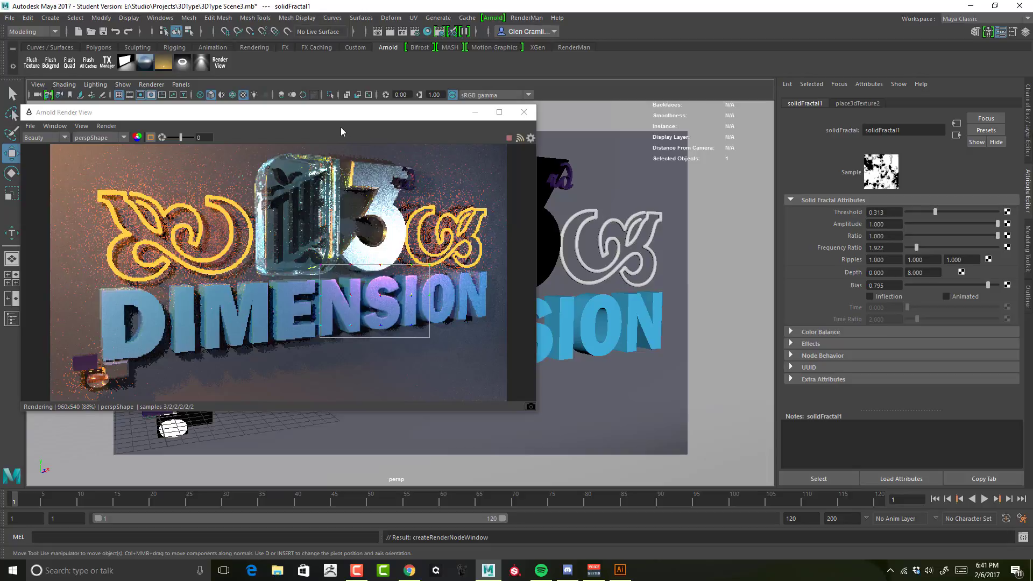
Select the solid fractal's 3D placement box in the viewport, raise it to Translate Y 1.977 and scale it uniformly to 1.377
left_click_drag(334, 118, 625, 114)
left_click(160, 393)
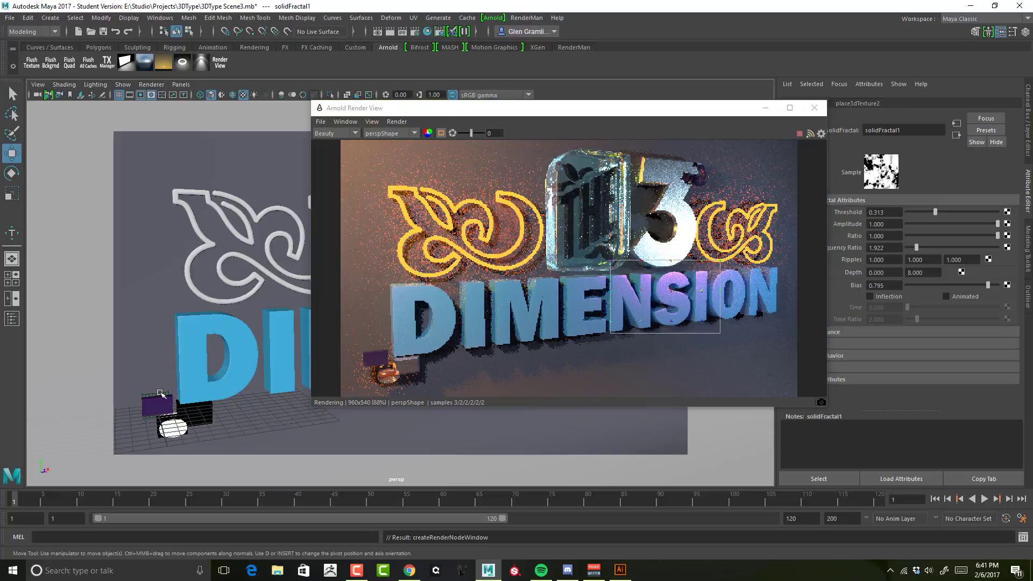
left_click_drag(153, 379, 343, 353)
key("r")
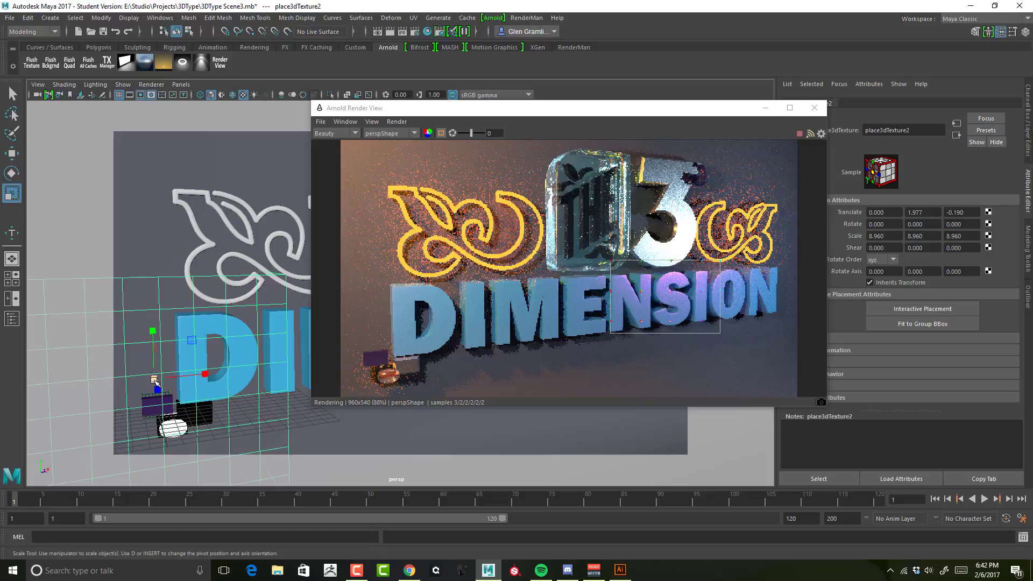
left_click_drag(155, 380, 202, 370)
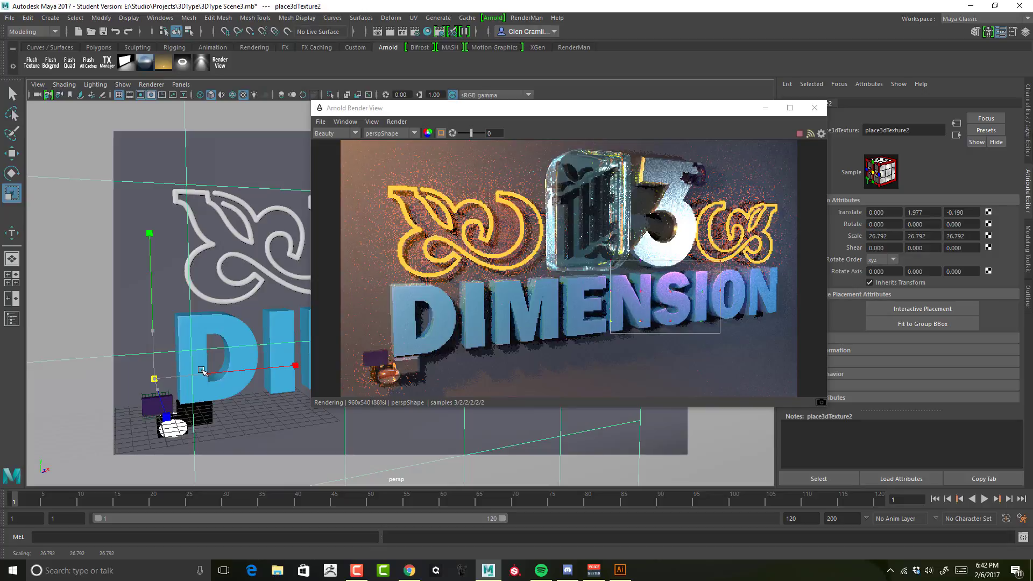
left_click_drag(202, 370, 135, 390)
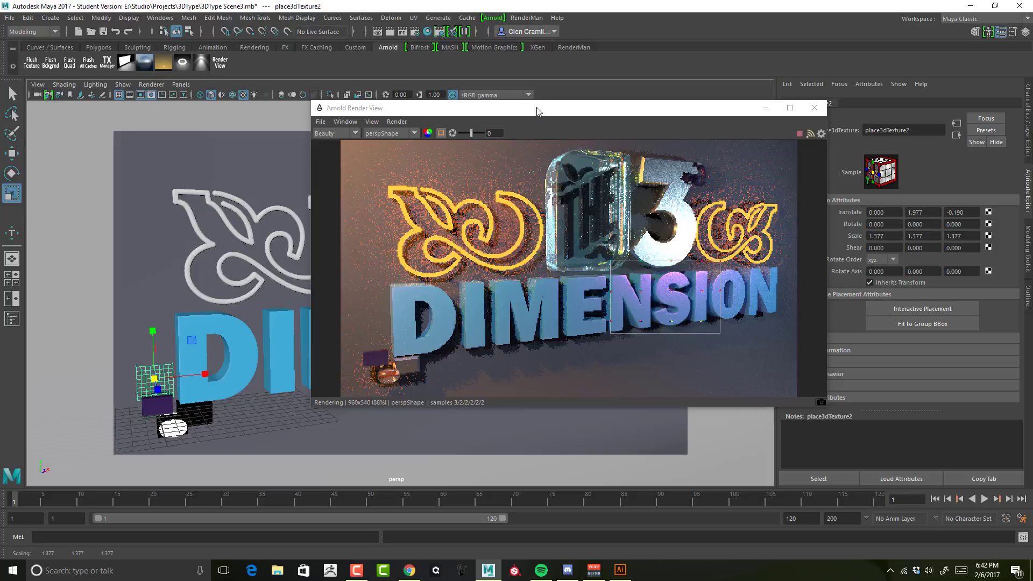
Rotate the small "rd" lettering beside the 3 about -13 degrees around Y, shift it outward, and turn off the render crop region
left_click_drag(536, 111, 395, 205)
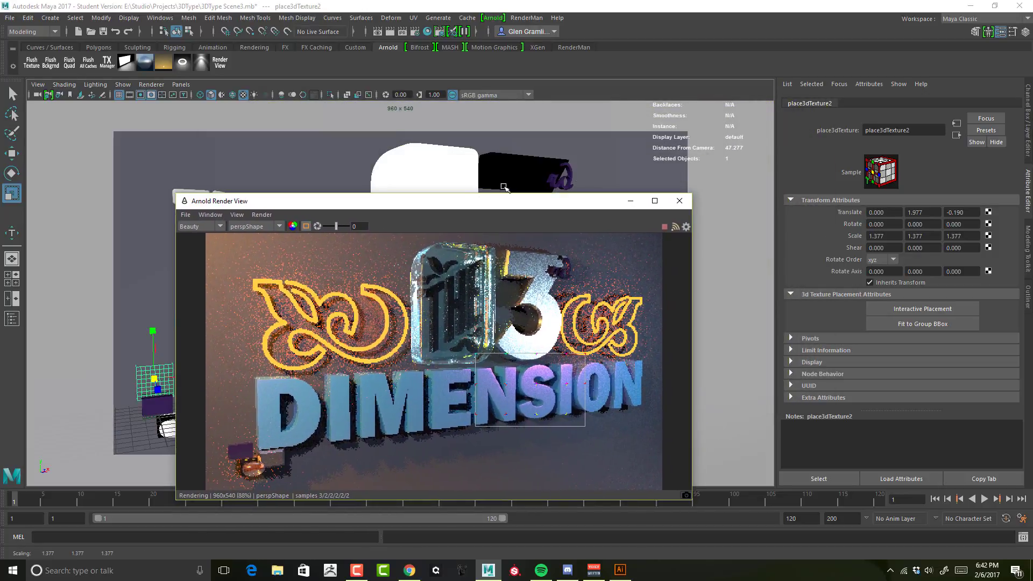
left_click(574, 183)
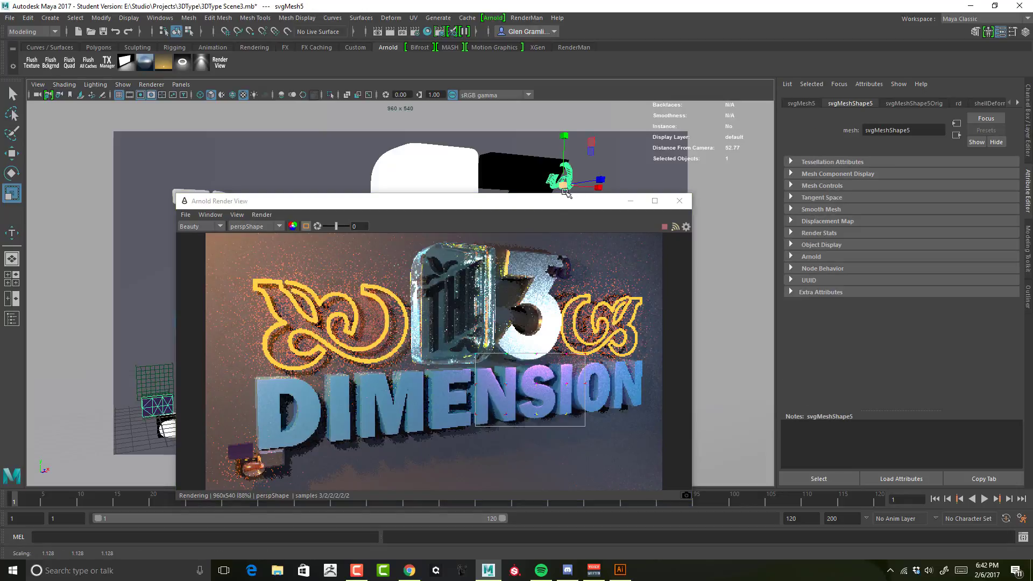
key("e")
left_click_drag(559, 181, 570, 181)
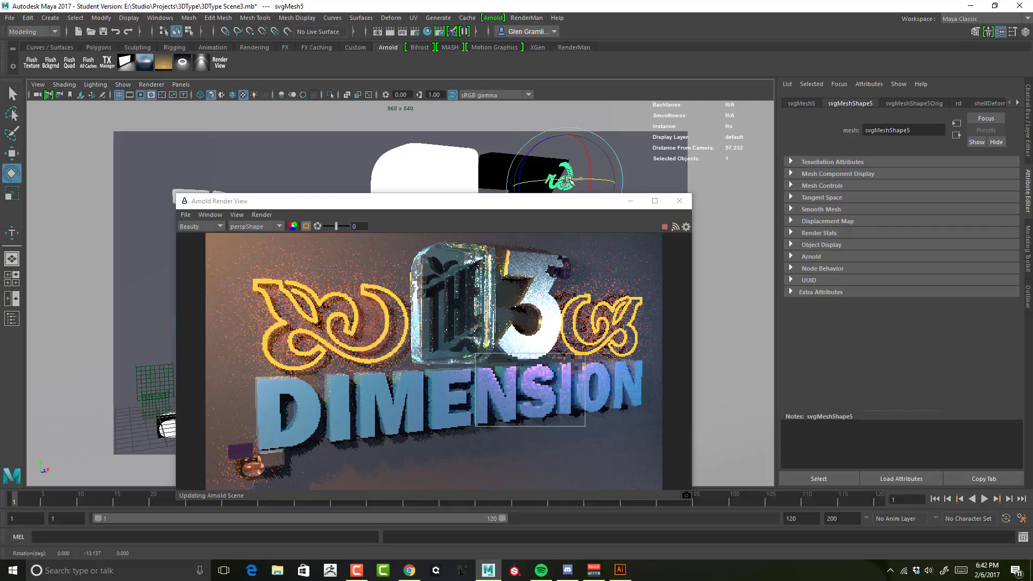
key("w")
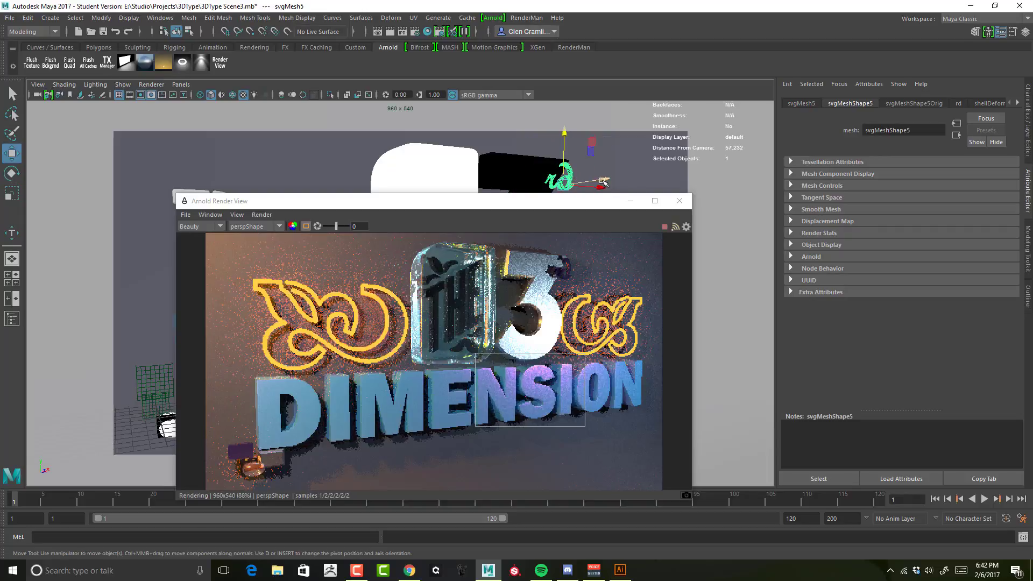
left_click_drag(604, 182, 609, 188)
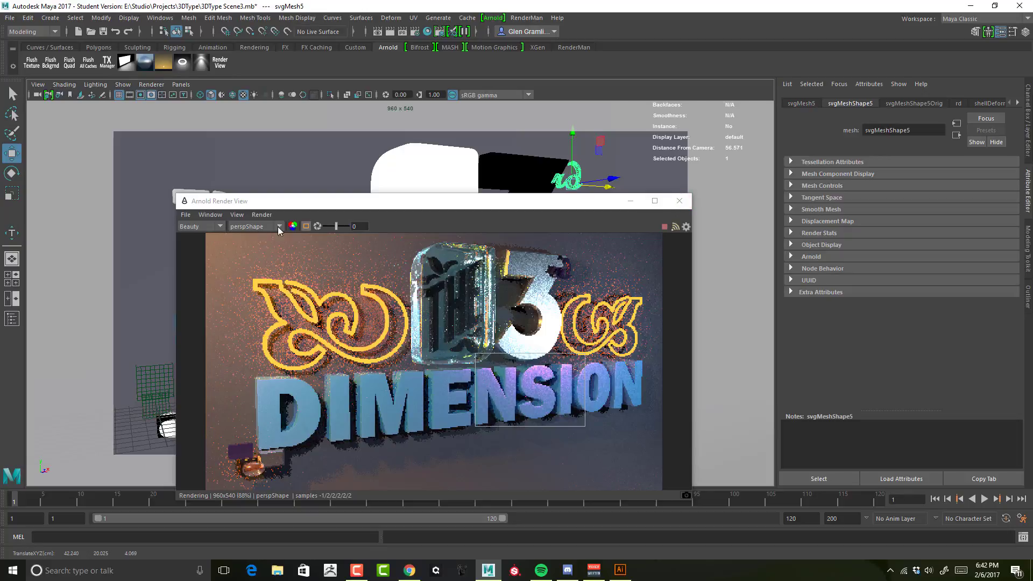
left_click(306, 225)
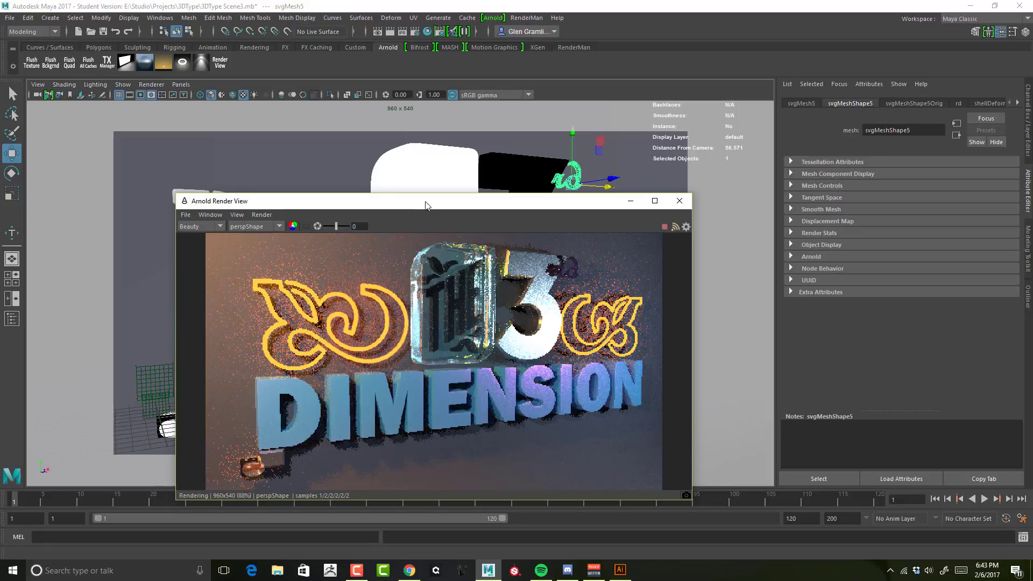
Raise the solid fractal's 3D placement box to Translate Y 4.574 and scale it uniformly down to about 0.77
left_click_drag(418, 210, 503, 203)
left_click(134, 374)
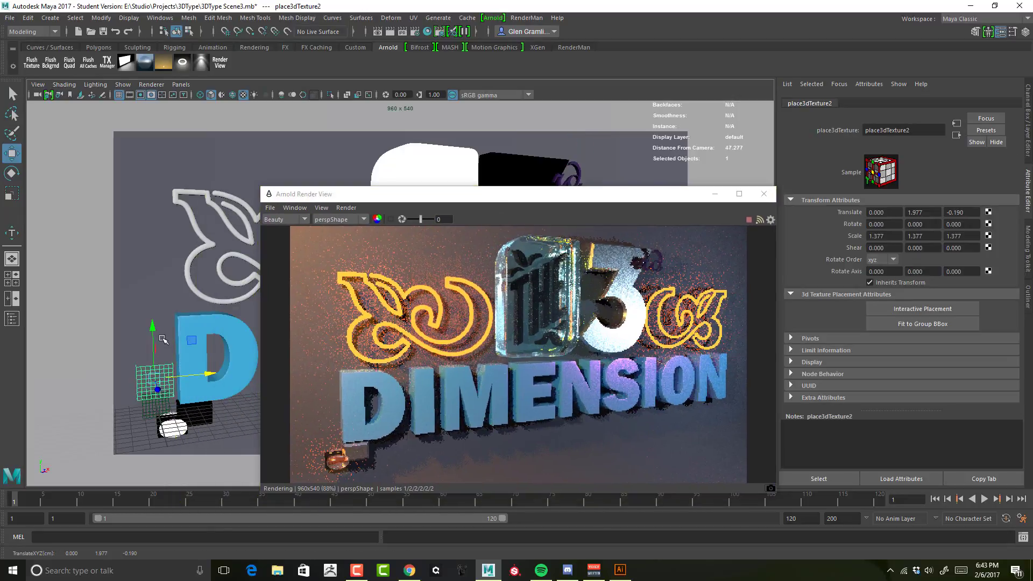
left_click_drag(152, 315, 160, 294)
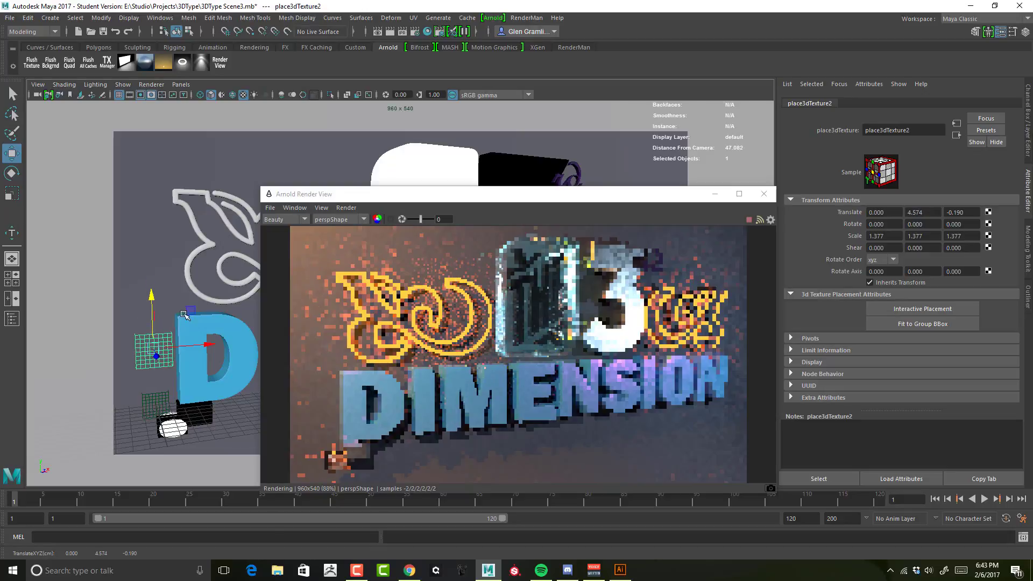
key("r")
left_click_drag(154, 350, 139, 355)
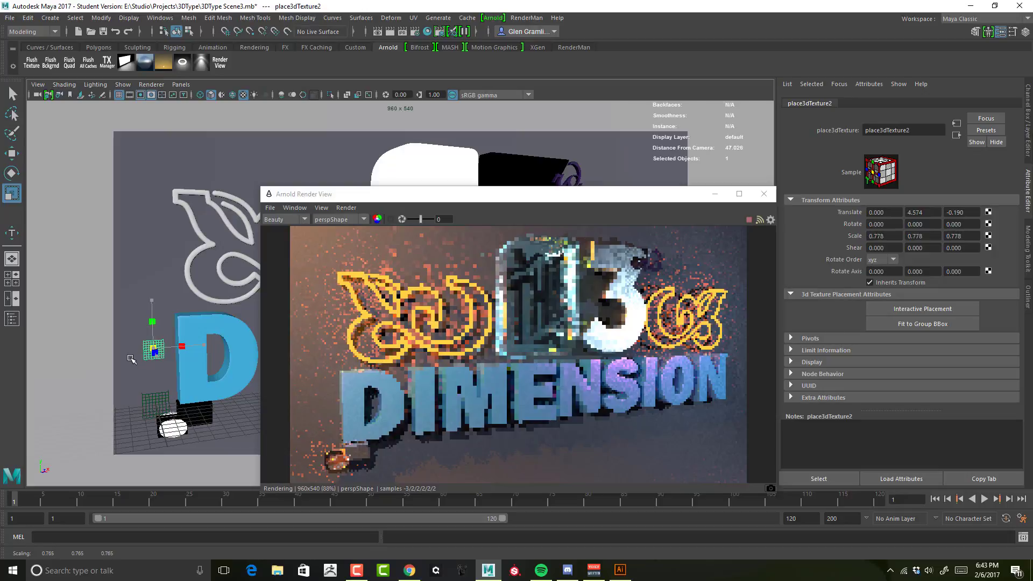
Scale the solid fractal's 3D placement box uniformly to 0.338 and the Brownian texture's lower placement box to 0.367
left_click_drag(132, 359, 120, 364)
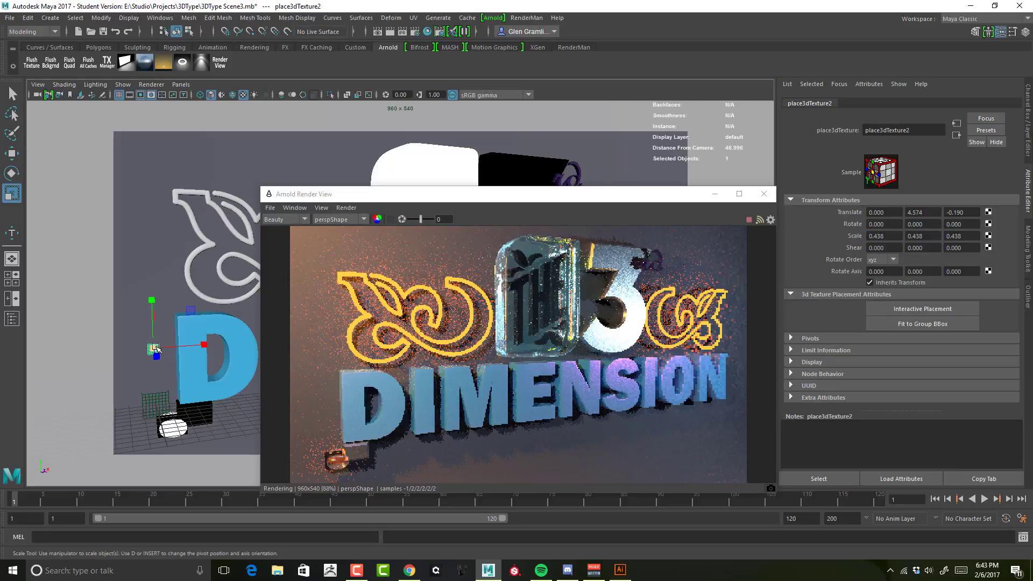
left_click_drag(153, 349, 143, 351)
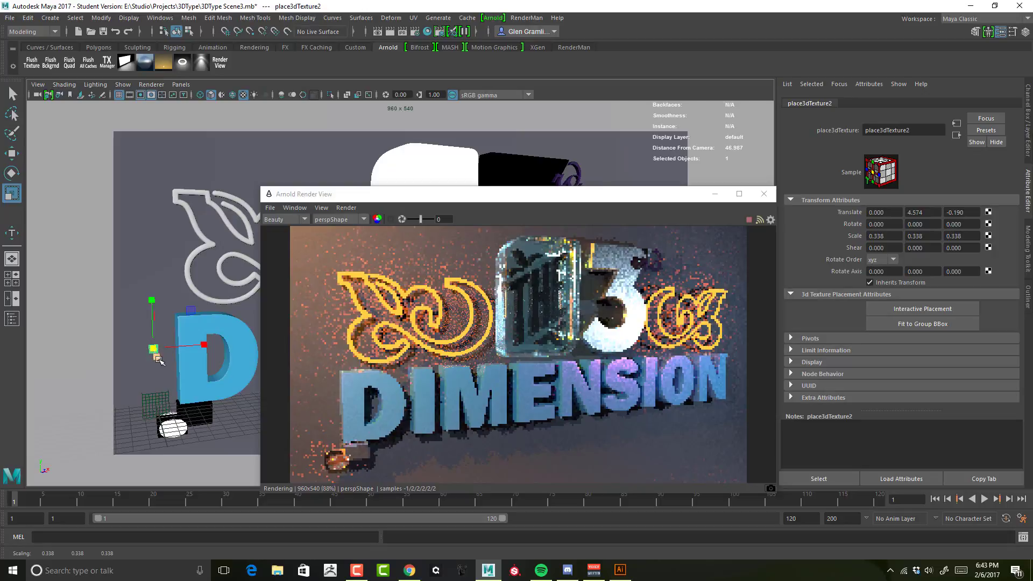
left_click(157, 400)
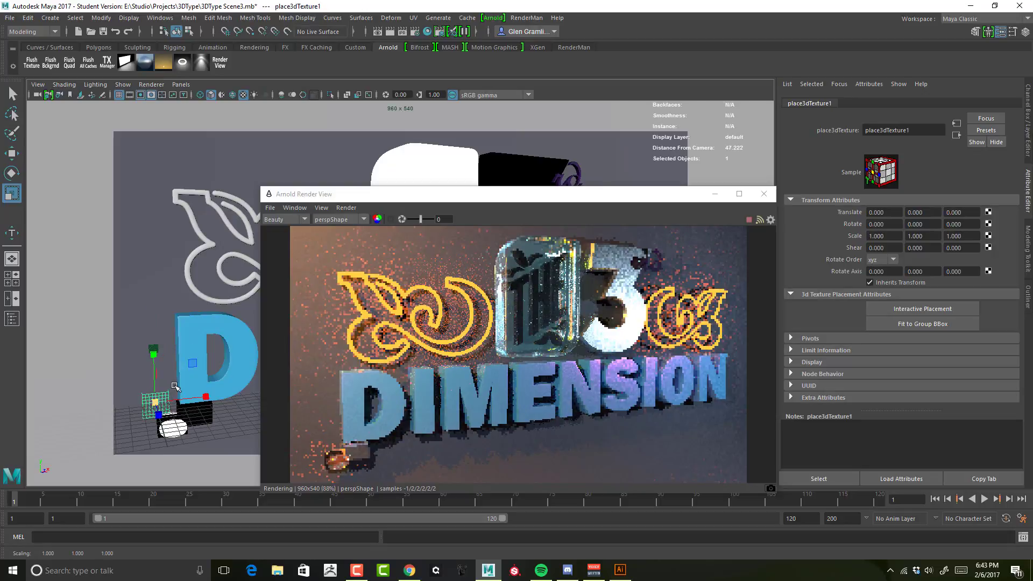
left_click_drag(140, 405, 137, 406)
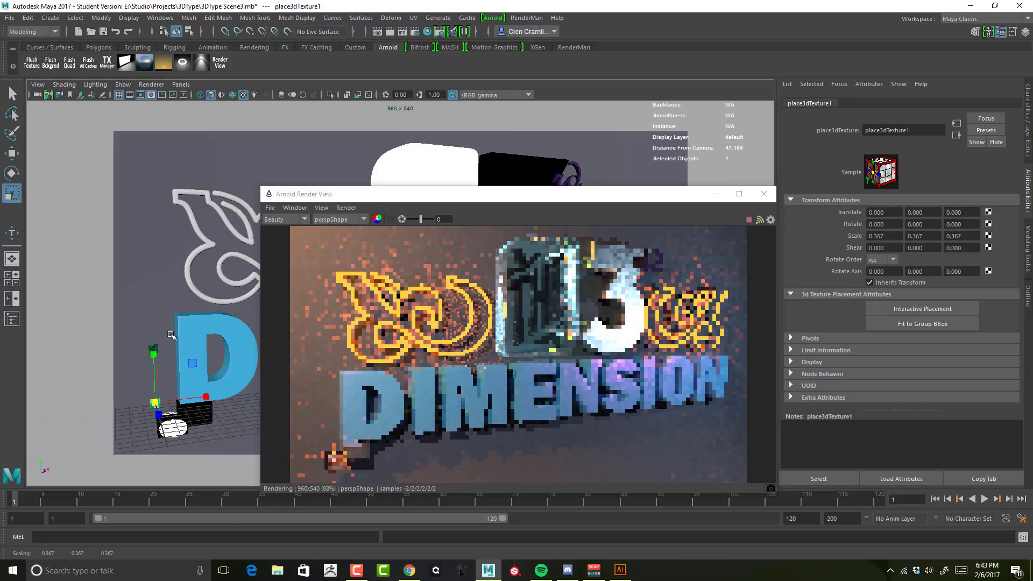
Move the solid fractal's 3D placement box away from the D to Translate X -3.059
left_click(159, 348)
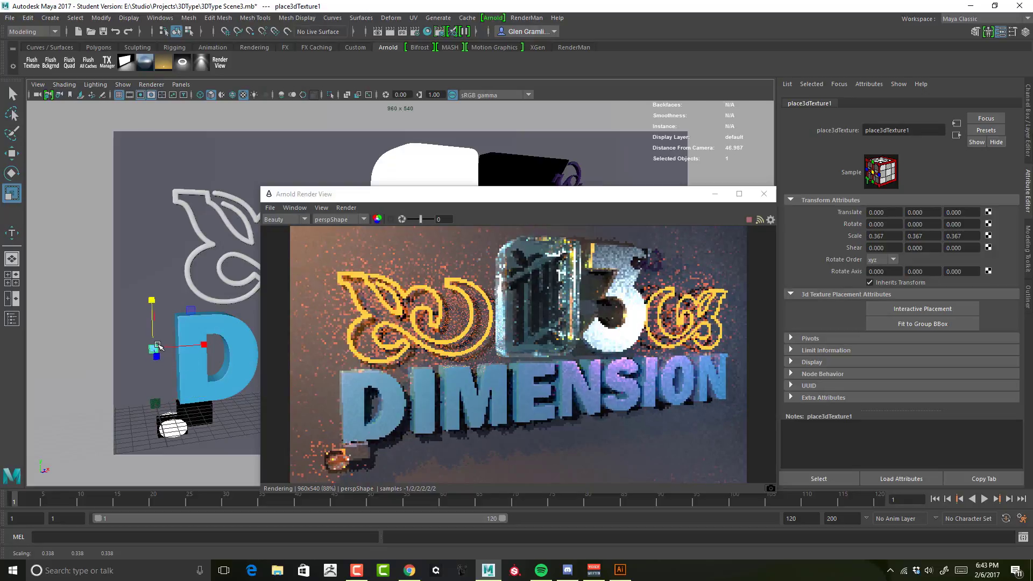
key("w")
left_click_drag(215, 347, 106, 362)
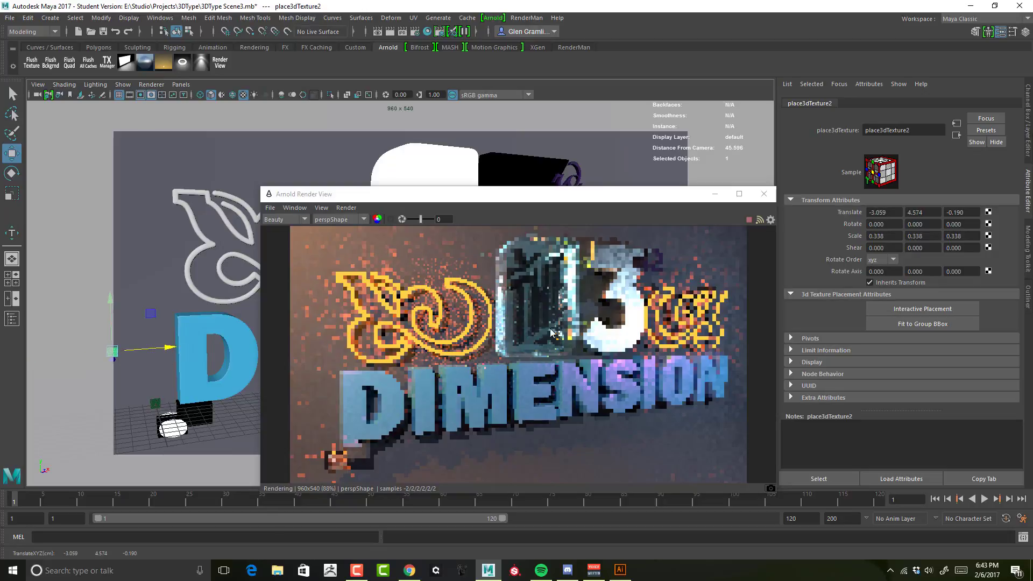
Uncover the small "rd" lettering beside the 3 and rotate it around Y to about 1.9 degrees
left_click_drag(590, 353, 558, 352, "alt")
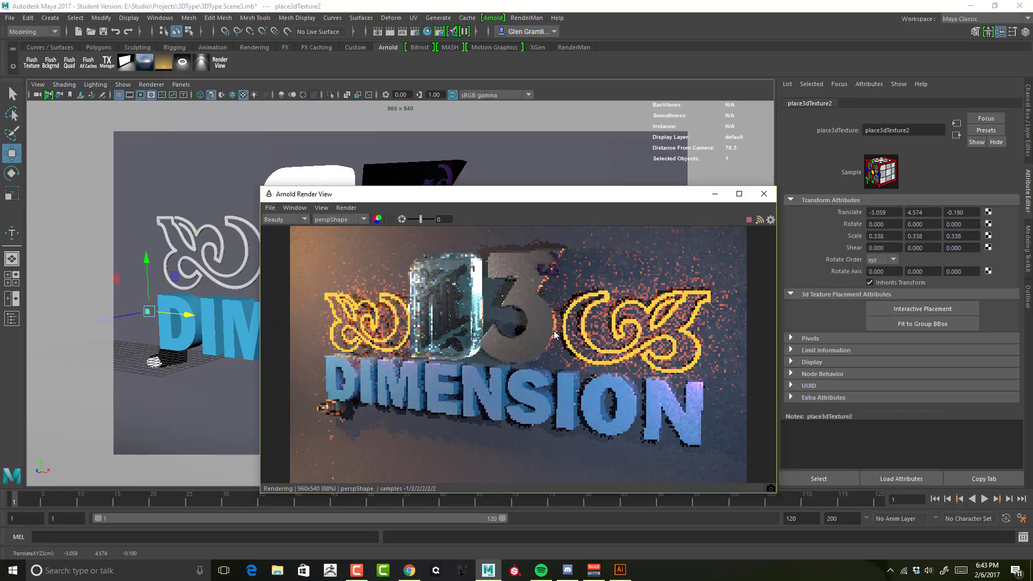
left_click(449, 176)
key("e")
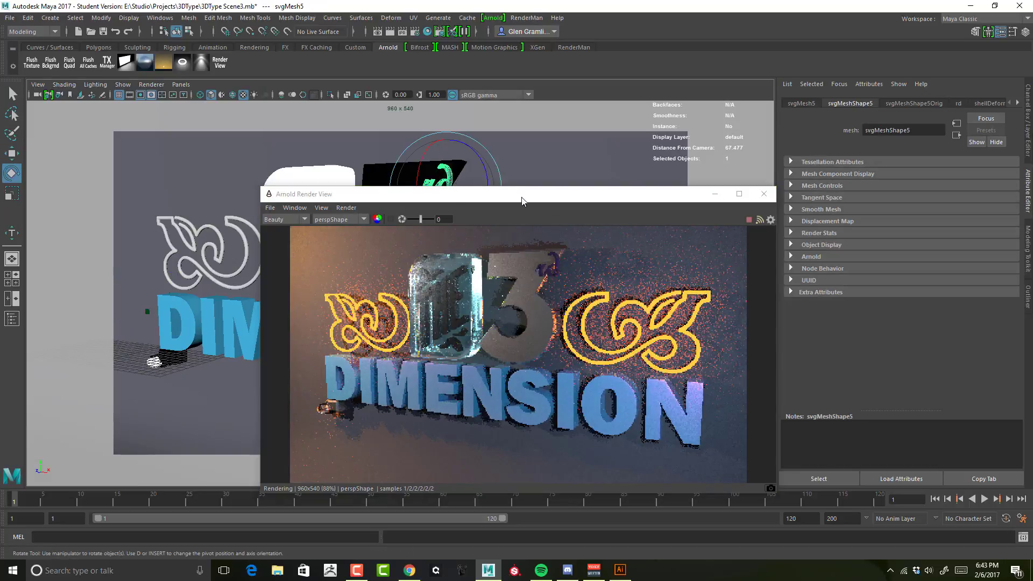
left_click_drag(522, 201, 502, 240)
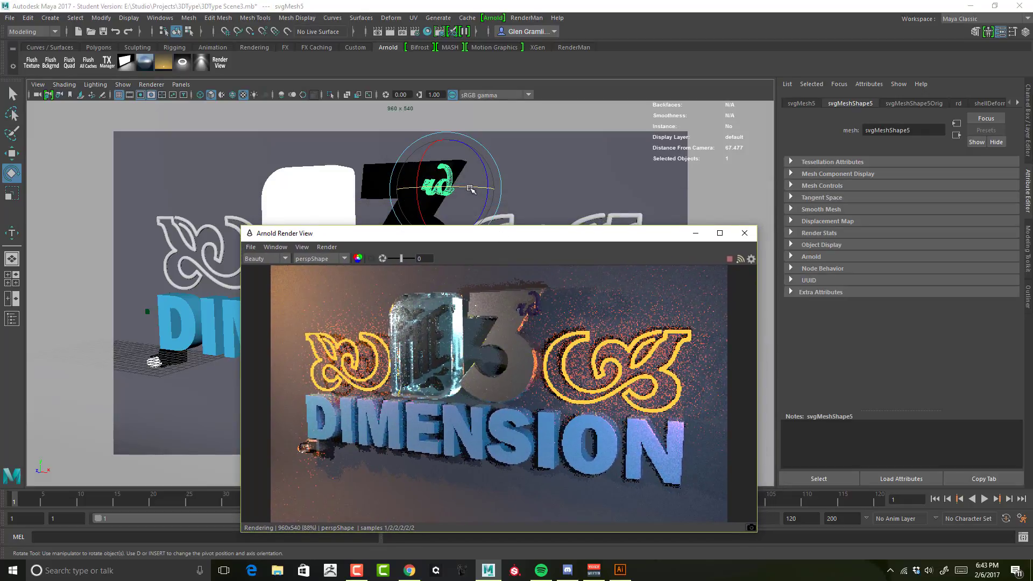
left_click_drag(471, 188, 480, 190)
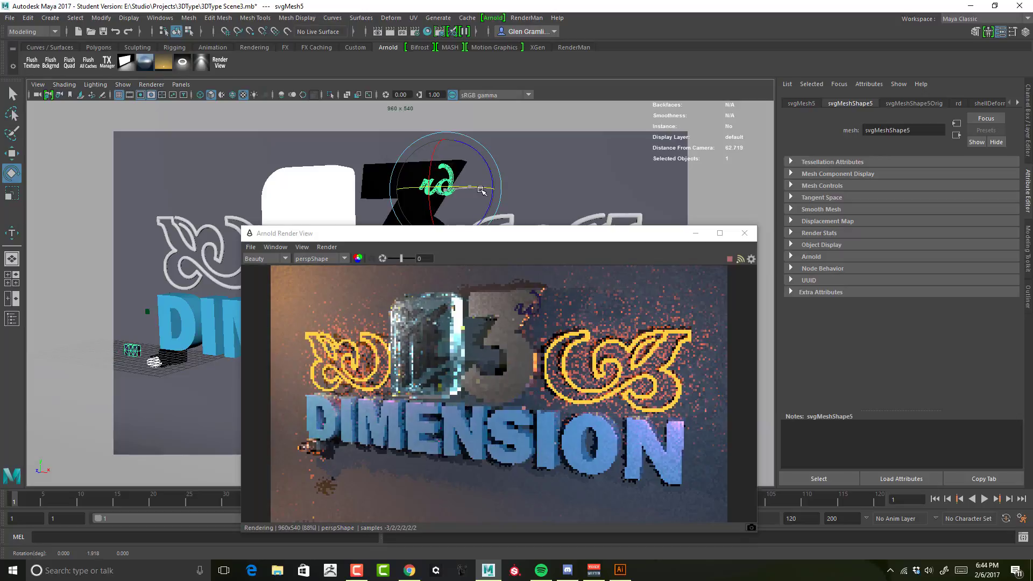
Lower the "rd" lettering slightly to a Y position of about 19.13 and clear the render window away from the viewport
key("w")
left_click_drag(446, 137, 445, 145)
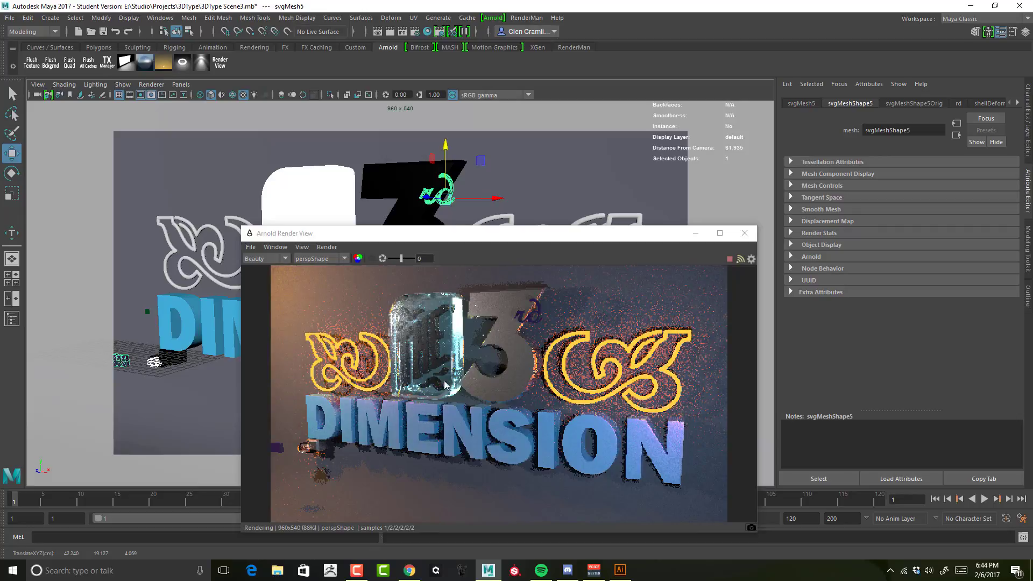
left_click_drag(546, 199, 544, 198, "alt")
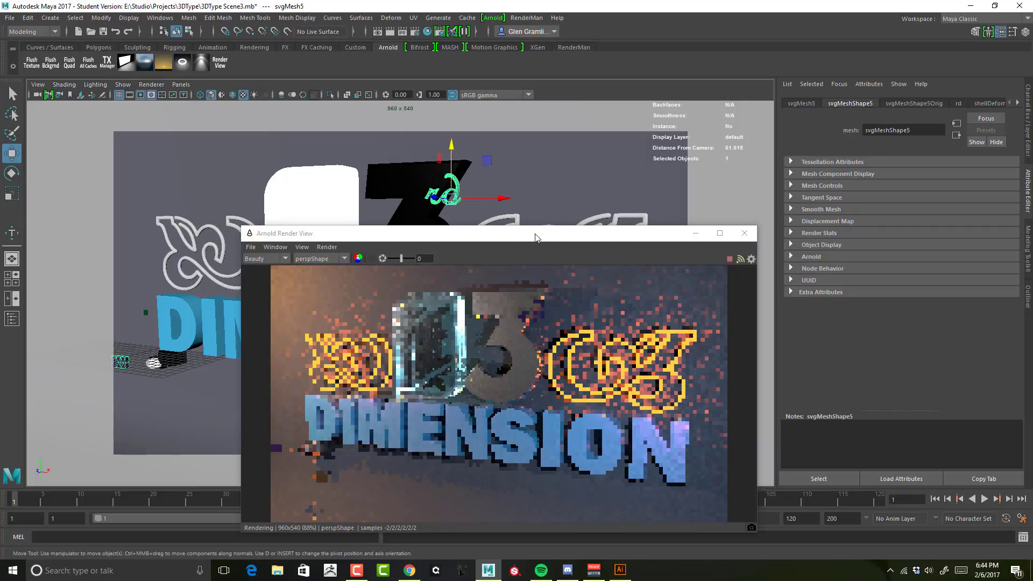
left_click_drag(534, 235, 1032, 141)
Try to select faces on the purple block beside the D's base, and undo the stray changes
middle_click_drag(371, 400, 694, 317, "alt")
left_click_drag(498, 362, 511, 360, "alt")
right_click_drag(512, 360, 656, 356, "alt")
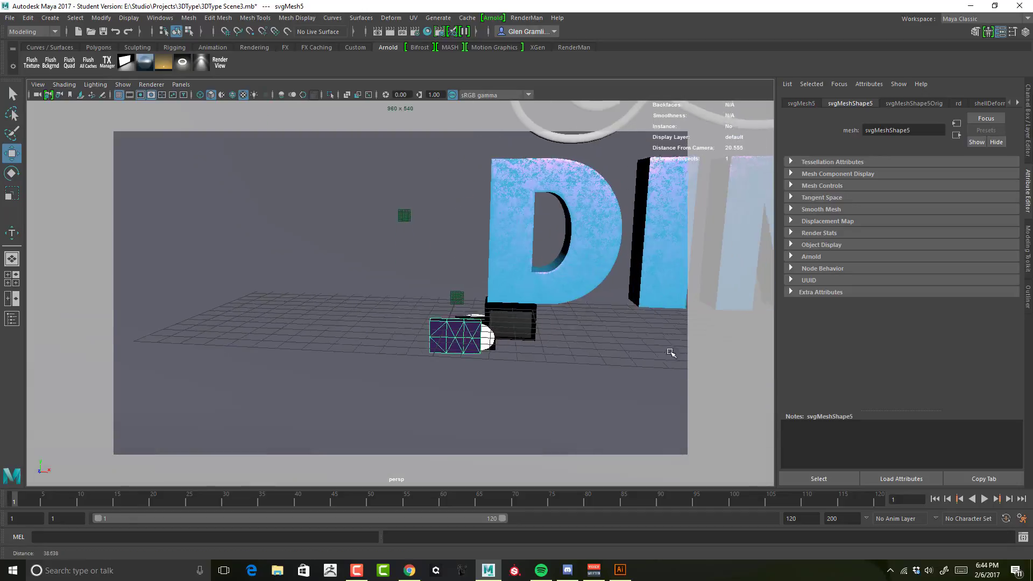
left_click_drag(589, 361, 560, 367, "alt")
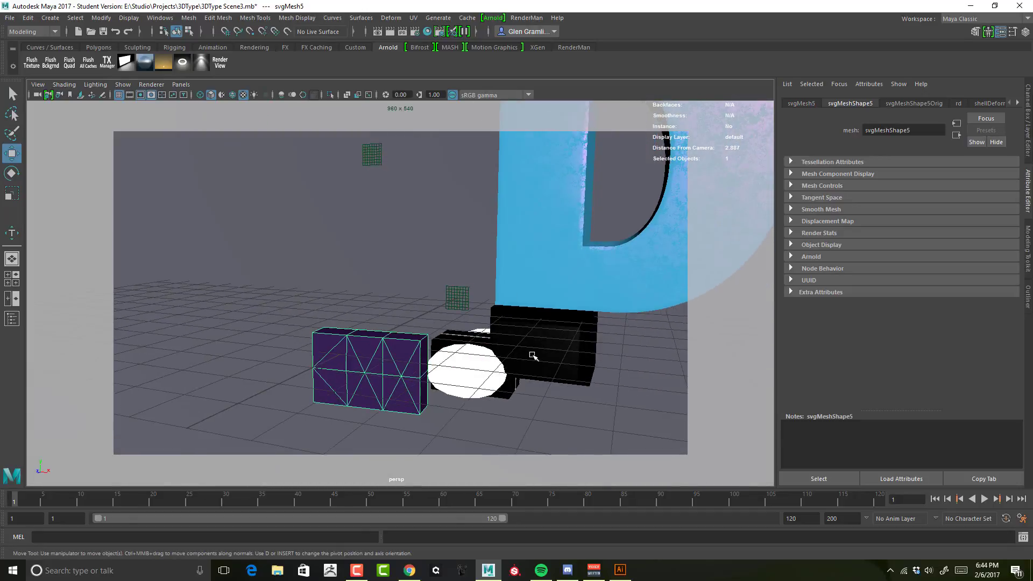
right_click(389, 369)
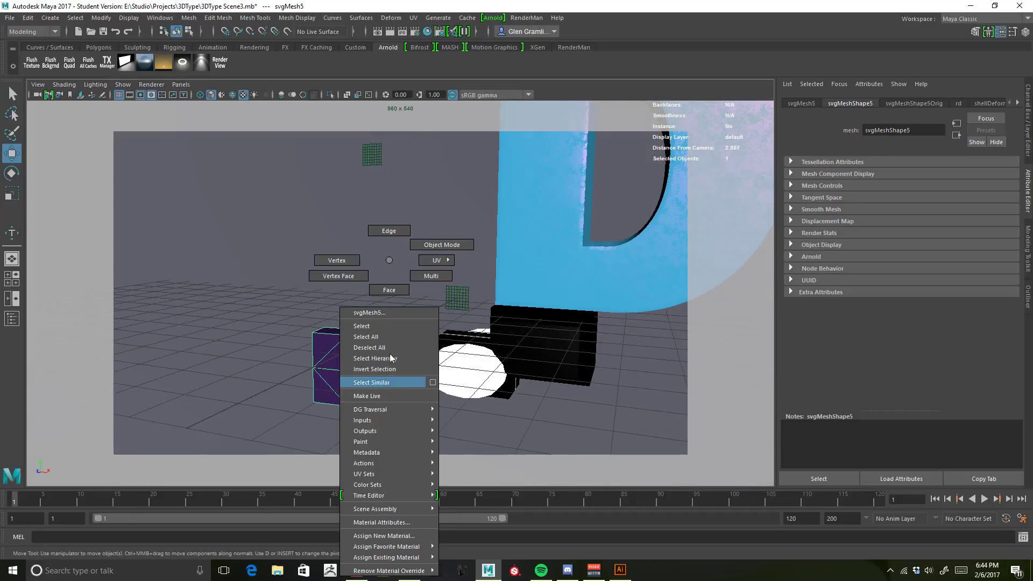
right_click_drag(390, 291, 389, 293)
left_click_drag(362, 317, 438, 428)
key("ctrl+z")
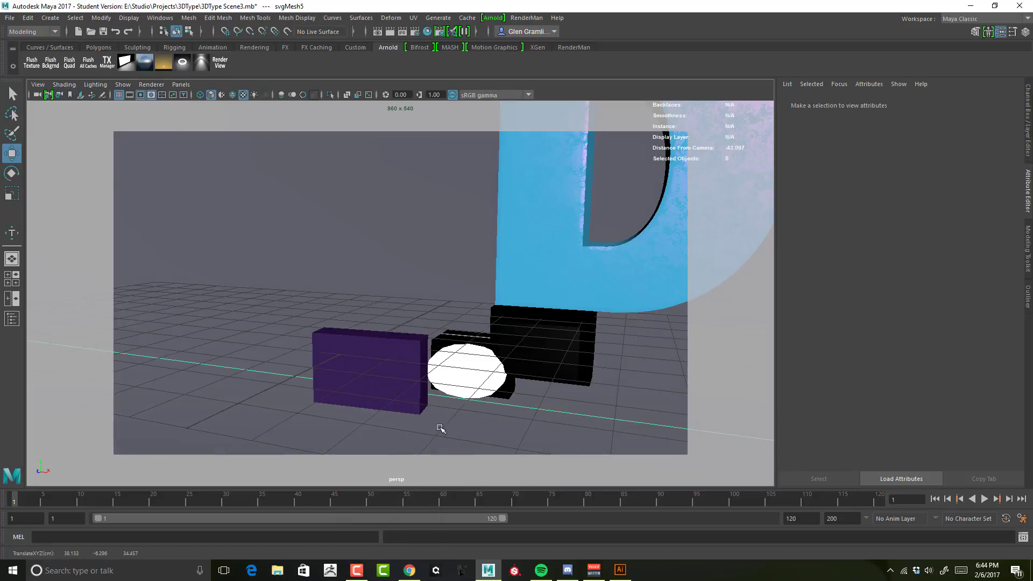
key("ctrl+z")
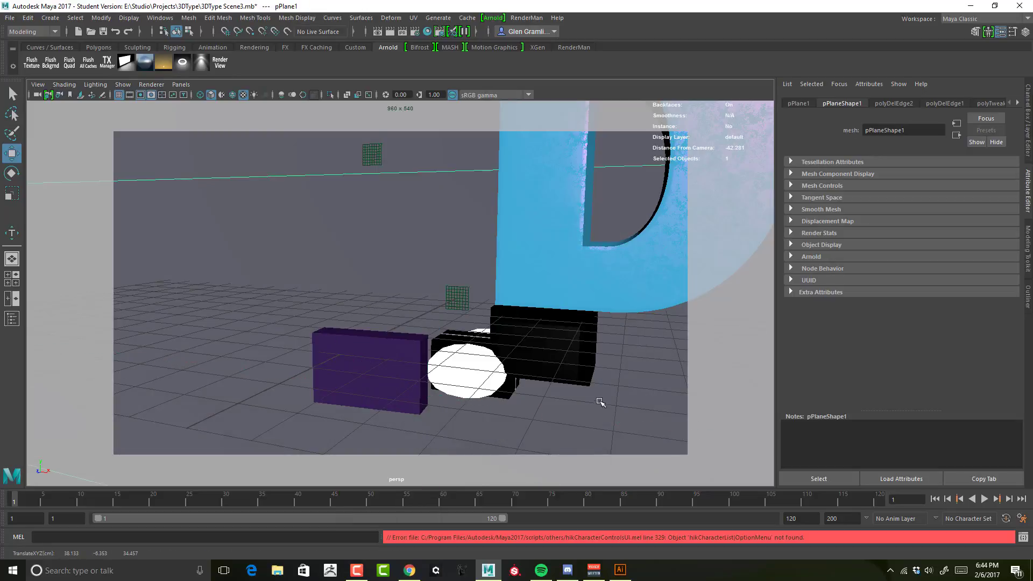
Clear the selection, retry face selection on the purple block, and undo back to the backdrop plane selection
right_click_drag(607, 388, 289, 376, "alt")
right_click_drag(538, 371, 339, 350, "alt")
left_click(196, 234)
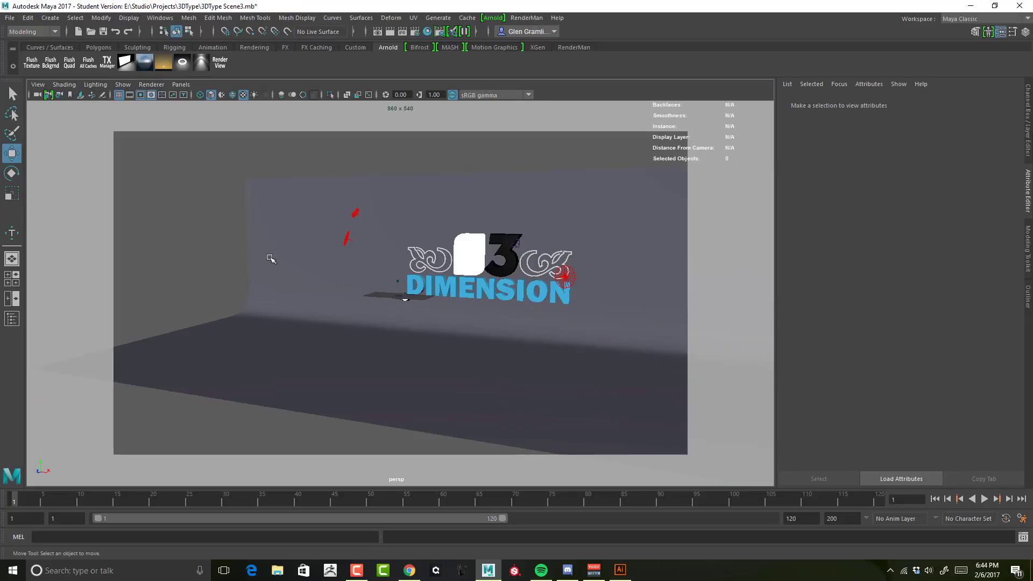
right_click_drag(303, 272, 669, 305, "alt")
right_click_drag(322, 337, 473, 358, "alt")
right_click_drag(387, 350, 510, 361, "alt")
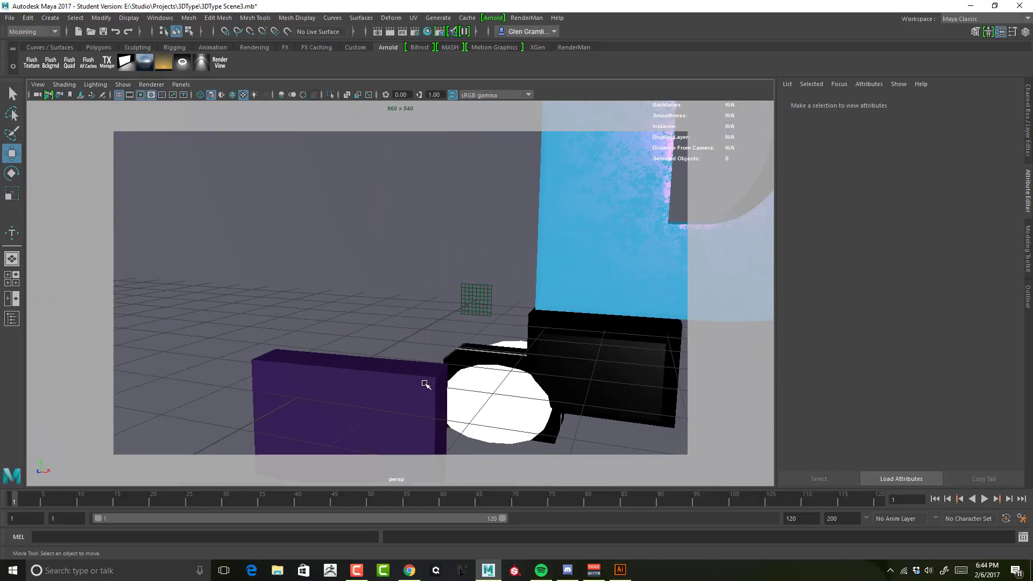
scroll(425, 384, "down", 3)
left_click(397, 369)
right_click(395, 371)
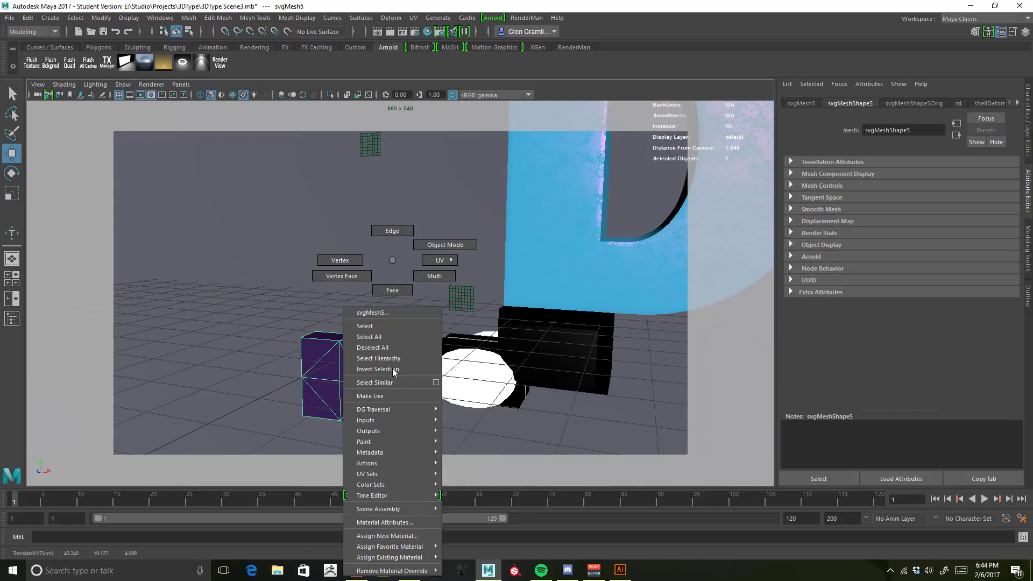
right_click_drag(390, 293, 391, 295)
key("ctrl+z")
key("ctrl+z")
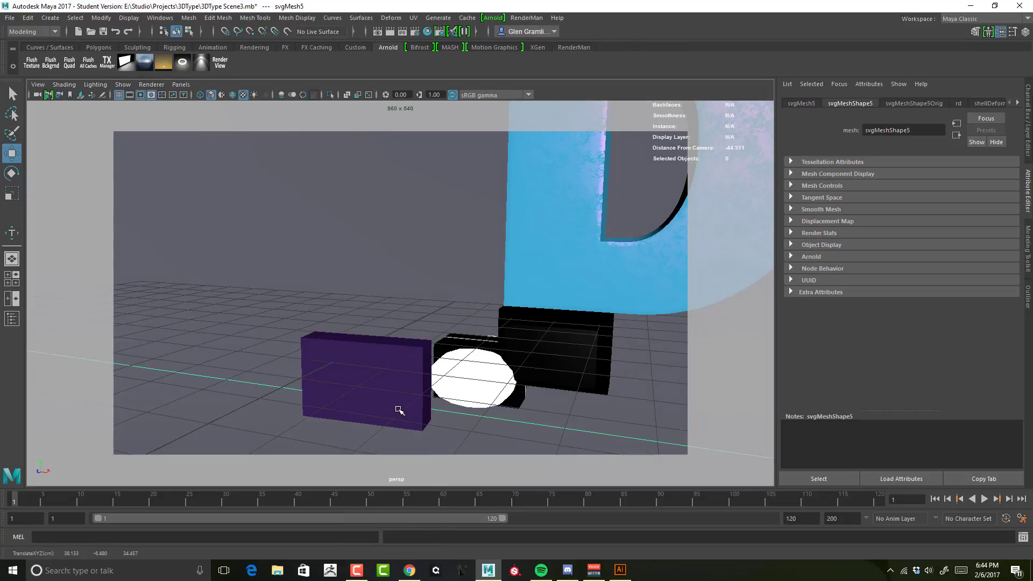
key("ctrl+z")
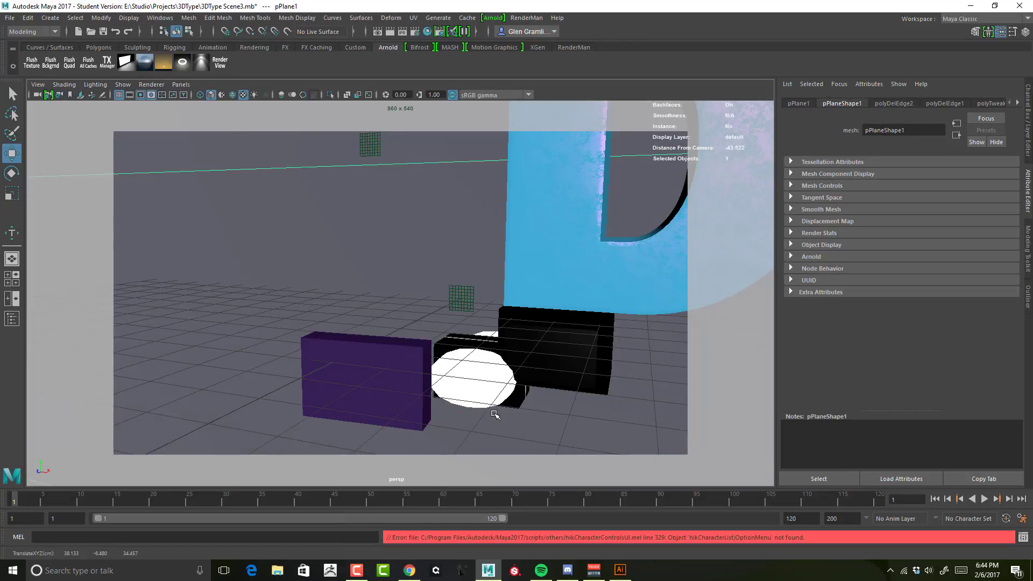
Put the selected backdrop plane on a new display layer and set that layer to Reference so it cannot be picked
scroll(366, 382, "down", 5)
left_click_drag(350, 373, 486, 378, "alt")
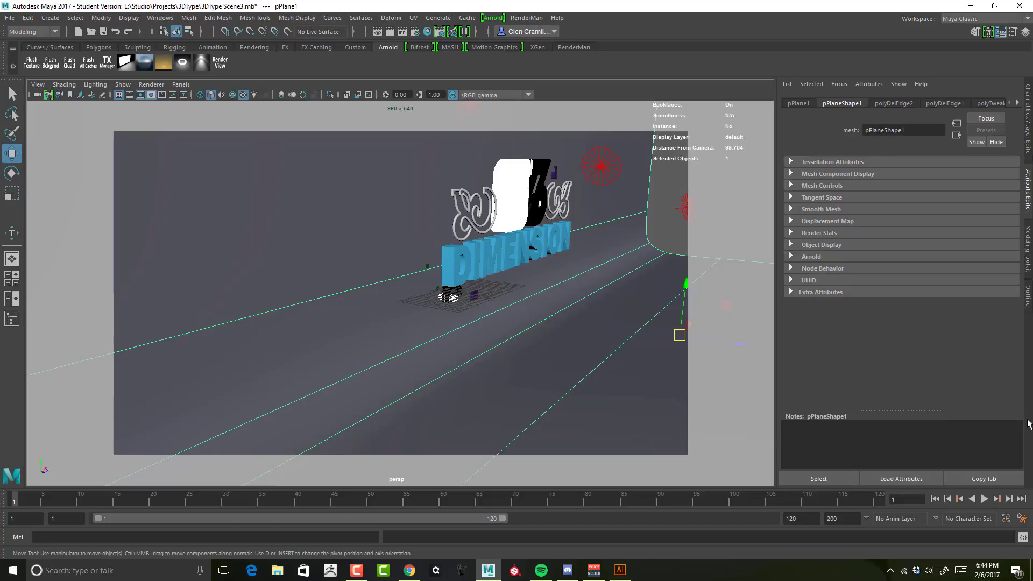
left_click(1027, 110)
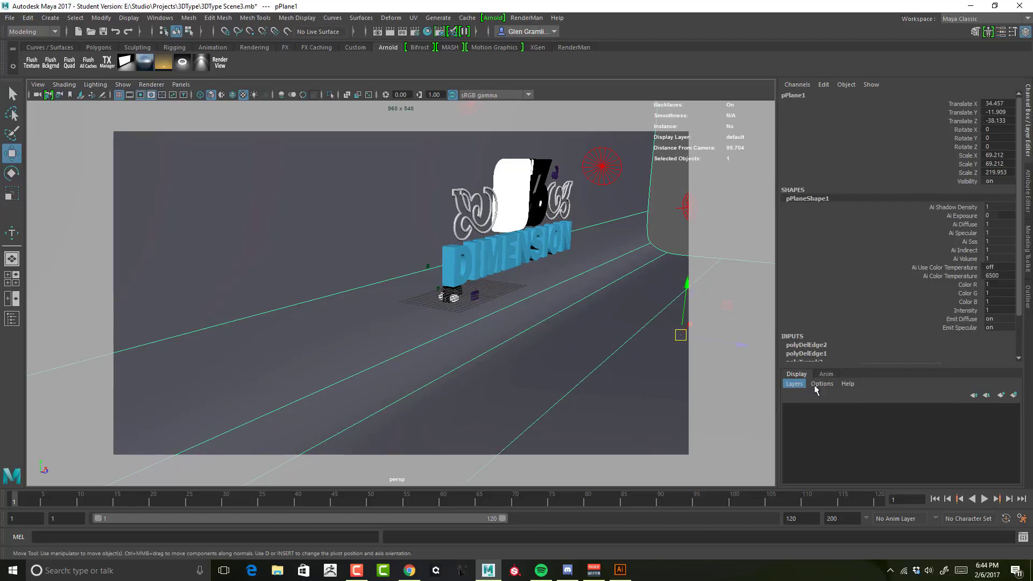
left_click(1014, 395)
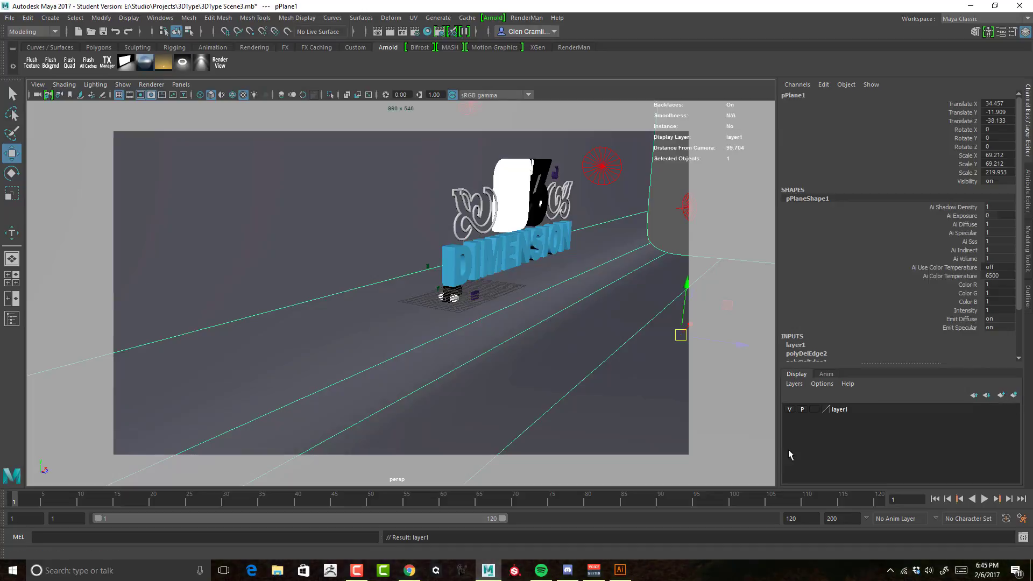
left_click(816, 410)
left_click(815, 411)
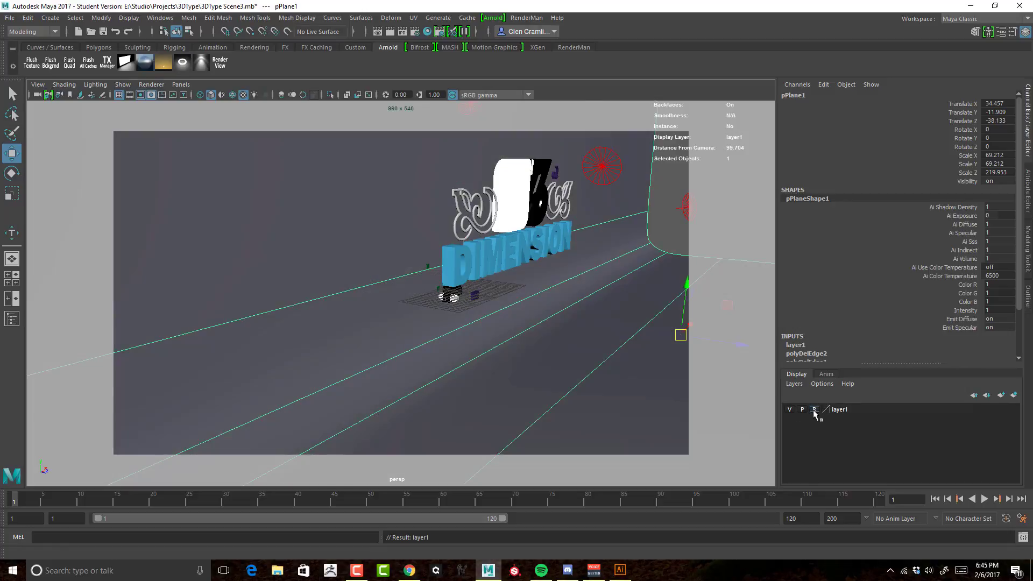
left_click(530, 386)
Select the Brownian texture's placement box beside the D's base and scale it uniformly down to about 0.29
left_click_drag(527, 315, 464, 308, "alt")
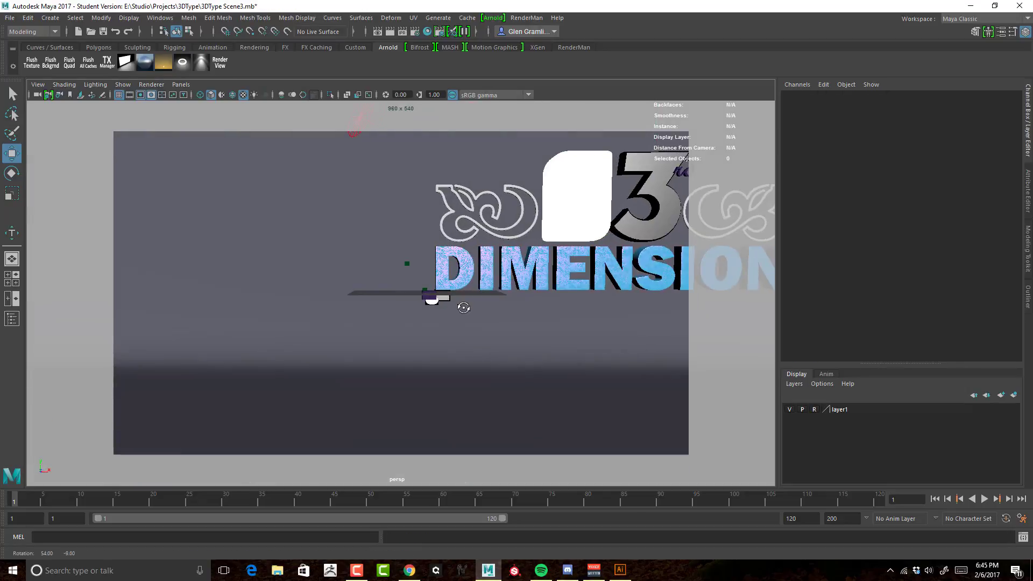
right_click_drag(450, 315, 530, 316, "alt")
mouse_move(530, 315)
left_mouse_down("alt")
mouse_move(560, 318)
mouse_move(546, 323)
left_mouse_up("alt")
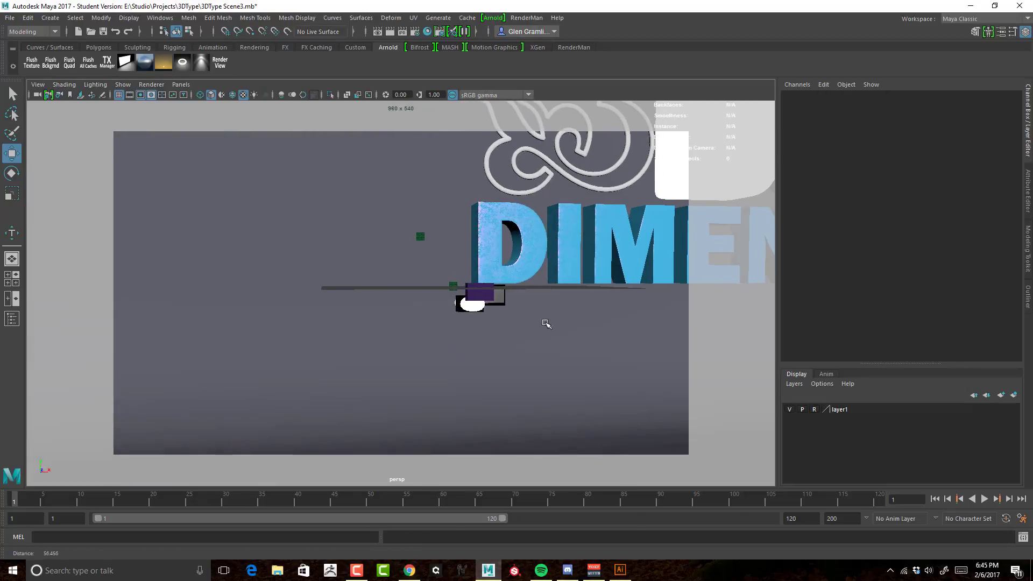
middle_click_drag(547, 323, 484, 343, "alt")
right_click_drag(484, 343, 685, 321, "alt")
right_click_drag(560, 321, 630, 319, "alt")
middle_click_drag(629, 318, 604, 333, "alt")
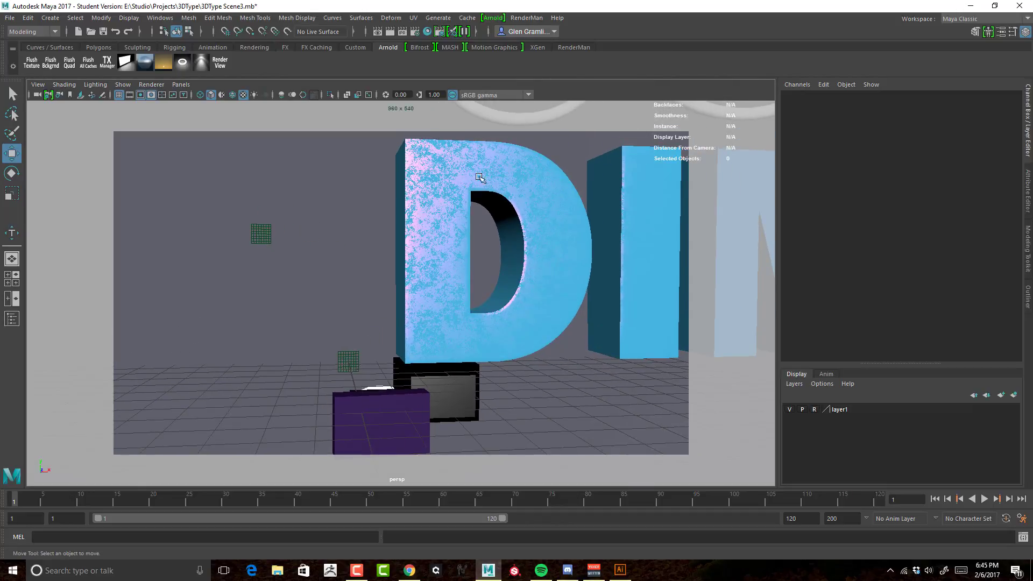
left_click(350, 357)
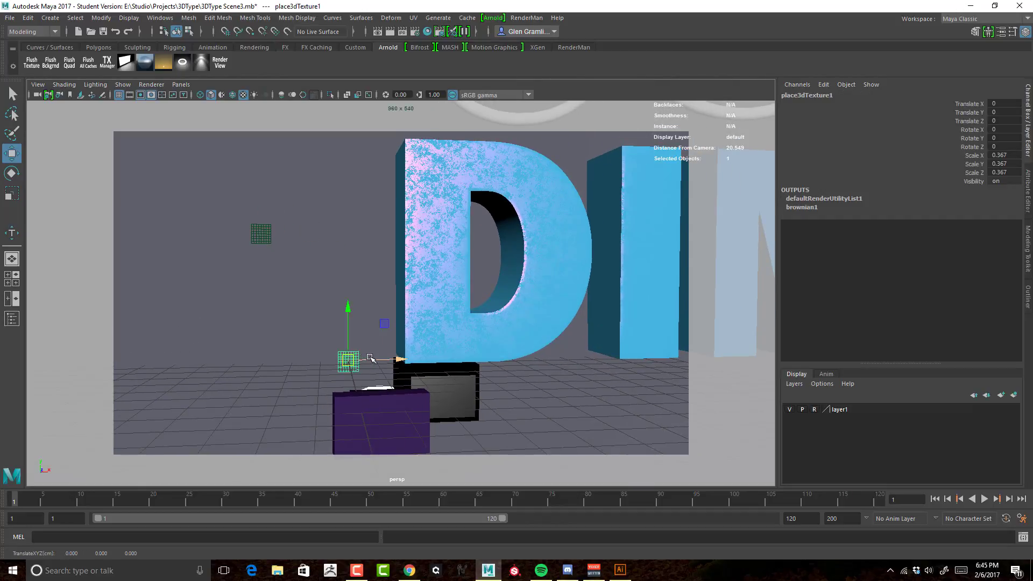
key("e")
key("r")
left_click_drag(347, 360, 340, 362)
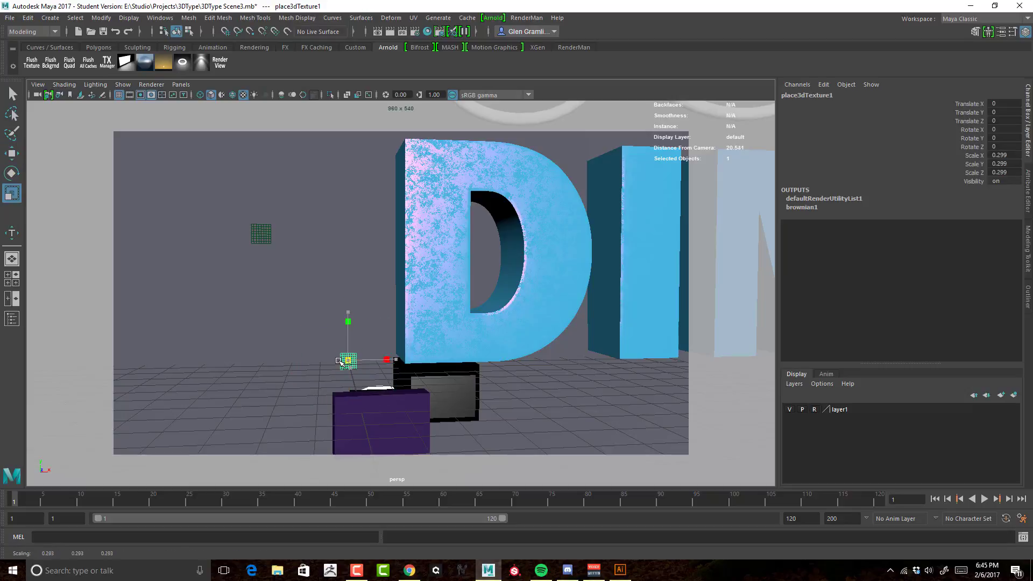
Select the solid fractal's placement box beside the D and enlarge it uniformly to a scale of 2.418
left_click(269, 236)
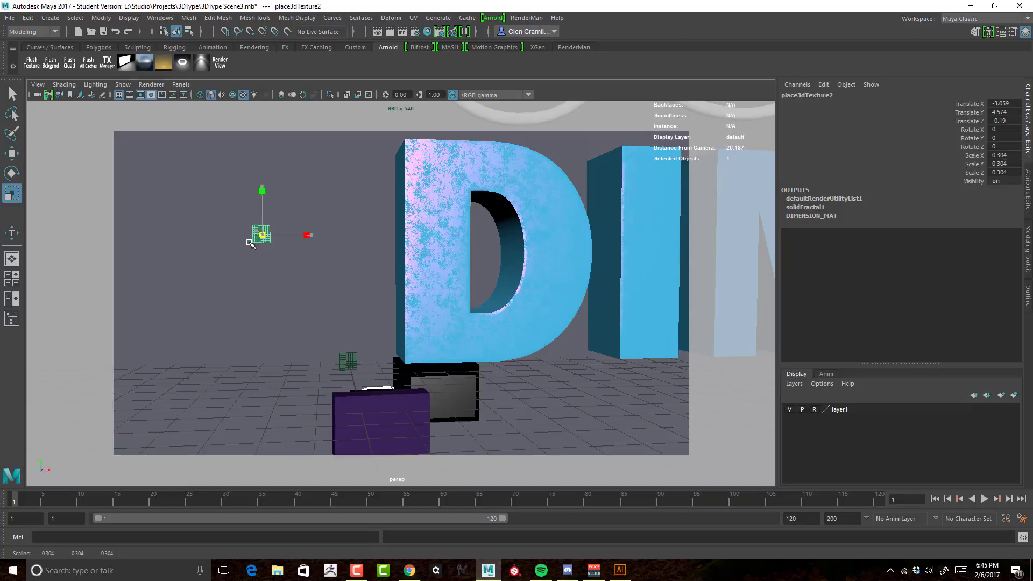
left_click_drag(263, 235, 413, 181)
left_click_drag(268, 233, 405, 182)
left_click_drag(264, 235, 365, 200)
left_click_drag(376, 308, 352, 307, "alt")
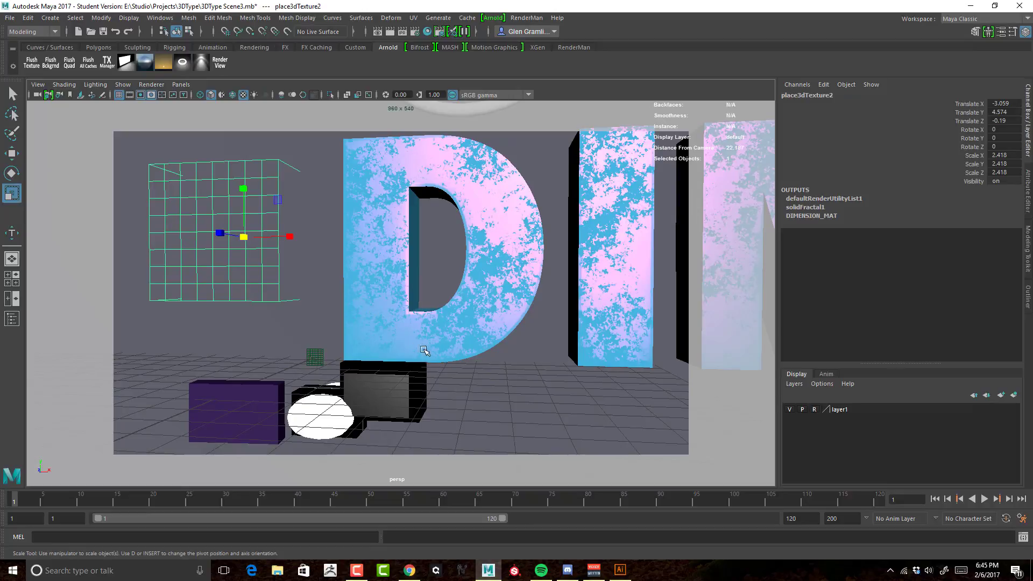
right_click_drag(453, 357, 401, 361, "alt")
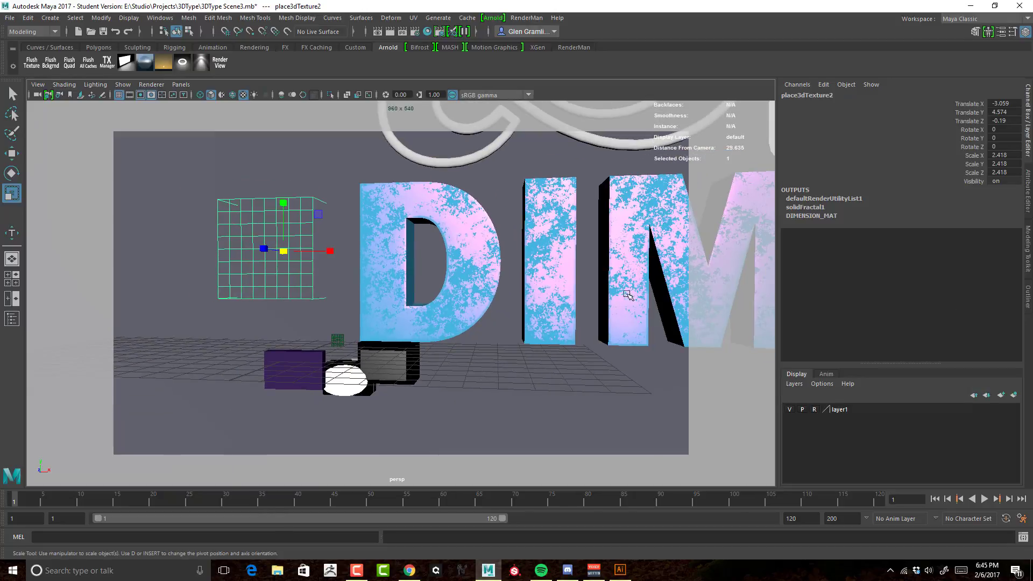
mouse_move(421, 258)
left_mouse_down("alt")
mouse_move(478, 259)
mouse_move(438, 266)
left_mouse_up("alt")
middle_click_drag(450, 299, 462, 268, "alt")
scroll(526, 281, "up", 10)
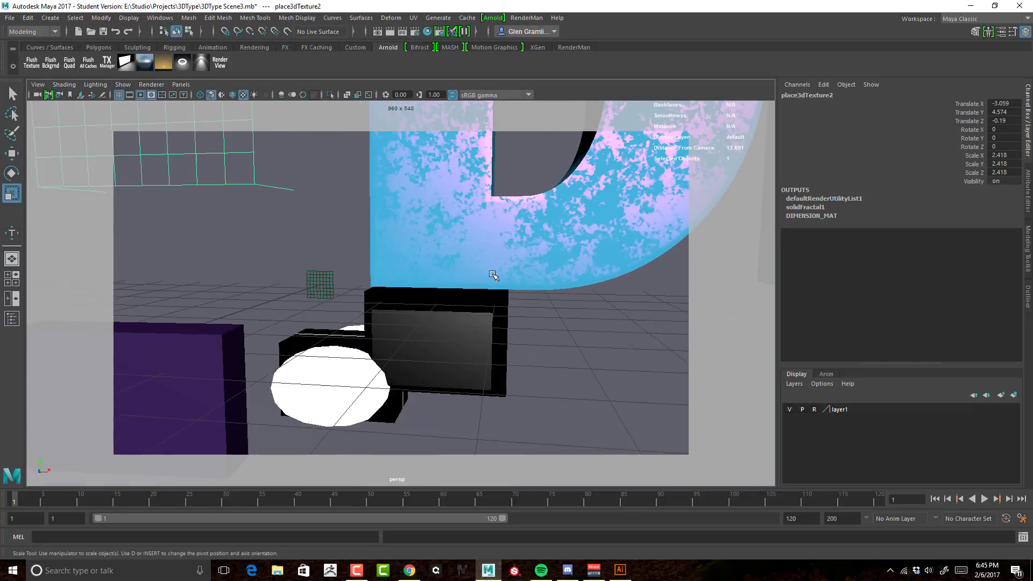
left_click(452, 324)
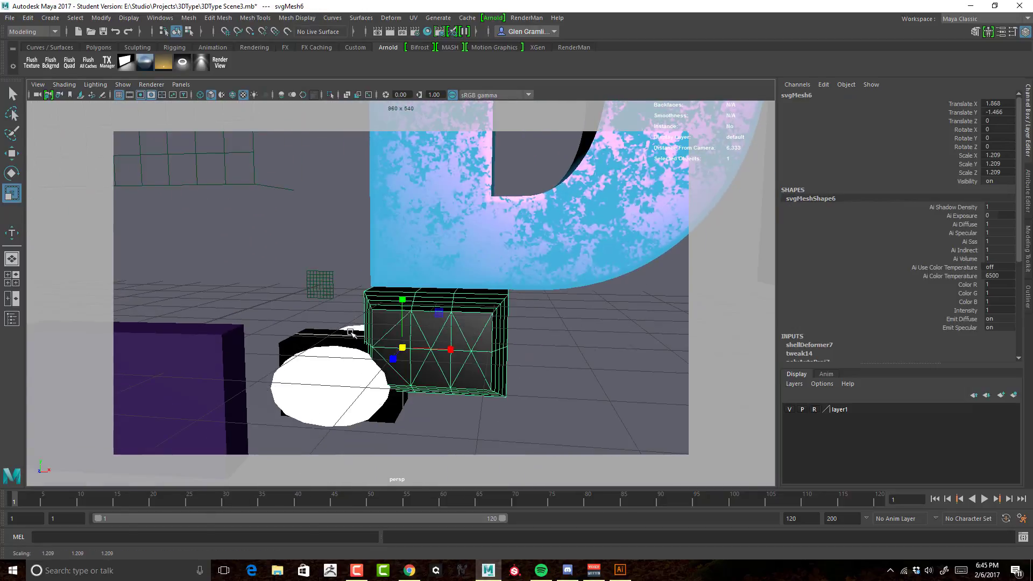
scroll(419, 329, "up", 5)
right_click(418, 323)
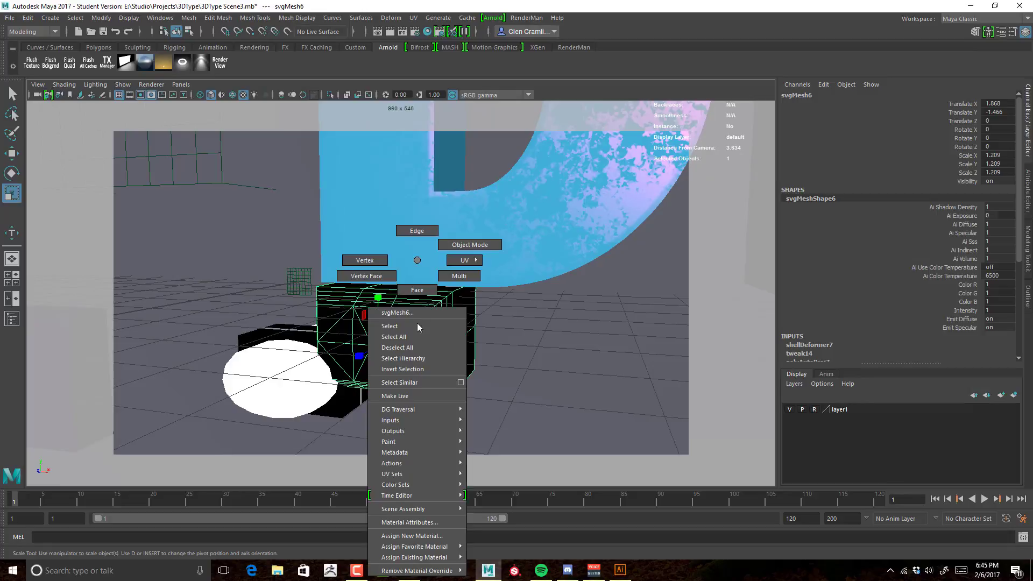
right_click_drag(425, 290, 426, 292)
left_click_drag(529, 413, 278, 258)
left_click(412, 317)
left_click(314, 279)
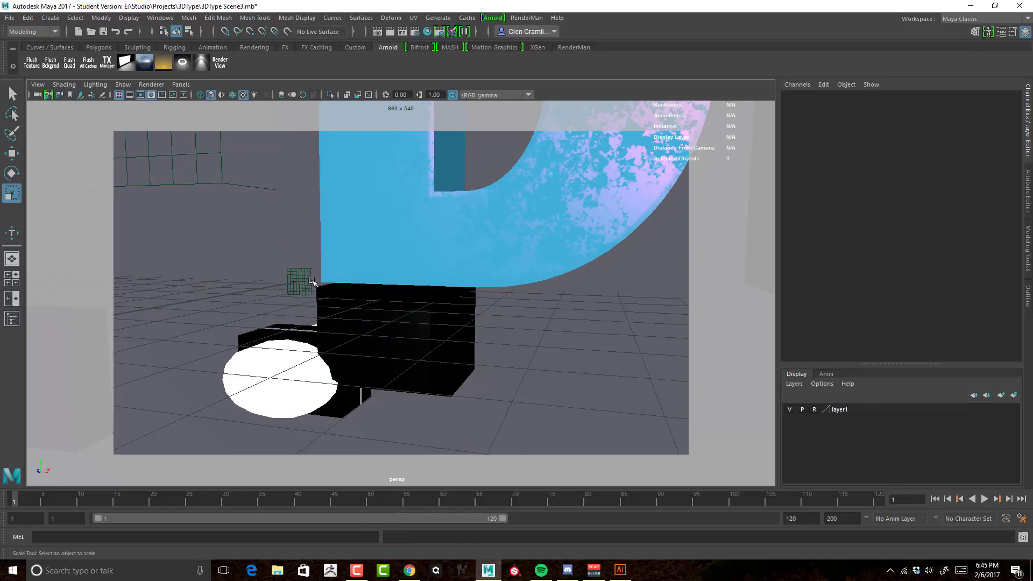
left_click(312, 280)
left_click(330, 281)
Select all faces of the black block below the D and hide them
left_click(385, 340)
right_click_drag(406, 326, 407, 293)
left_click_drag(547, 418, 248, 251)
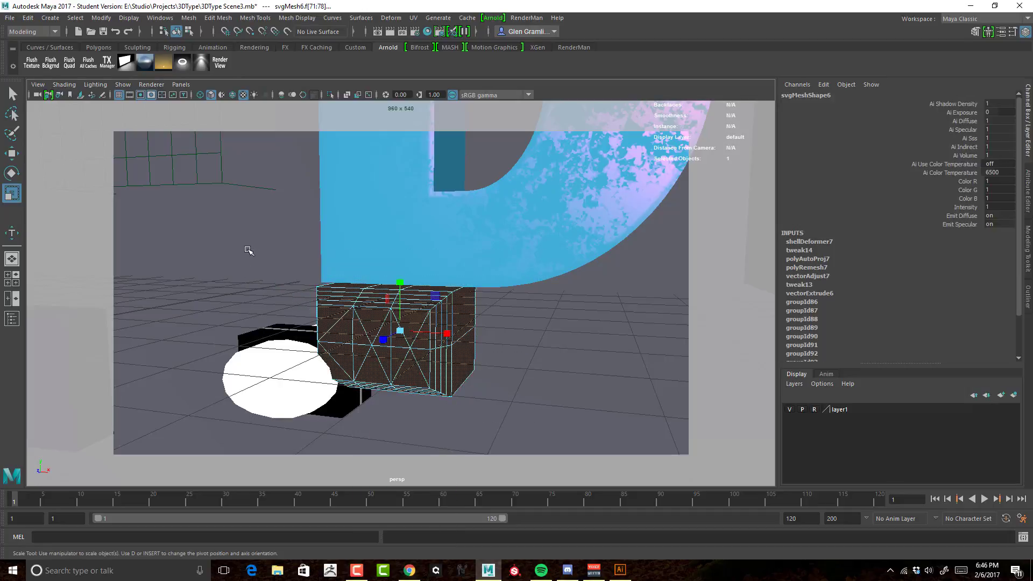
key("ctrl+h")
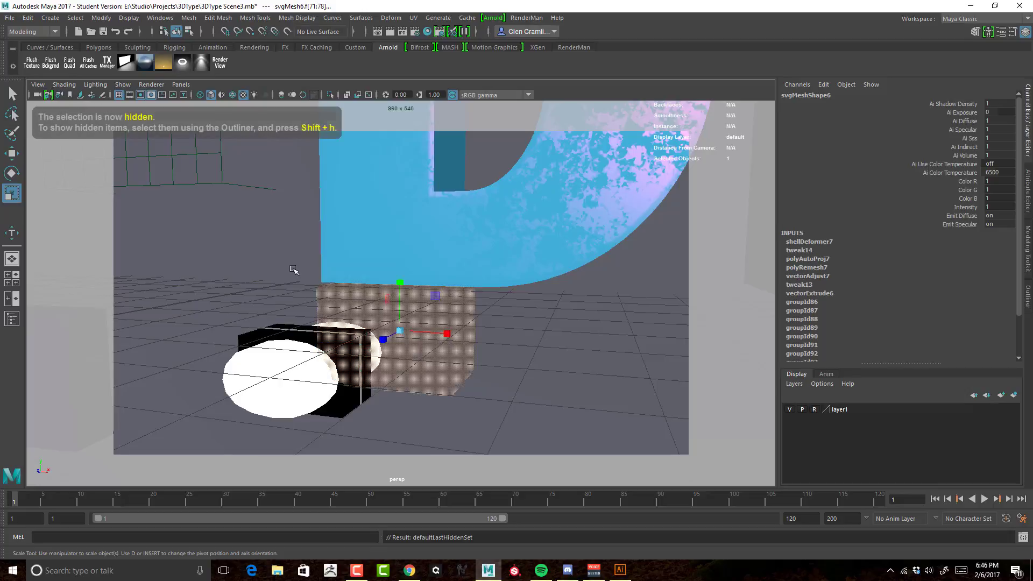
Select all faces of the stray white oval piece near the D's base and hide them
left_click(271, 353)
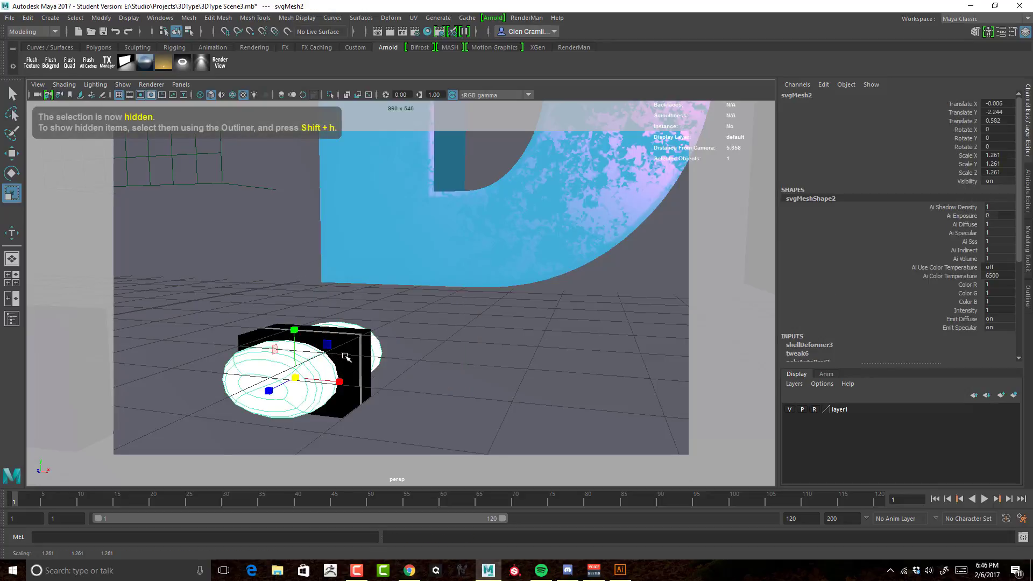
left_click(347, 353, "shift")
left_click(360, 351, "shift")
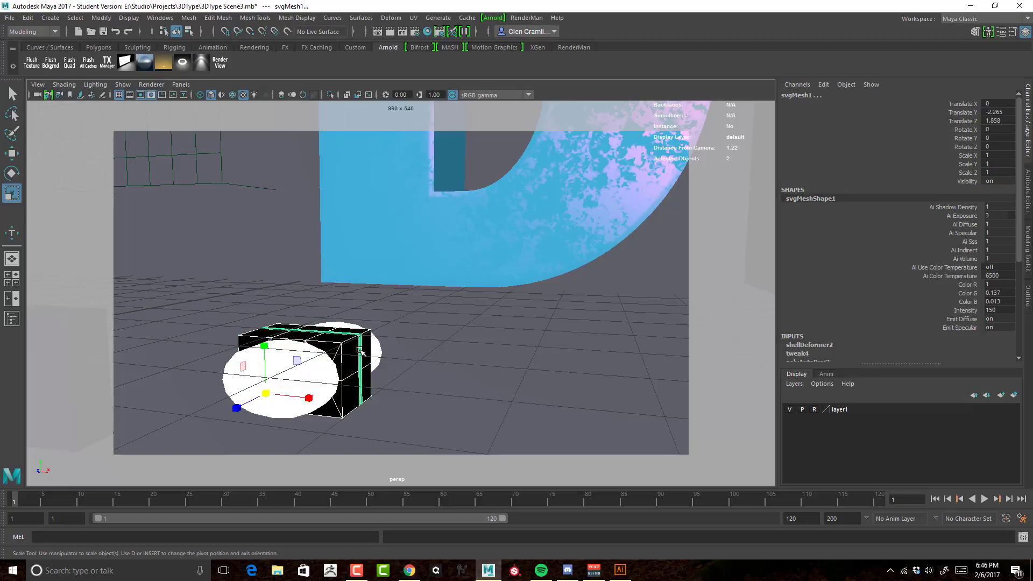
right_click_drag(388, 341, 301, 341, "alt")
left_click(278, 322, "shift")
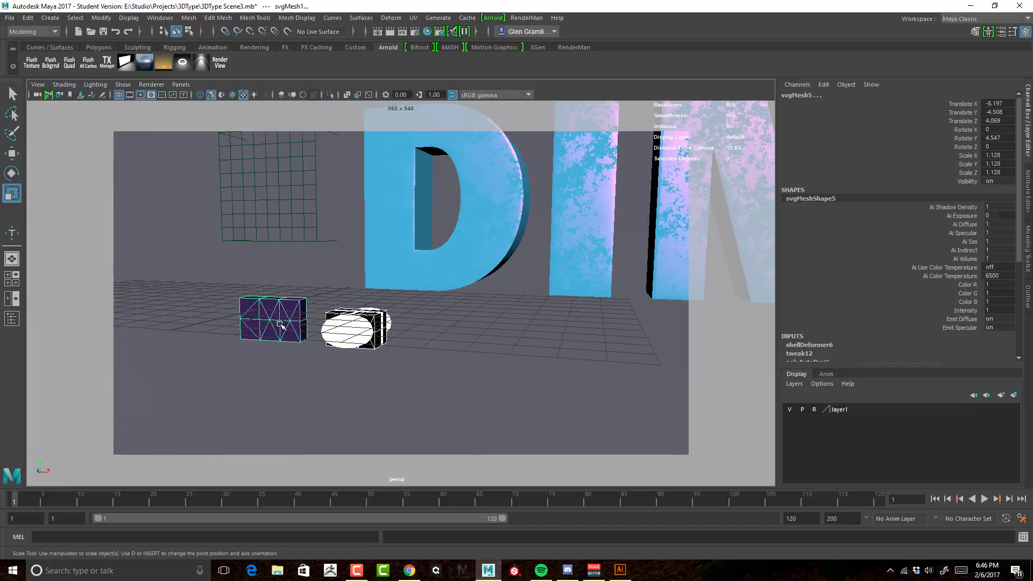
mouse_move(352, 334)
left_mouse_down("alt")
mouse_move(392, 341)
mouse_move(369, 340)
left_mouse_up("alt")
right_click(370, 338)
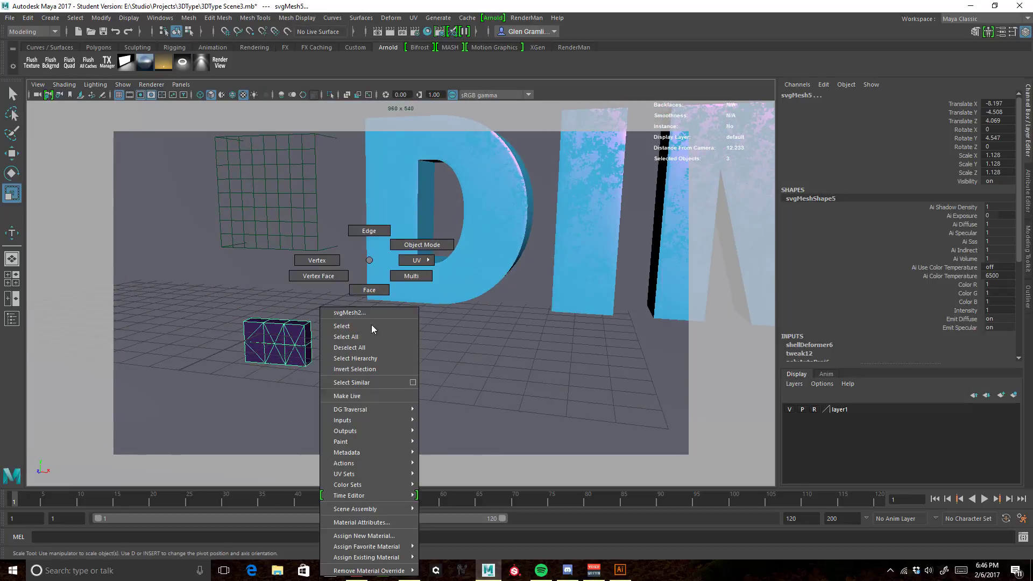
left_click(376, 291)
right_click_drag(376, 291, 312, 350, "alt")
left_click_drag(175, 390, 407, 296)
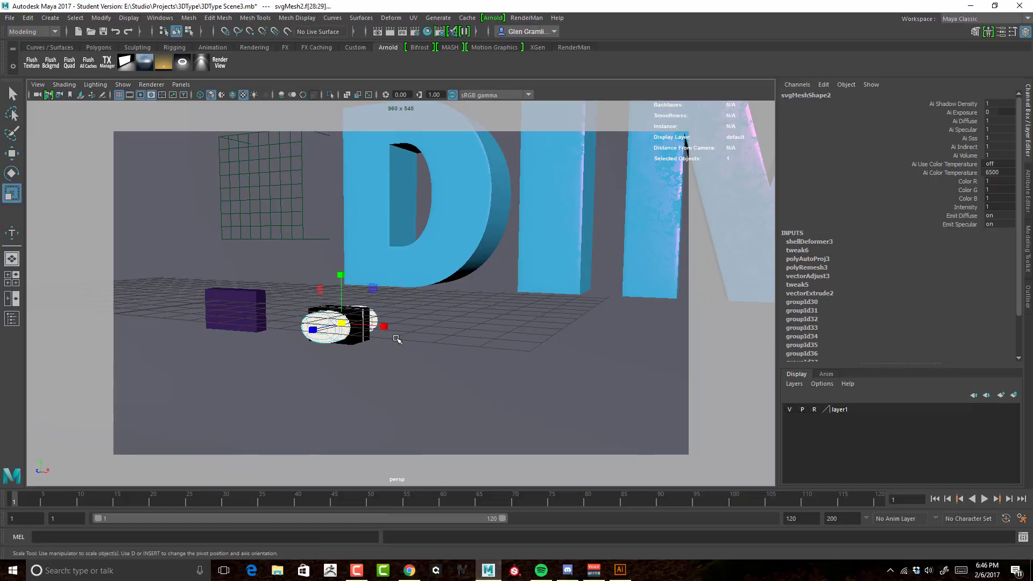
key("ctrl+h")
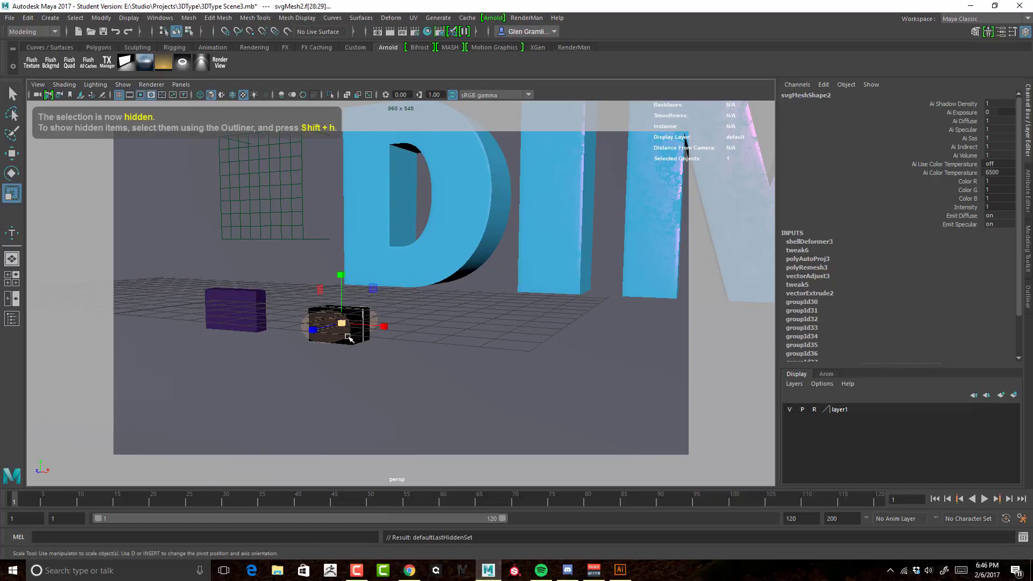
Select all faces of the remaining black block beside the purple block and hide them
left_click(355, 340)
right_click_drag(349, 283, 305, 302)
left_click_drag(398, 364, 401, 364)
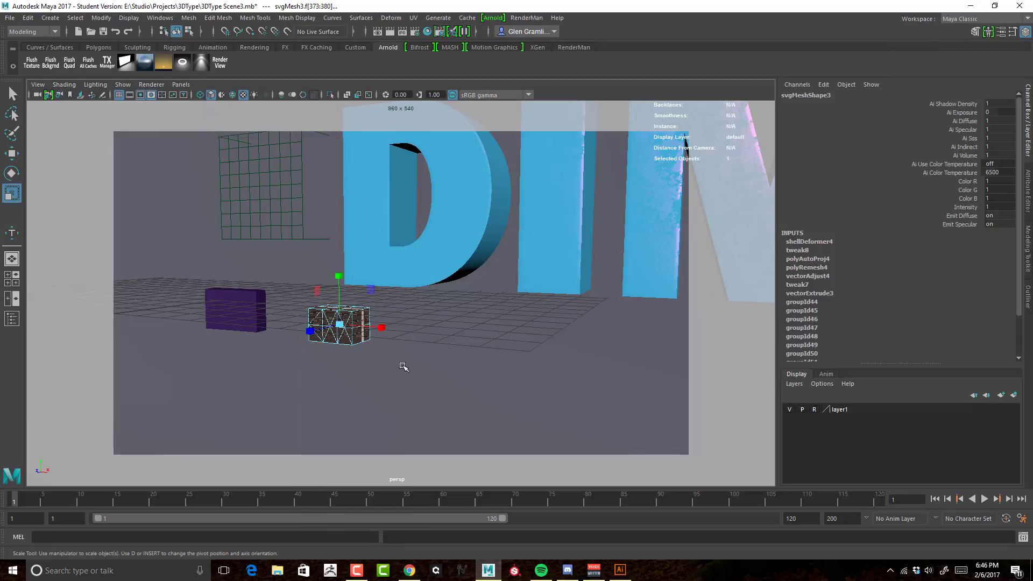
key("ctrl+h")
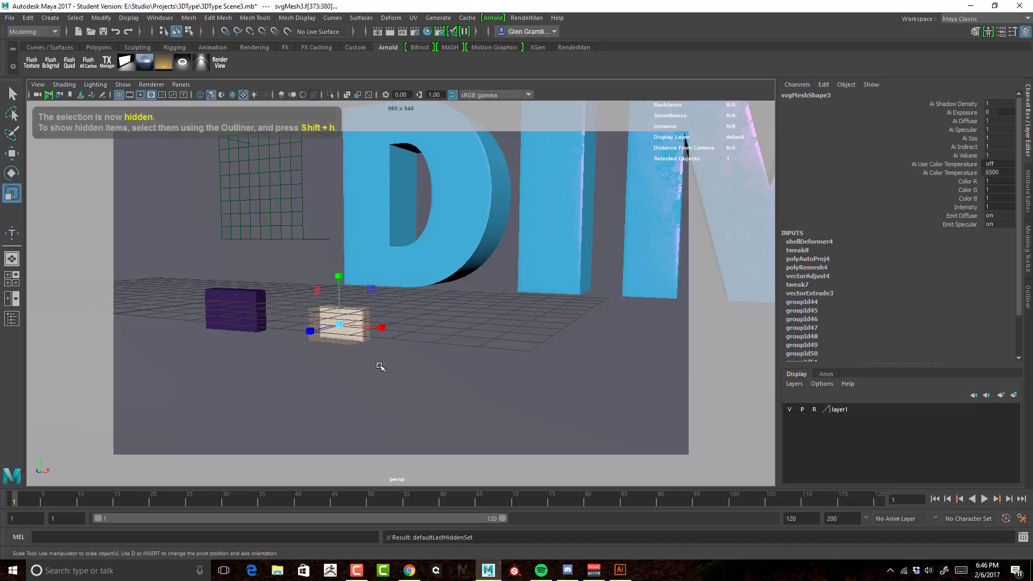
Switch the purple block to face selection, select all its faces and hide them
left_click(252, 317)
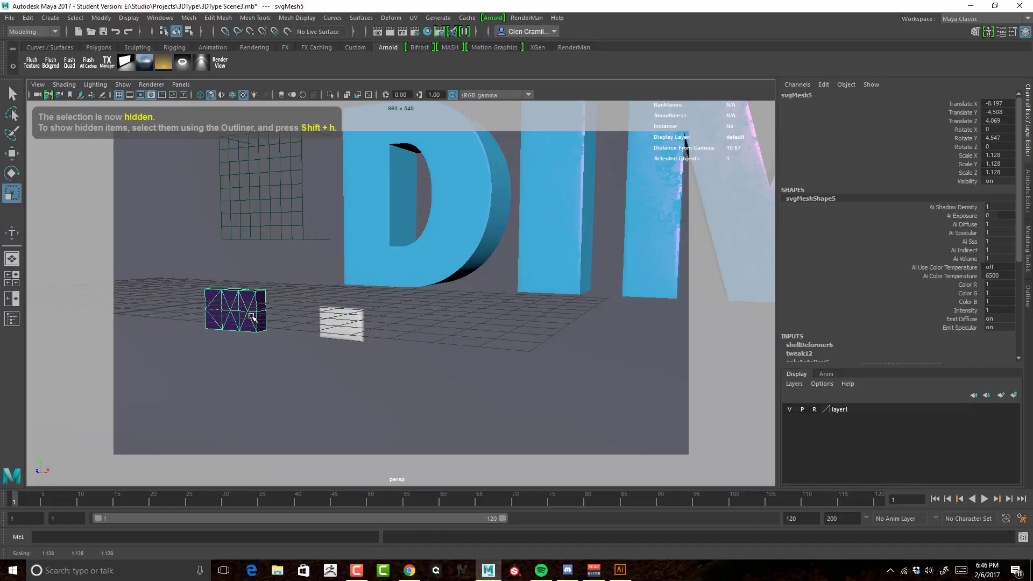
right_click_drag(252, 314, 256, 293)
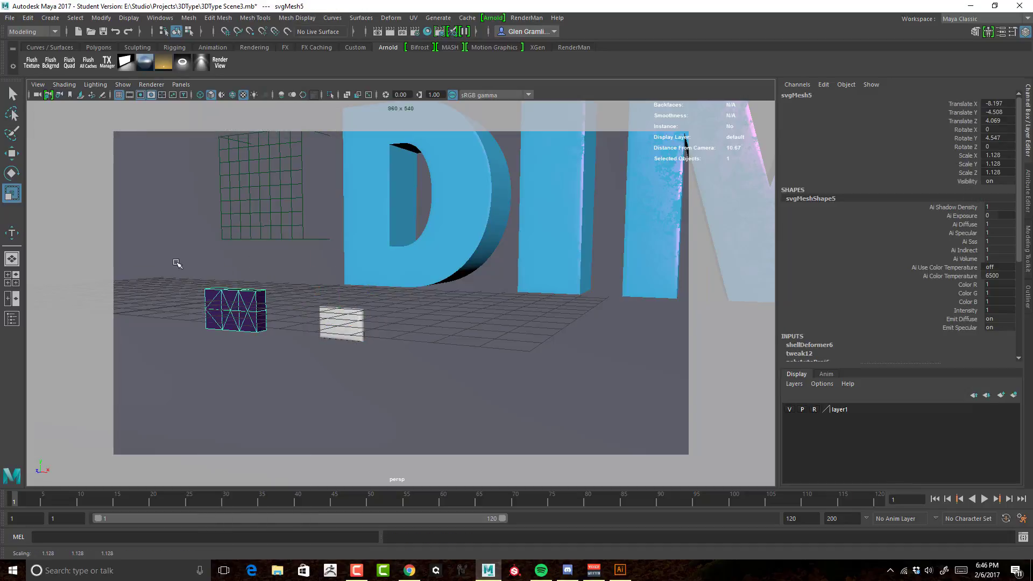
left_click_drag(164, 259, 396, 318)
key("ctrl+h")
Select all faces of the last white block below the D and hide them
left_click(358, 323)
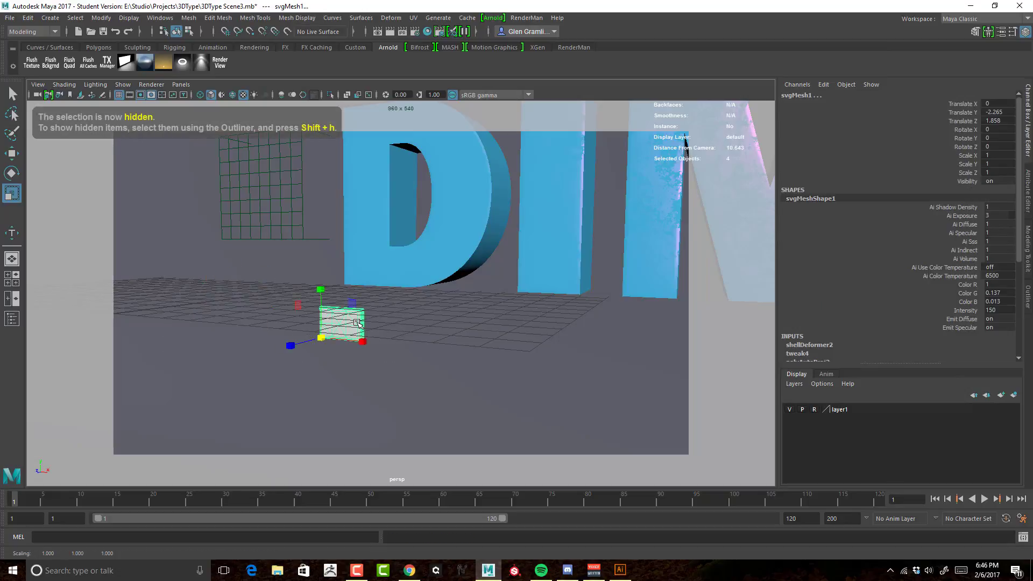
right_click_drag(358, 324, 321, 400)
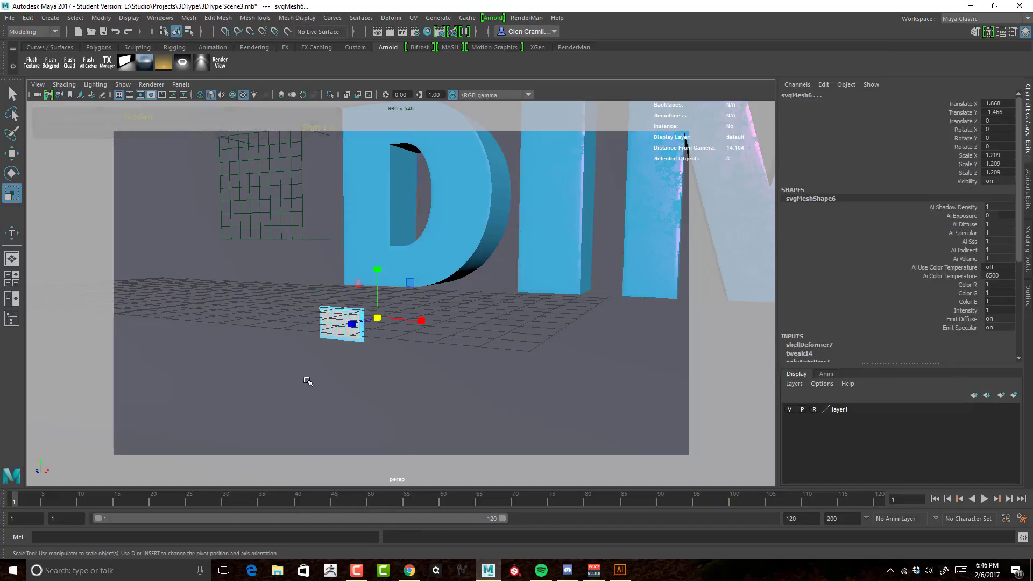
left_click_drag(299, 352, 395, 303)
key("ctrl+h")
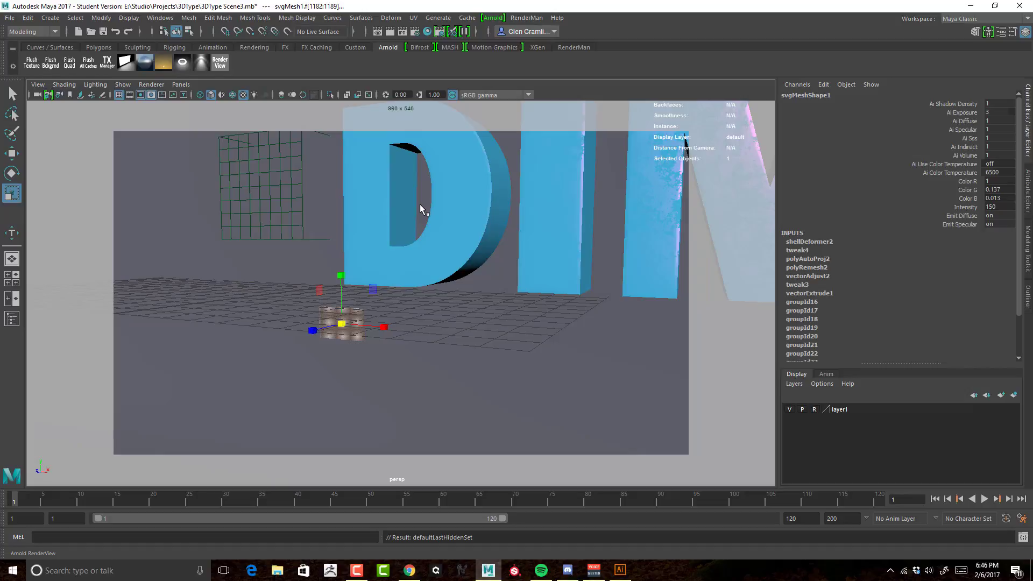
Examine the stray blocks at the D's base in the Arnold render, then close the render view
scroll(420, 204, "up", 1)
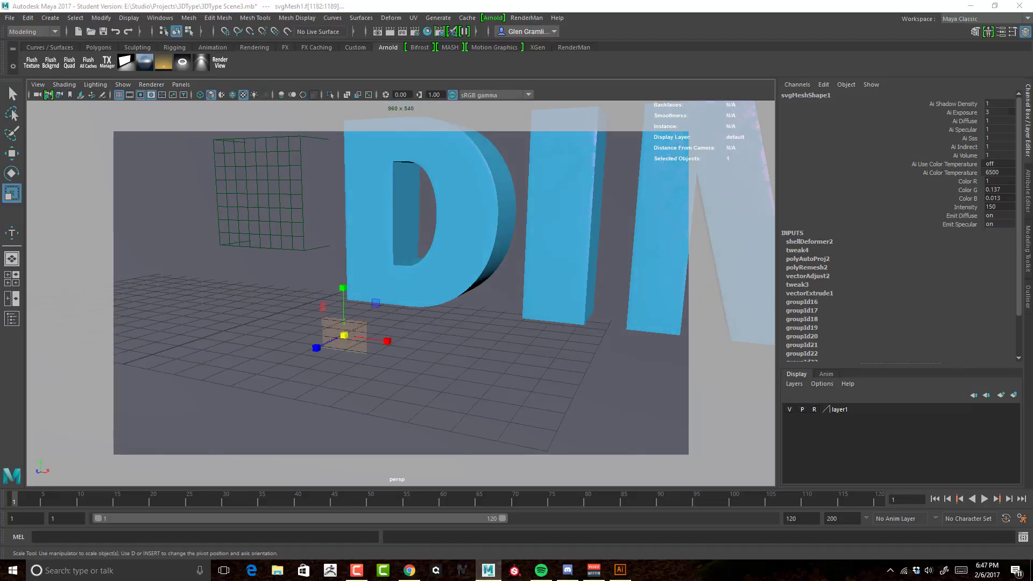
left_click_drag(835, 132, 512, 105)
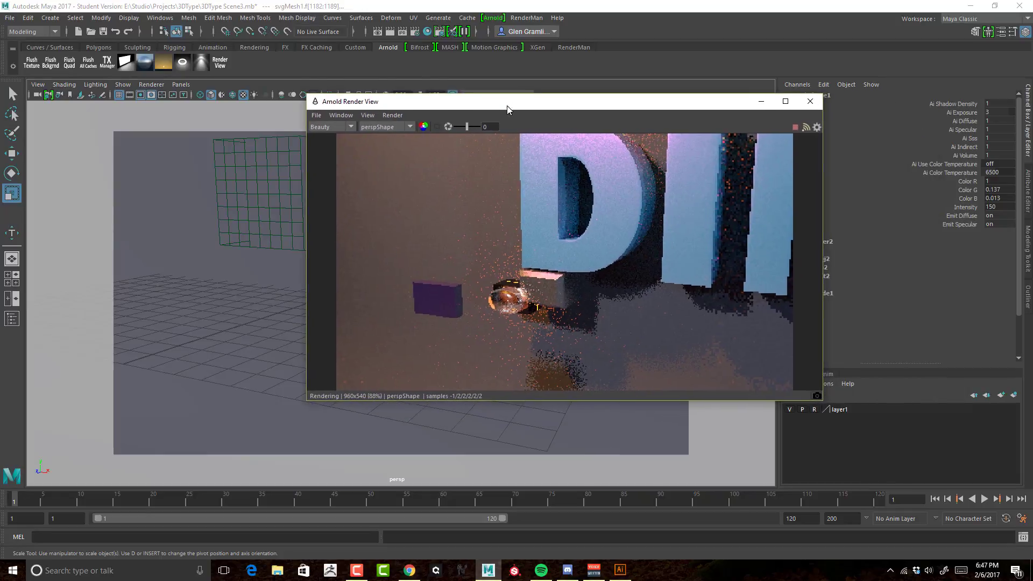
left_click_drag(677, 105, 472, 135)
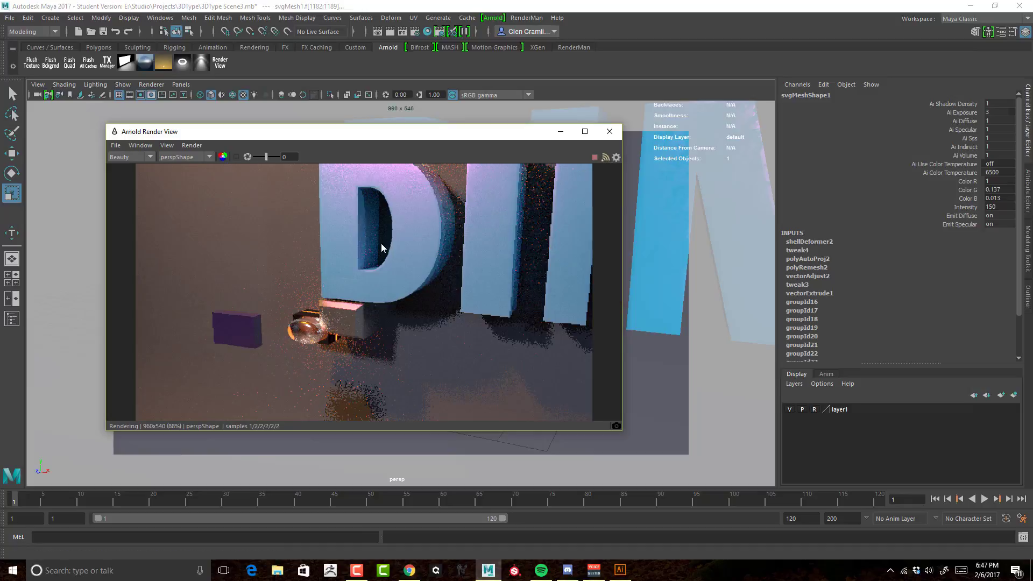
left_click(503, 236)
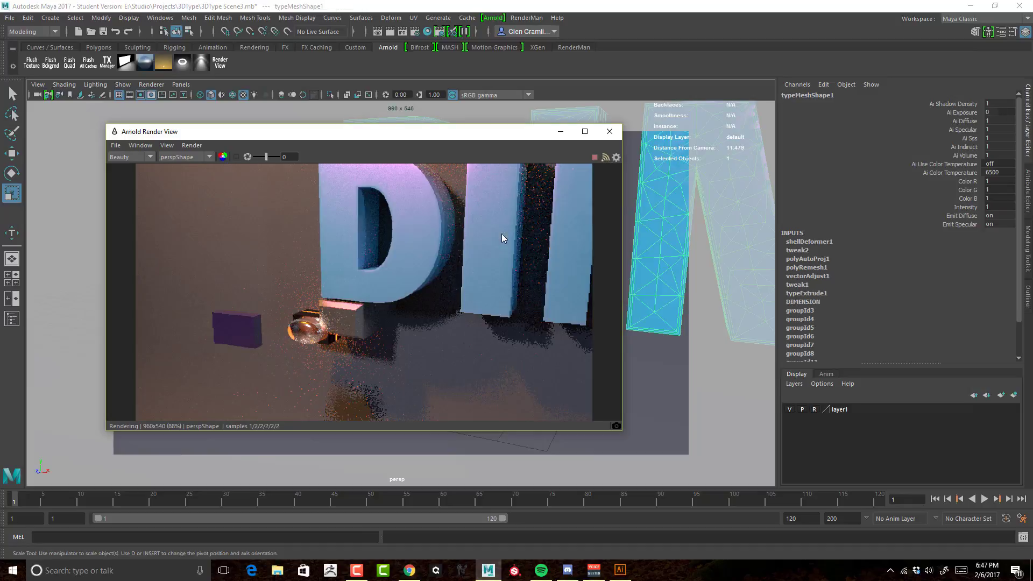
left_click(345, 327)
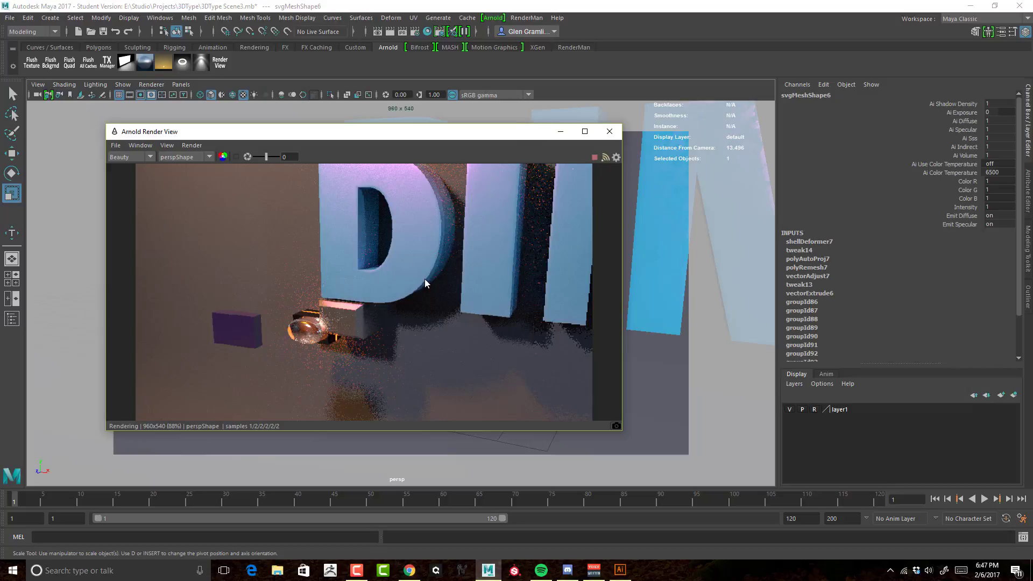
left_click_drag(541, 136, 894, 154)
left_click(972, 154)
Select the DIMENSION lettering and show all hidden geometry again
right_click_drag(676, 264, 509, 267, "alt")
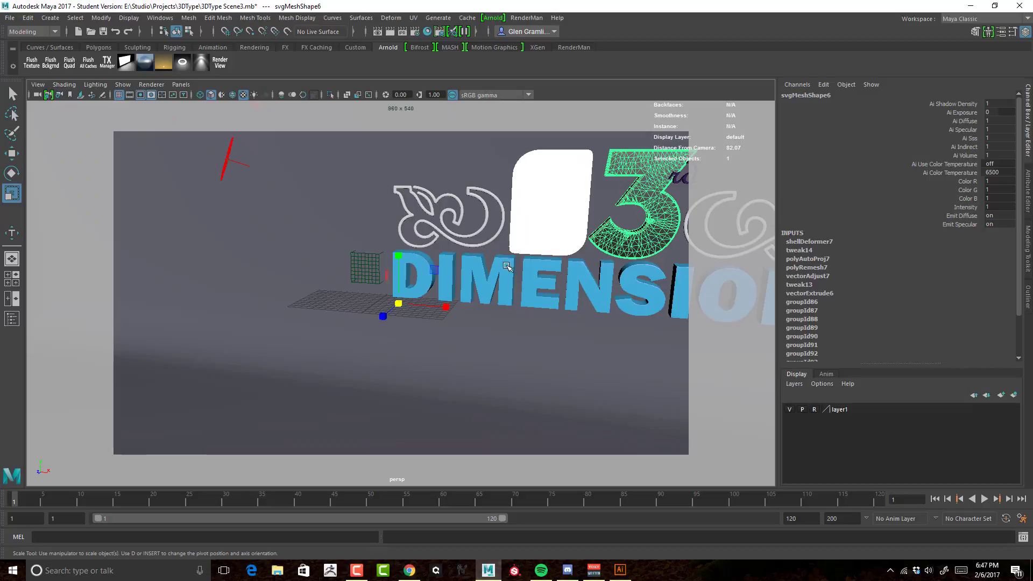
left_click(469, 276)
key("shift+h")
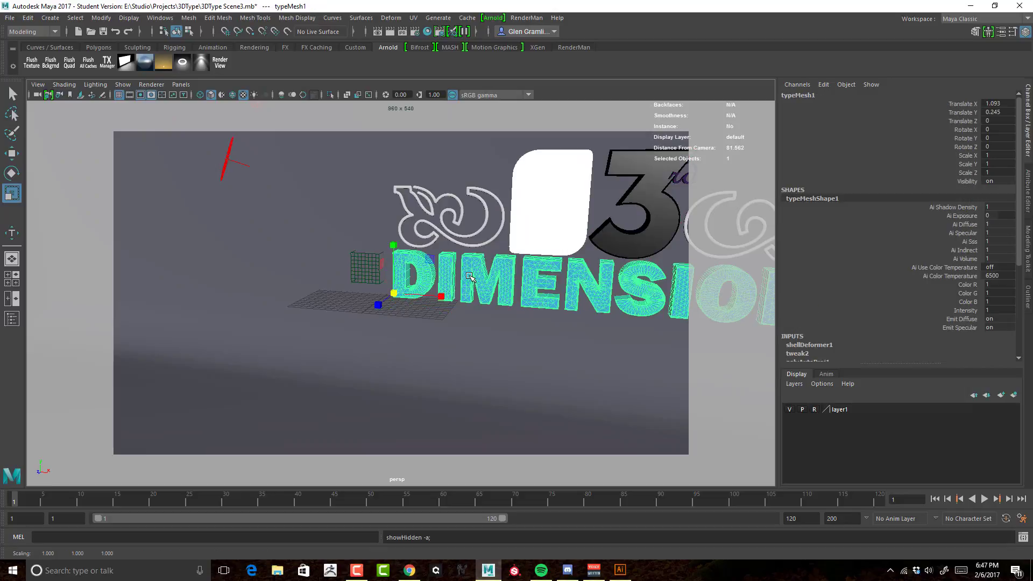
Select all the logo meshes together, including the DIMENSION lettering, flourishes and white plate
left_click(477, 246)
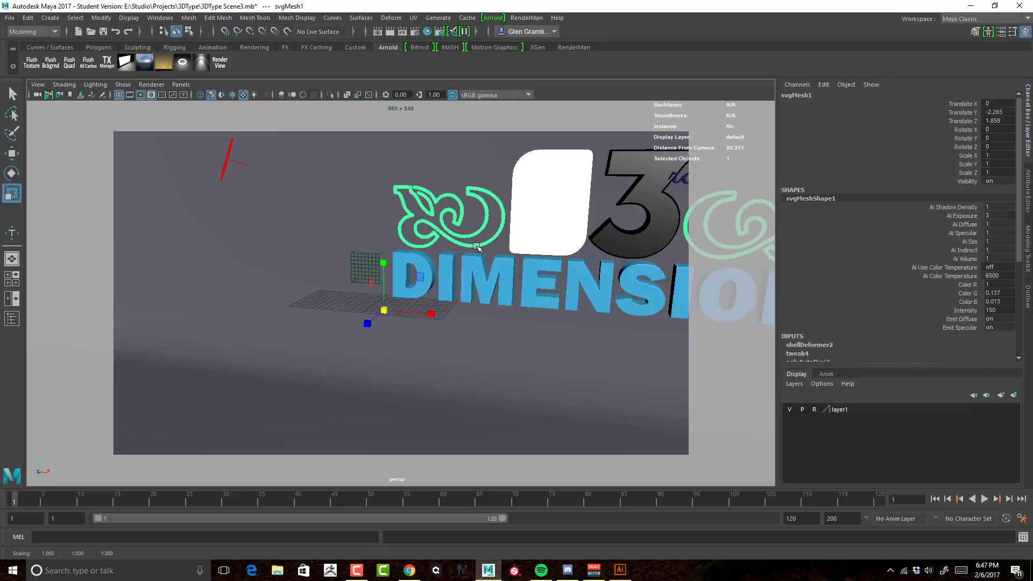
left_click(550, 226)
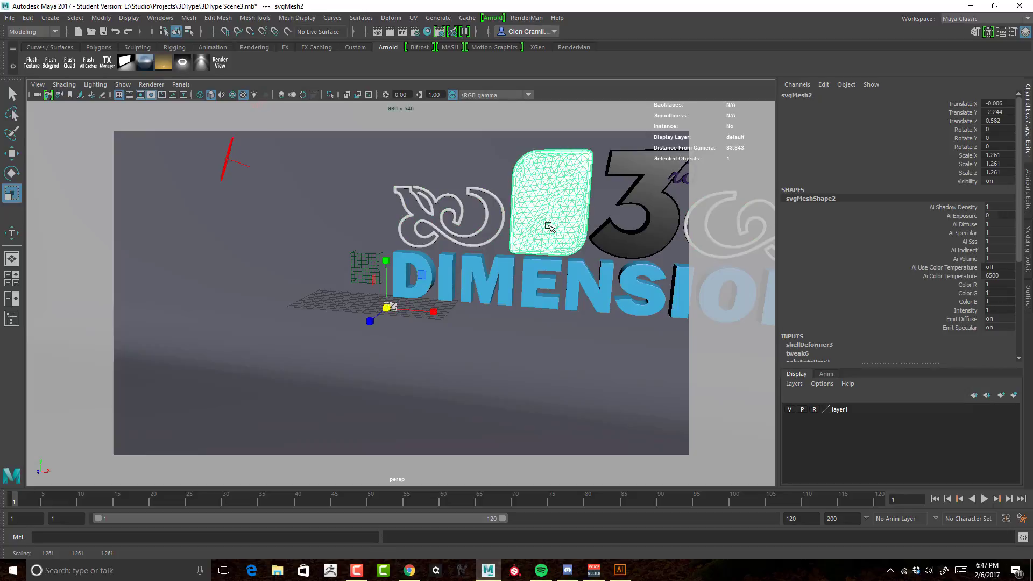
scroll(485, 225, "down", 5)
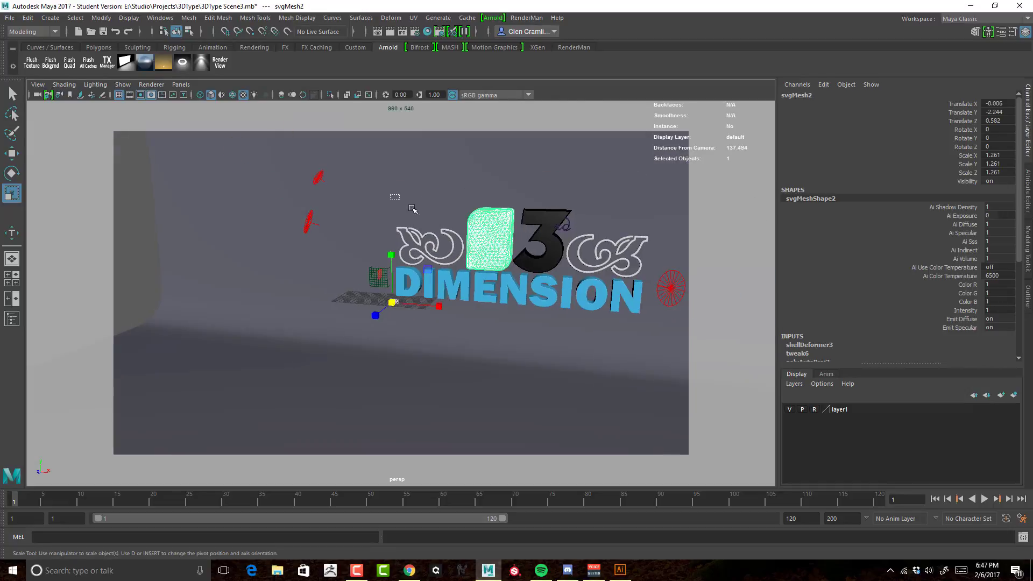
left_click_drag(412, 209, 649, 347)
left_click_drag(522, 323, 620, 276, "alt")
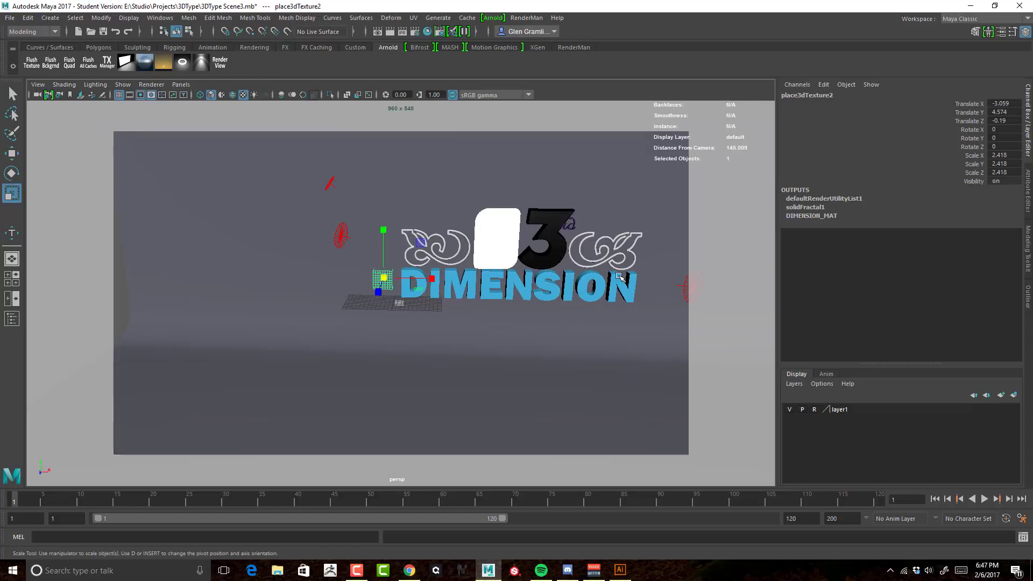
left_click_drag(645, 181, 393, 315)
right_click_drag(393, 314, 484, 333, "alt")
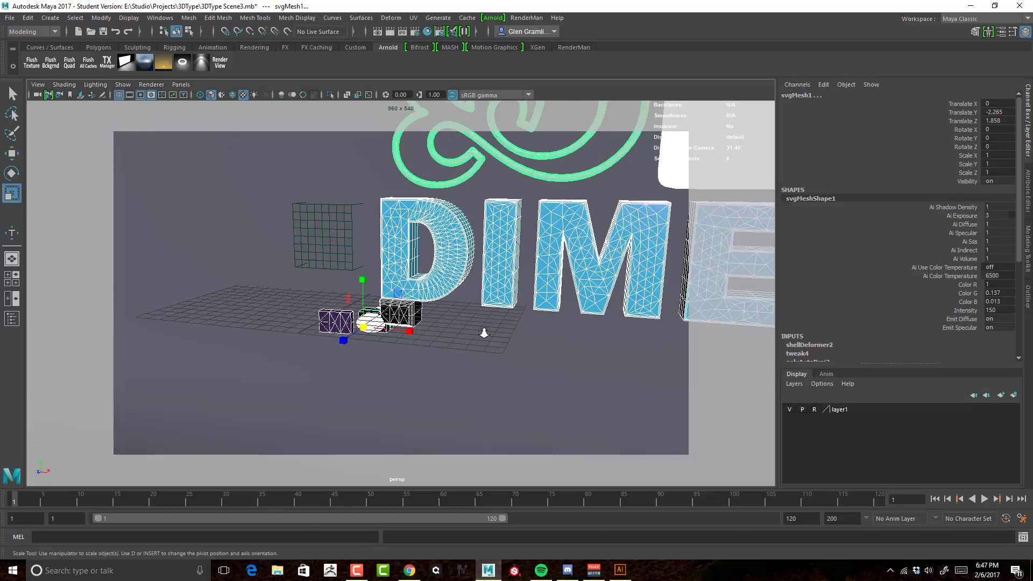
scroll(484, 334, "up", 5)
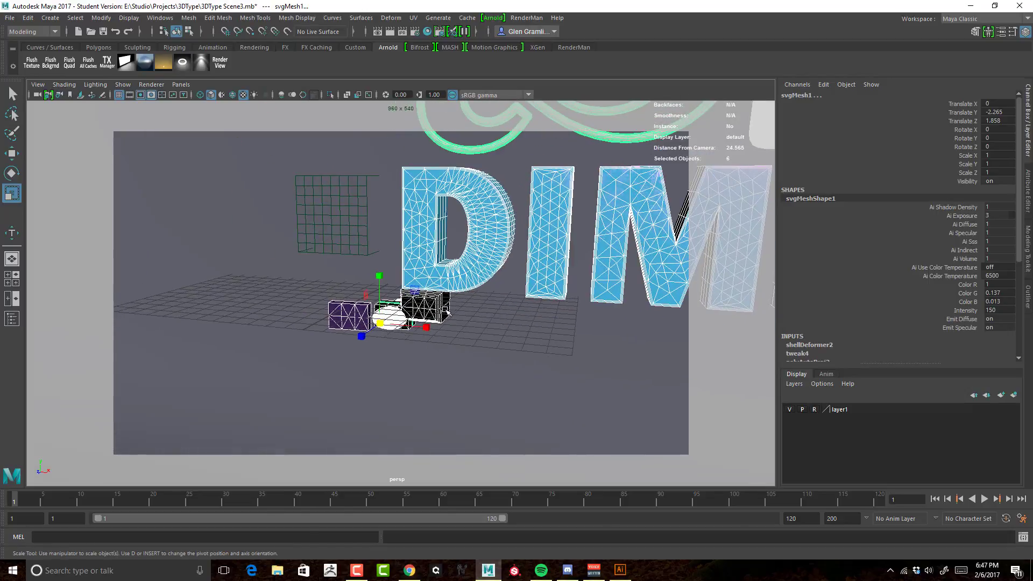
Select all faces of the stray black block directly under the D and remove them from the mesh
right_click_drag(442, 309, 441, 301)
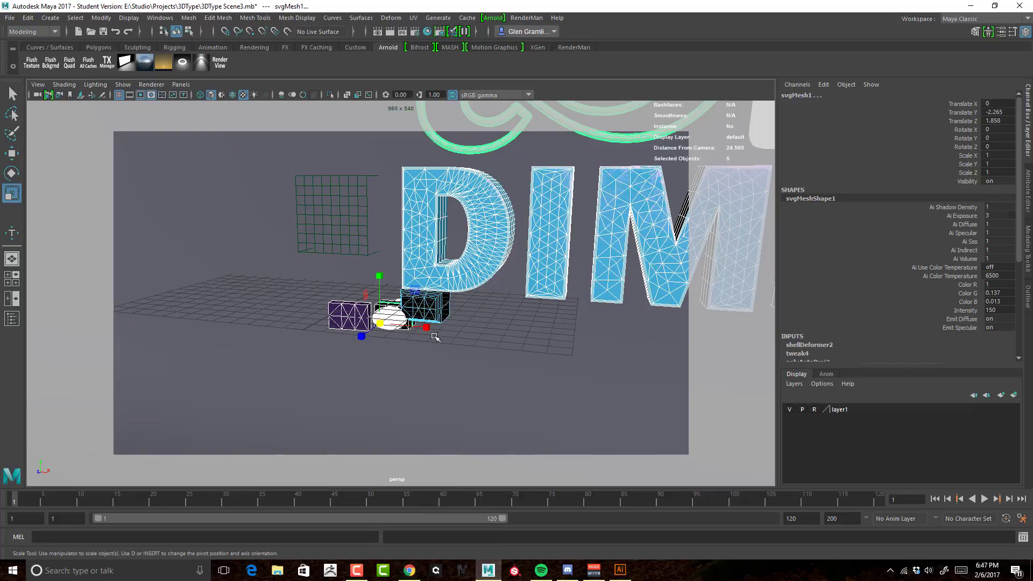
left_click(471, 352)
left_click_drag(369, 368, 484, 278)
key("w")
mouse_move(426, 303)
left_mouse_down()
mouse_move(454, 295)
mouse_move(465, 271)
mouse_move(442, 306)
left_mouse_up()
Select all faces of the black block overlapping the white oval piece for removal
left_click(410, 323)
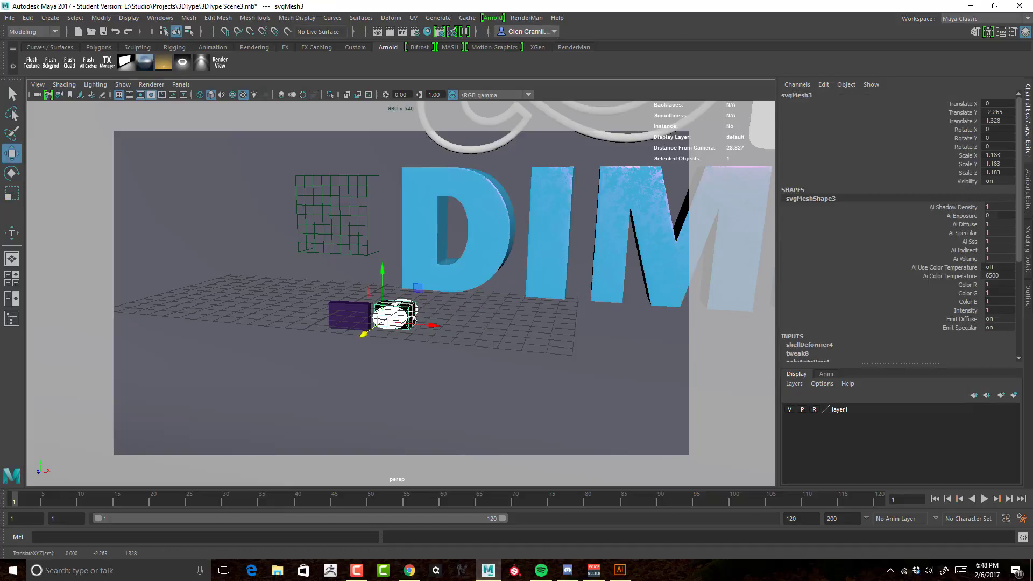
right_click_drag(413, 317, 411, 290)
left_click_drag(358, 353, 455, 291)
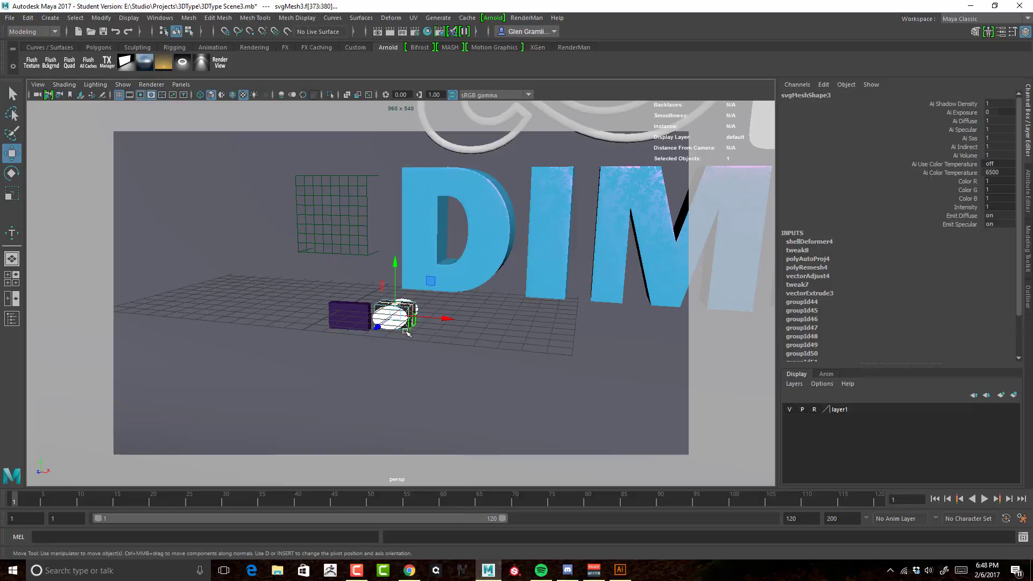
left_click(399, 316)
right_click(401, 319)
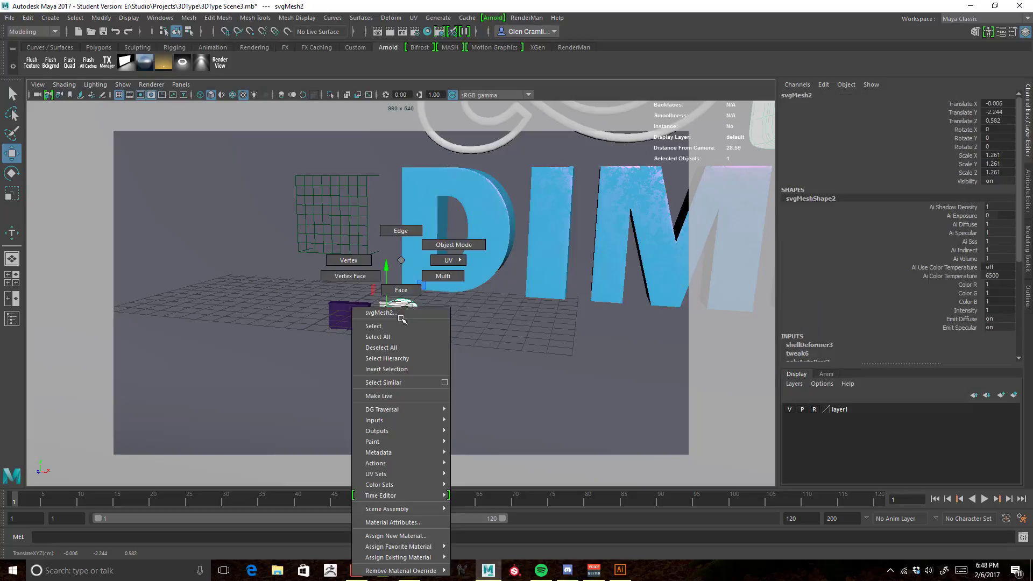
right_click_drag(401, 318, 401, 291)
left_click_drag(366, 353, 452, 287)
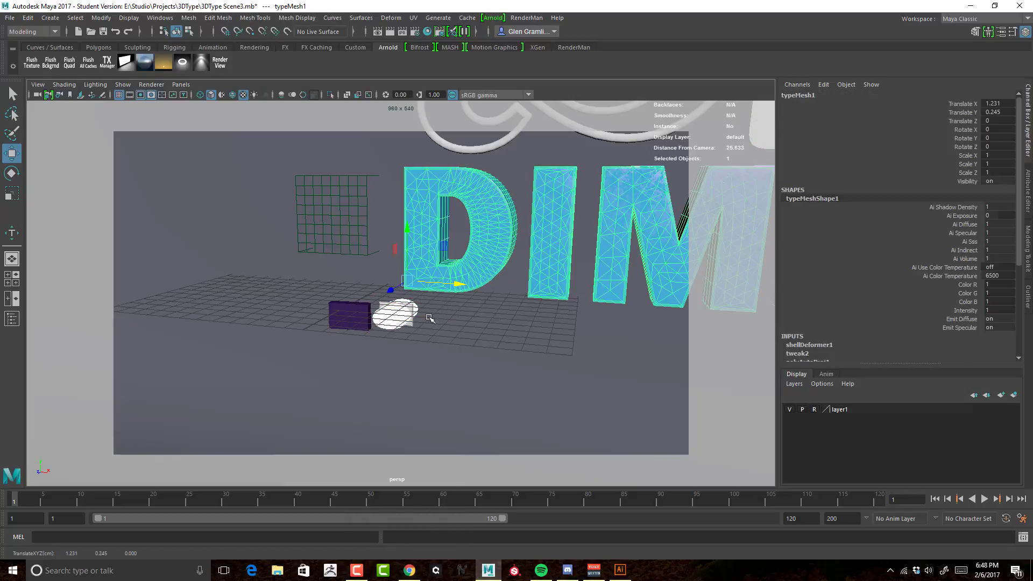
key("ctrl+z")
Select all faces of the stray white oval piece near the D's base and remove them from its mesh
left_click(398, 323)
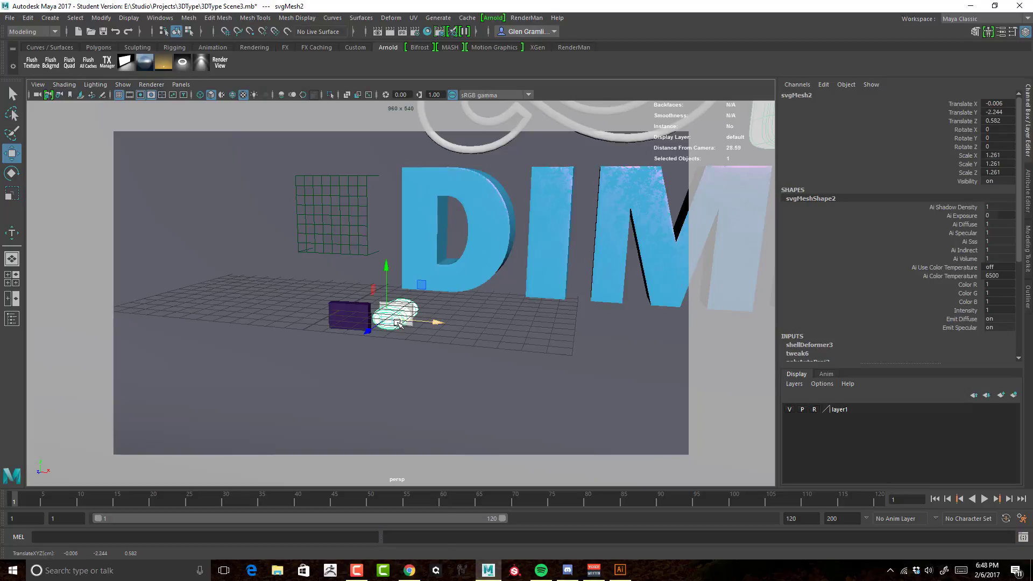
right_click_drag(398, 322, 400, 293)
left_click_drag(361, 357, 445, 282)
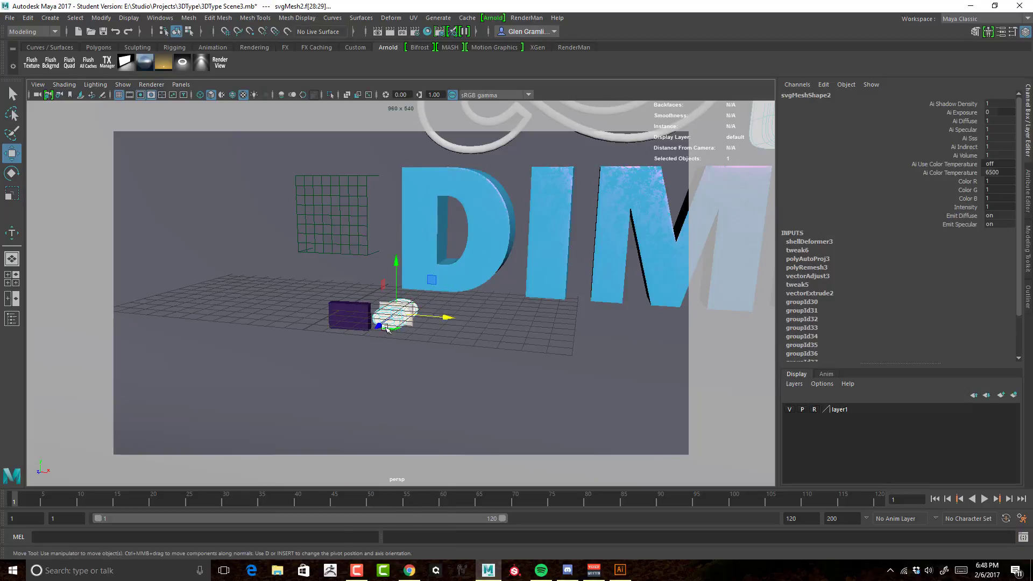
left_click_drag(387, 329, 428, 303)
Select the faces of the remaining white block beside the purple block and remove them
left_click(397, 314)
right_click_drag(397, 316, 397, 293)
left_click_drag(371, 353, 427, 296)
left_click_drag(381, 324, 397, 313)
Select all faces of the stray purple block below the D and remove them from its mesh
left_click(351, 316)
right_click_drag(351, 315, 350, 293)
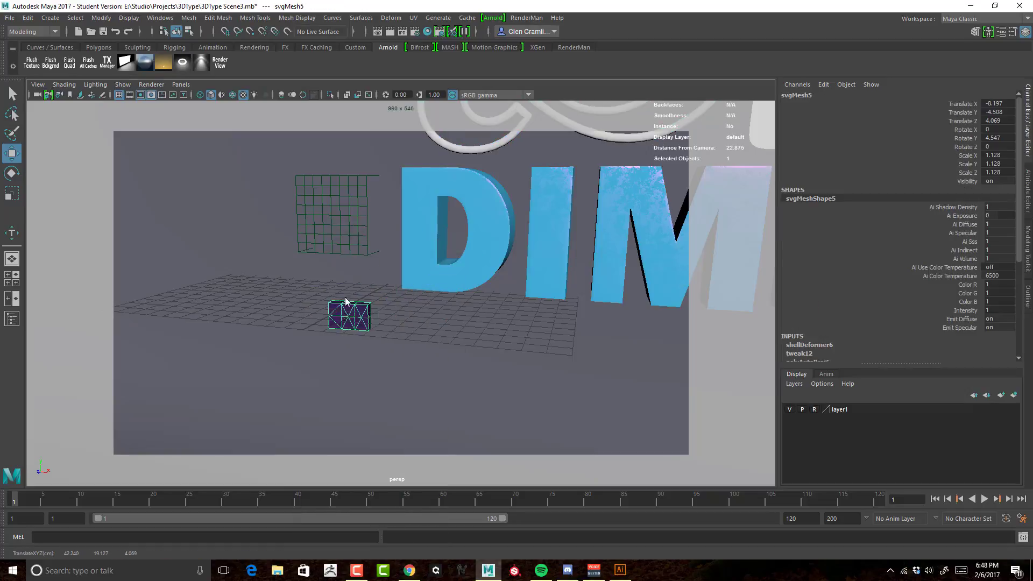
left_click_drag(313, 352, 373, 304)
left_click_drag(328, 328, 388, 294)
Examine the whole logo in the perspective view, checking it for leftover stray pieces
right_click_drag(488, 352, 398, 304, "alt")
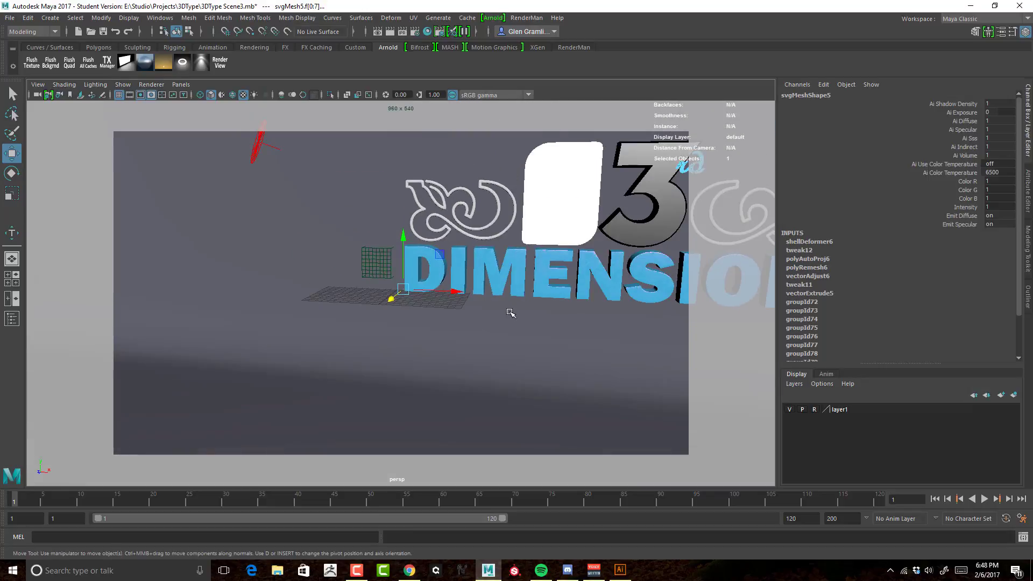
middle_click_drag(509, 313, 414, 338, "alt")
right_click_drag(393, 340, 408, 353, "alt")
left_click_drag(468, 352, 487, 343, "alt")
middle_click_drag(487, 343, 376, 376, "alt")
left_click_drag(376, 377, 422, 366, "alt")
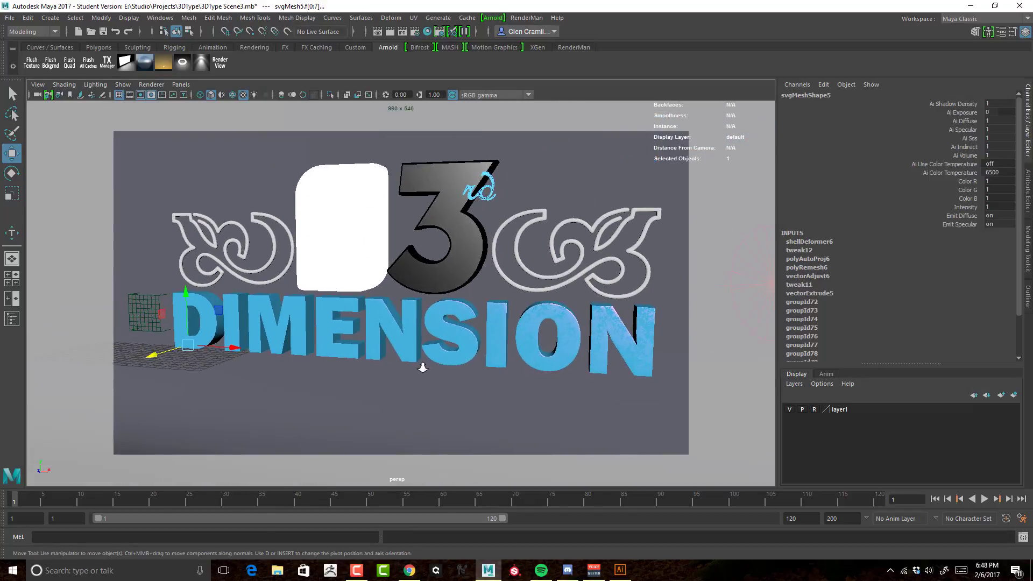
right_click_drag(422, 367, 455, 361, "alt")
middle_click_drag(422, 365, 416, 369, "alt")
right_click_drag(473, 362, 418, 358, "alt")
middle_click_drag(418, 358, 407, 359, "alt")
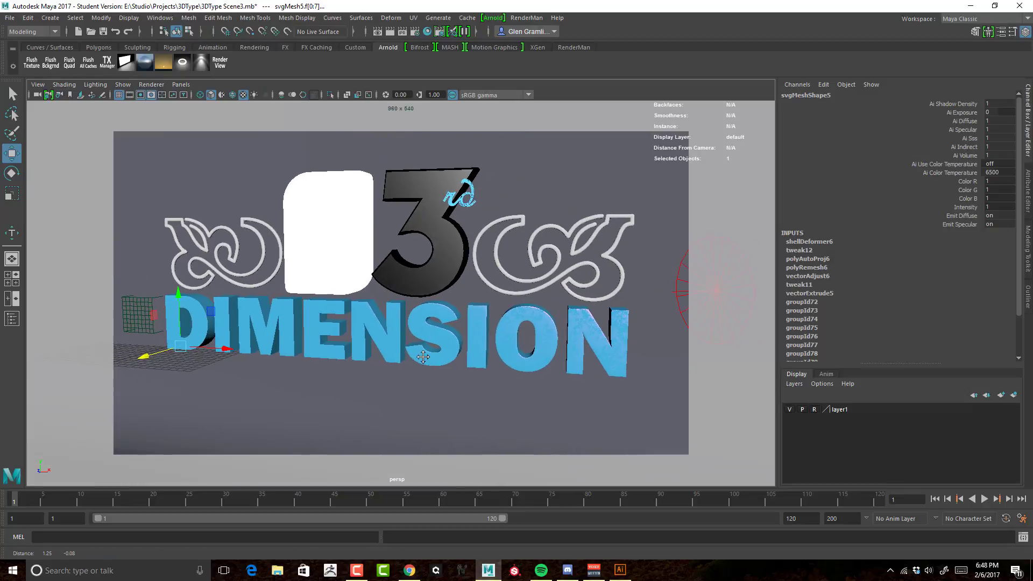
right_click_drag(424, 356, 447, 355, "alt")
middle_click_drag(447, 355, 455, 356, "alt")
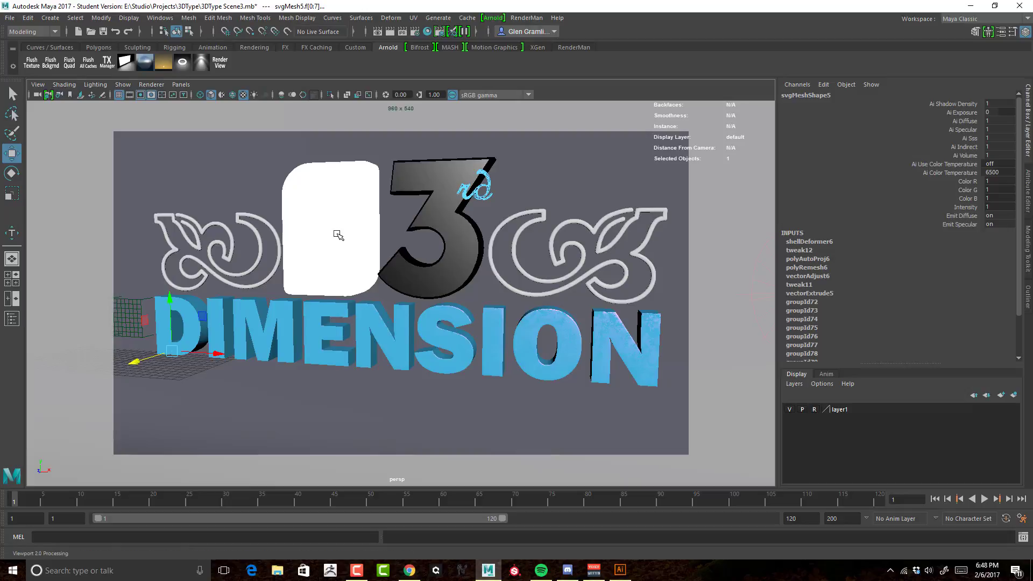
Select the perspective camera and set its focal length to 10
left_click(38, 95)
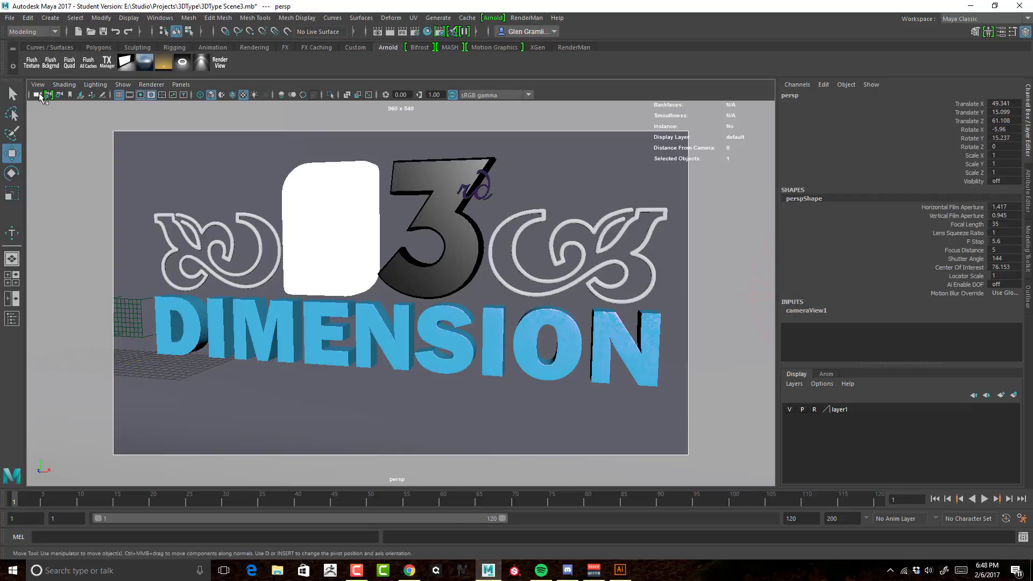
left_click(1026, 208)
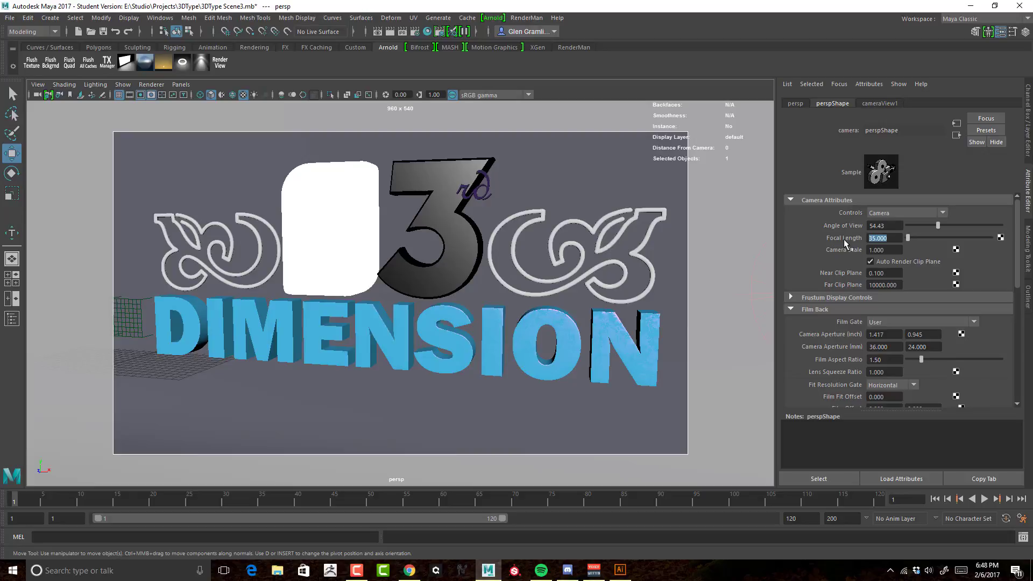
type("10")
key("Return")
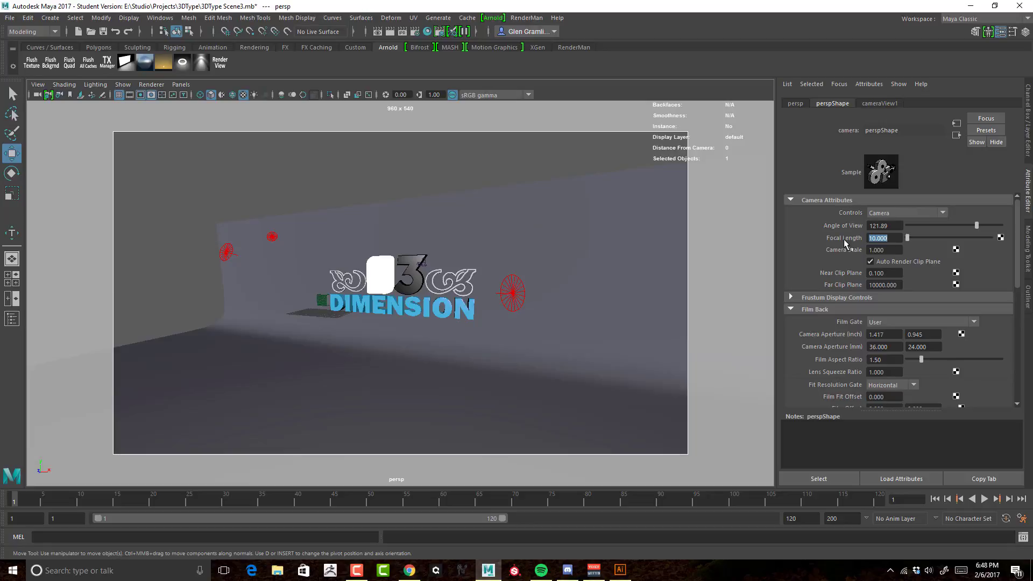
Frame the logo close up at an angle from the D side and preview it in the Arnold Render View
scroll(600, 263, "up", 6)
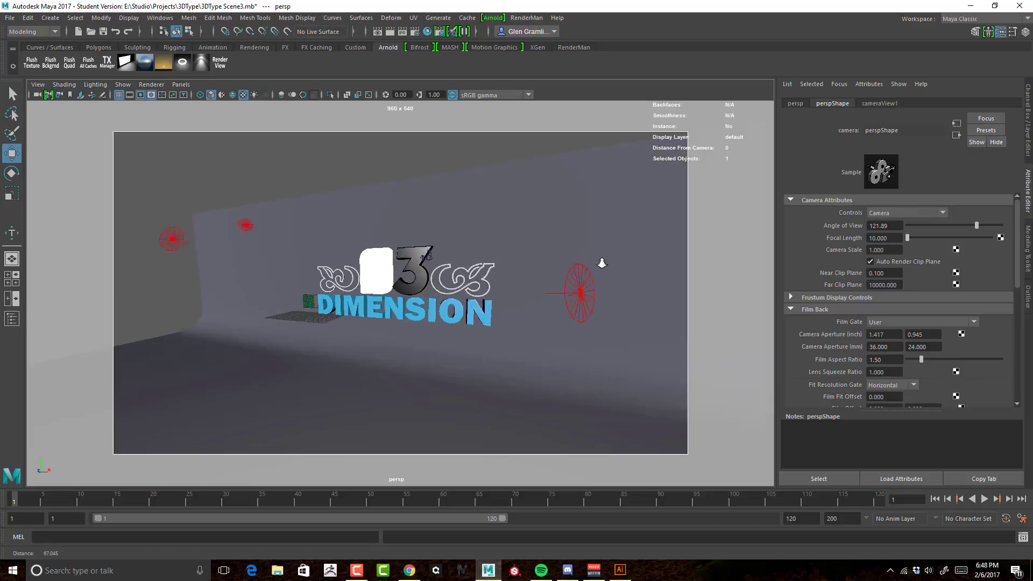
scroll(627, 264, "up", 1)
middle_click_drag(627, 264, 603, 264, "alt")
right_click_drag(603, 264, 557, 274, "alt")
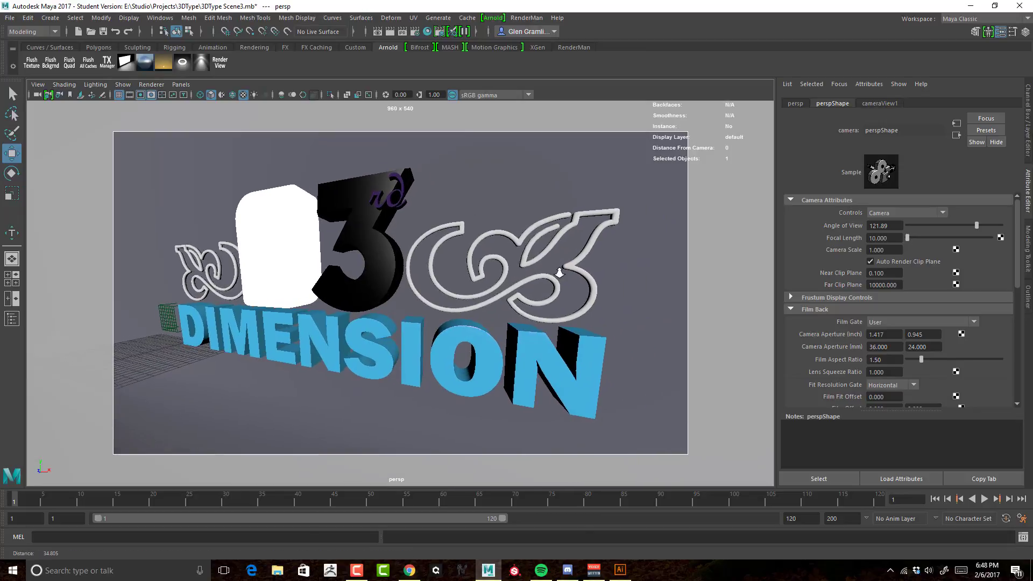
left_click_drag(488, 275, 550, 269, "alt")
right_click_drag(550, 269, 520, 271, "alt")
middle_click_drag(521, 271, 560, 275, "alt")
right_click_drag(560, 274, 584, 282, "alt")
middle_click_drag(585, 284, 591, 283, "alt")
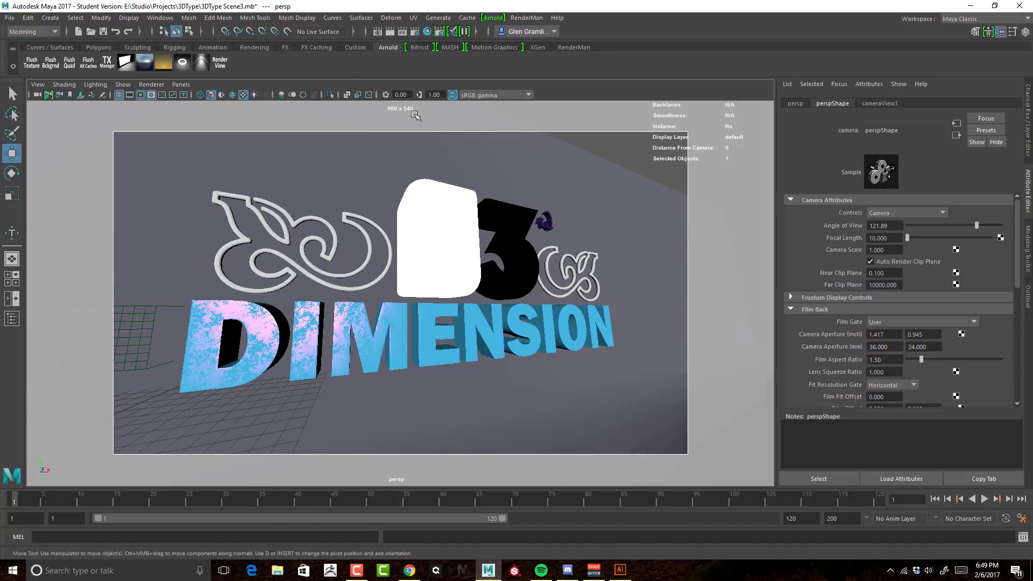
left_click(221, 63)
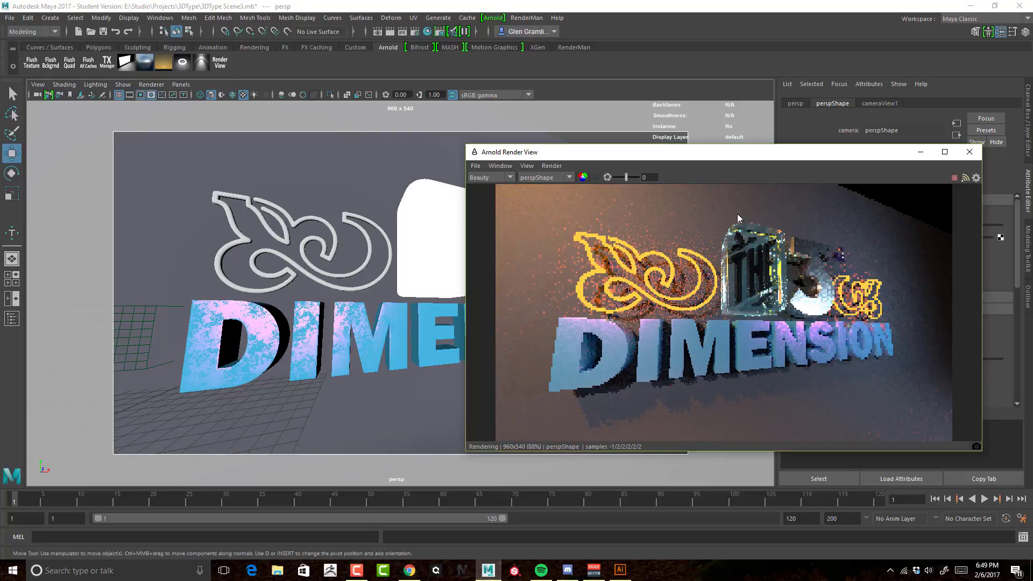
left_click_drag(862, 158, 591, 147)
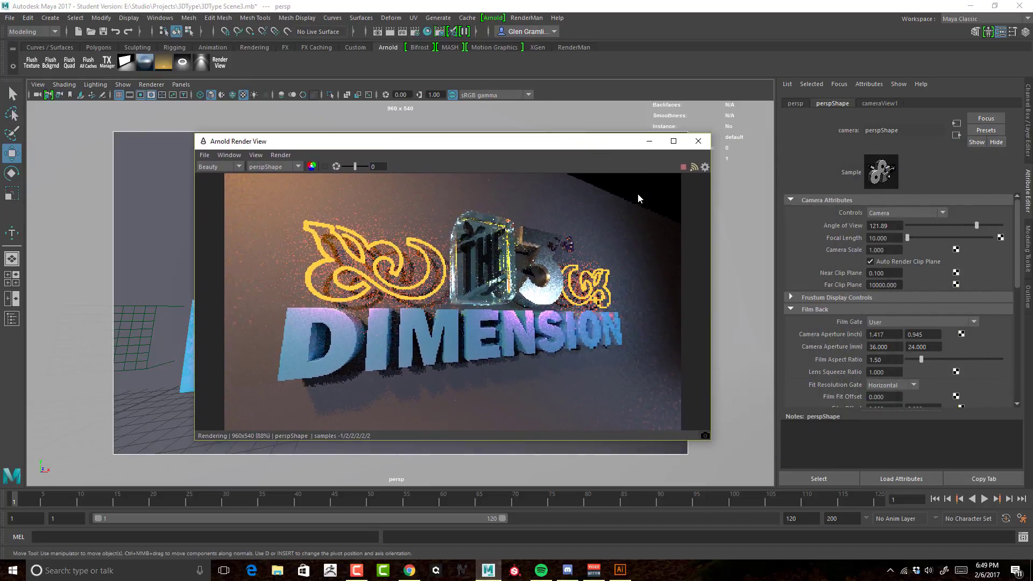
Set the perspective camera's focal length to 50 and close the Arnold Render View
left_click_drag(898, 238, 793, 240)
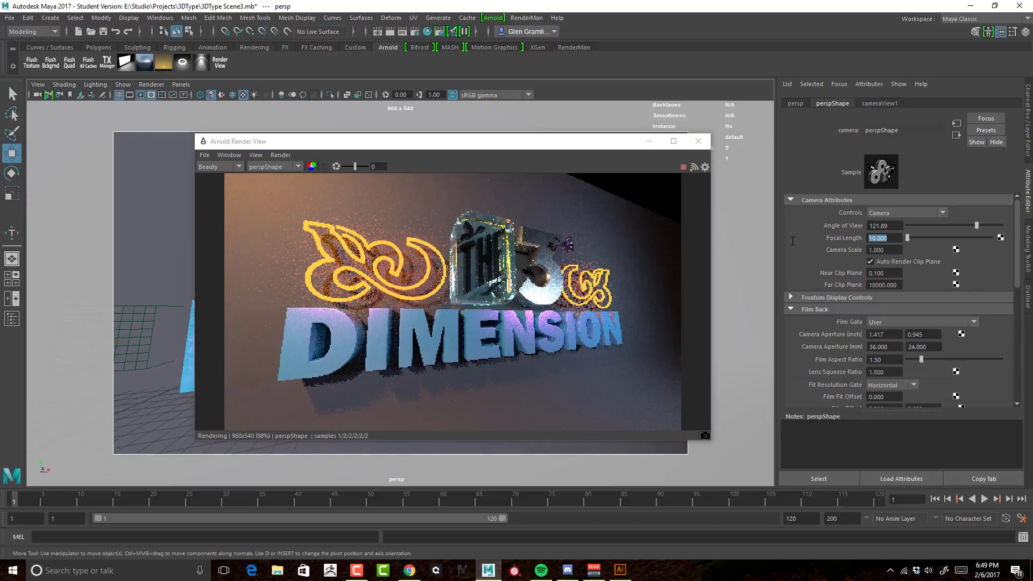
type("50")
key("Return")
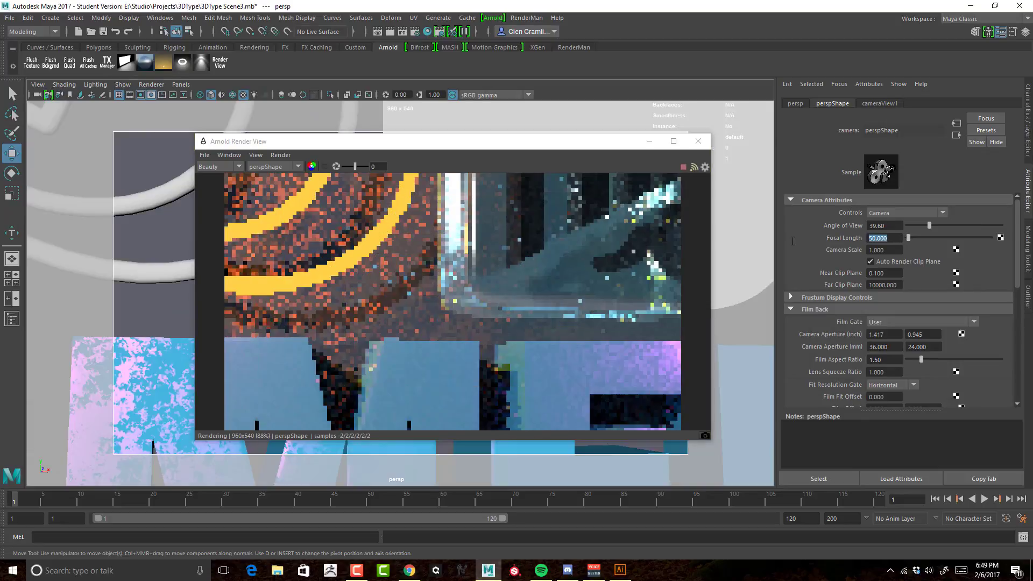
left_click_drag(662, 140, 693, 150)
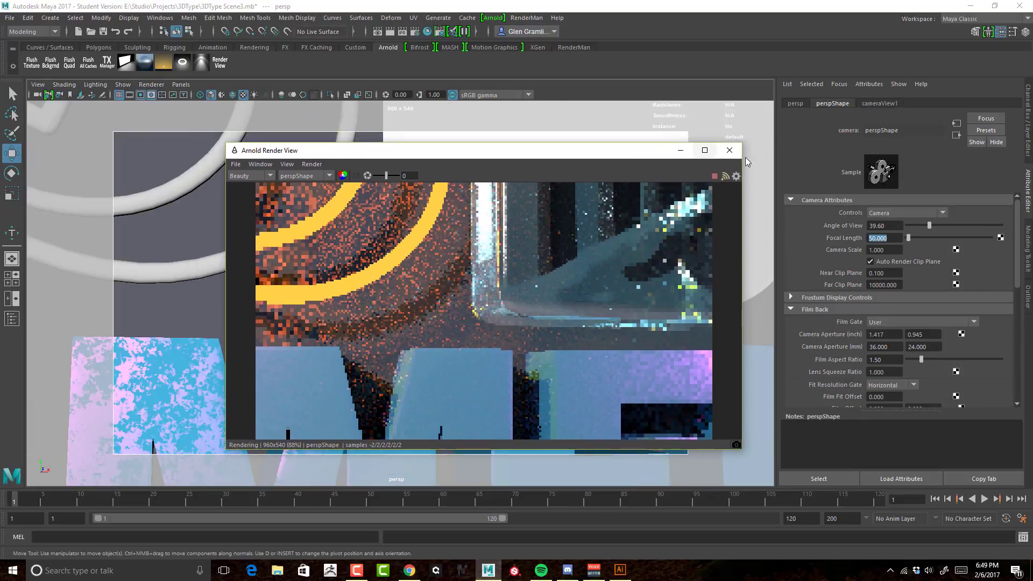
left_click(733, 156)
Reframe the camera so the whole logo fits the frame from a nearly frontal angle, and check it with an Arnold render
right_click_drag(669, 218, 532, 222, "alt")
middle_click_drag(532, 222, 485, 227, "alt")
right_click_drag(485, 228, 454, 223, "alt")
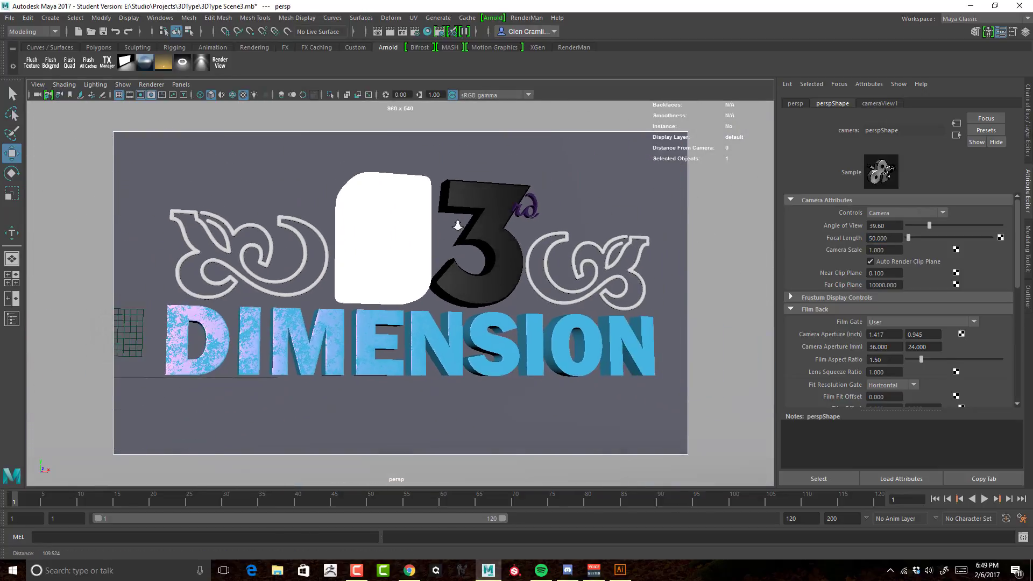
left_click_drag(454, 223, 451, 230, "alt")
middle_click_drag(473, 233, 466, 228, "alt")
right_click_drag(466, 228, 478, 230, "alt")
left_click_drag(478, 230, 441, 232, "alt")
middle_click_drag(457, 229, 476, 227, "alt")
right_click_drag(476, 227, 440, 226, "alt")
left_click_drag(440, 226, 418, 232, "alt")
middle_click_drag(418, 232, 427, 232, "alt")
left_click_drag(426, 232, 424, 232, "alt")
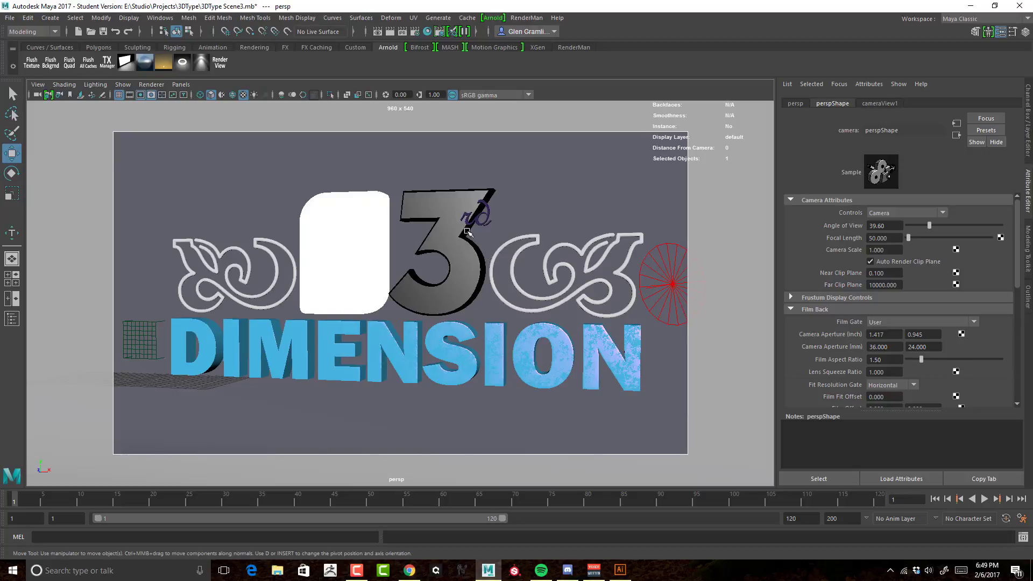
left_click(221, 66)
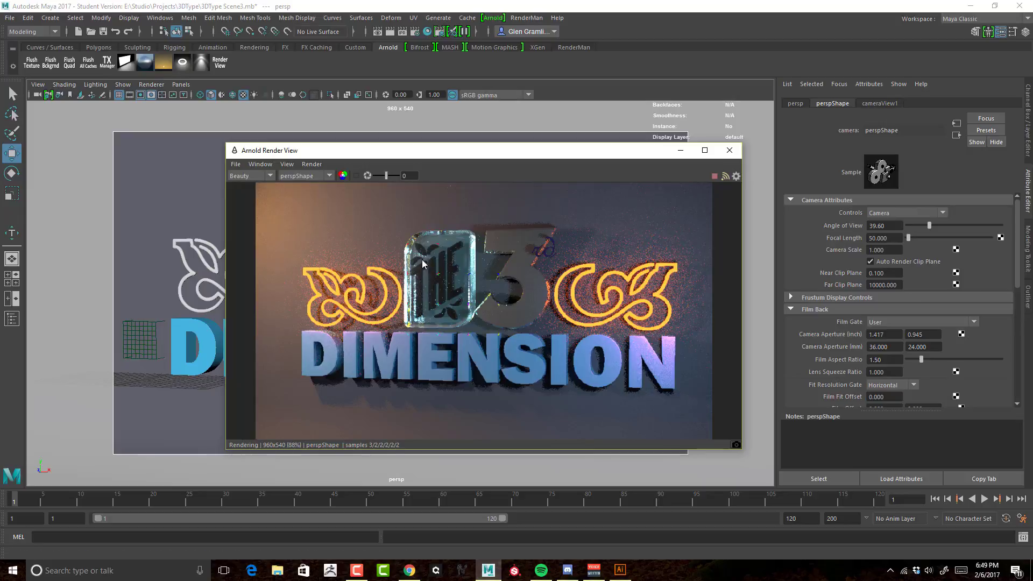
left_click(730, 151)
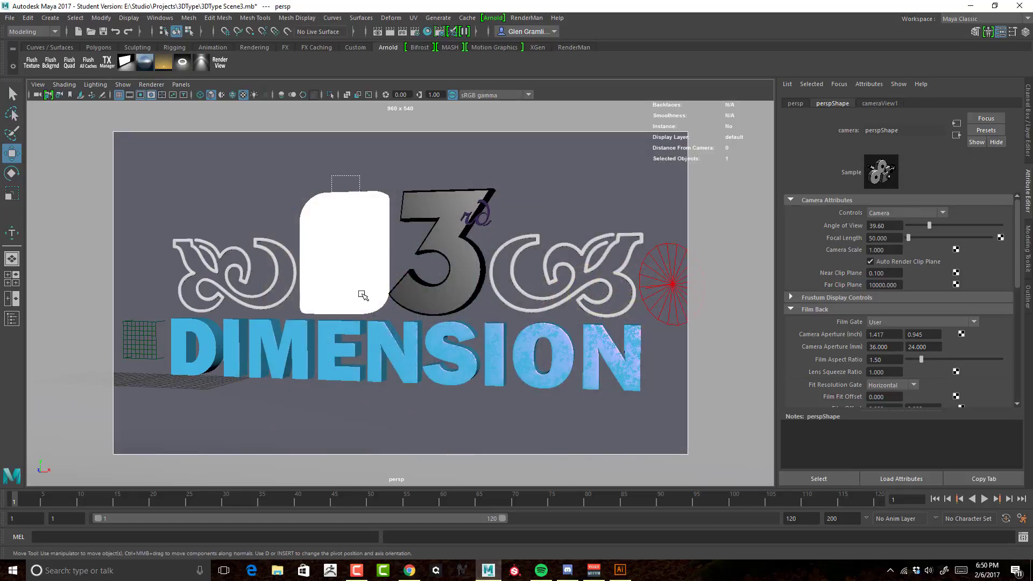
Select the THE lettering inside the glass plate, start a live Arnold render, and scale the lettering uniformly to about 1.118
left_click(362, 296)
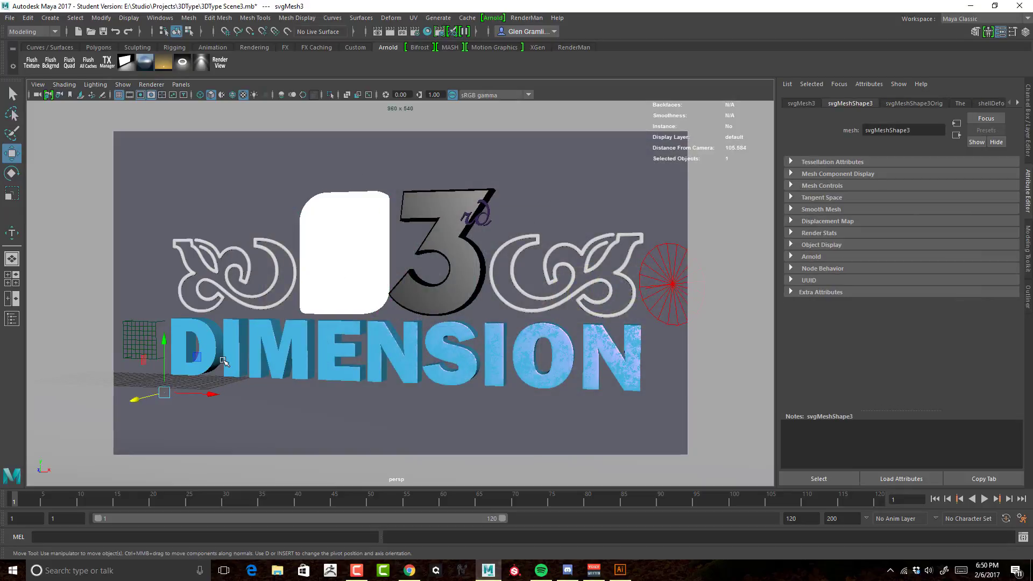
left_click(220, 62)
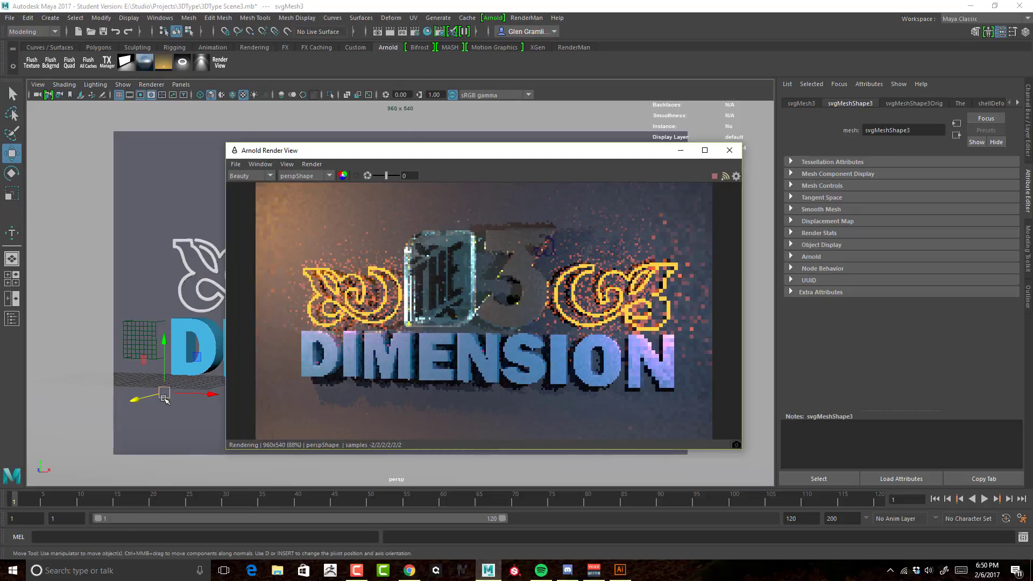
key("e")
key("r")
left_click_drag(163, 395, 149, 401)
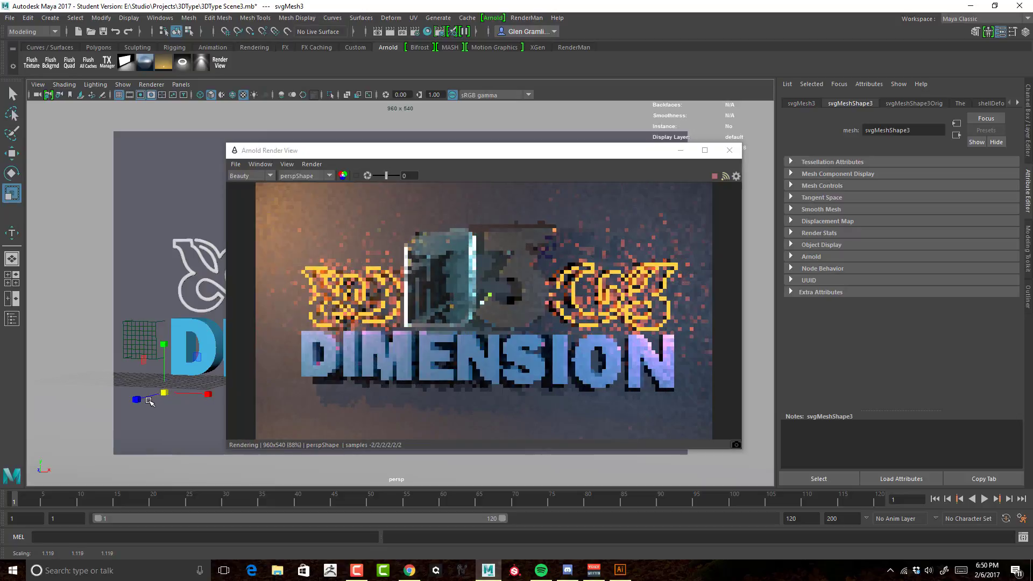
Move the THE lettering to about X 1.68 and raise it slightly to centre it inside the glass plate
key("w")
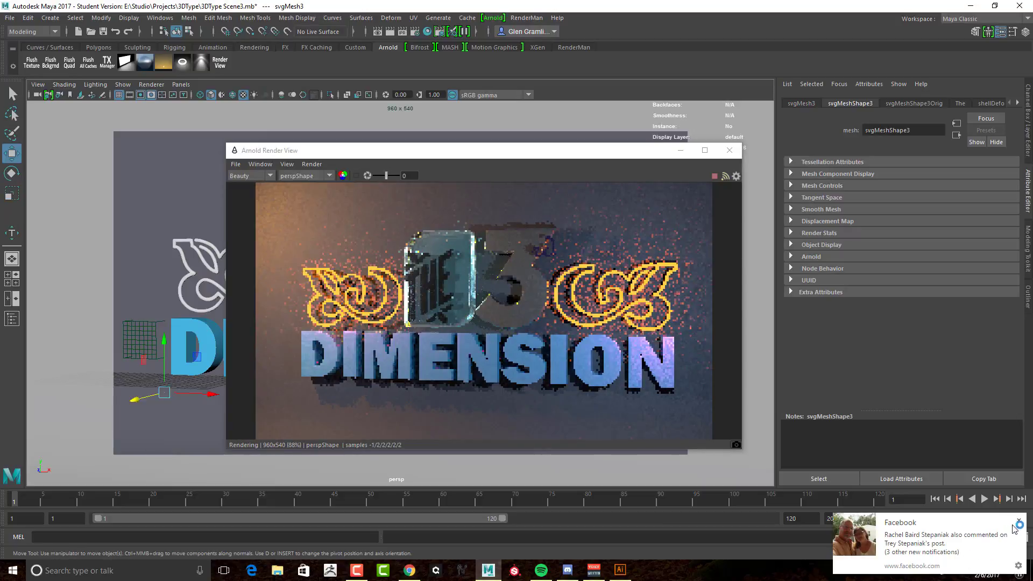
left_click_drag(203, 400, 221, 399)
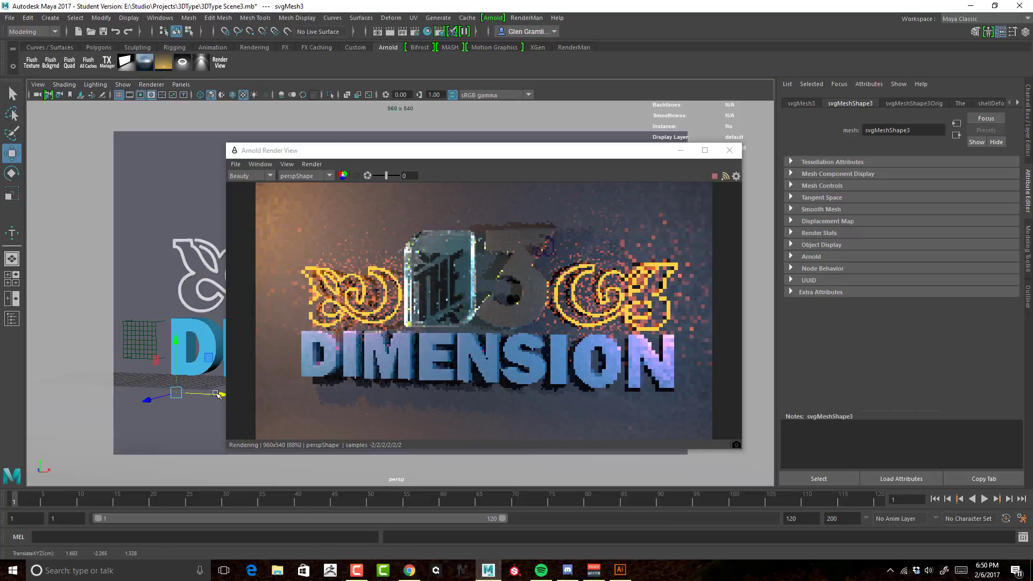
left_click_drag(181, 344, 182, 337)
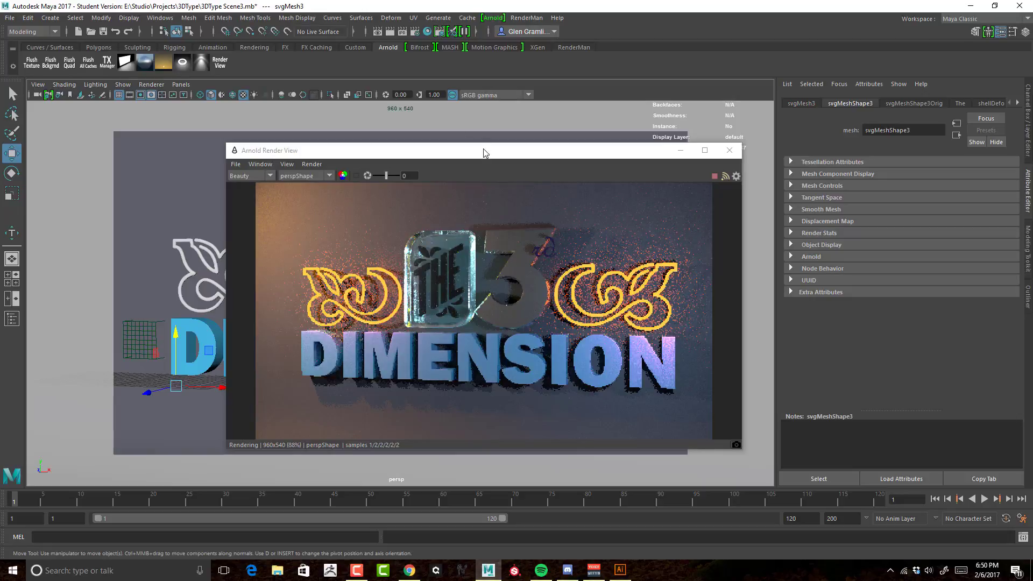
left_click_drag(483, 152, 413, 136)
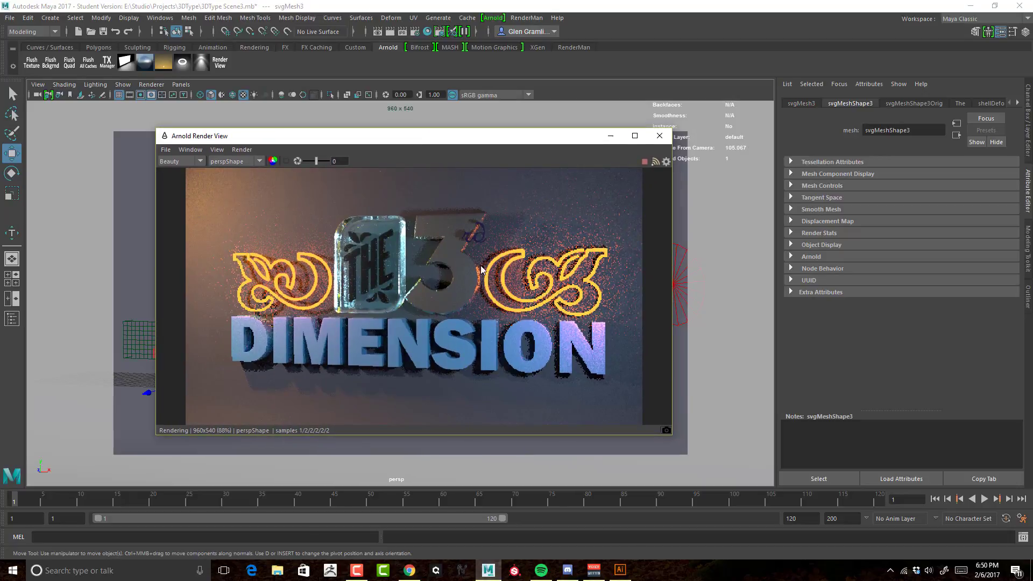